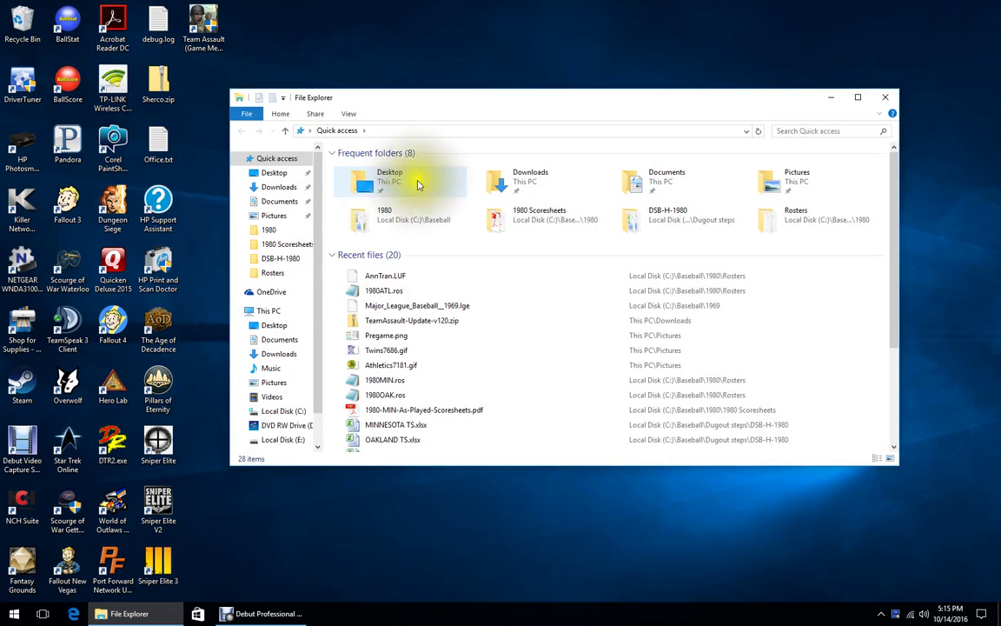
- Open the 1969 folder inside the Baseball folder on Local Disk (C:)
click(268, 229)
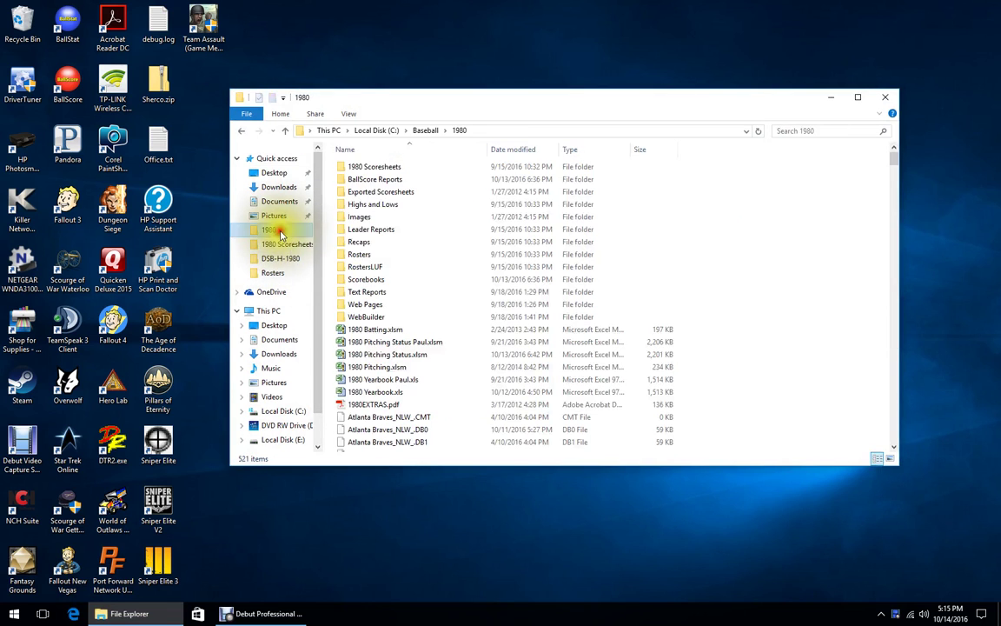
click(421, 131)
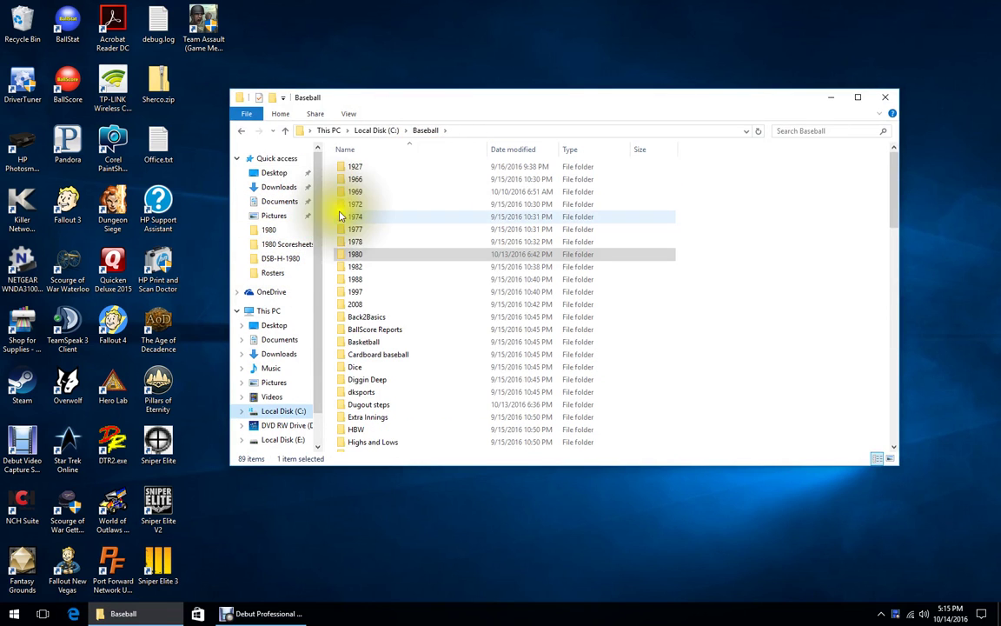
double_click(358, 191)
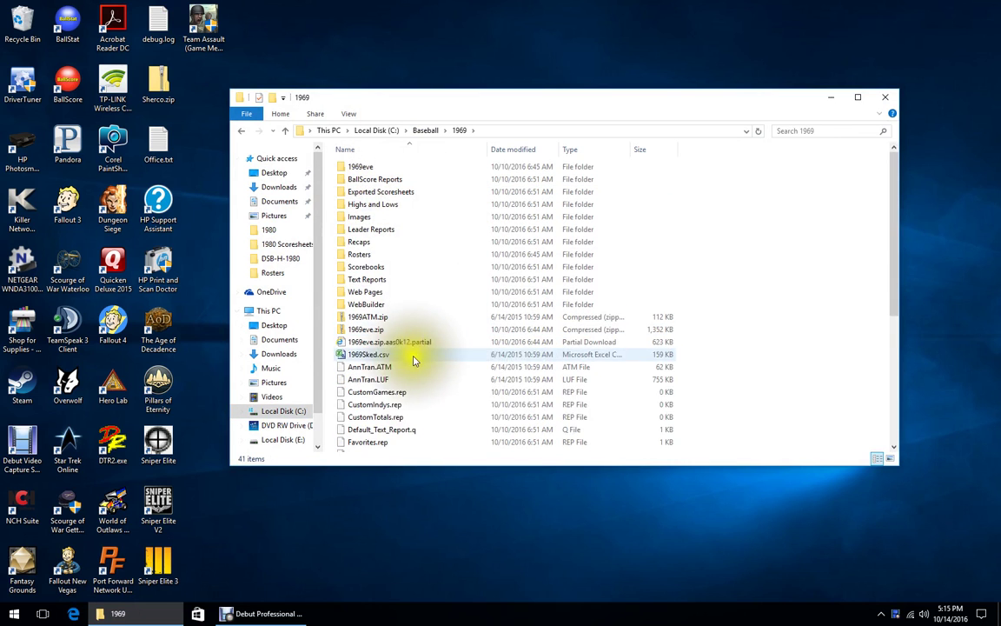
scroll(408, 406, down, 2)
scroll(410, 391, down, 2)
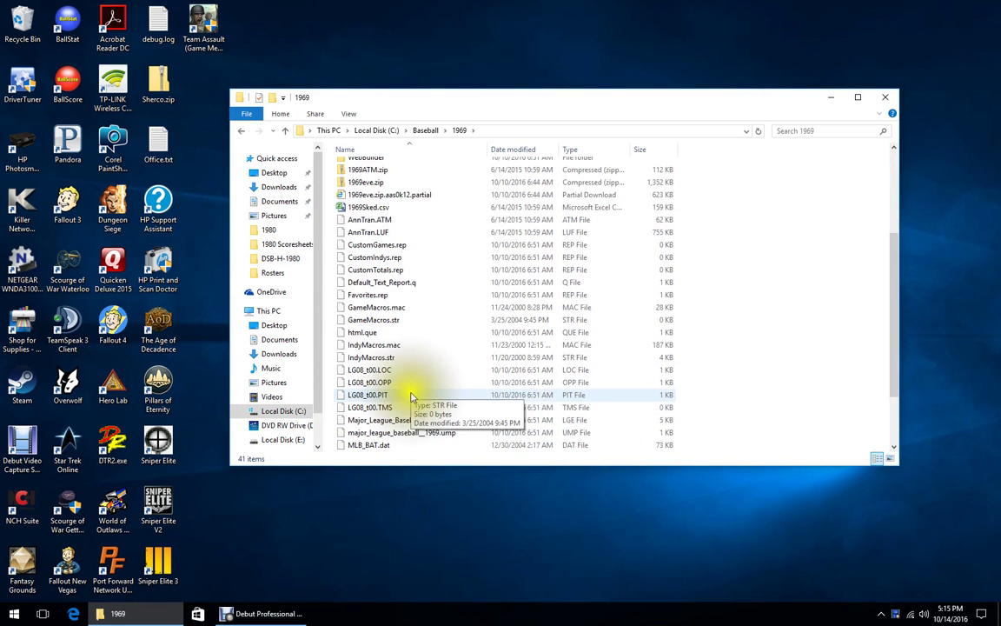
- Delete the file Major_League_Baseball__1969.lge from the 1969 folder and close the folder window
click(366, 220)
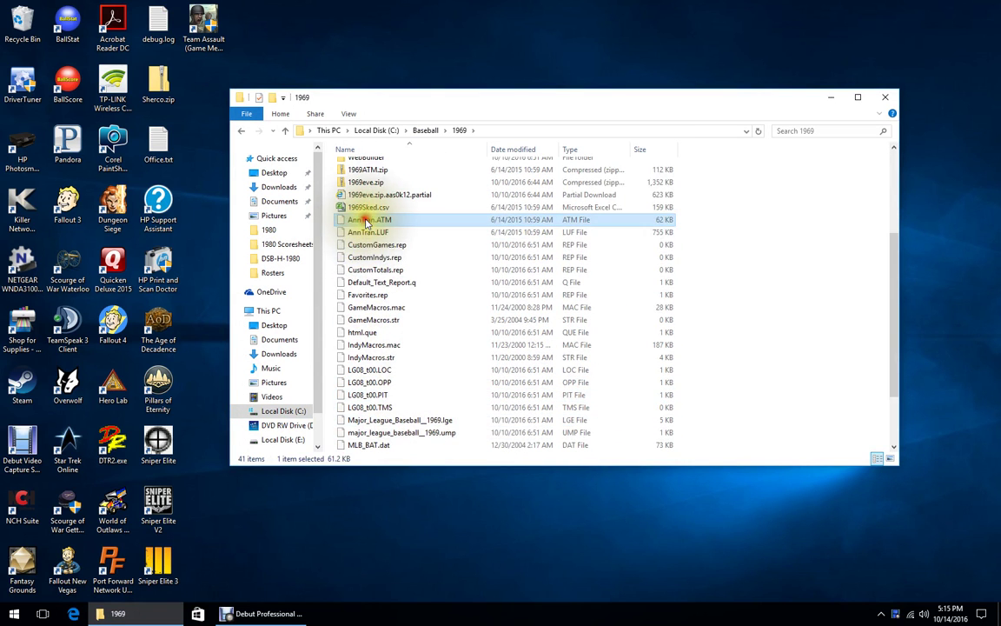
click(370, 245)
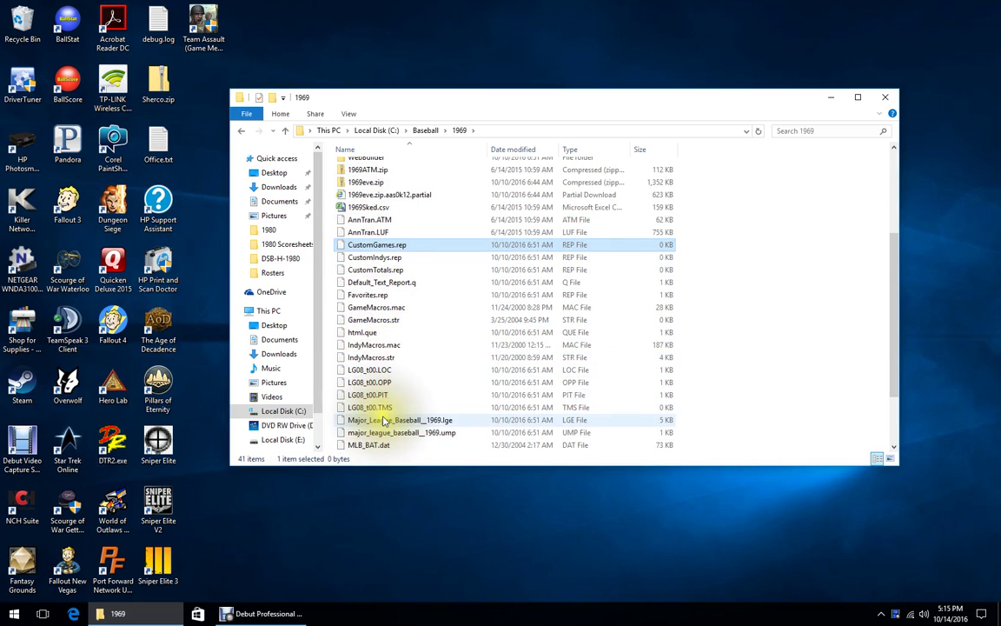
key(ctrl+shift+8)
key(ctrl+shift+5)
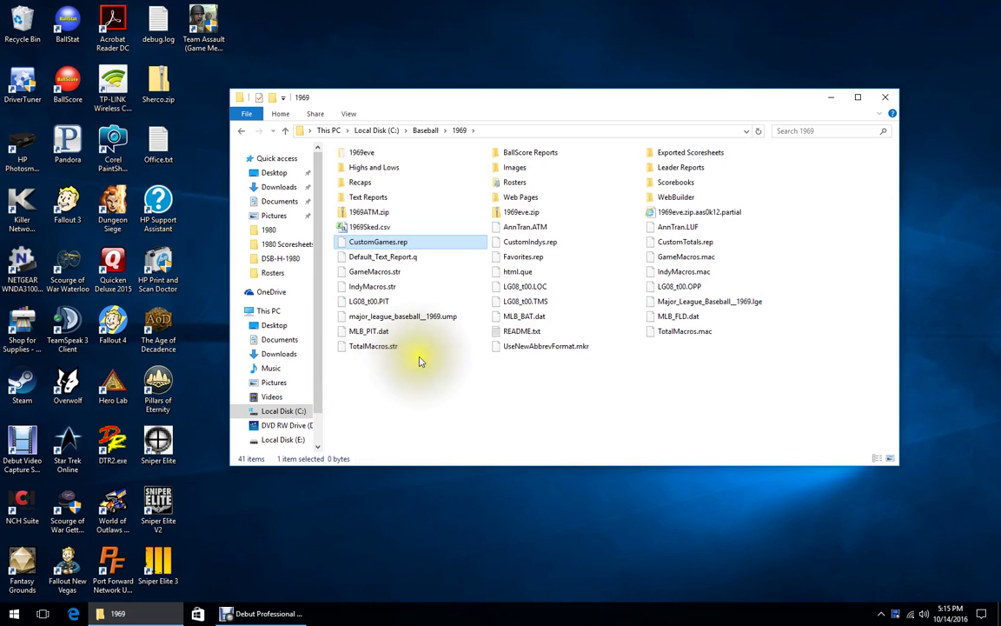
ctrl+click(584, 349)
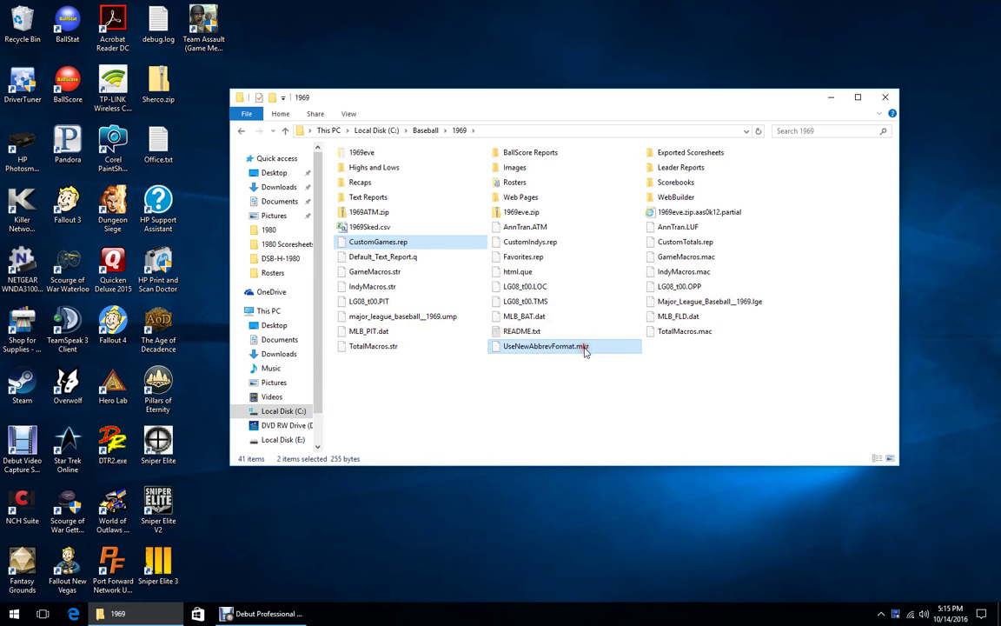
click(720, 302)
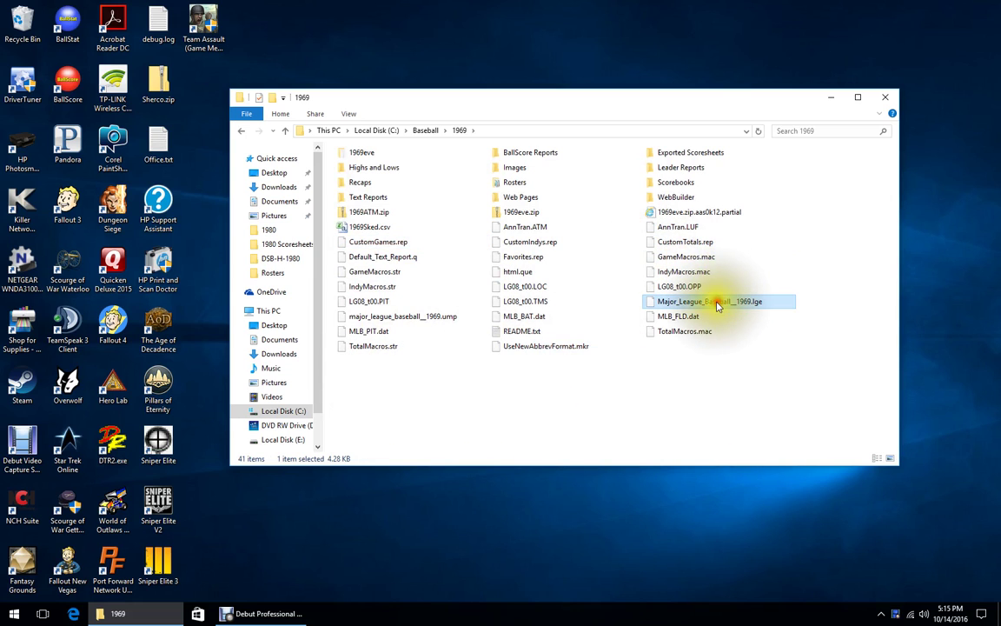
right_click(726, 302)
click(749, 414)
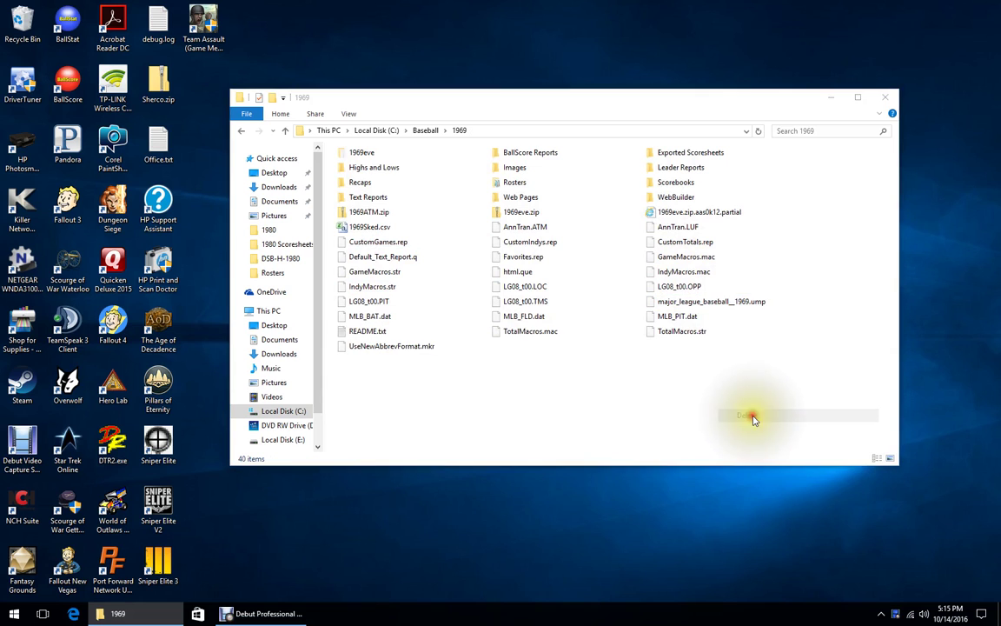
click(885, 96)
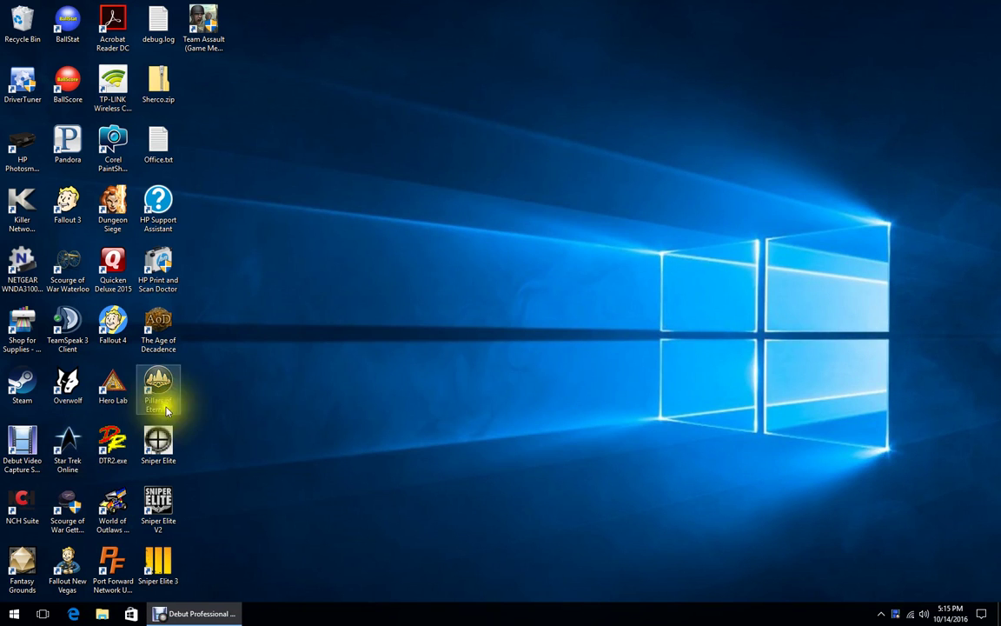
- Switch to BallStat and create a new league named Major League Baseball 1969 with a game length of 9 innings
double_click(62, 37)
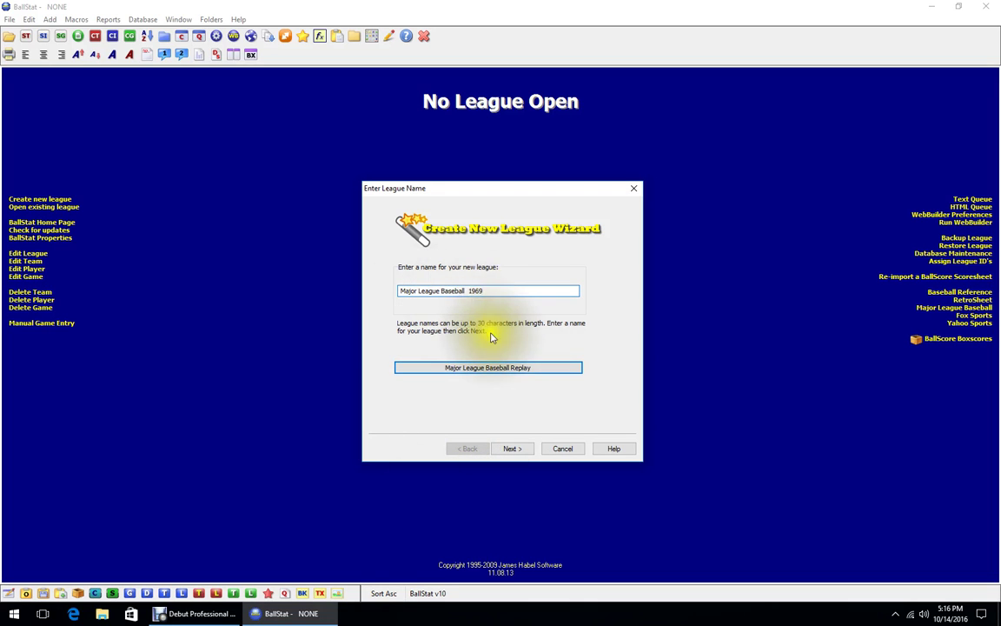
click(512, 450)
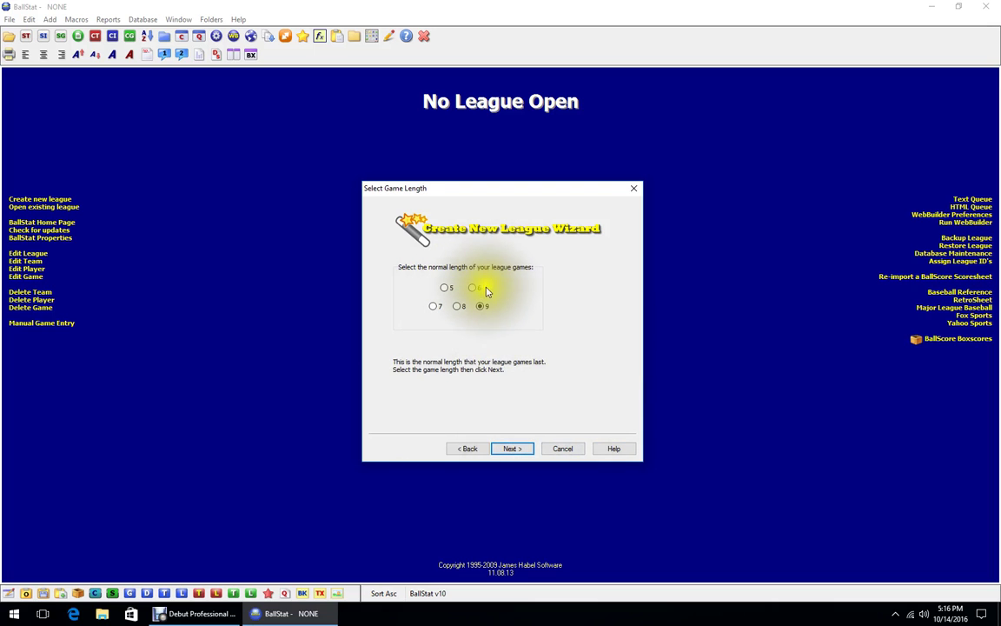
click(513, 450)
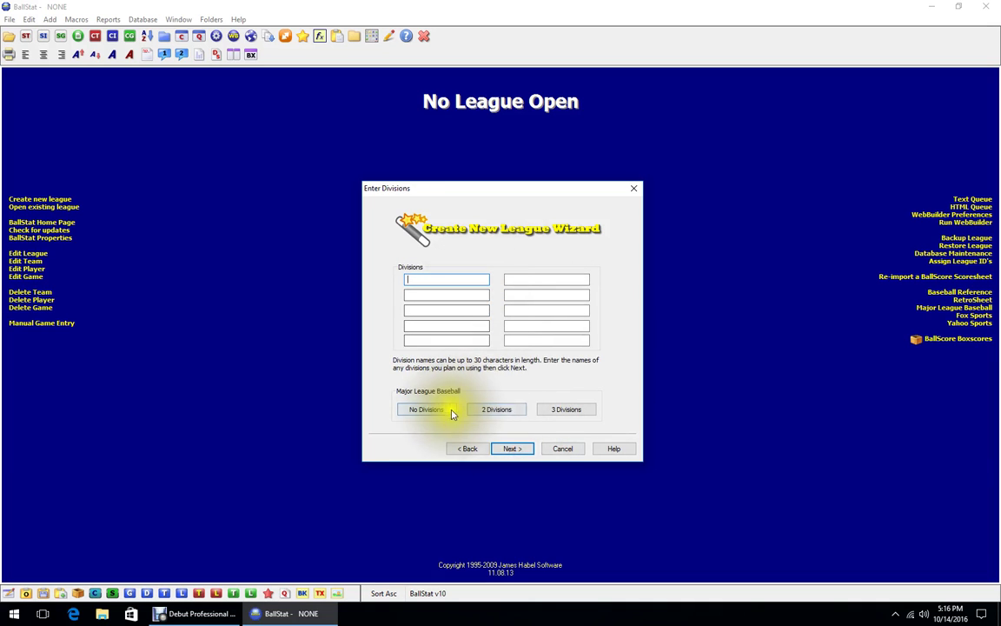
- Fill in the league's divisions with the Major League Baseball 2 Divisions preset and continue
click(507, 418)
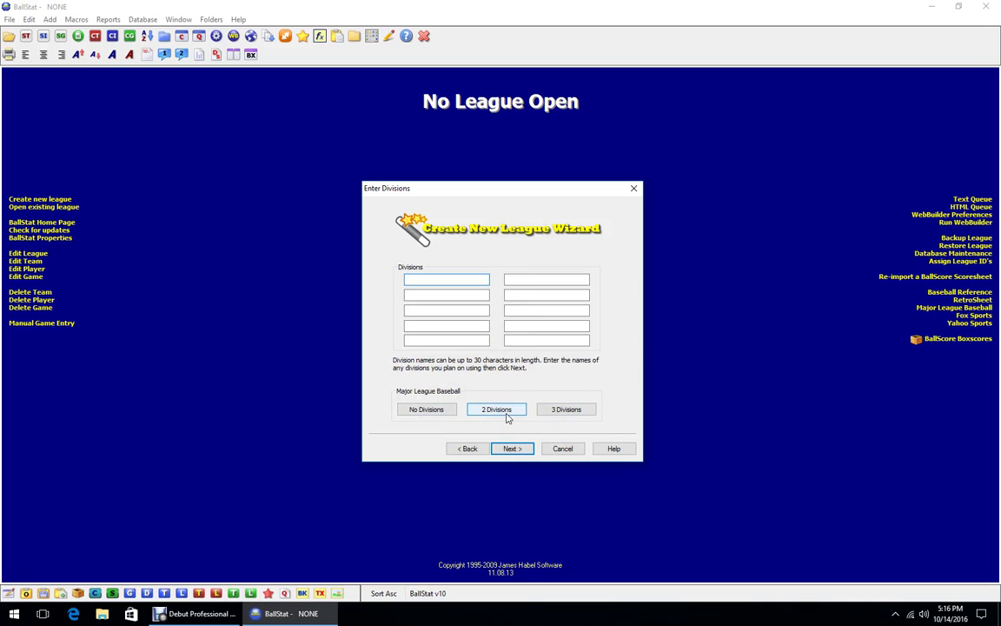
click(508, 418)
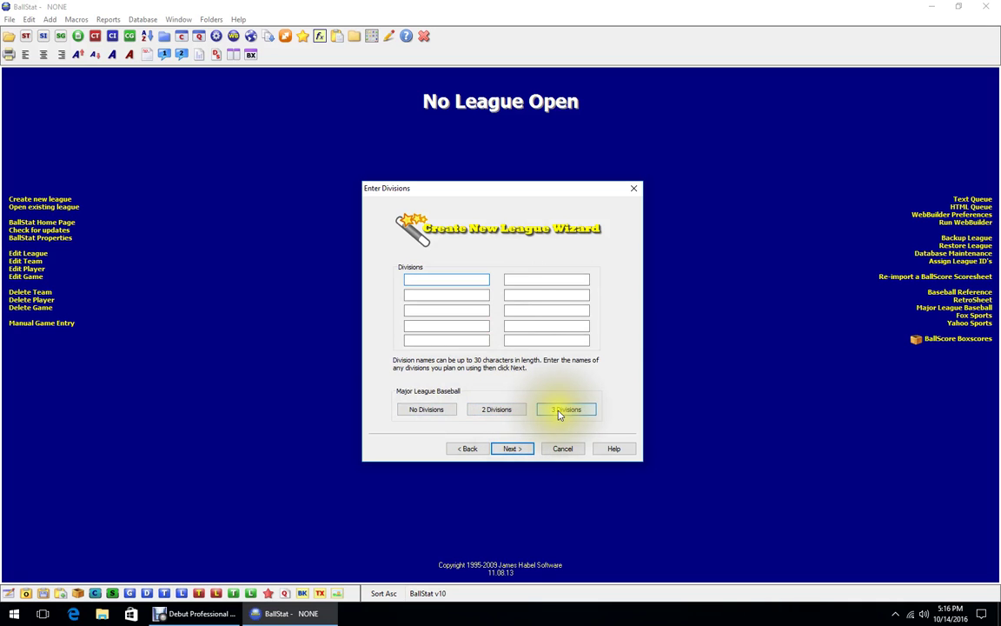
click(559, 414)
click(508, 414)
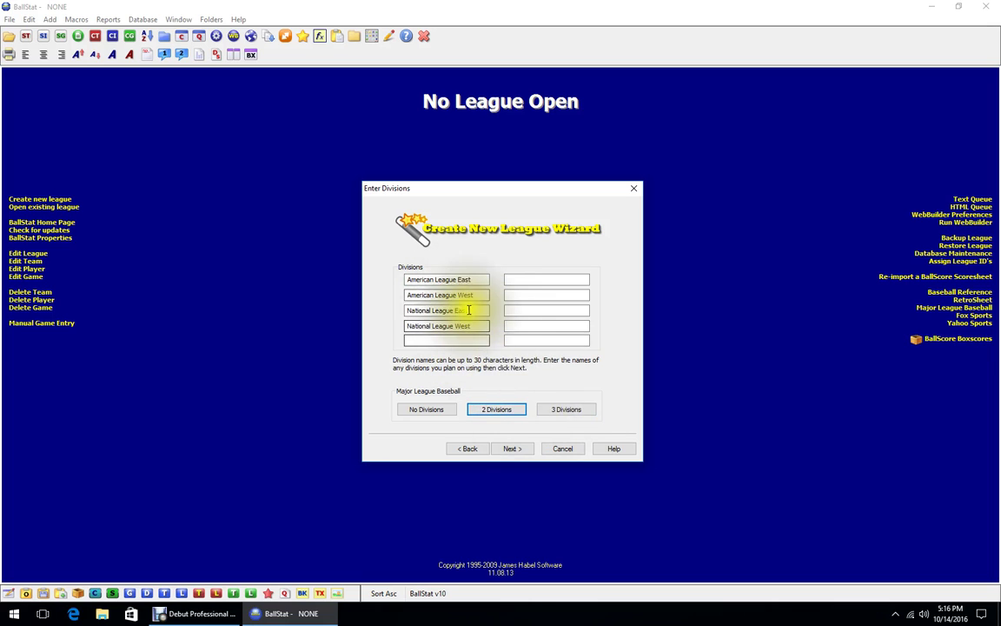
click(526, 449)
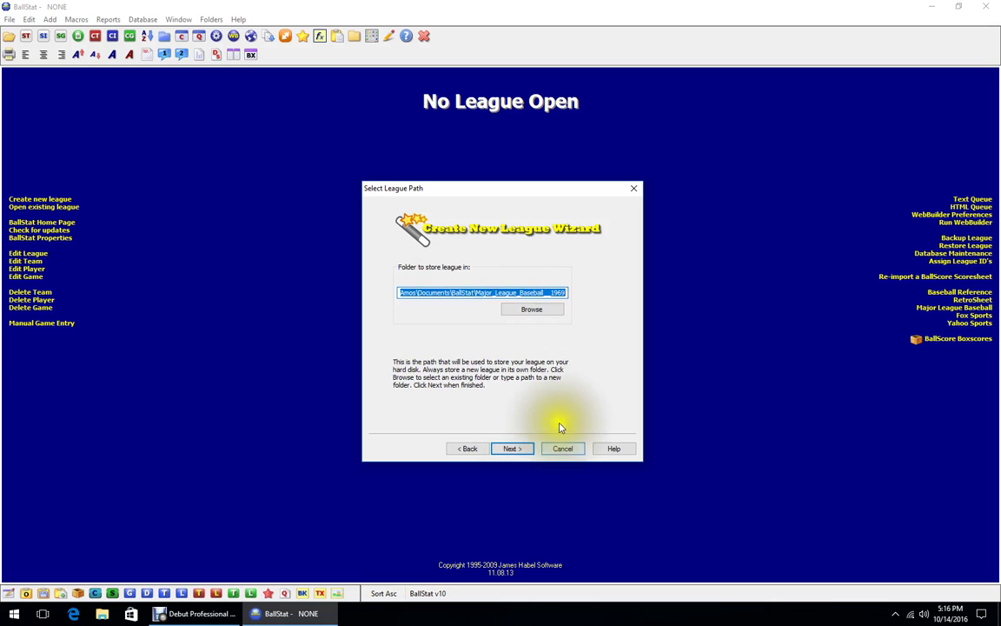
- Set the folder to store the league in to C:\Baseball\1969\ and continue
click(521, 311)
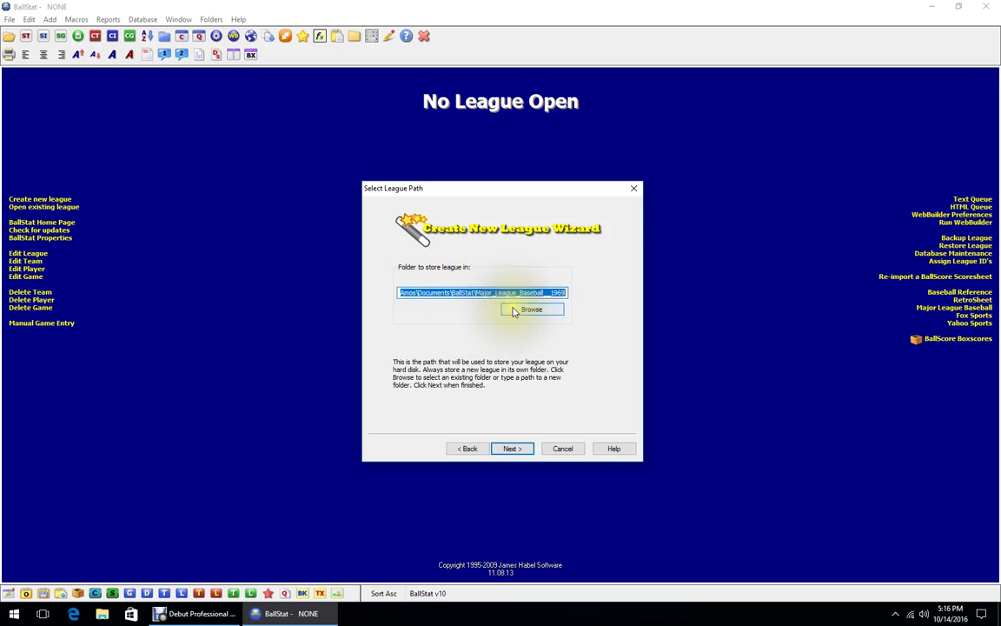
click(526, 309)
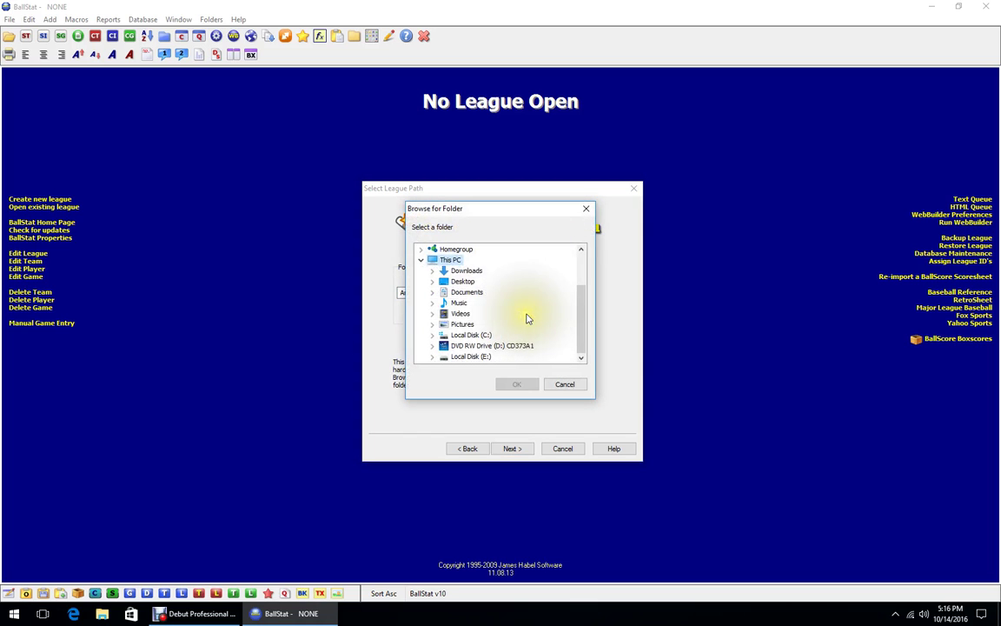
click(488, 335)
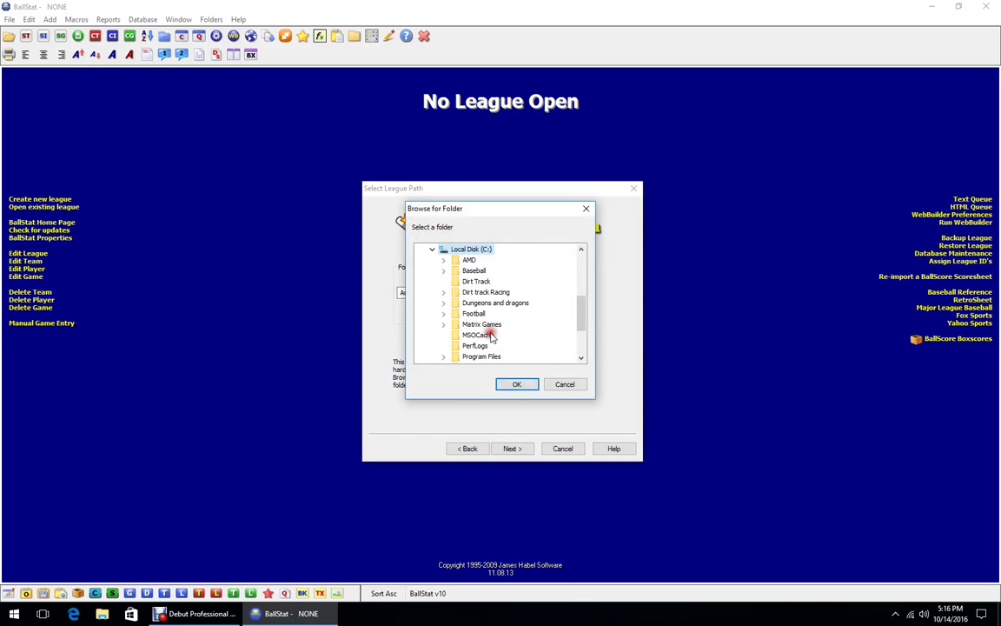
double_click(474, 270)
double_click(487, 272)
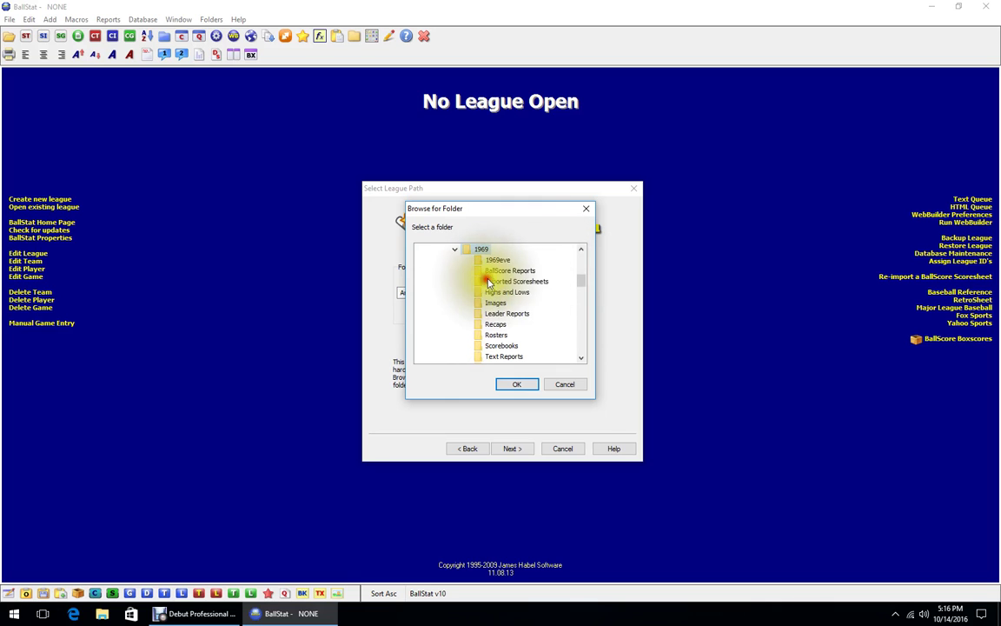
click(518, 384)
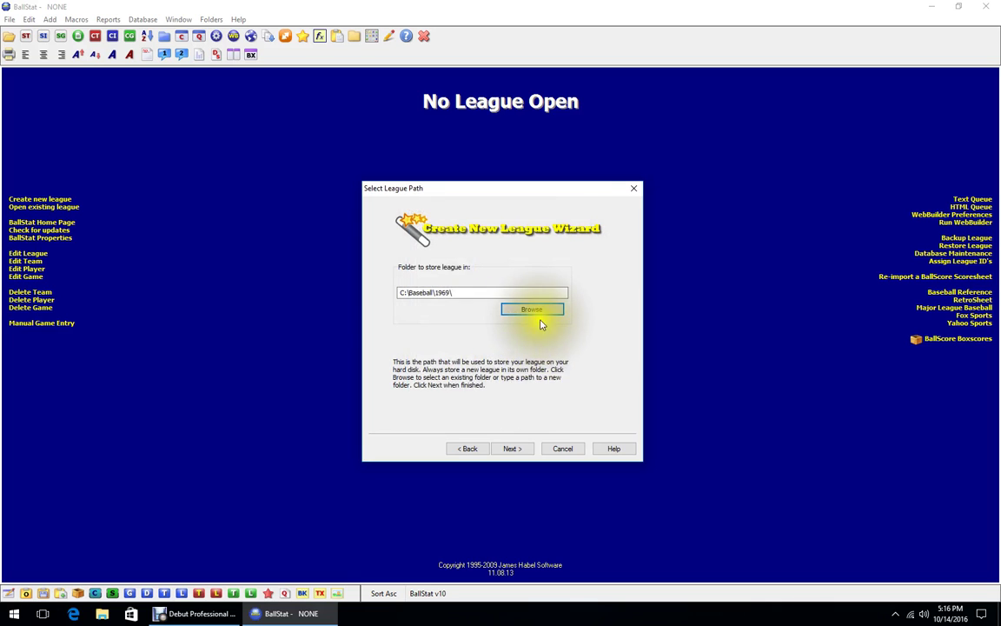
click(513, 449)
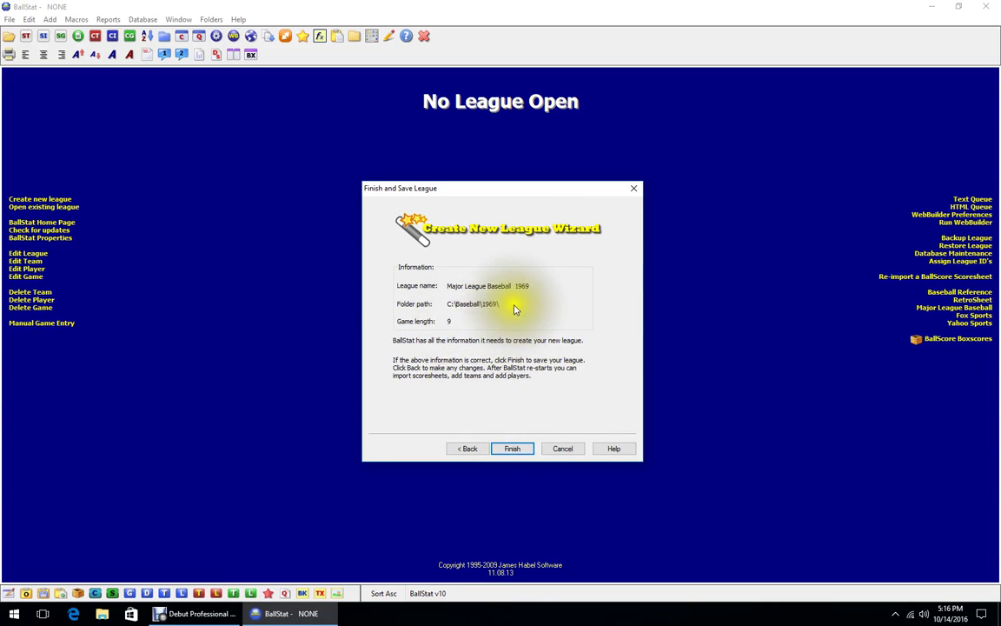
- Finish and save the league, set the default report and roster paths to the new league folder, and acknowledge the closing notices
click(512, 449)
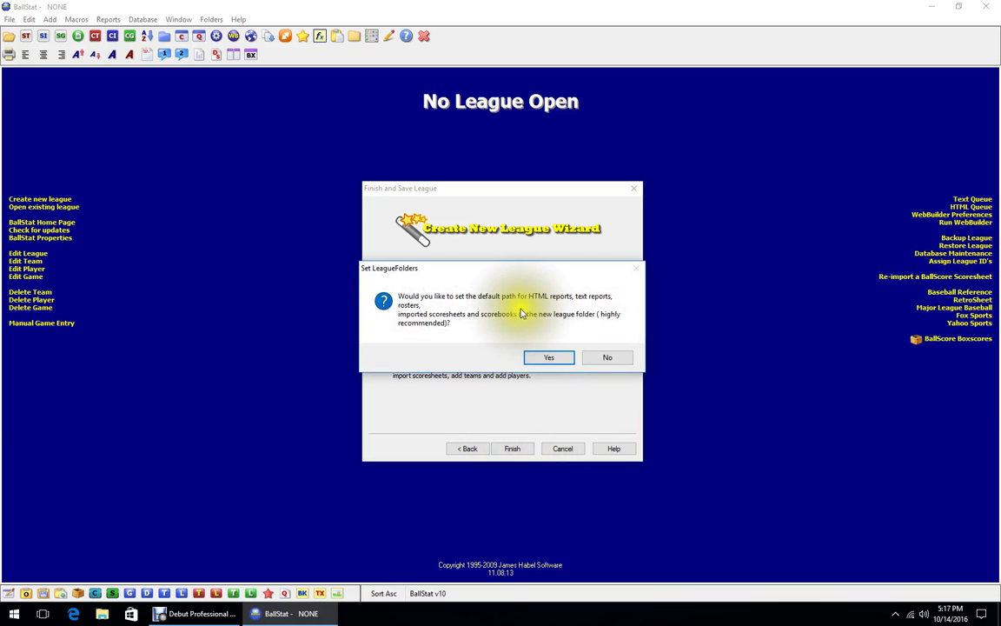
click(544, 358)
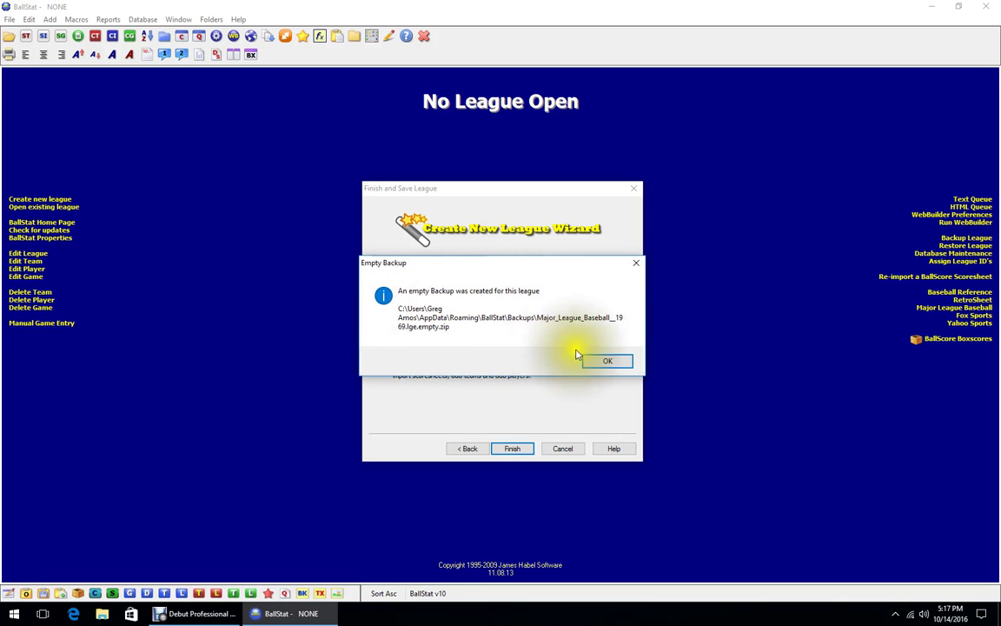
click(600, 360)
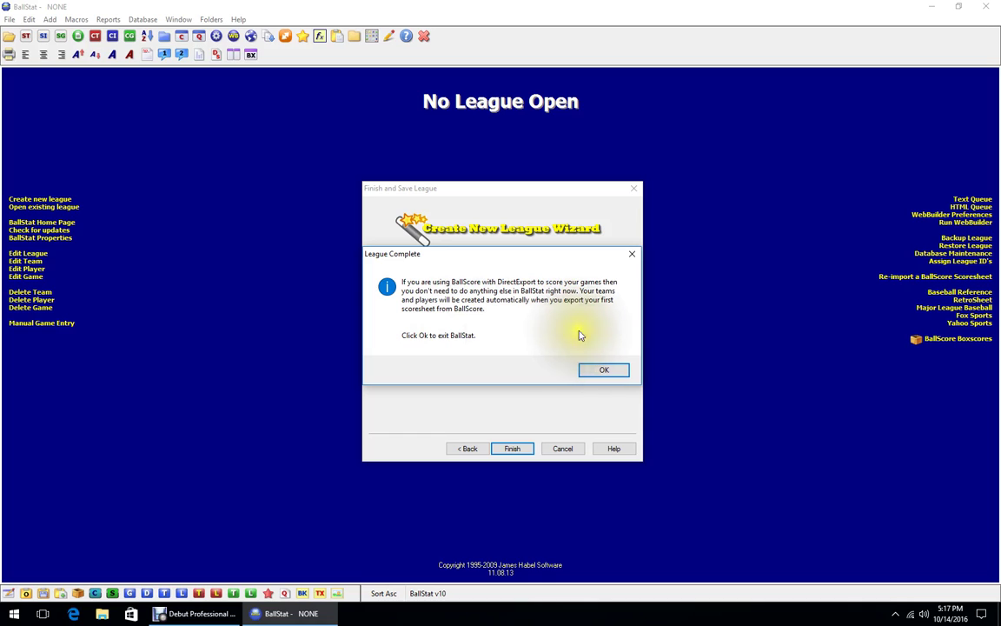
click(605, 372)
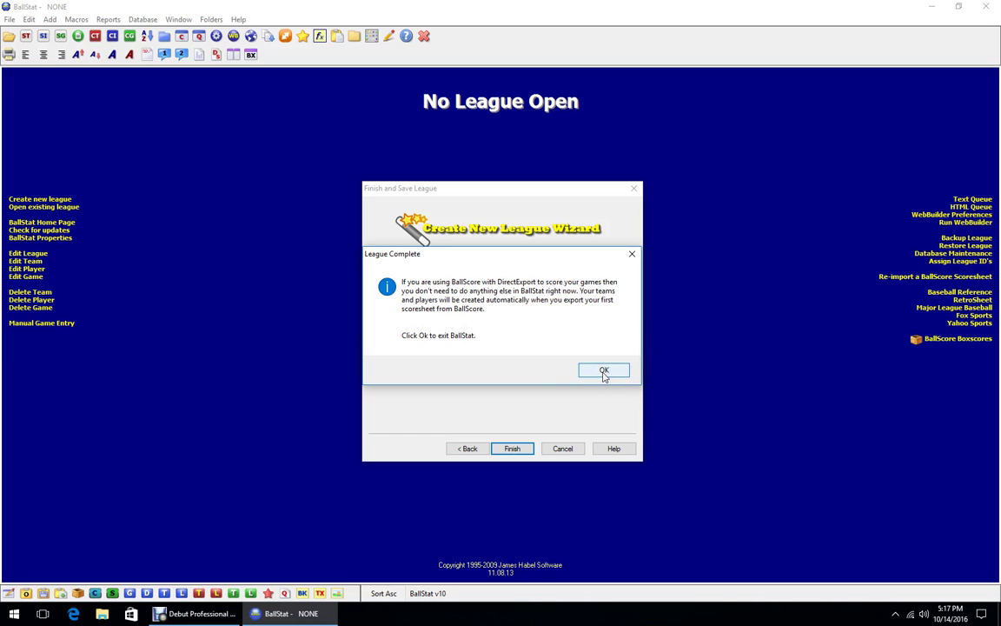
click(521, 351)
click(606, 388)
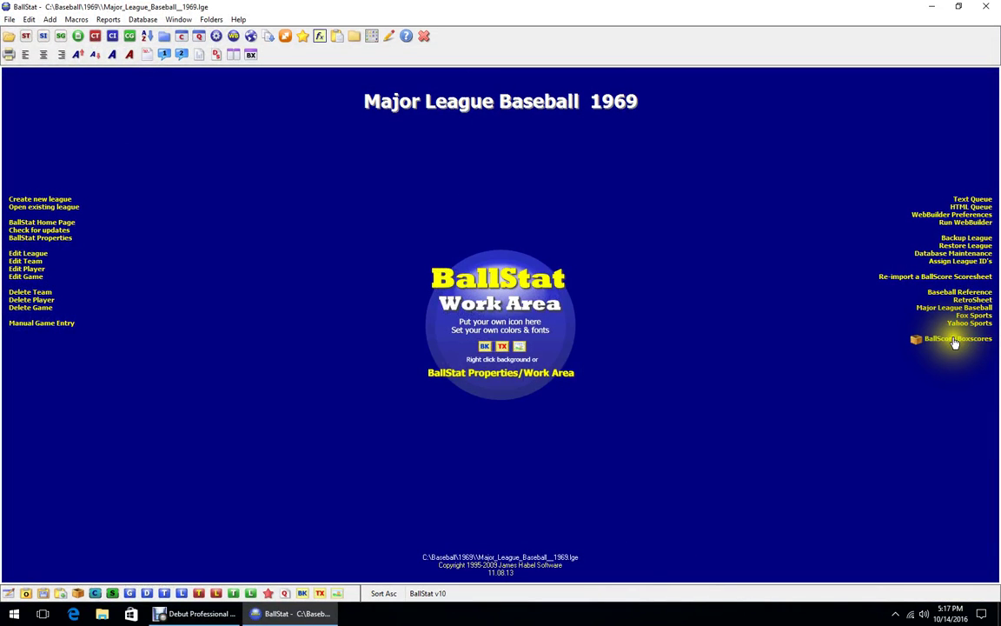
- View the BallScore Boxscores page and return to the main screen
click(955, 341)
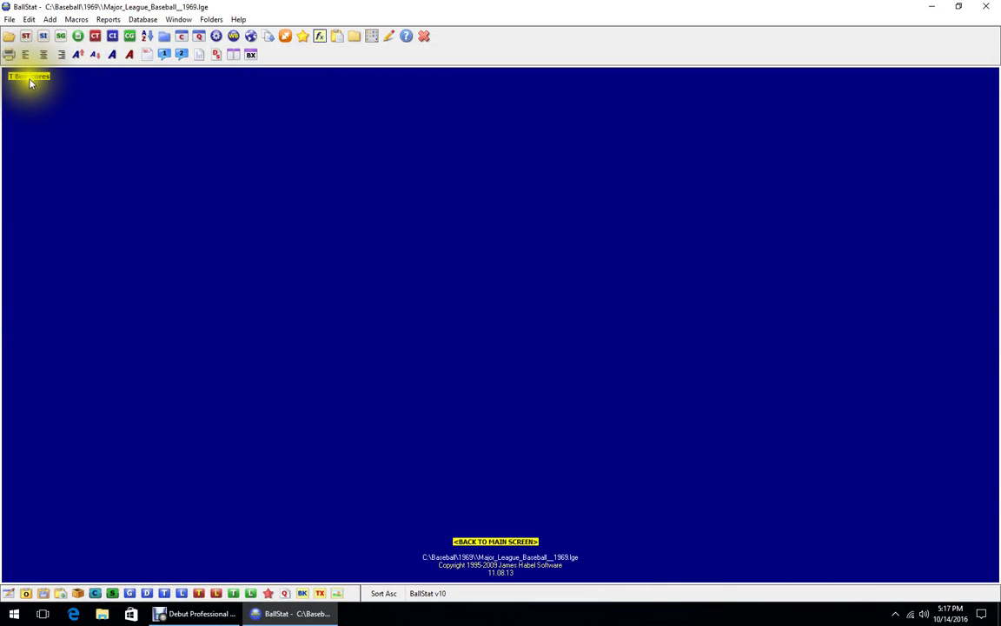
click(480, 542)
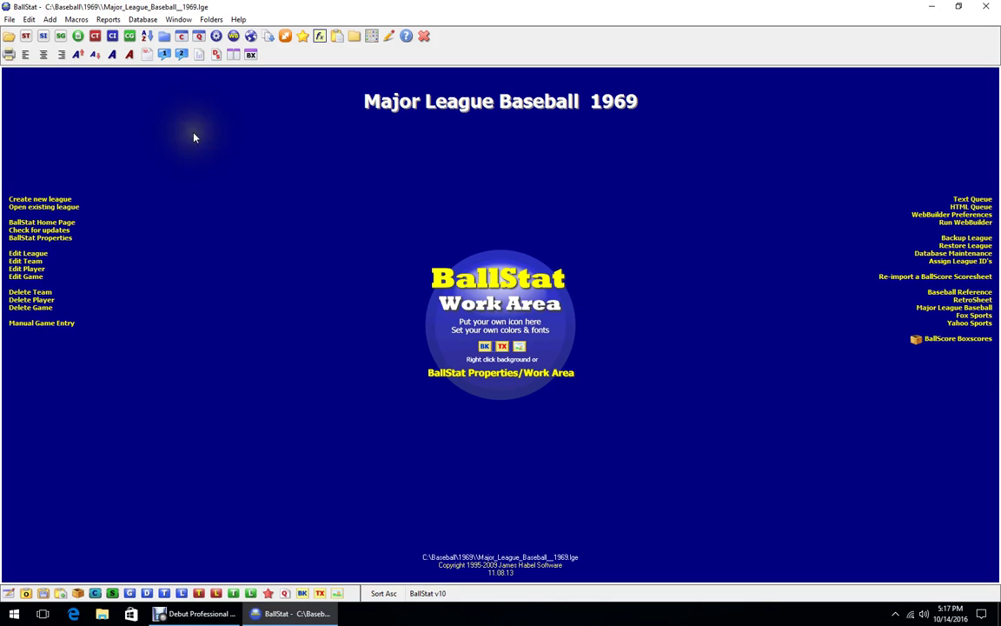
- Open the Custom Report Maker and review its total, individual, game and leader report settings
click(108, 19)
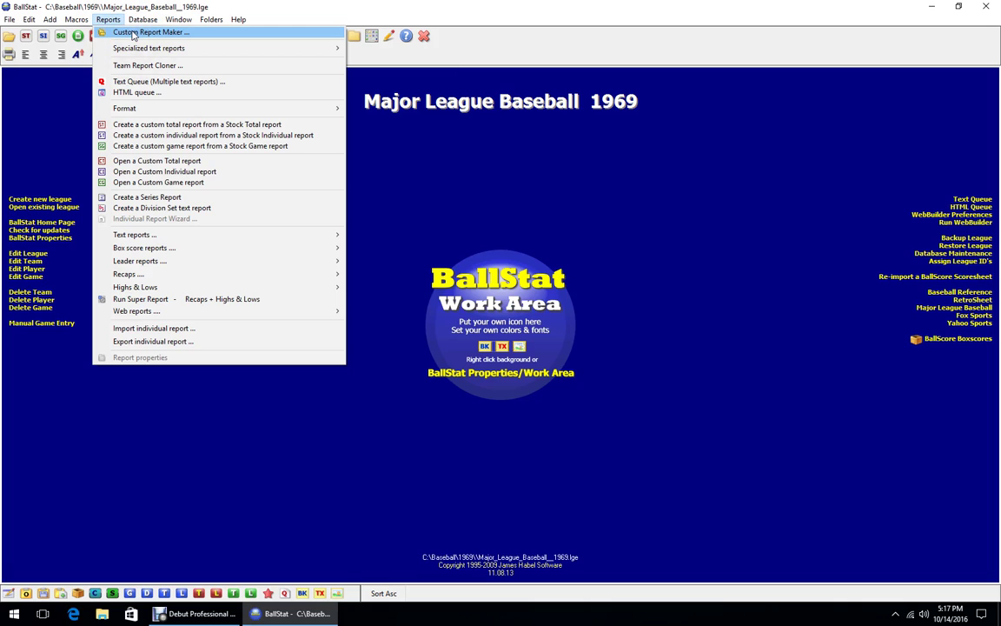
click(133, 33)
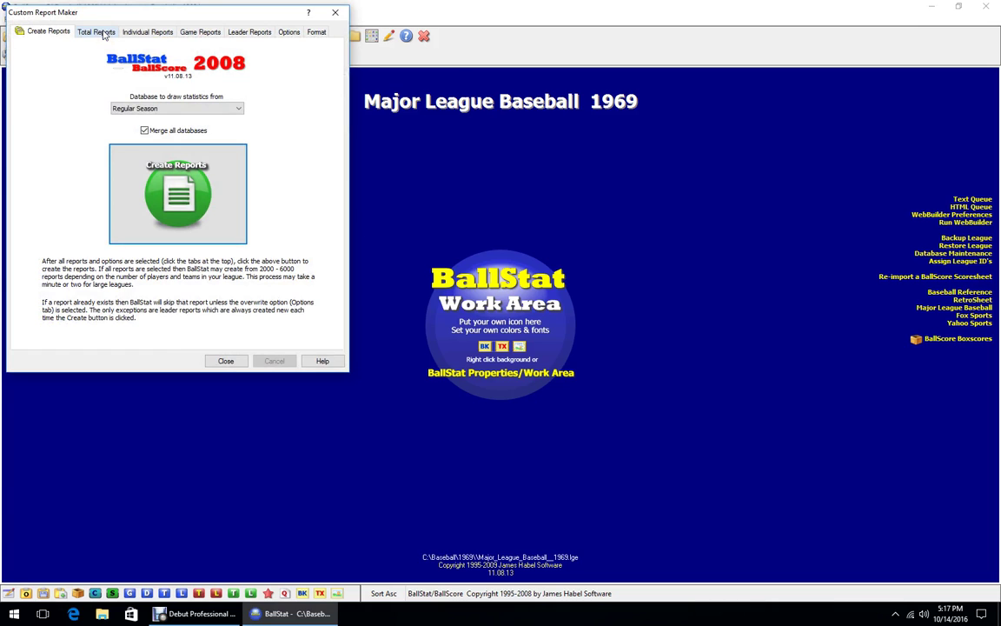
drag(101, 18, 365, 100)
click(363, 118)
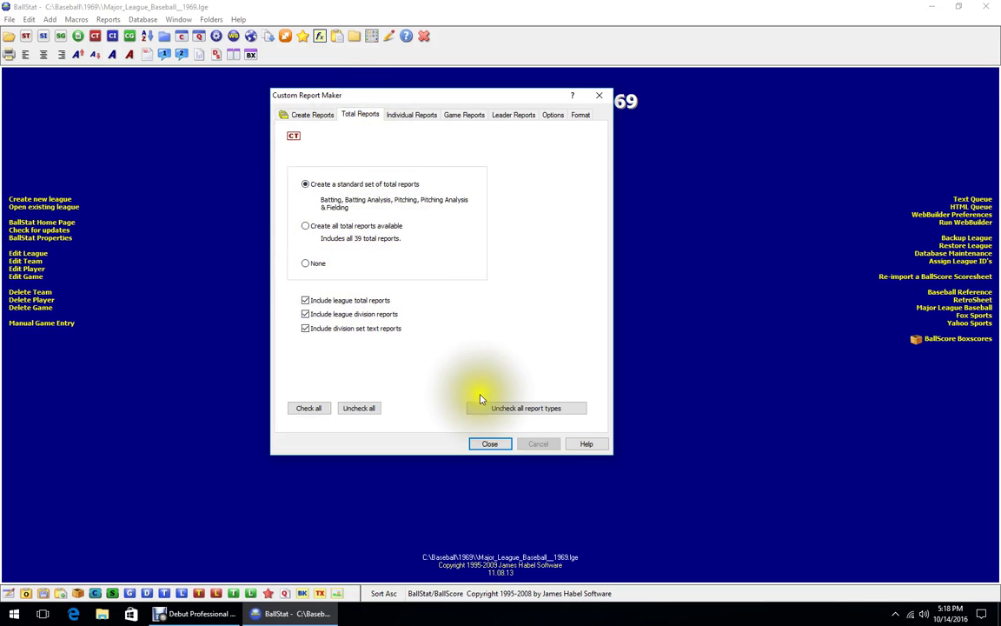
click(398, 115)
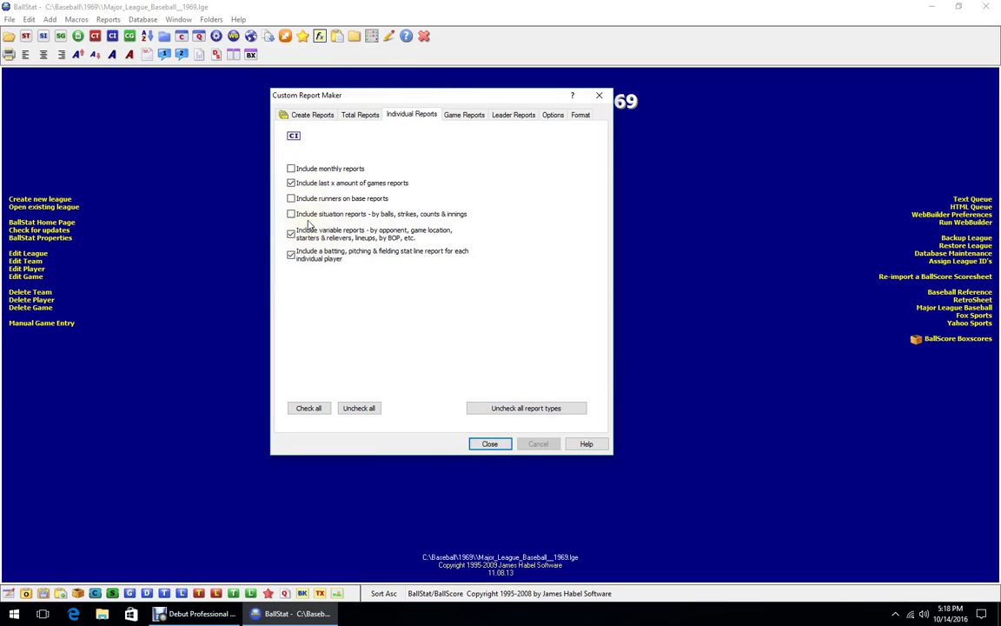
click(467, 114)
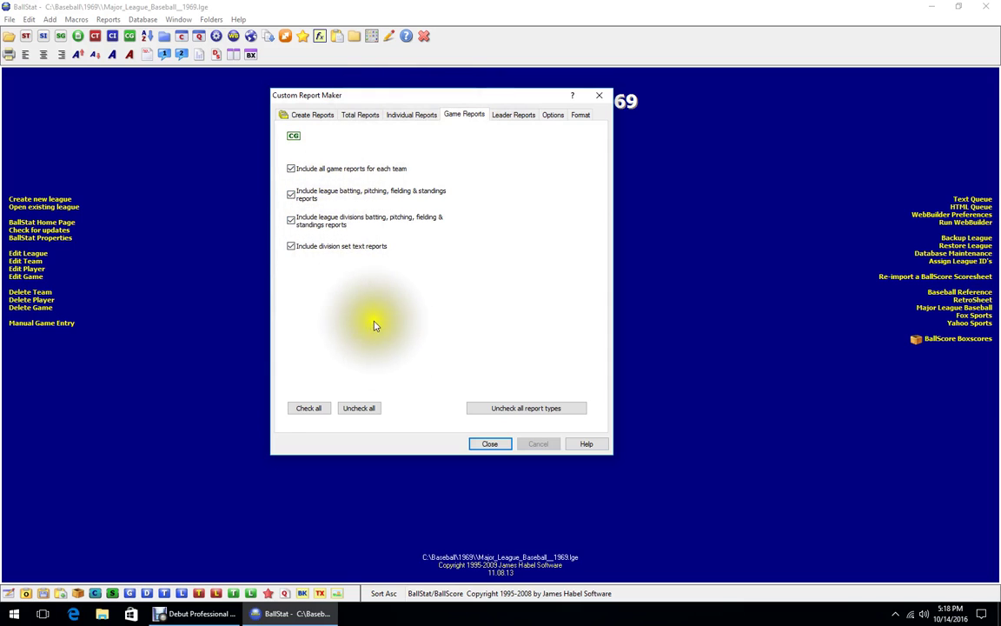
click(509, 115)
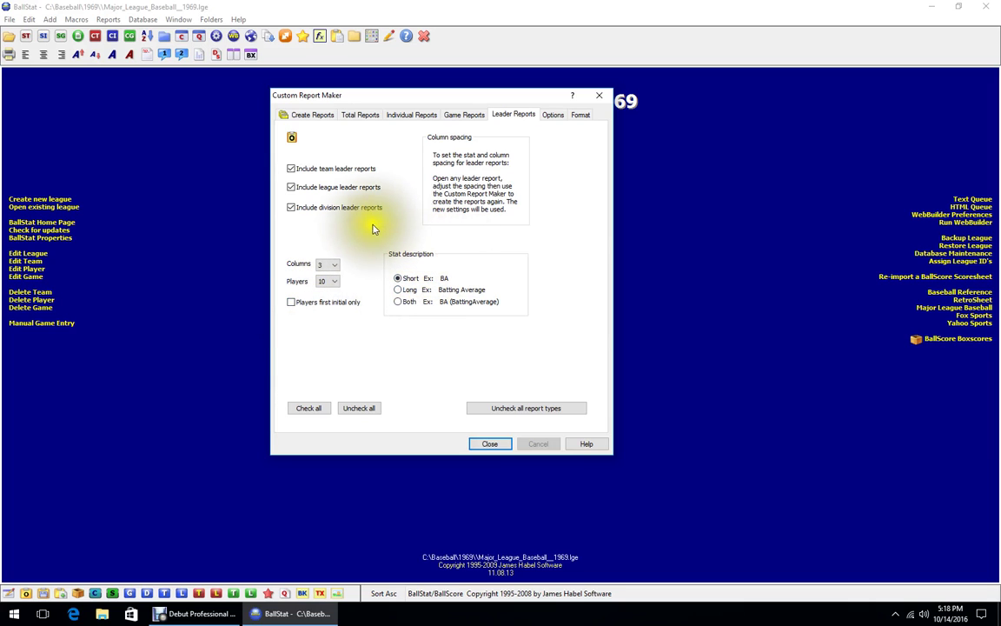
- Turn on always overwriting existing reports with a new report, and check the report format settings
click(551, 114)
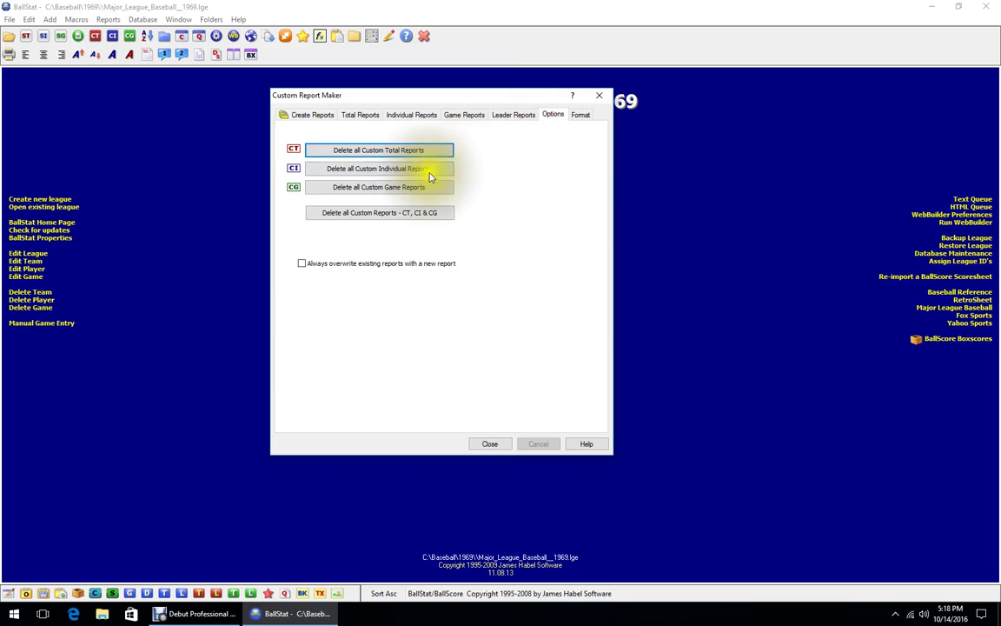
click(303, 266)
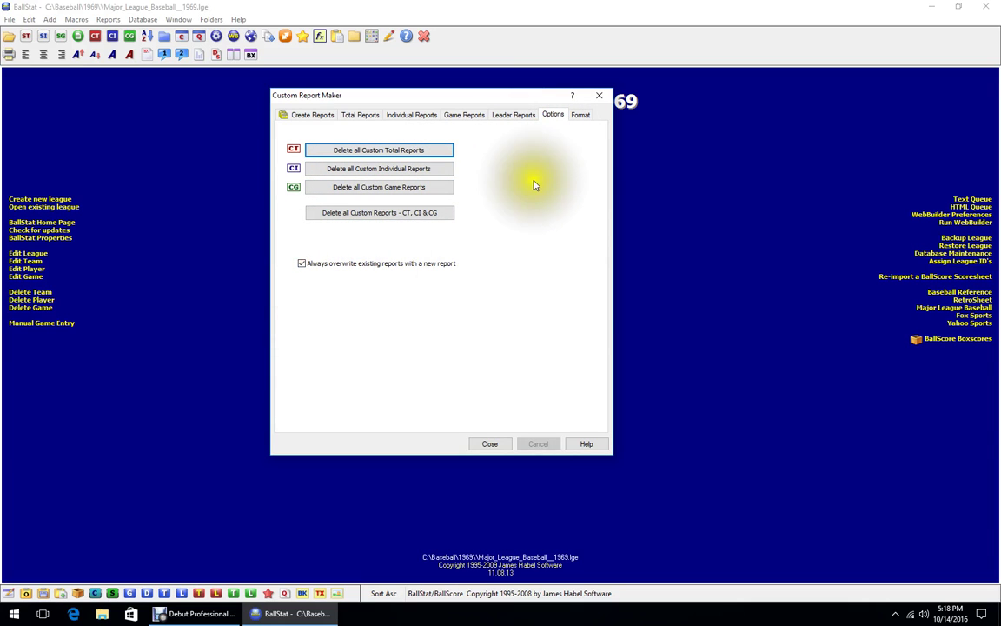
click(579, 115)
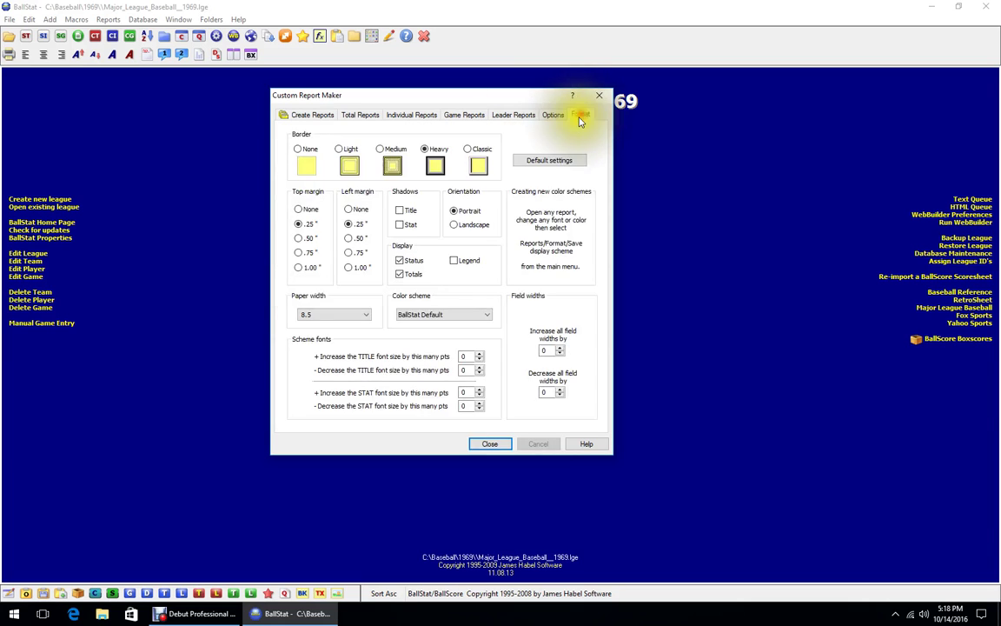
- Recheck the game and individual report settings and set the total reports to create all total reports available
click(474, 114)
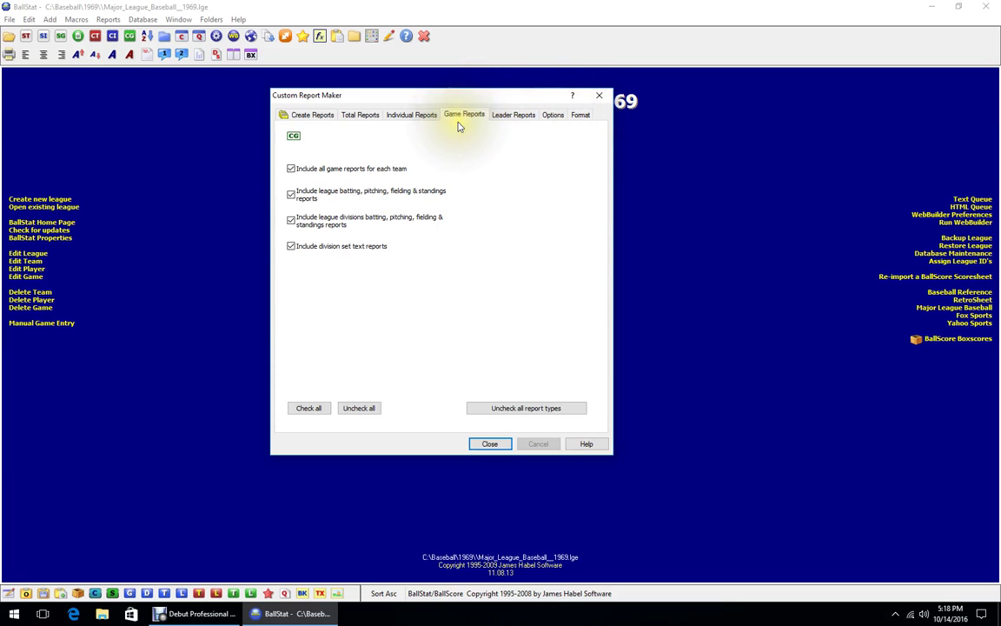
click(421, 115)
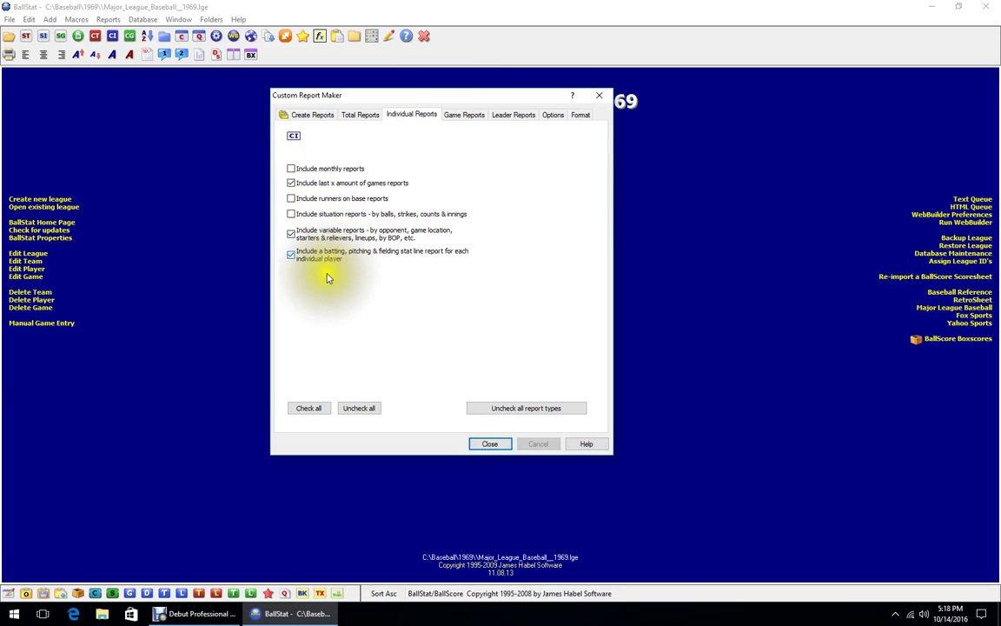
click(359, 115)
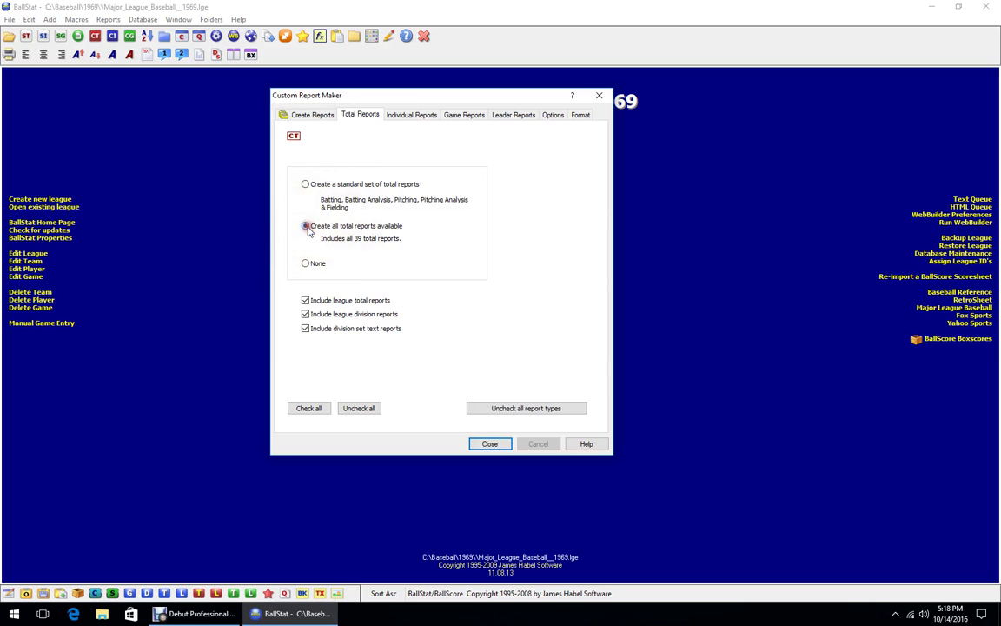
click(306, 226)
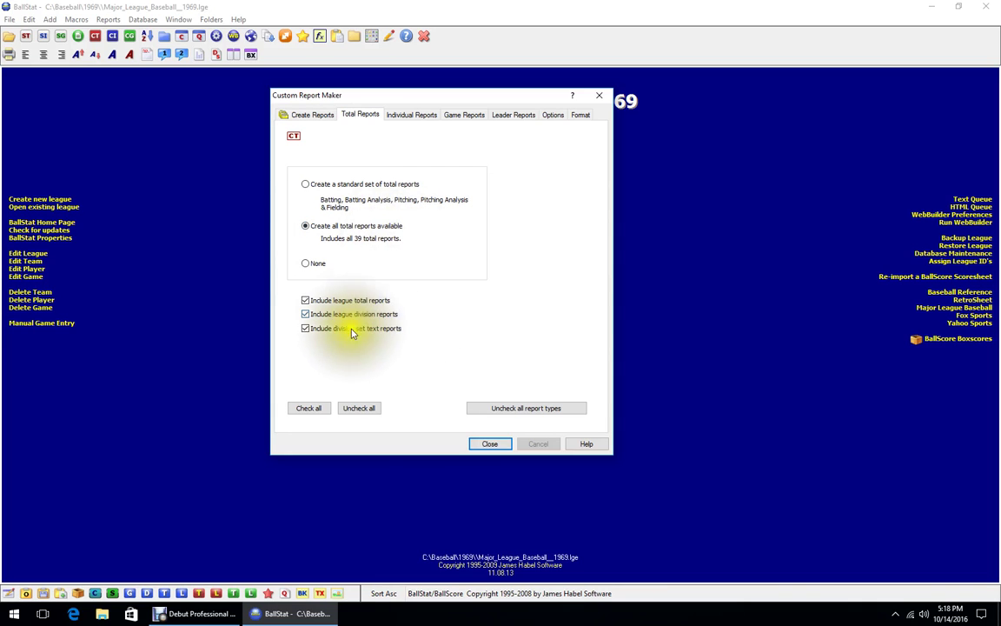
- Create the custom reports for the Regular Season database with all databases merged, and close the Custom Report Maker
click(314, 117)
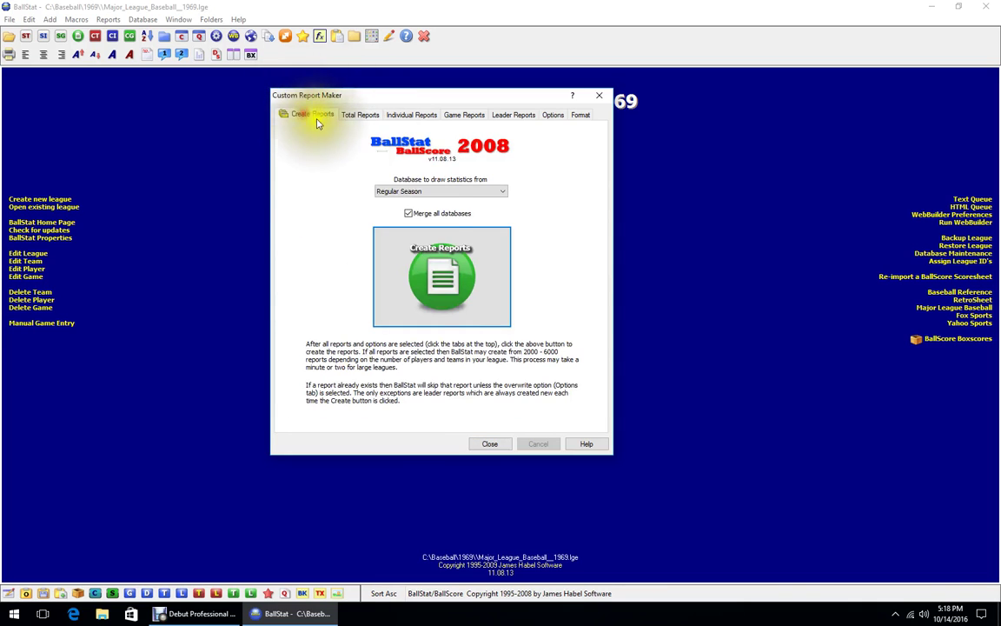
click(426, 265)
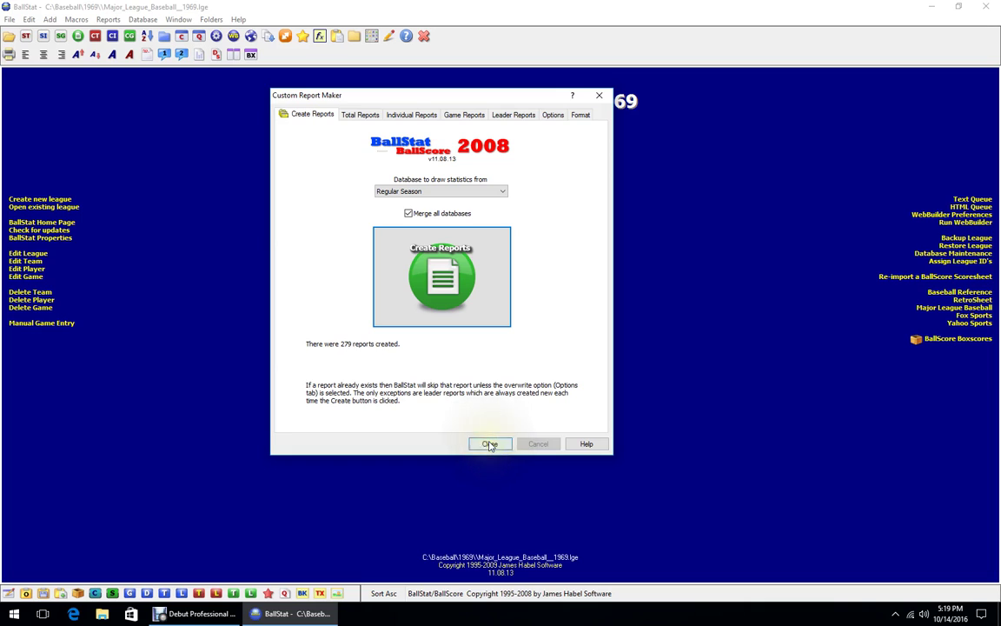
click(489, 444)
click(490, 444)
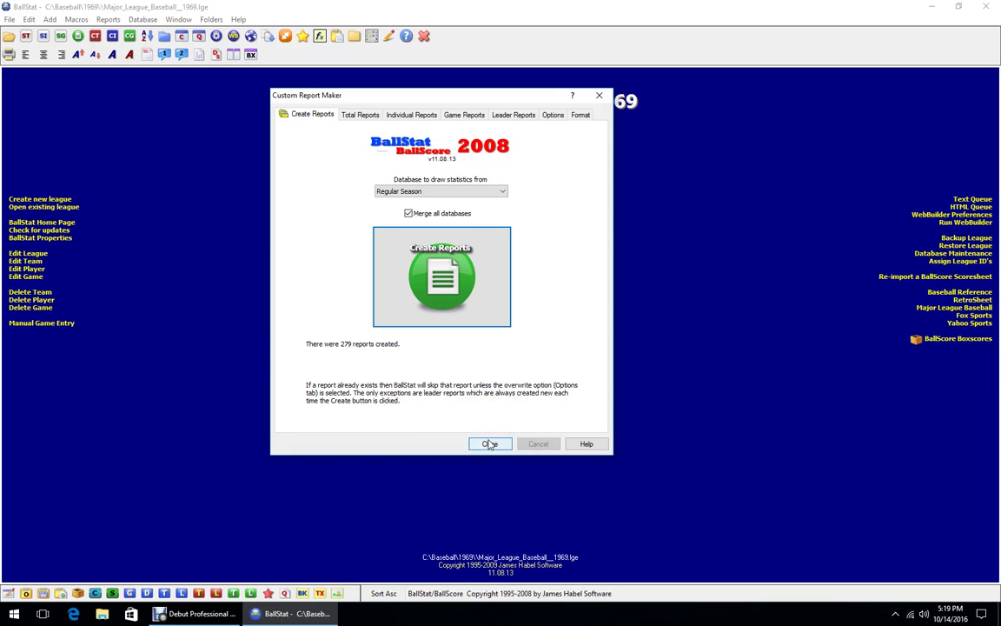
click(489, 444)
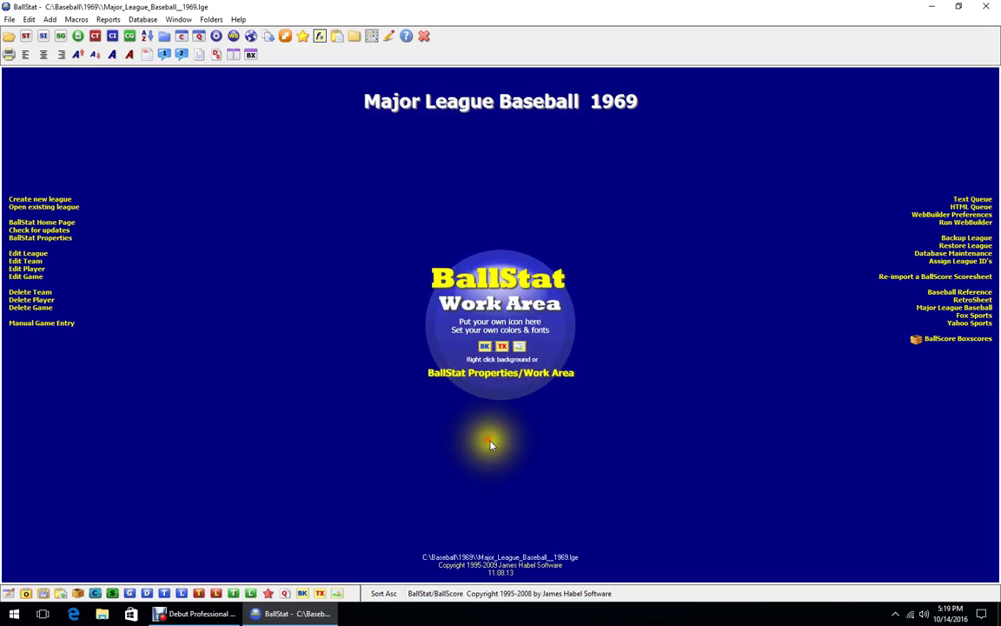
click(545, 394)
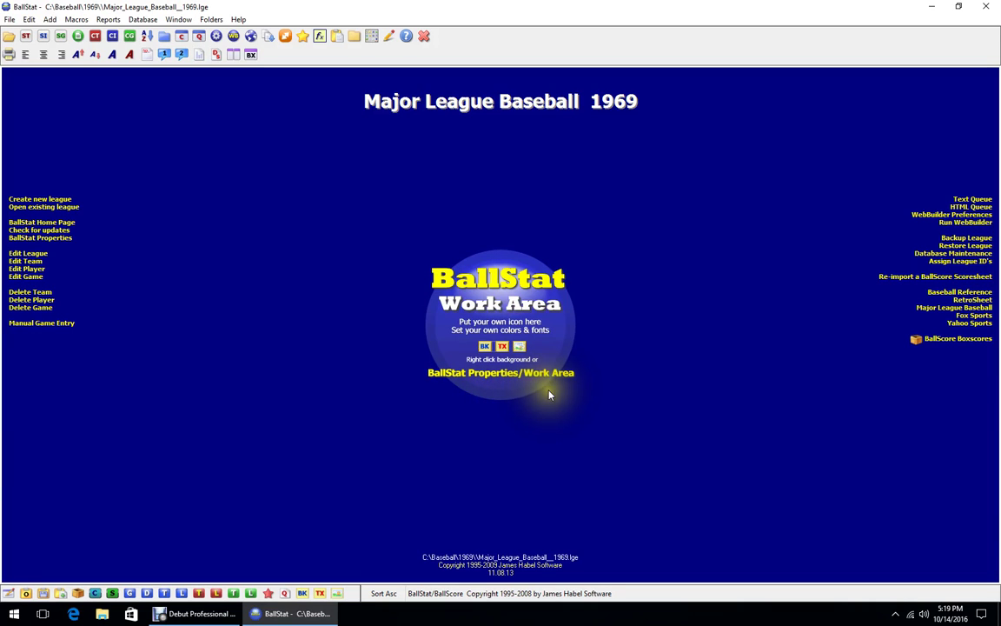
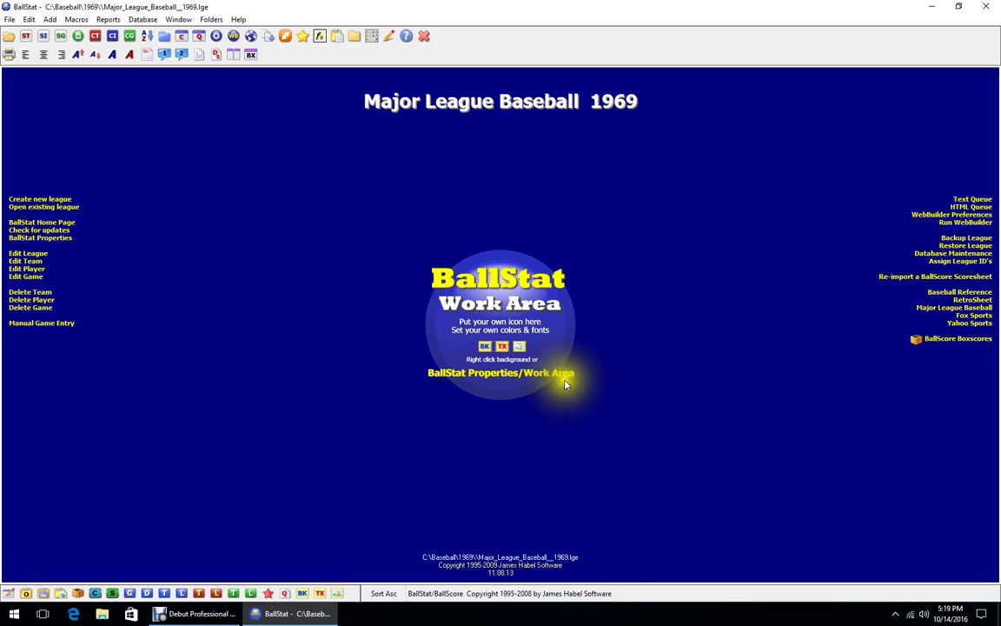
- Exit BallStat, confirming the exit, and start BallScore from the desktop
click(988, 6)
click(522, 352)
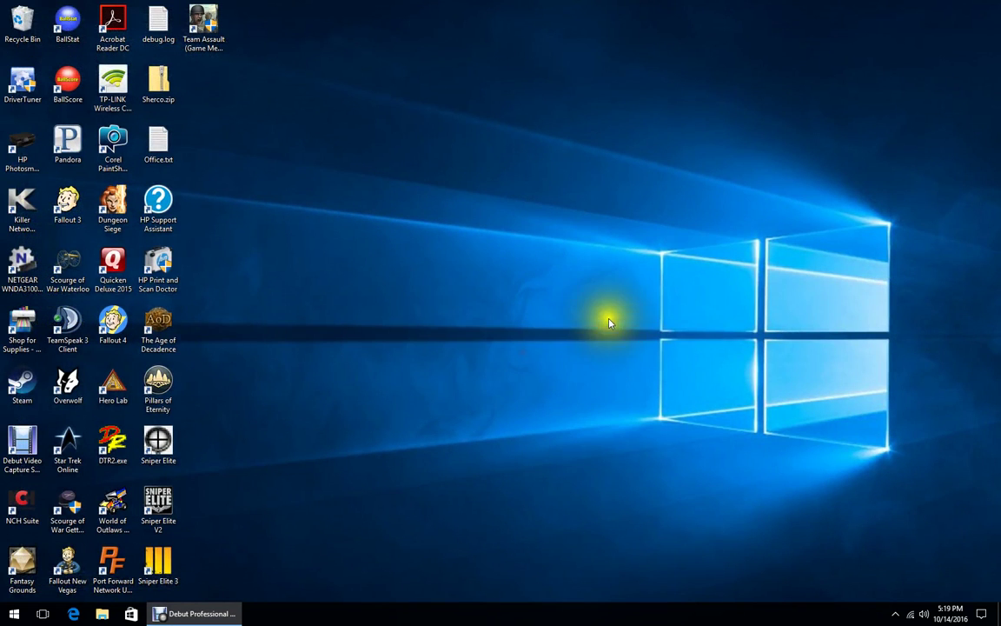
double_click(70, 101)
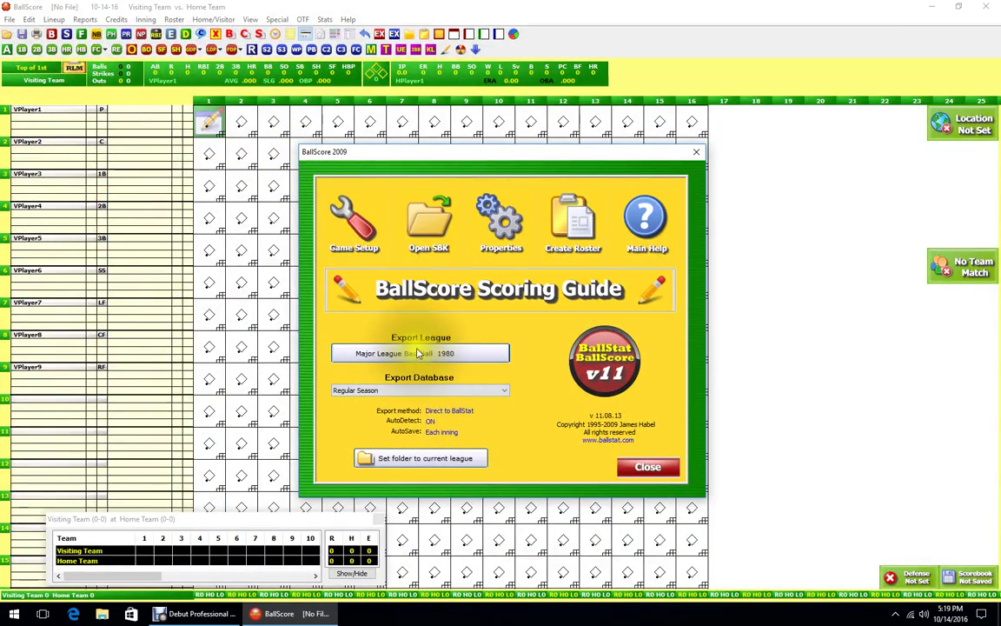
- Set the export league to Major_League_Baseball__1969.lge from C:\Baseball\1969 and acknowledge the notice
click(418, 354)
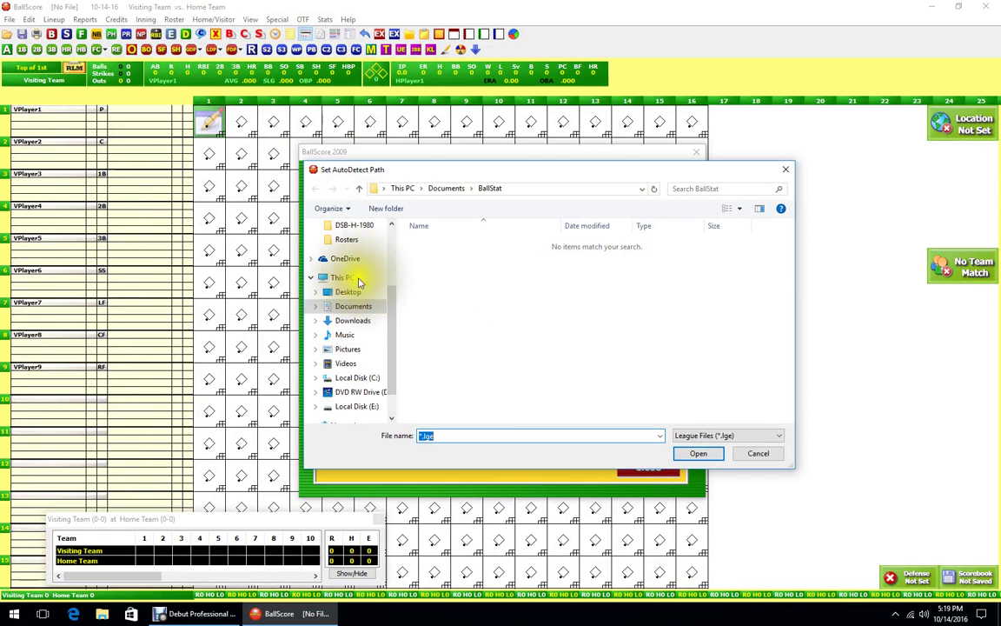
click(365, 378)
double_click(433, 257)
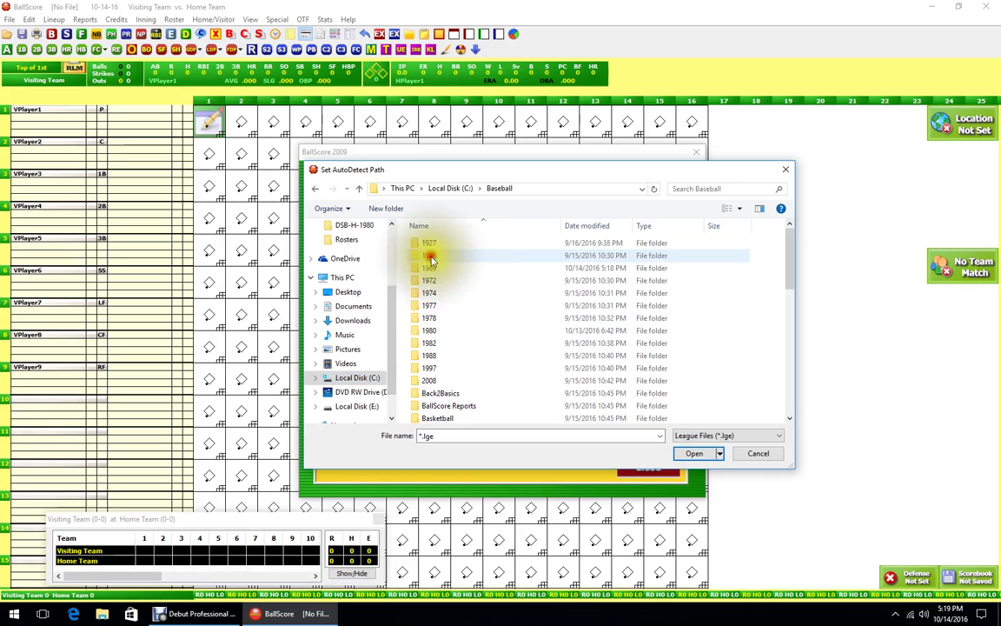
double_click(436, 269)
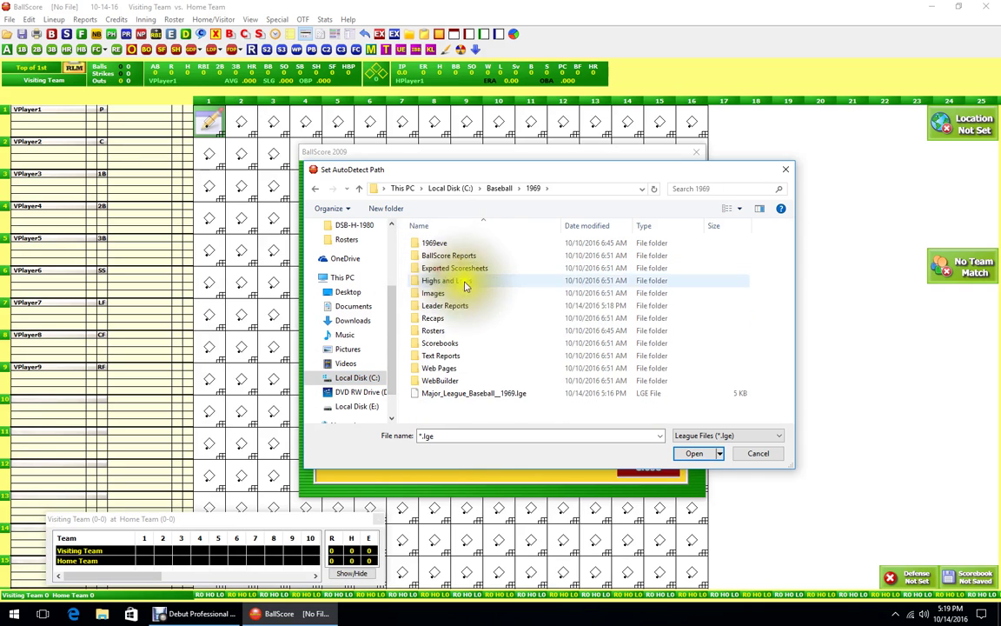
click(500, 393)
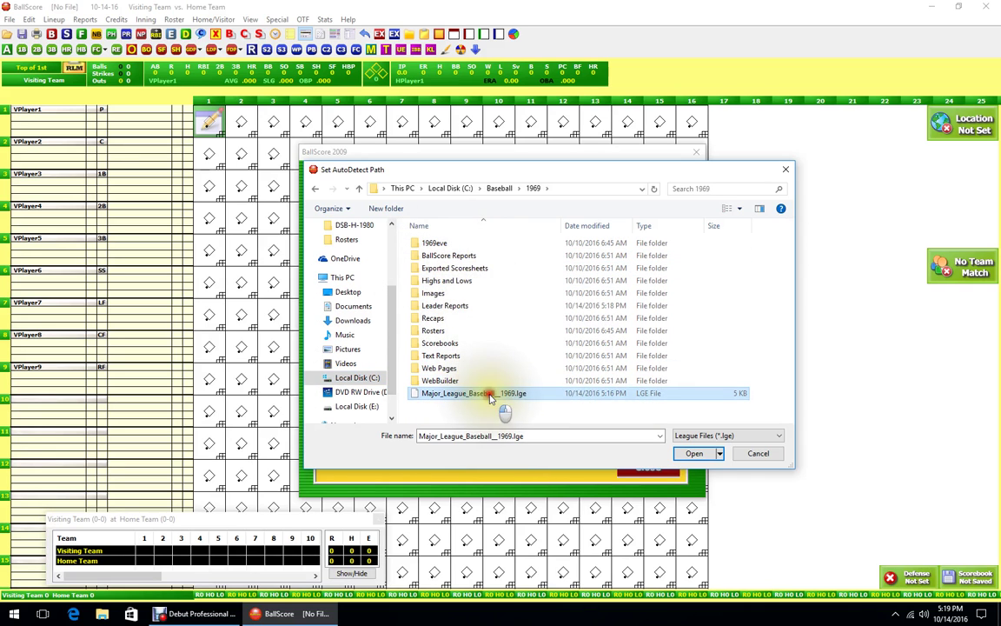
click(682, 456)
click(542, 354)
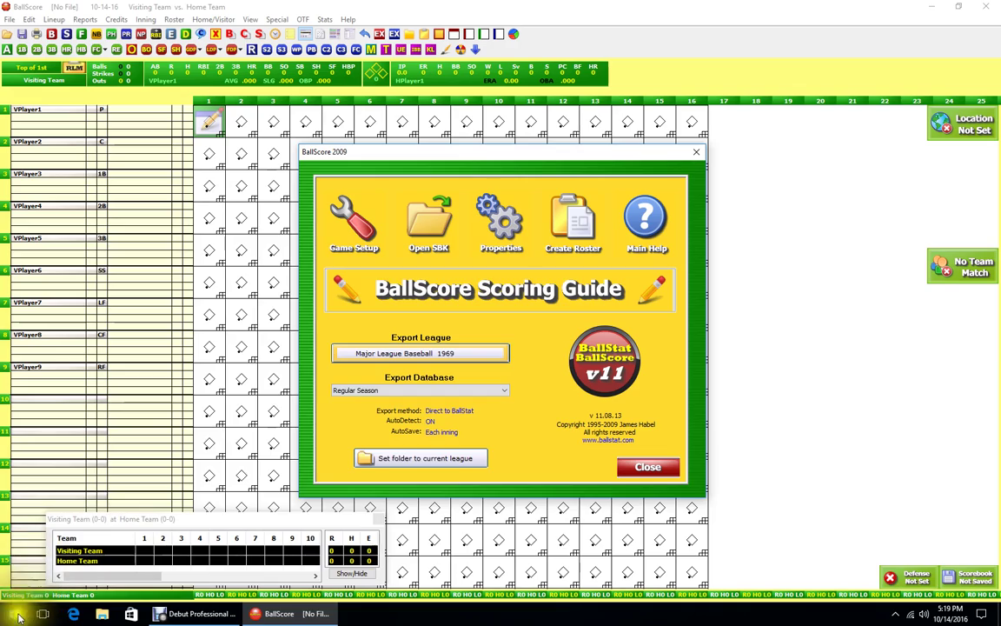
- Switch to File Explorer, open 1969Sked.csv from C:\Baseball\1969, check the first game's visiting and home teams, and close both windows
key(super)
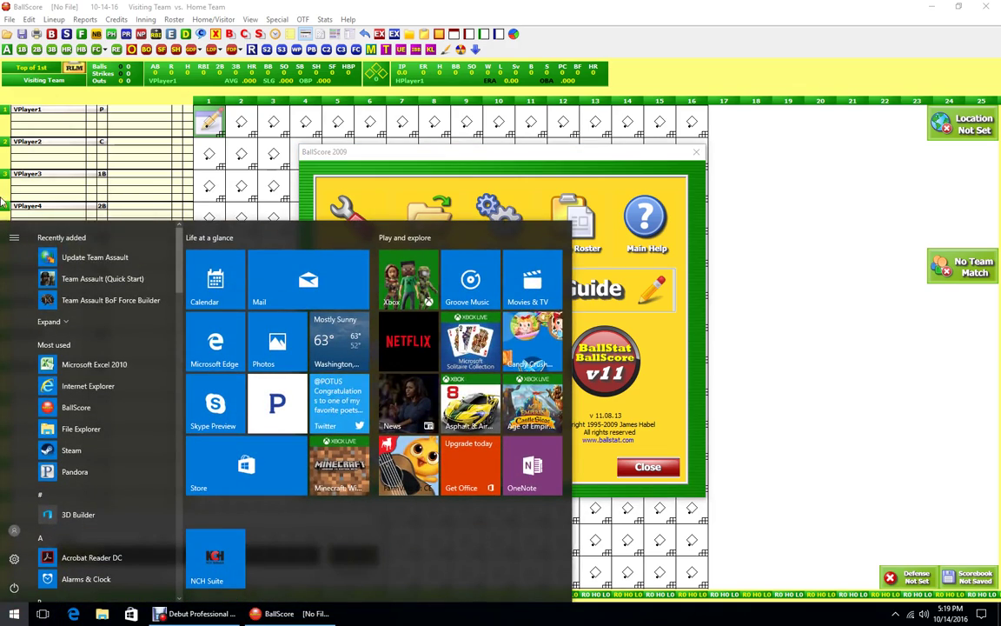
click(82, 427)
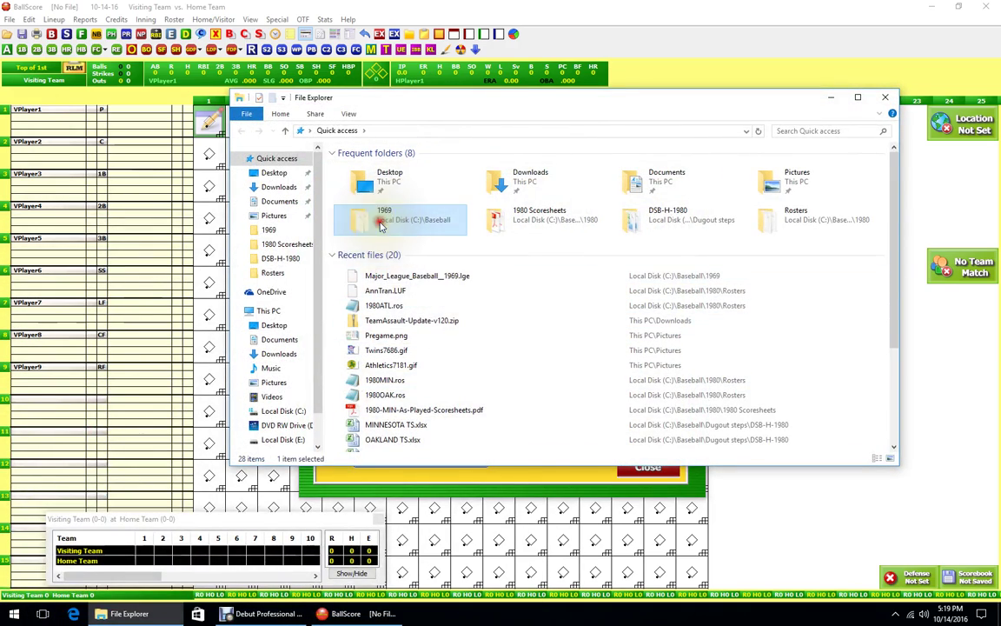
double_click(383, 213)
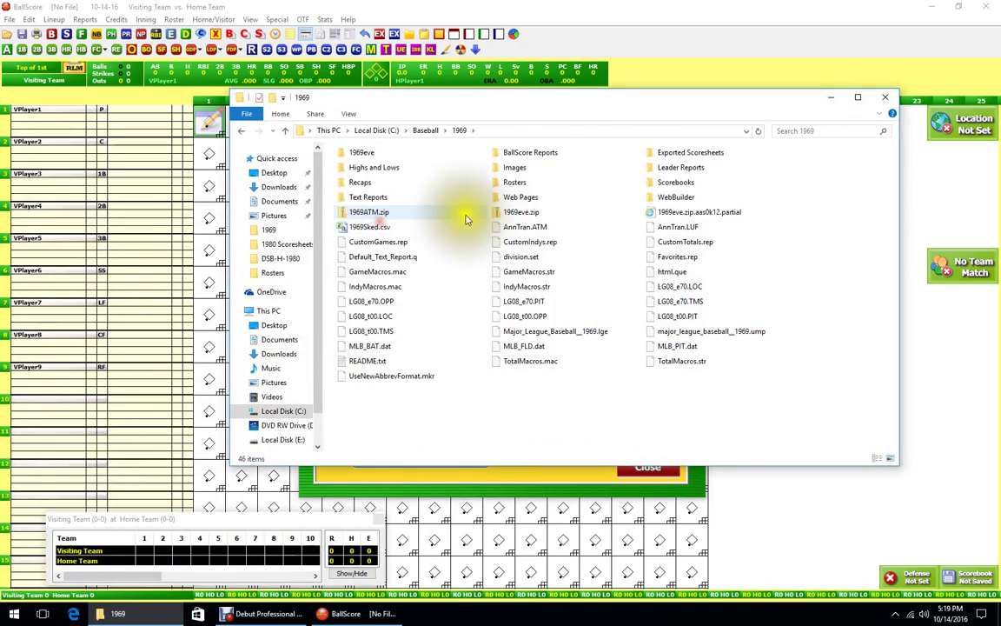
double_click(382, 226)
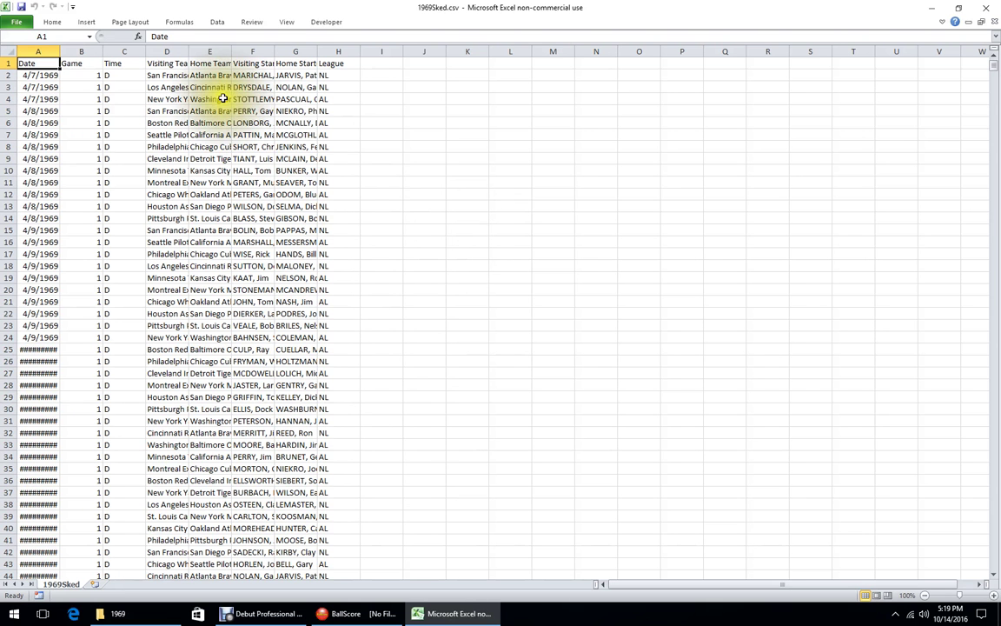
click(154, 74)
click(208, 75)
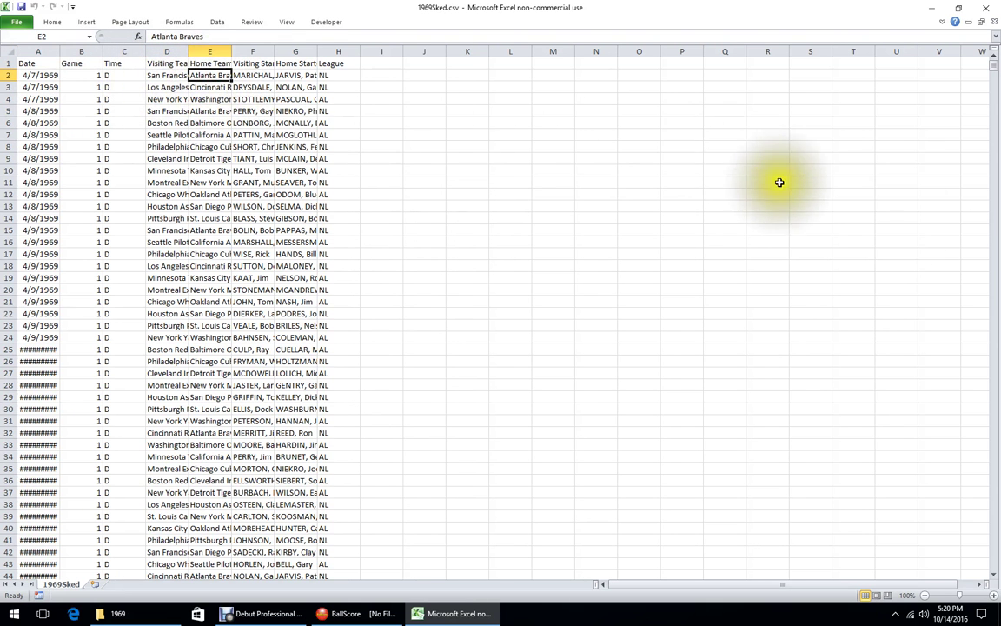
click(988, 10)
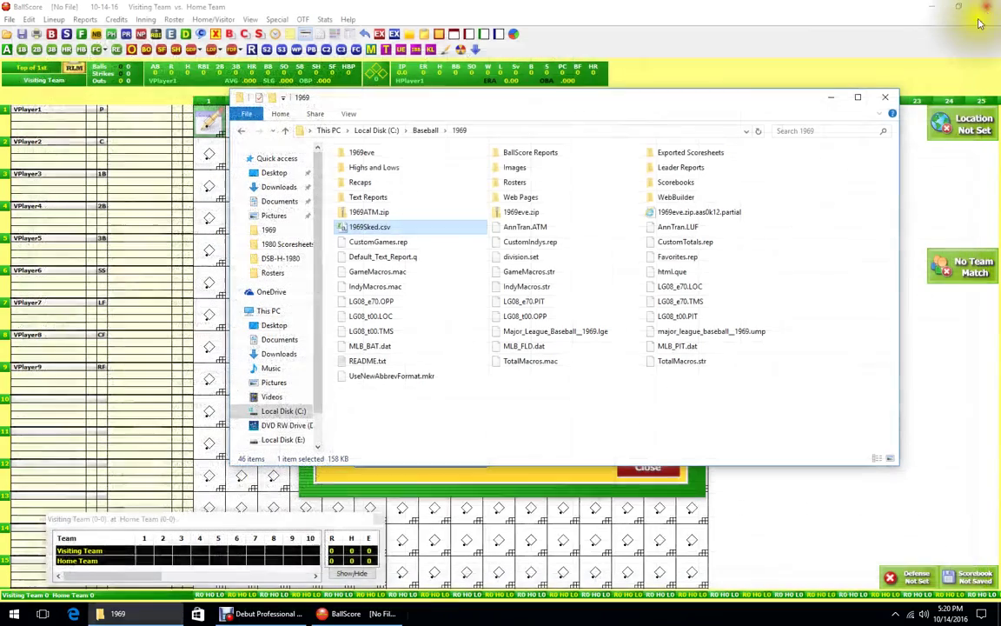
click(886, 98)
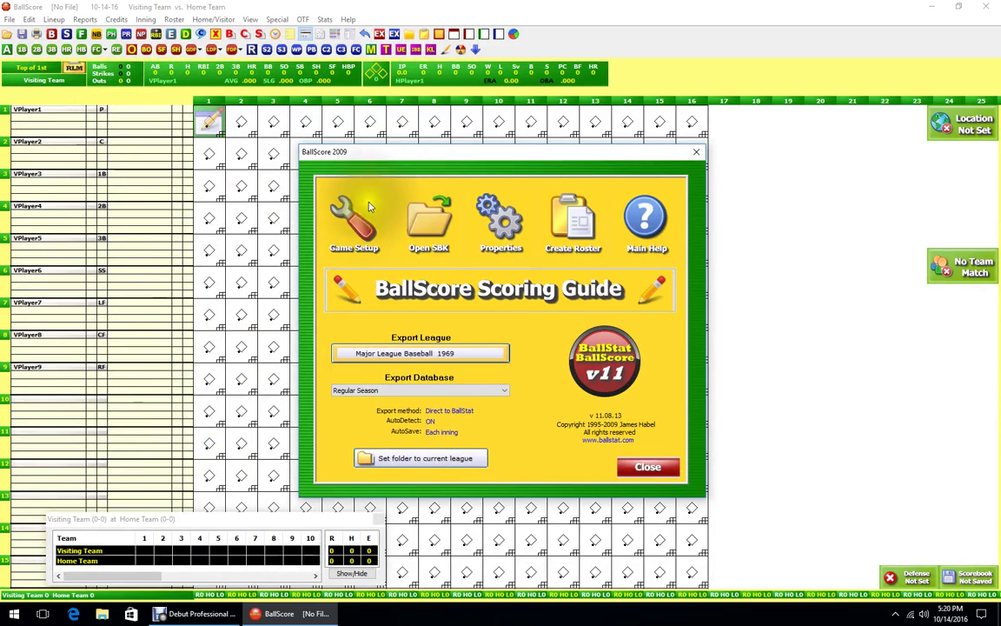
- Switch to File Explorer, reopen 1969Sked.csv from C:\Baseball\1969 to check the first game's date, and close both windows
click(15, 615)
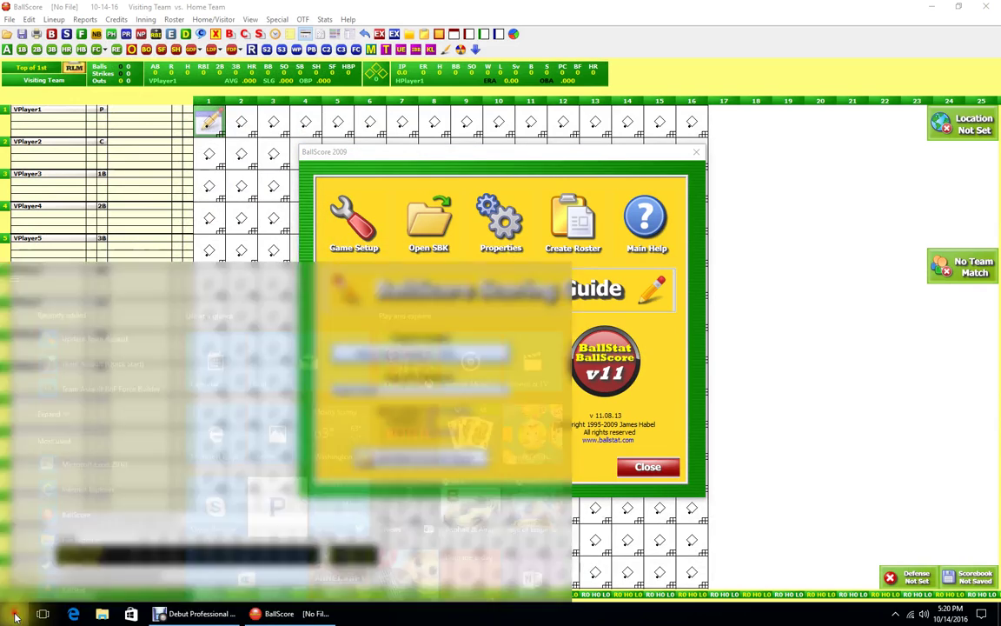
click(98, 614)
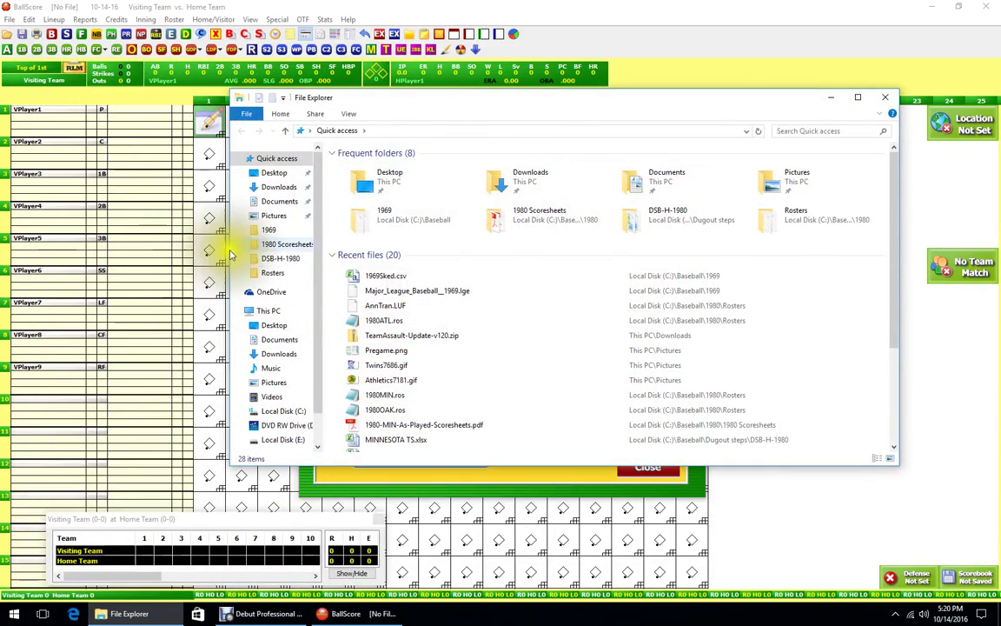
double_click(386, 227)
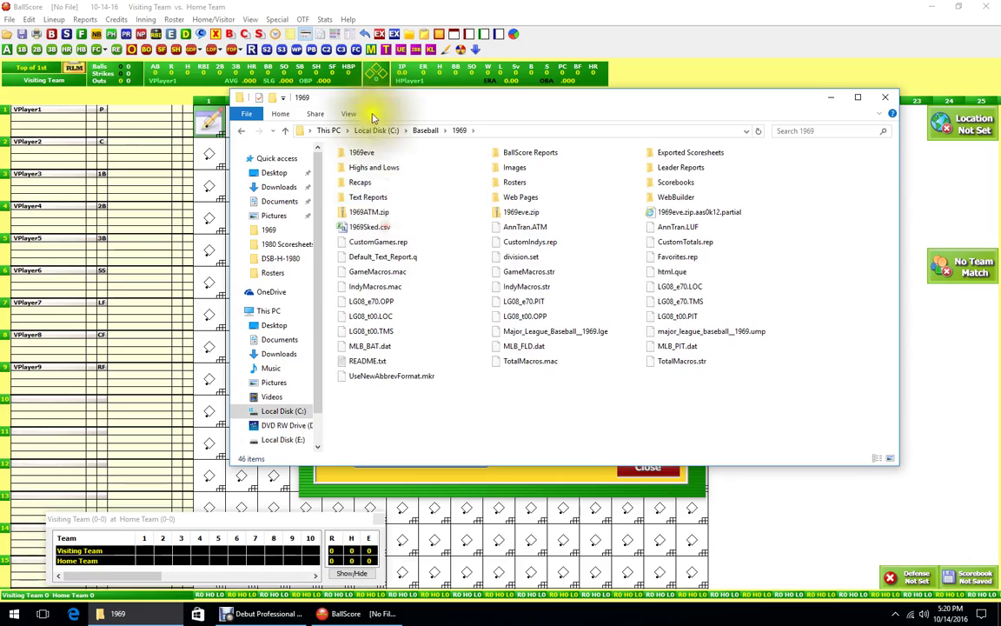
double_click(387, 228)
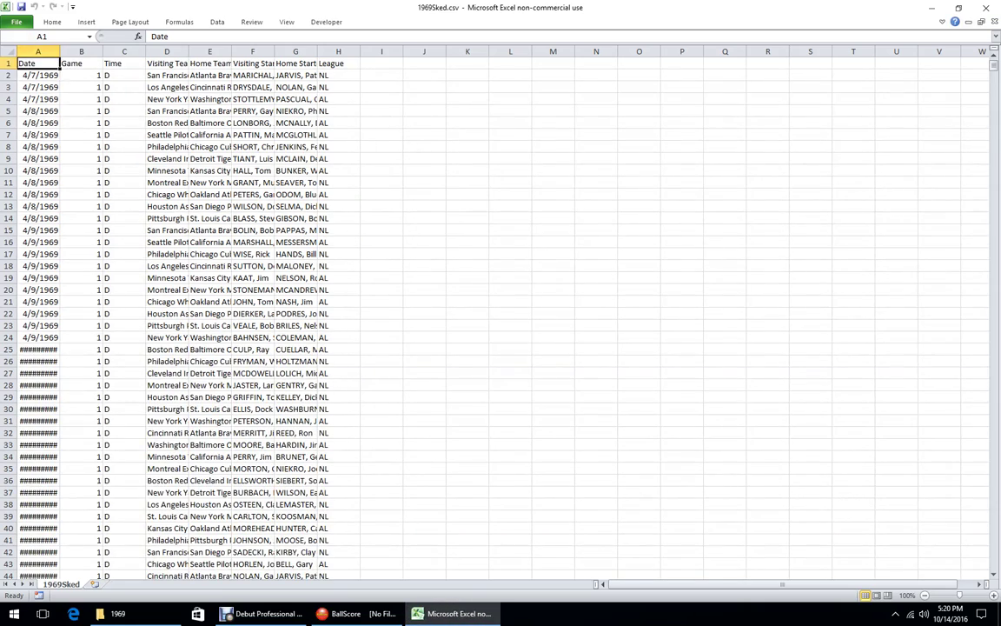
click(984, 7)
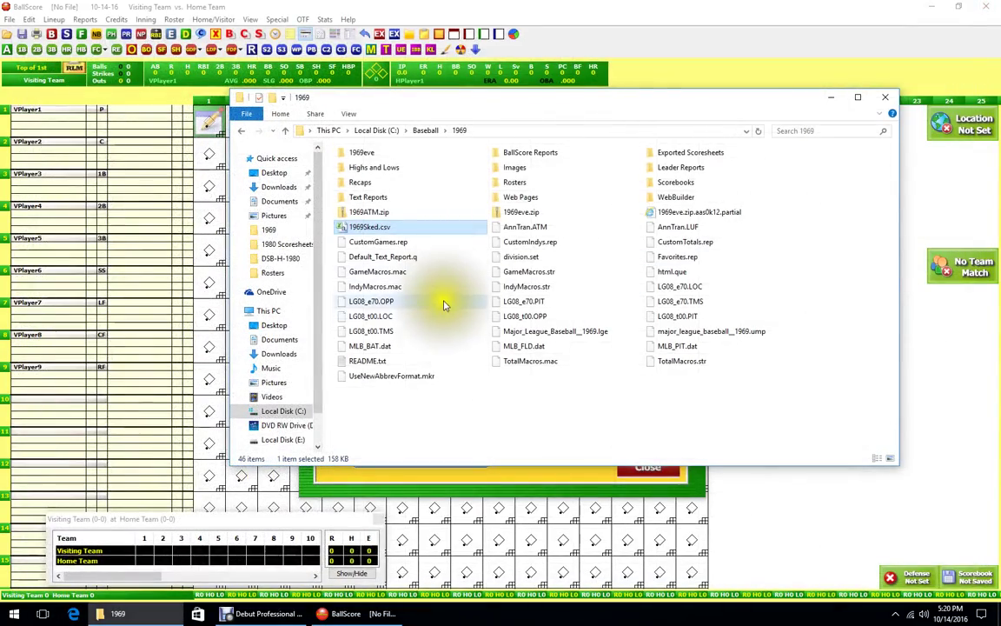
click(885, 96)
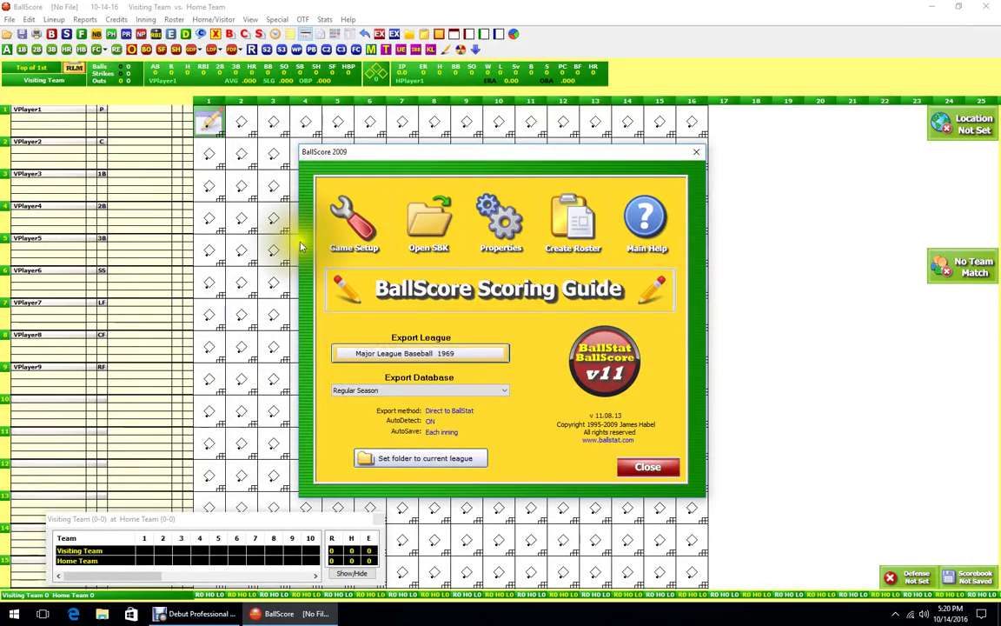
- Start a new game setup, discard the current scorebook, and set the game date to April 7, 1969
click(359, 235)
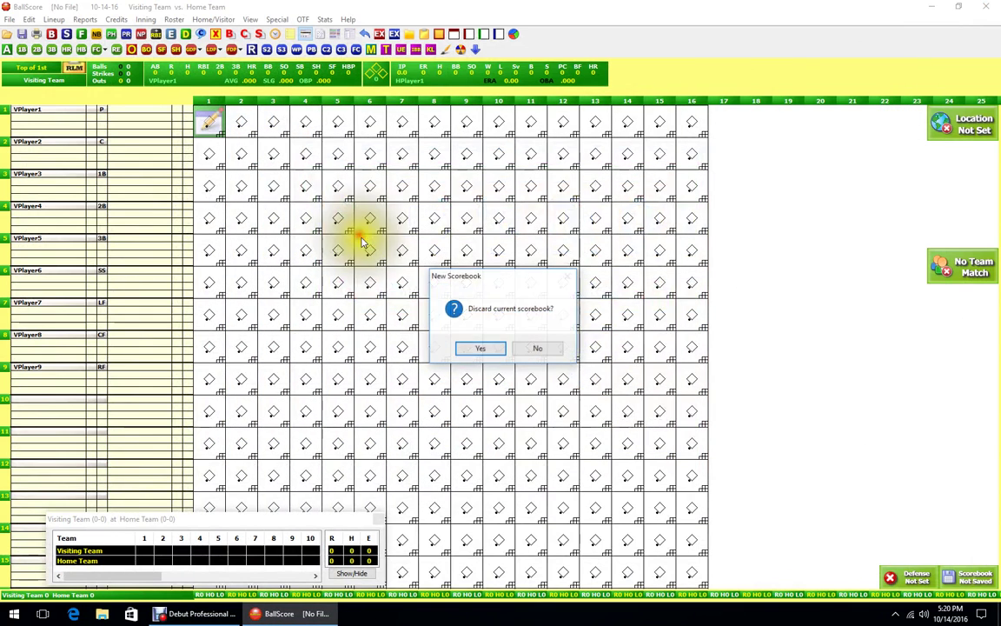
click(480, 348)
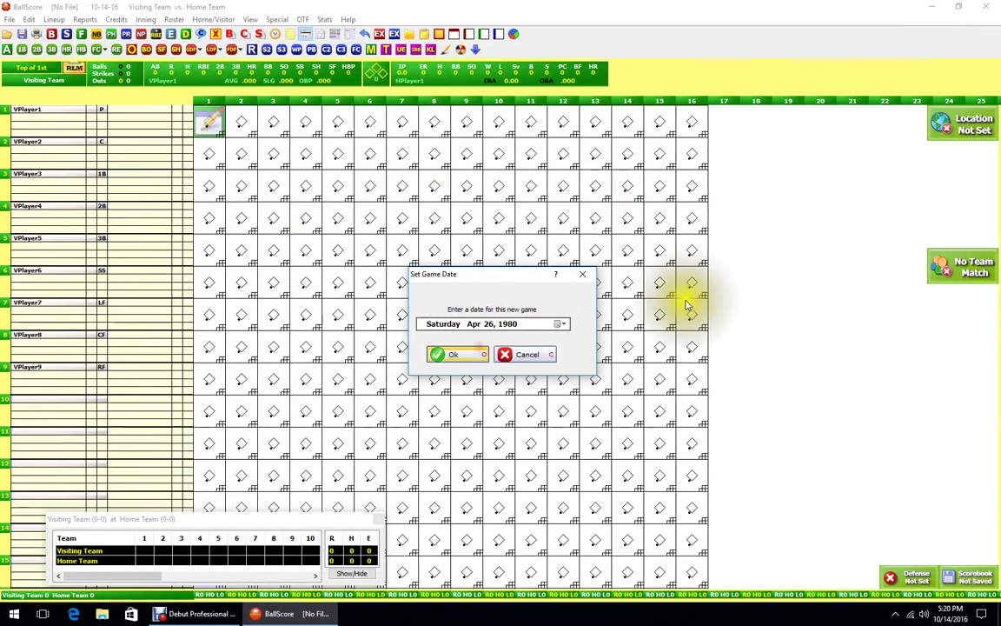
click(487, 325)
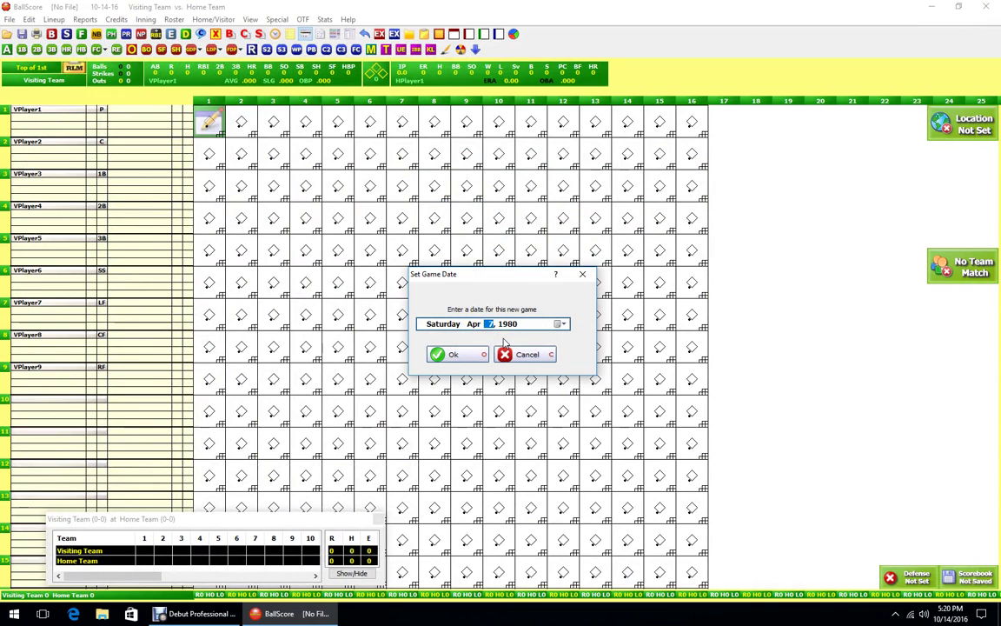
click(506, 330)
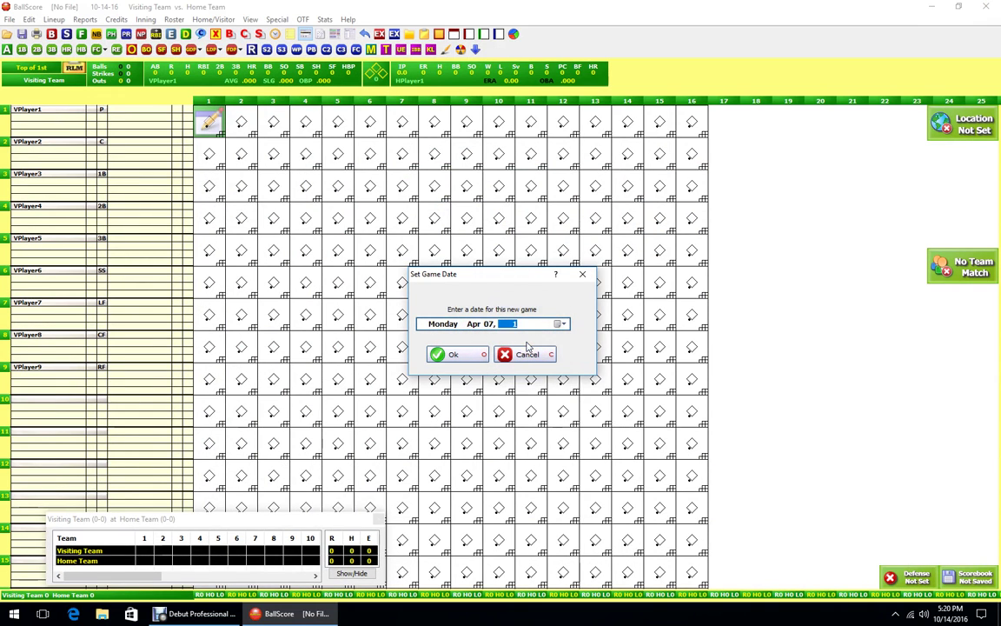
click(468, 354)
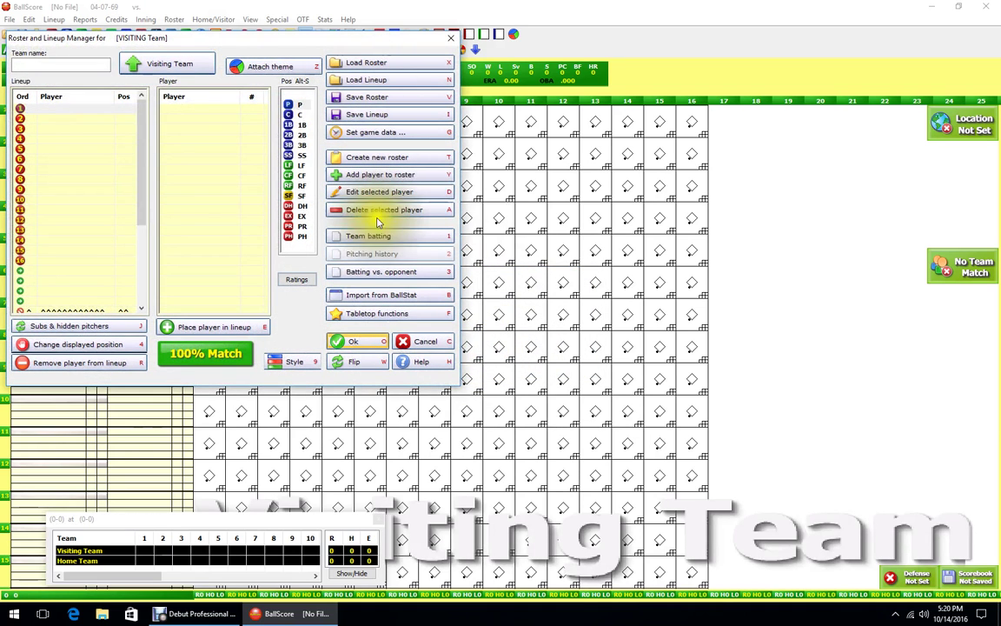
- Open the tabletop functions for the visiting team and bring up the roster files in C:\Baseball\1969\Rosters
click(390, 314)
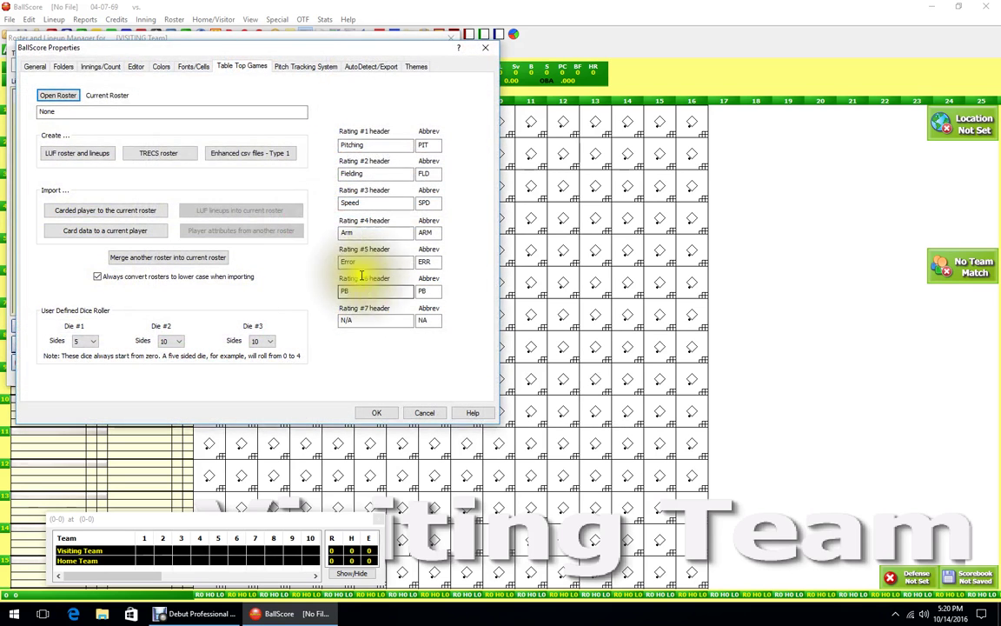
click(67, 100)
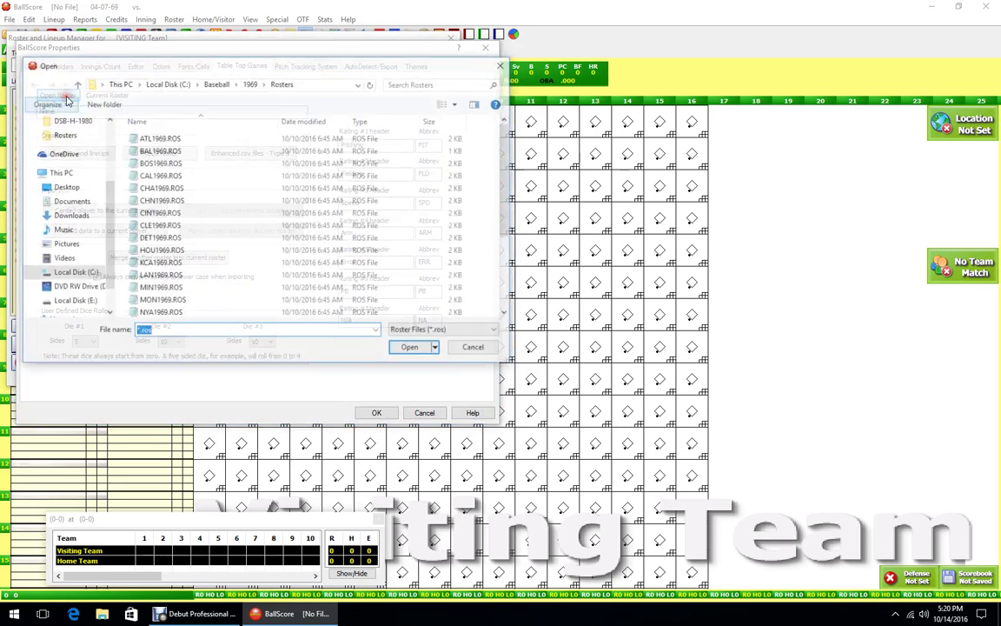
scroll(174, 154, up, 1)
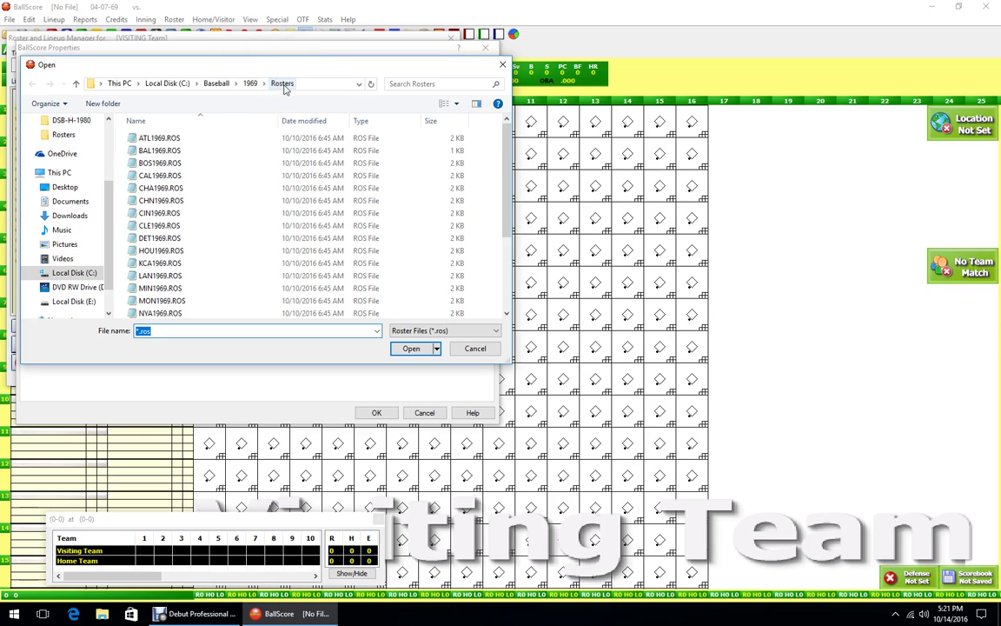
- Switch to File Explorer, examine the roster files in C:\Baseball\1969\Rosters, and close the window
key(super+e)
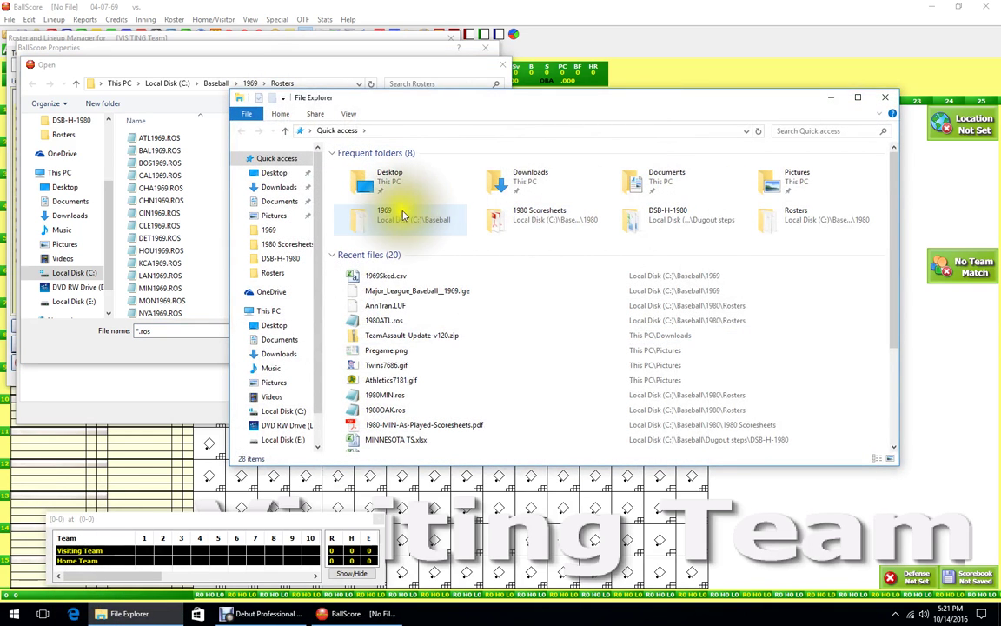
double_click(396, 217)
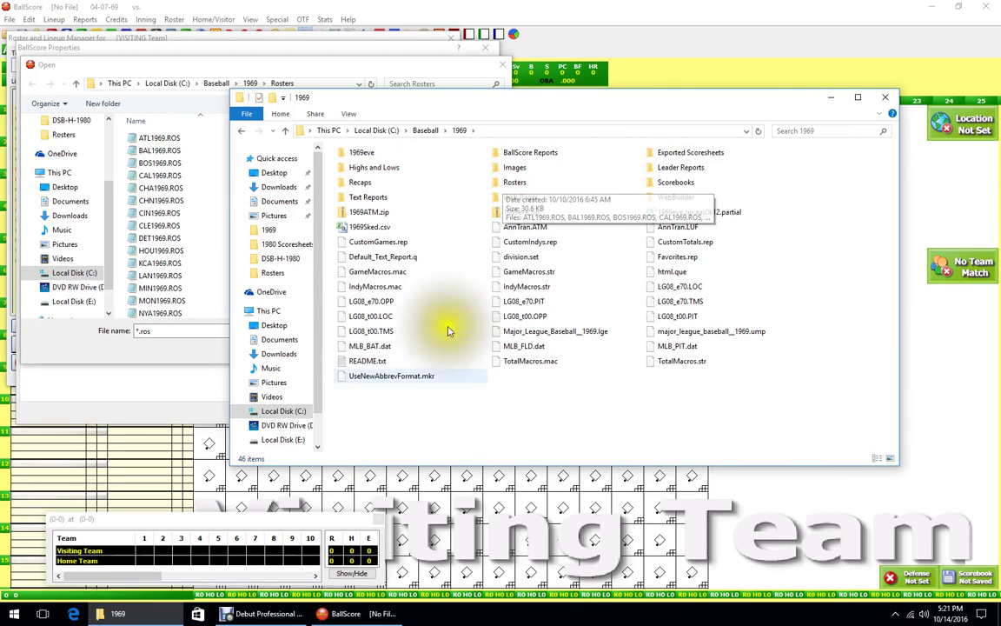
double_click(513, 182)
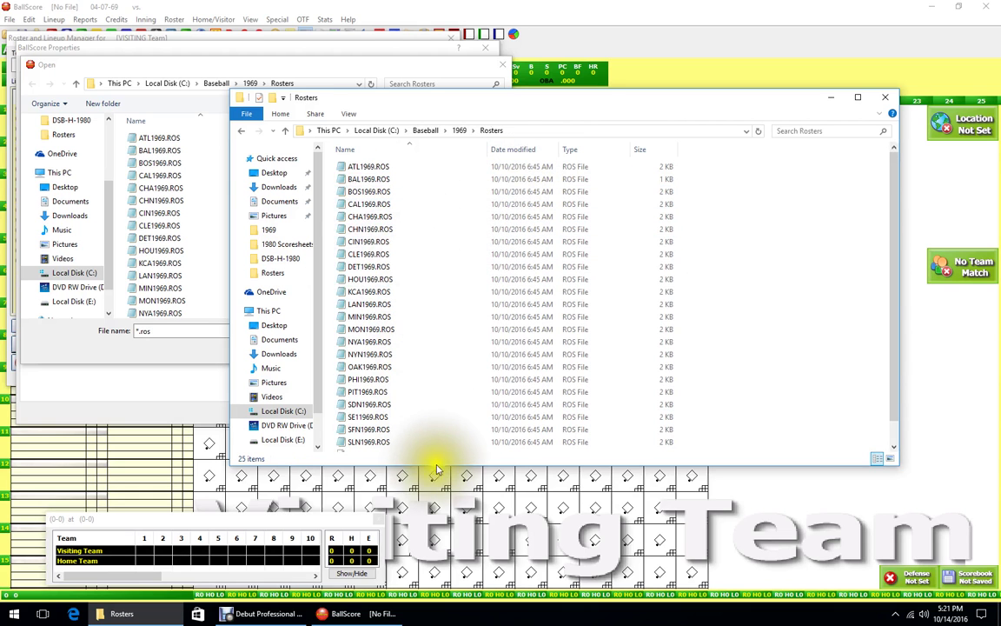
click(885, 97)
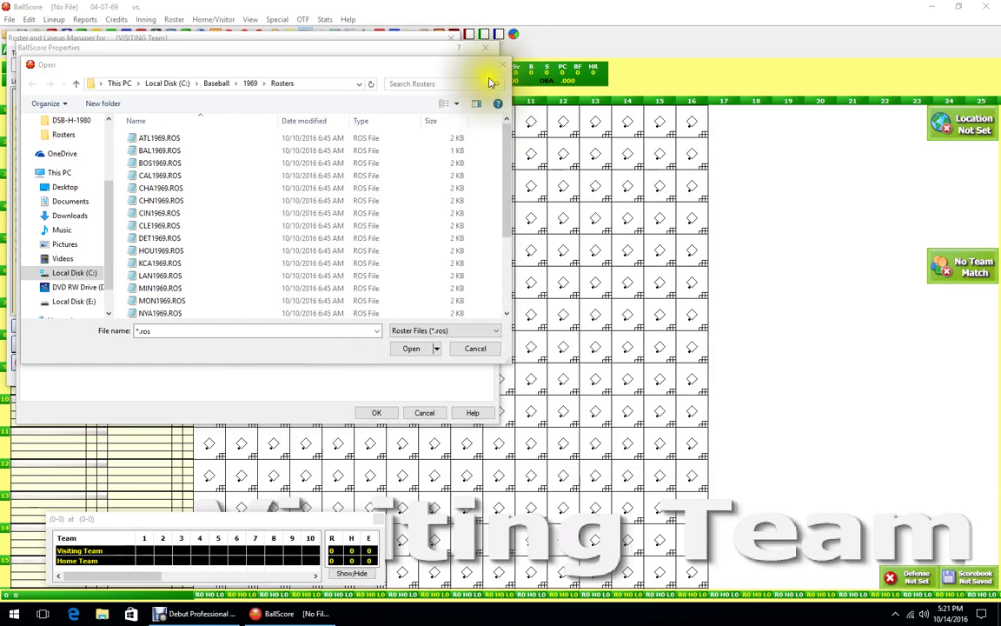
- Open SFN1969.ROS as the visiting team's current roster
scroll(185, 225, down, 3)
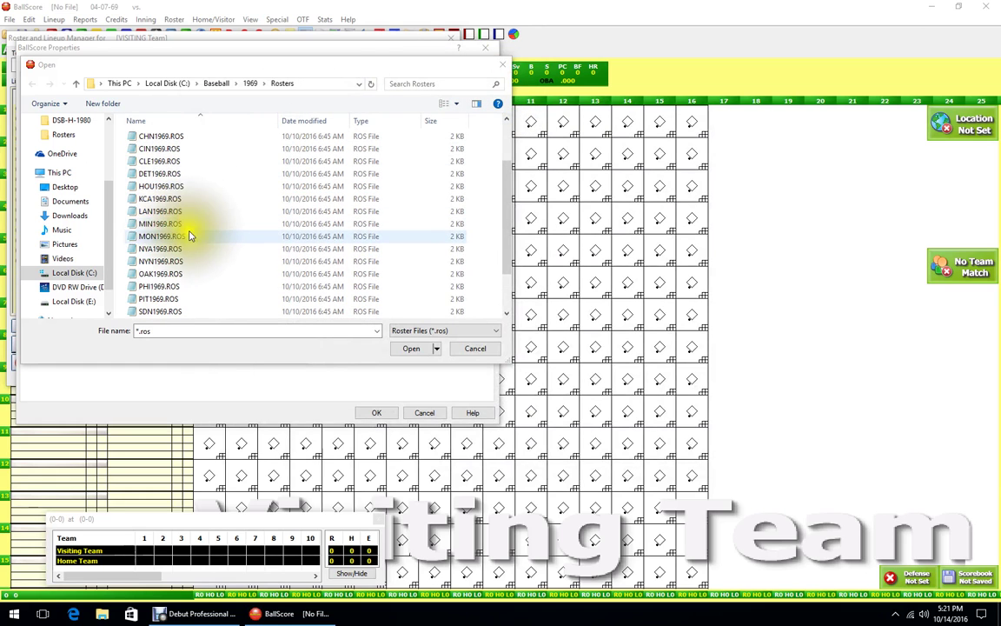
click(169, 288)
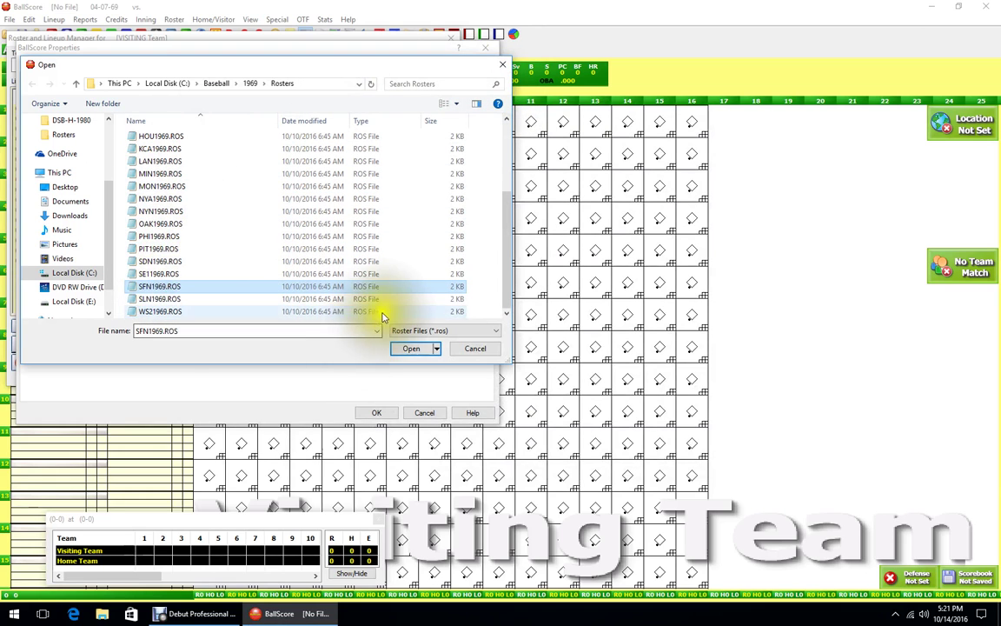
click(409, 348)
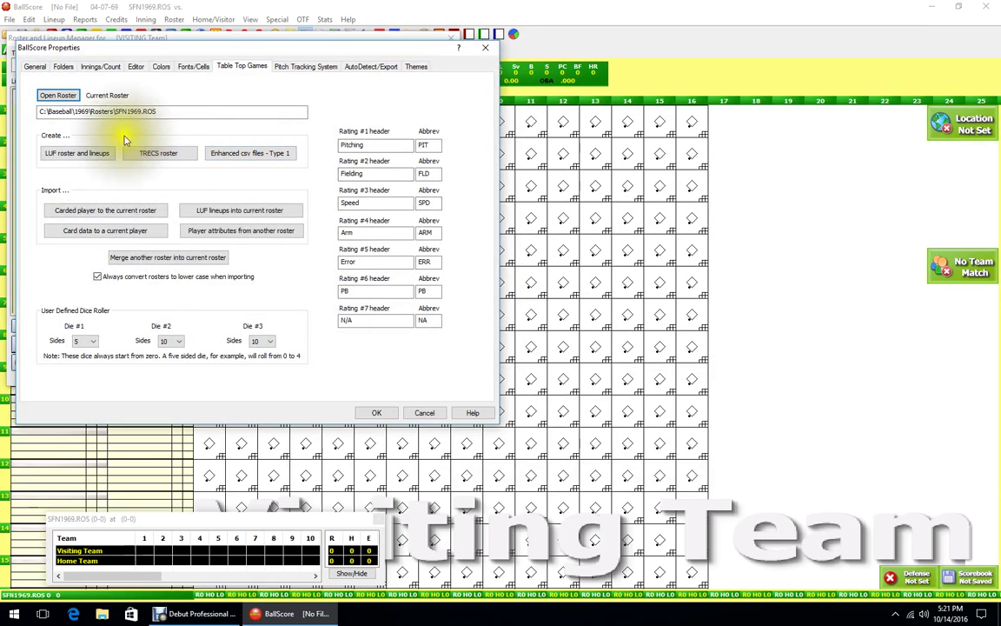
click(217, 217)
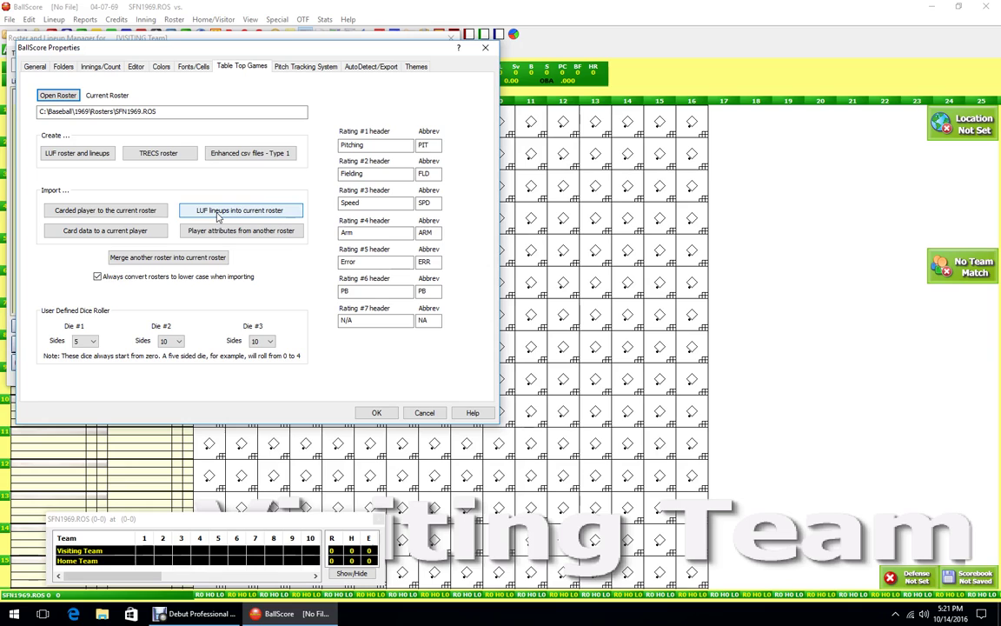
click(218, 217)
click(218, 218)
click(231, 218)
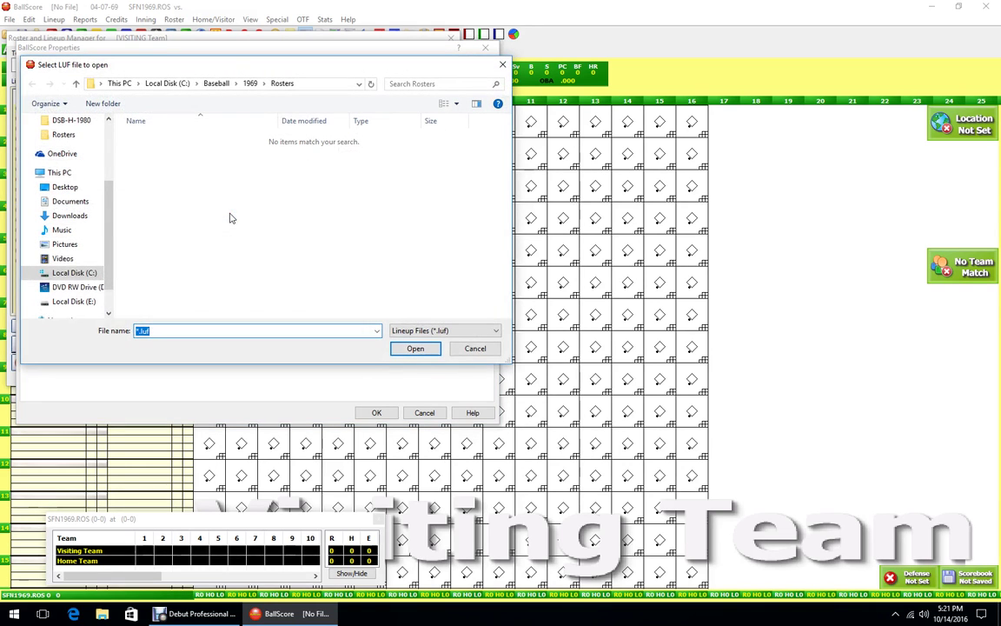
click(250, 84)
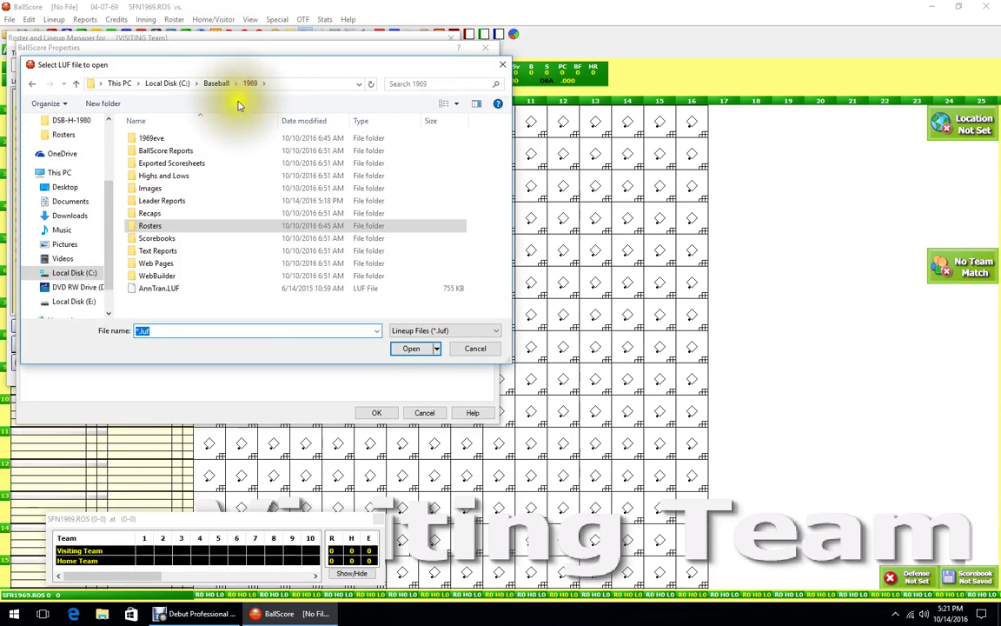
click(179, 289)
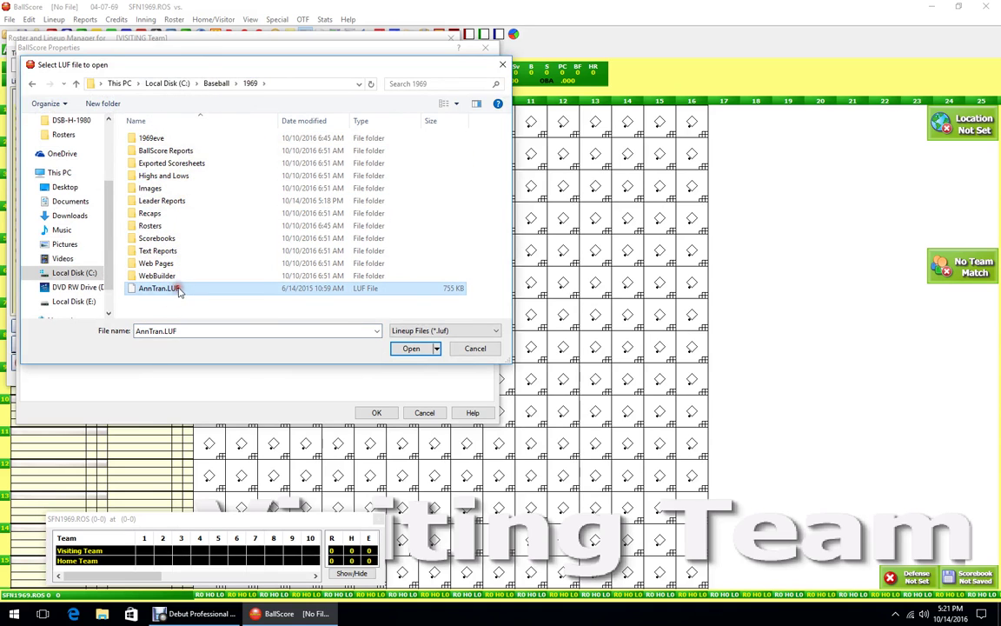
click(425, 351)
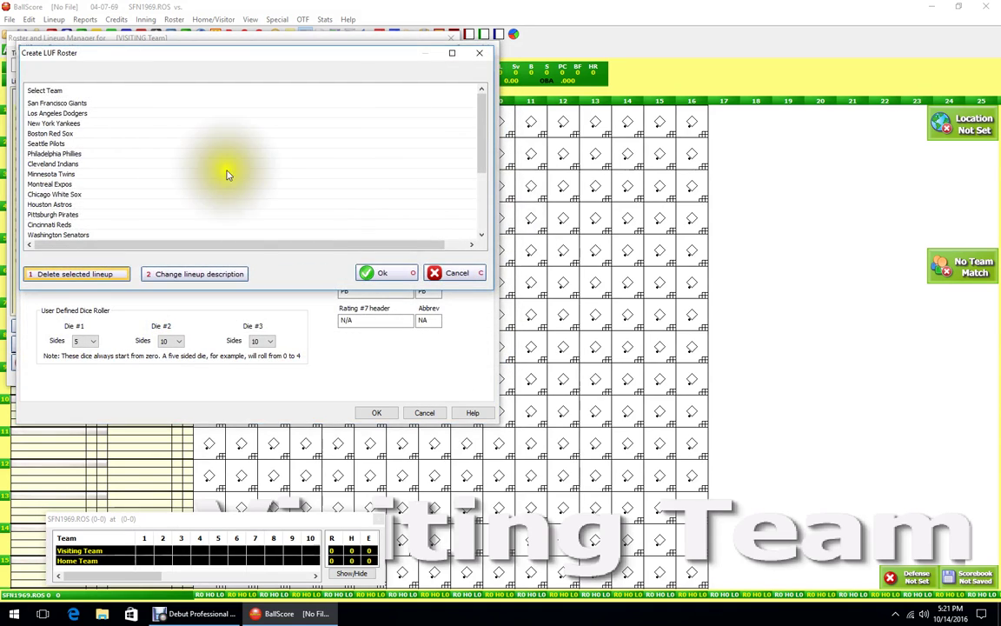
click(87, 111)
click(97, 103)
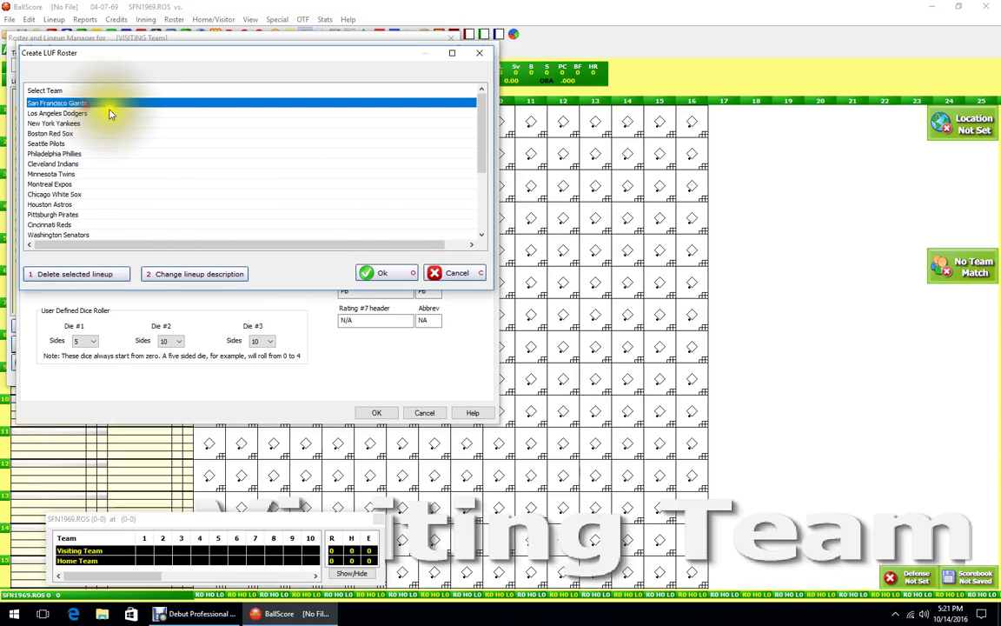
click(376, 275)
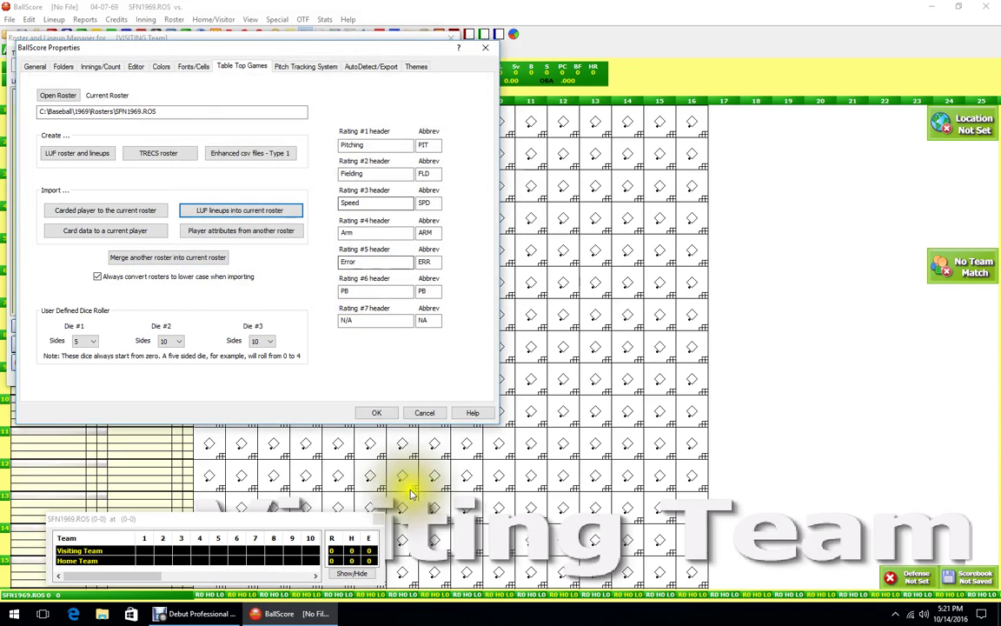
click(371, 414)
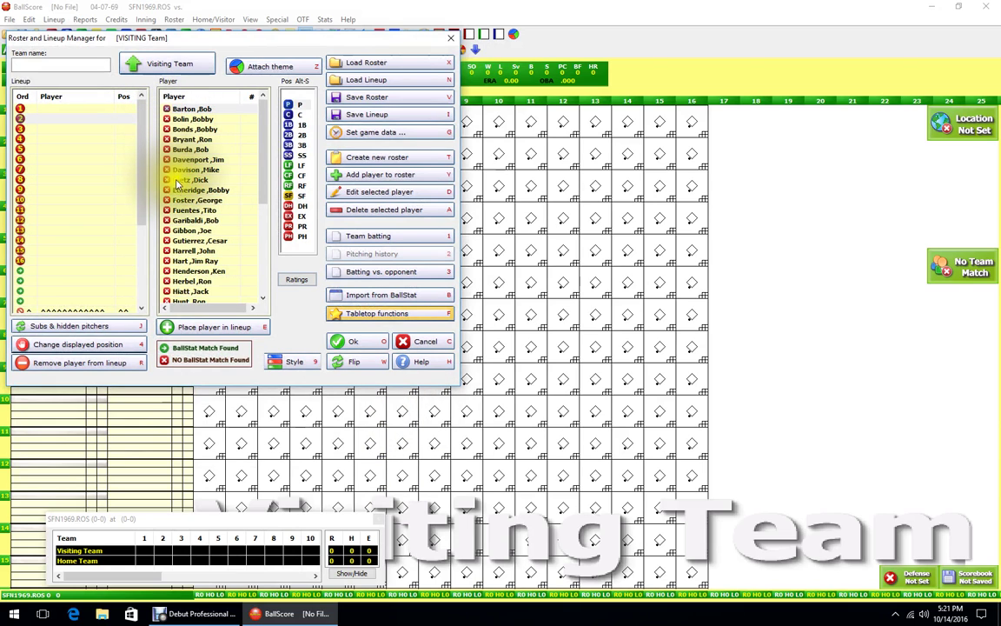
- Review the visiting team's player list and its saved lineups, and leave the lineup selection without loading one
scroll(183, 262, down, 5)
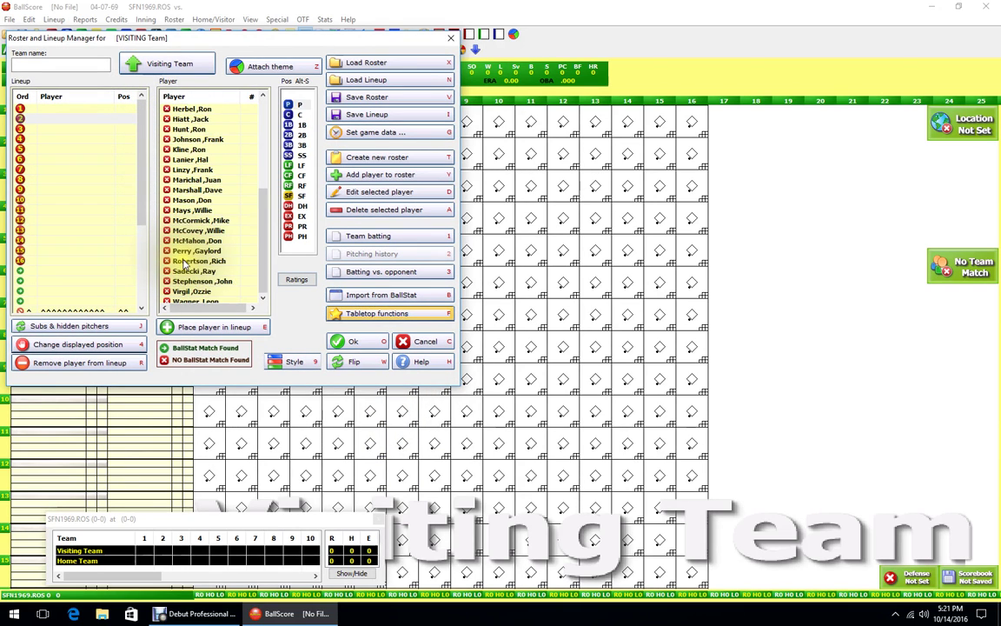
scroll(184, 263, up, 6)
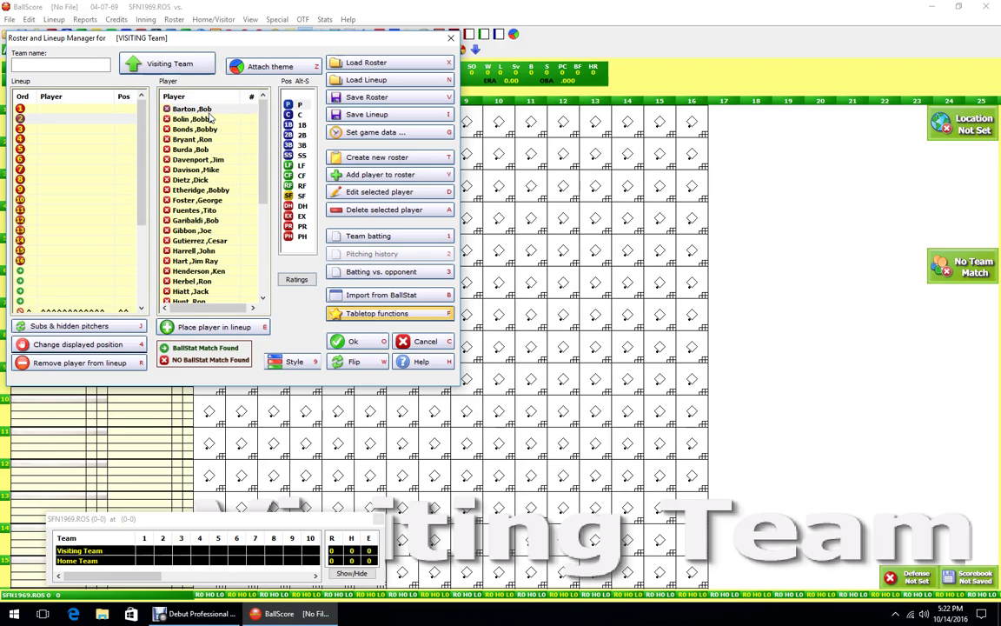
scroll(209, 117, down, 5)
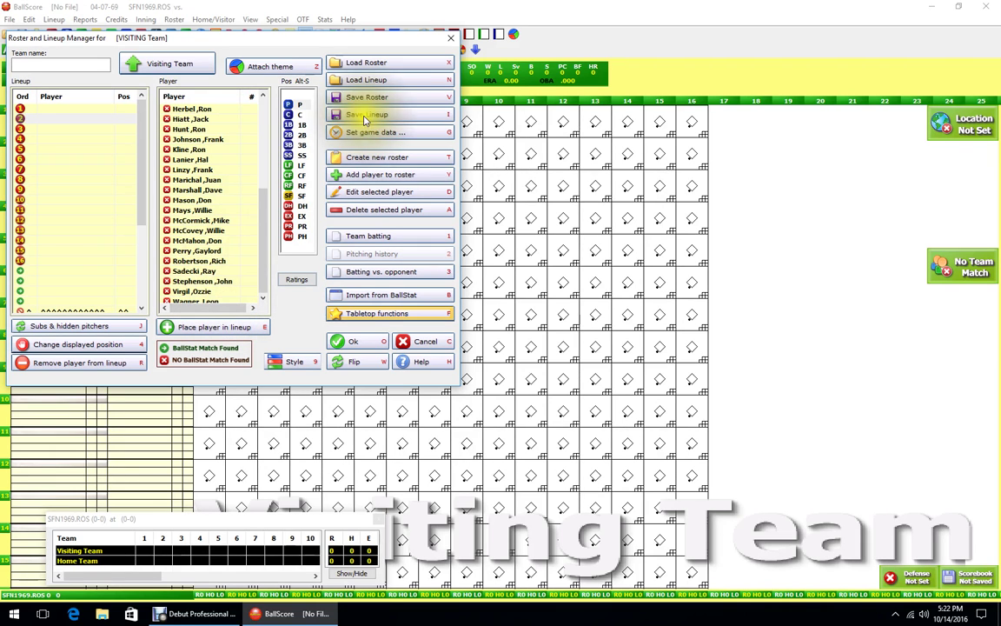
click(365, 80)
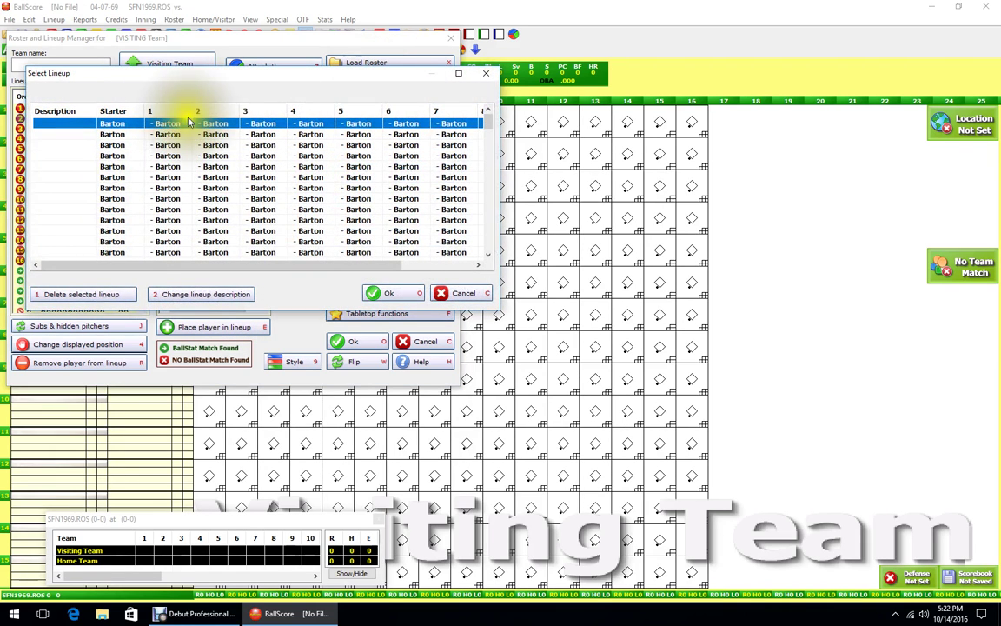
click(464, 294)
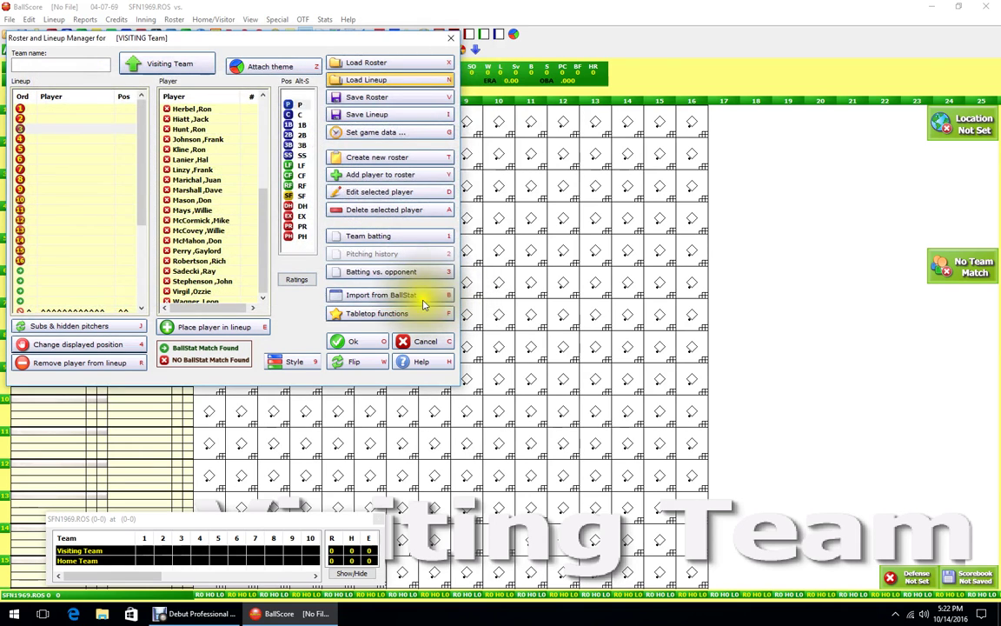
- Import the San Francisco Giants lineups again from AnnTran.LUF in the 1969 folder into SFN1969.ROS, and accept the tabletop settings
click(348, 313)
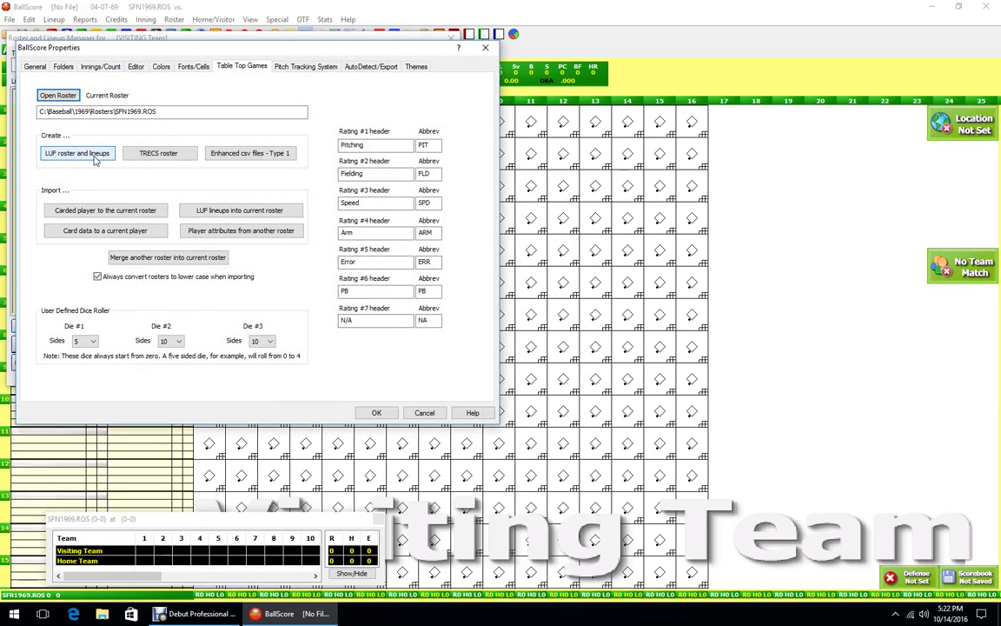
click(219, 209)
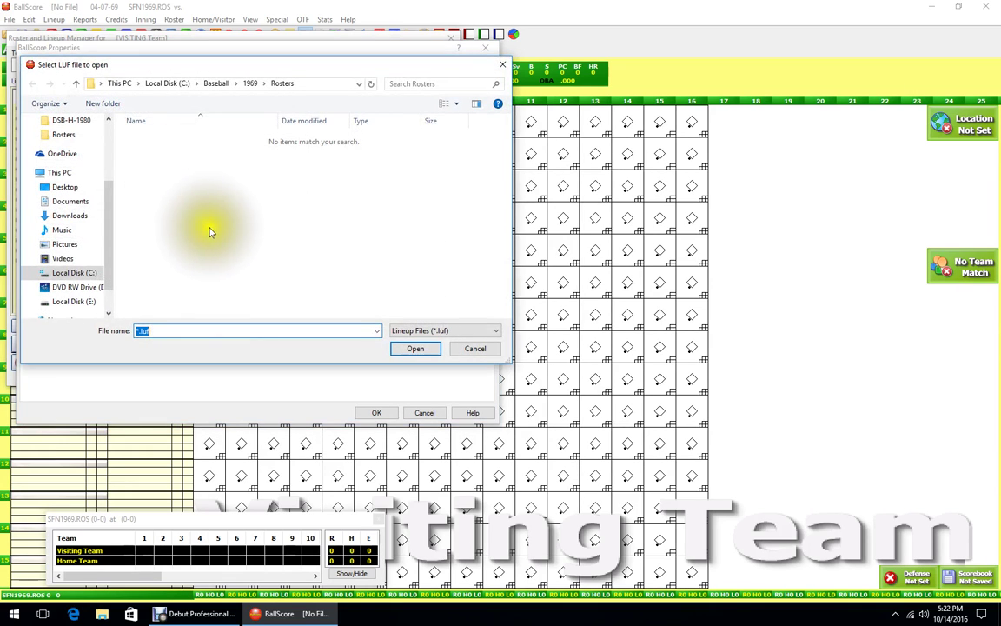
click(250, 83)
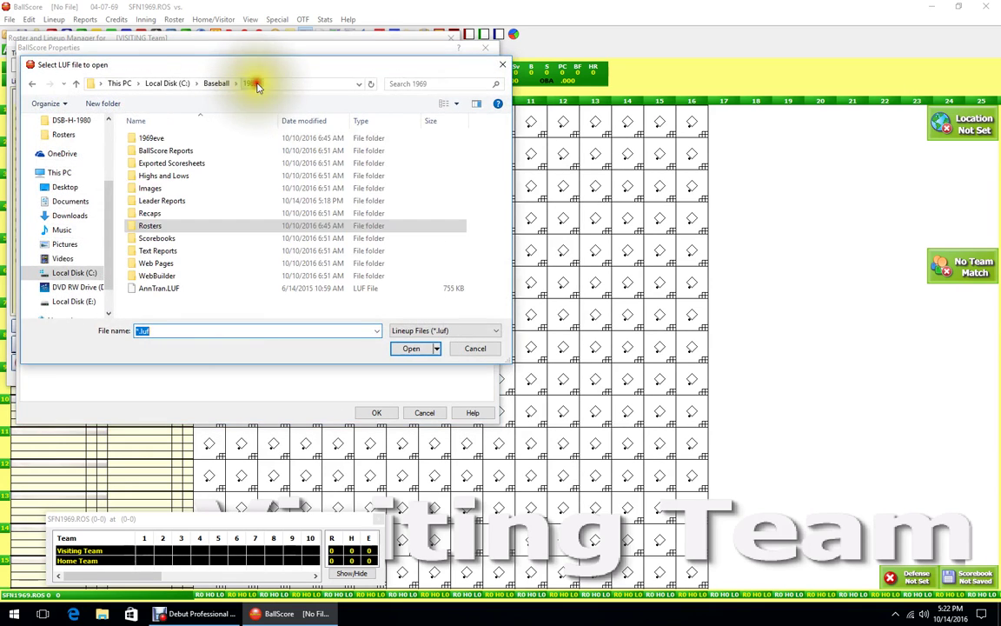
click(182, 288)
click(183, 288)
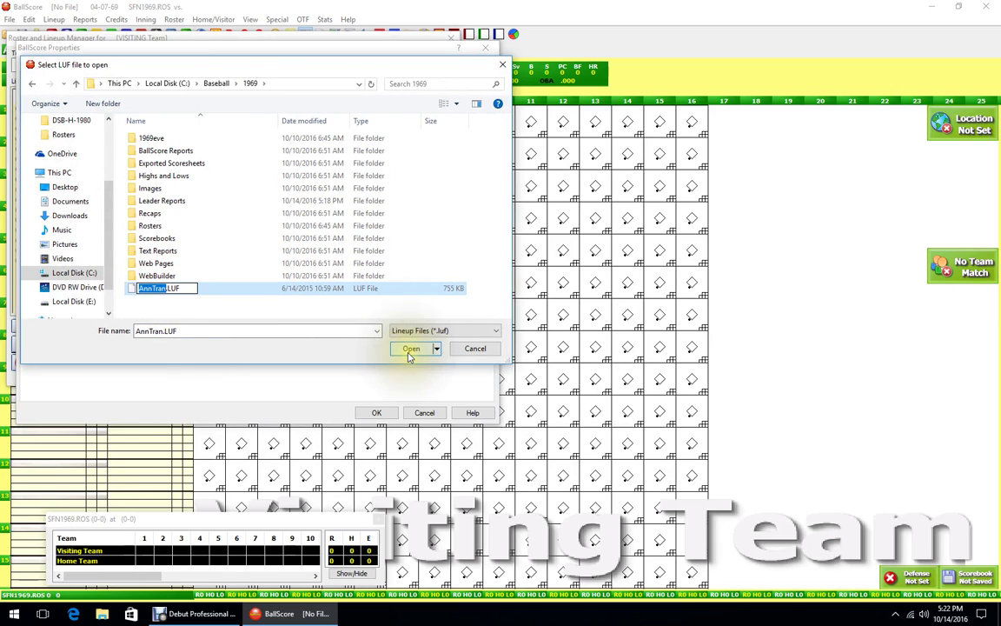
double_click(137, 288)
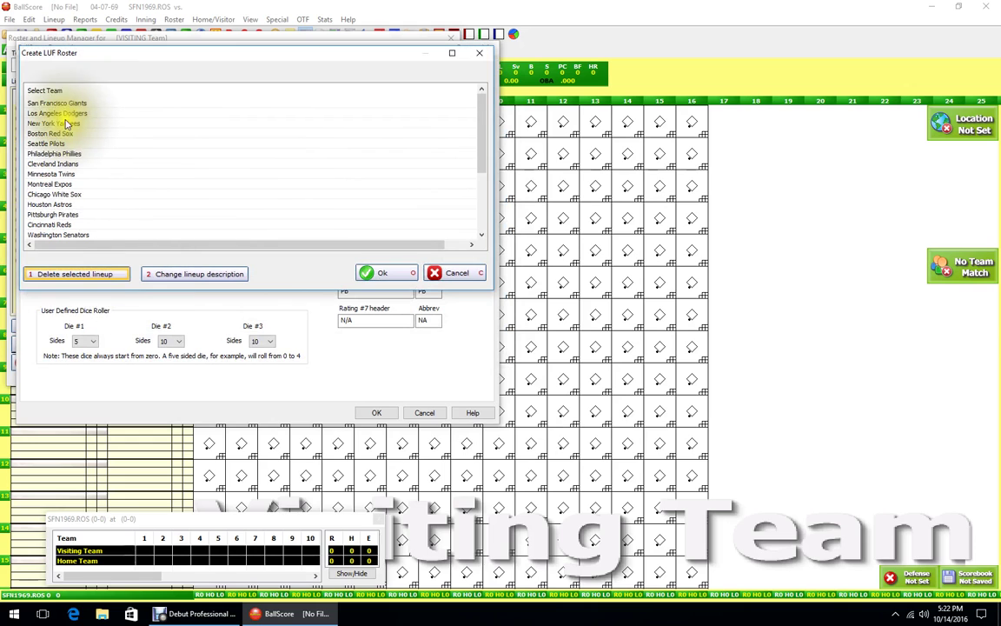
click(66, 104)
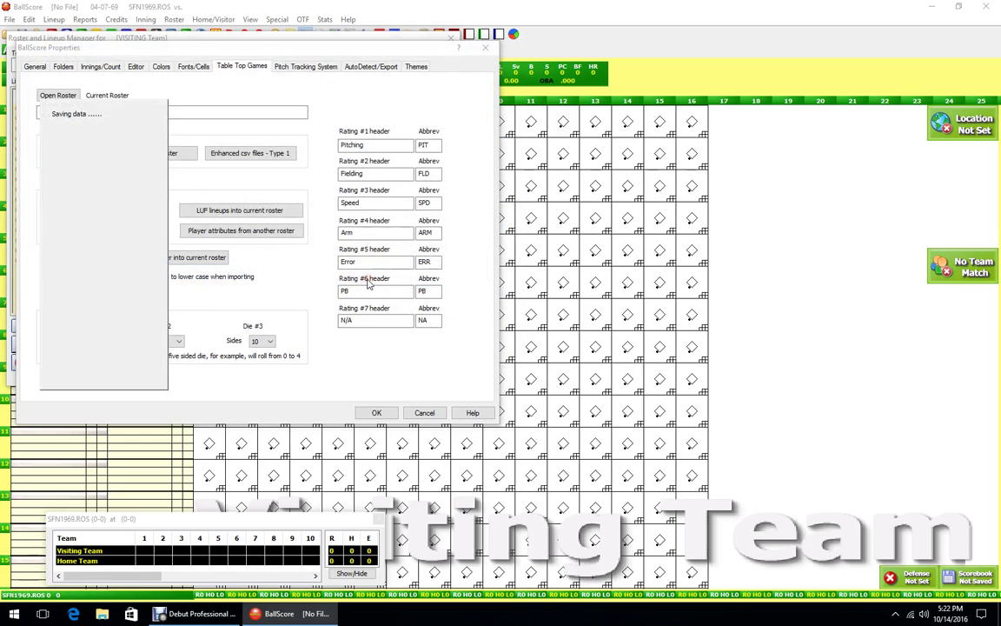
click(383, 408)
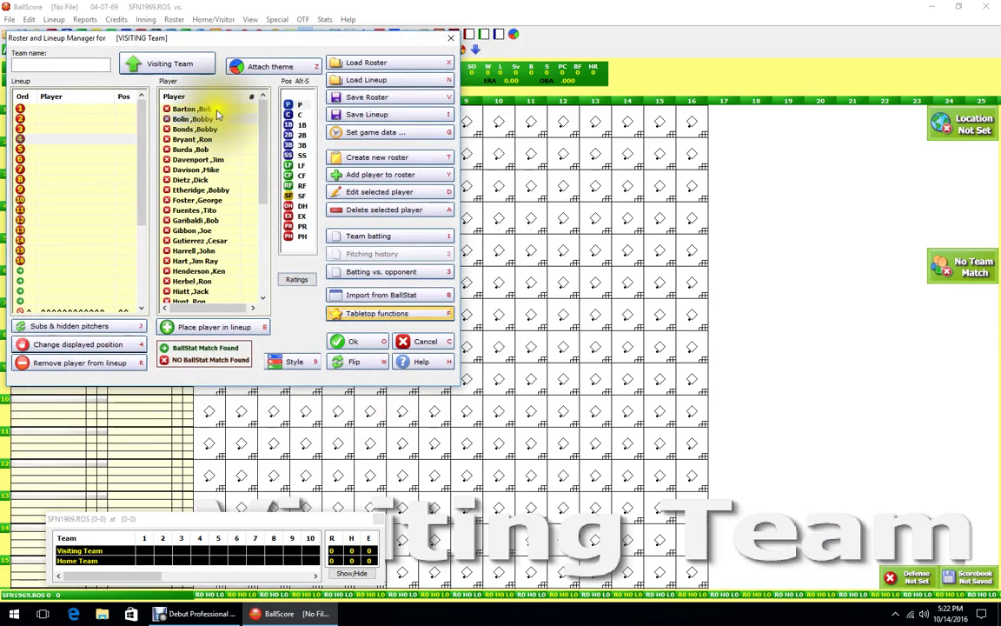
- Look through the visiting team's saved season lineups and load the 4/7/1969 lineup
click(368, 80)
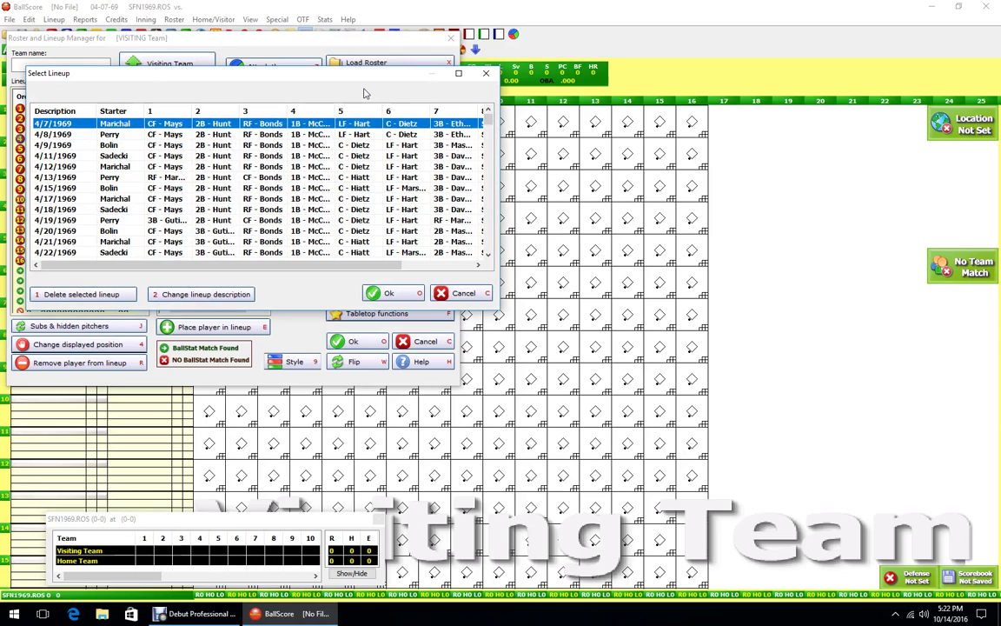
mouse_move(483, 118)
mouse_down()
mouse_move(495, 261)
mouse_move(476, 112)
mouse_up()
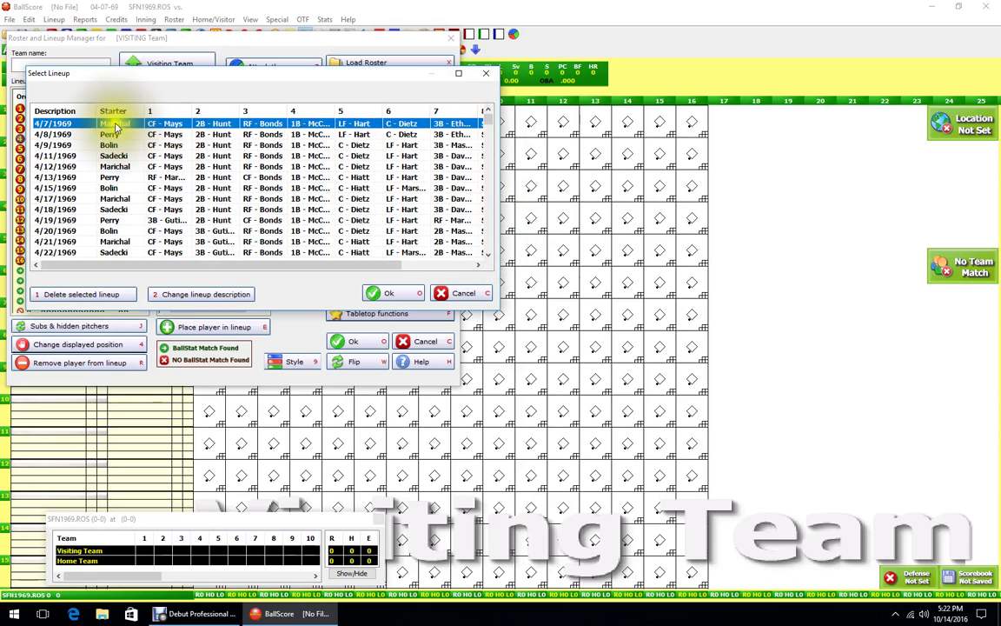
mouse_move(252, 264)
mouse_down()
mouse_move(398, 264)
mouse_move(250, 265)
mouse_up()
drag(153, 265, 226, 272)
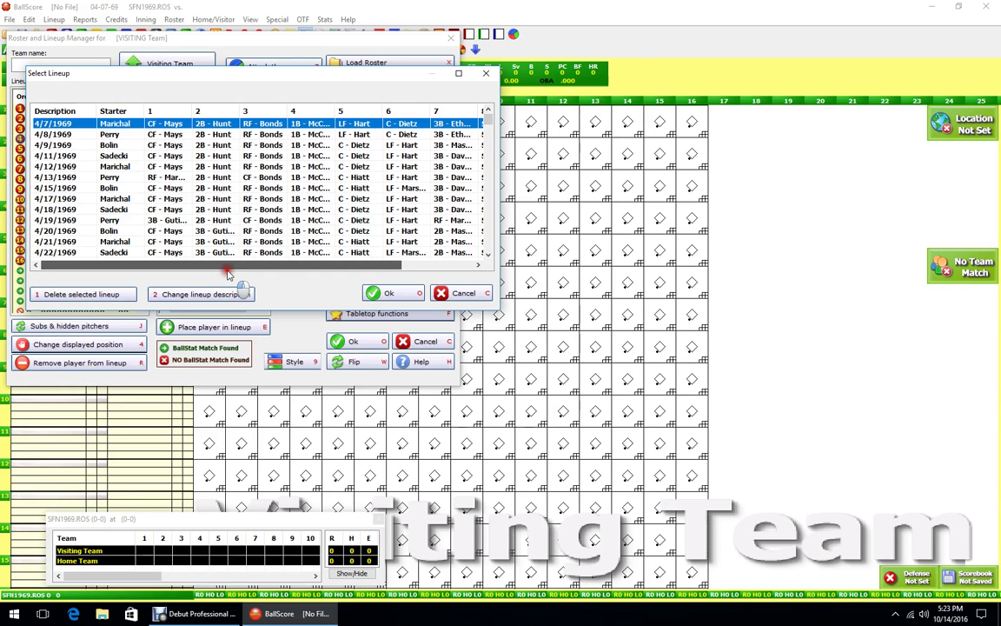
drag(228, 271, 241, 291)
scroll(208, 217, down, 20)
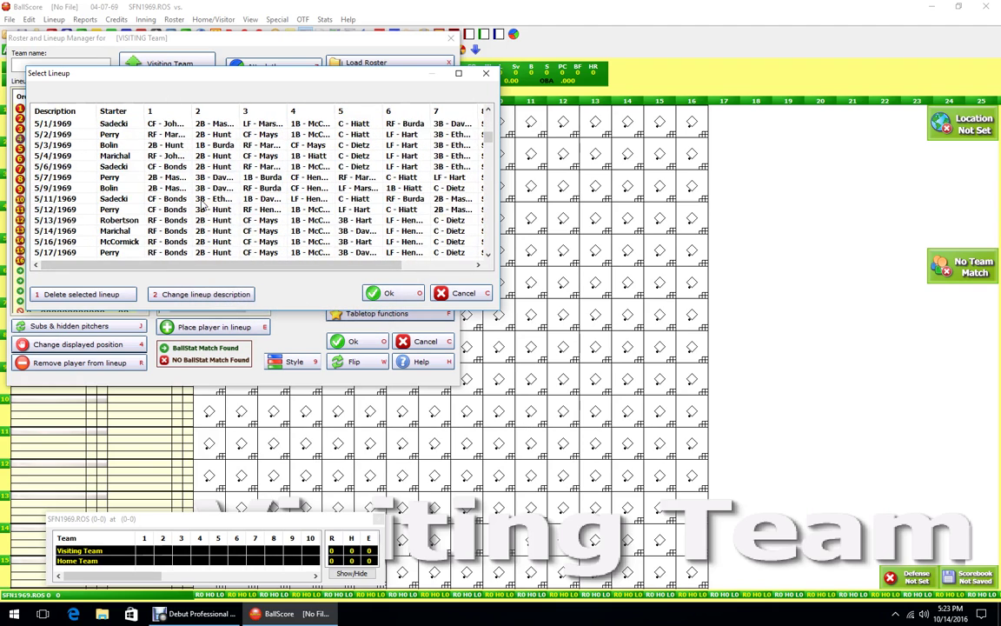
scroll(205, 215, down, 20)
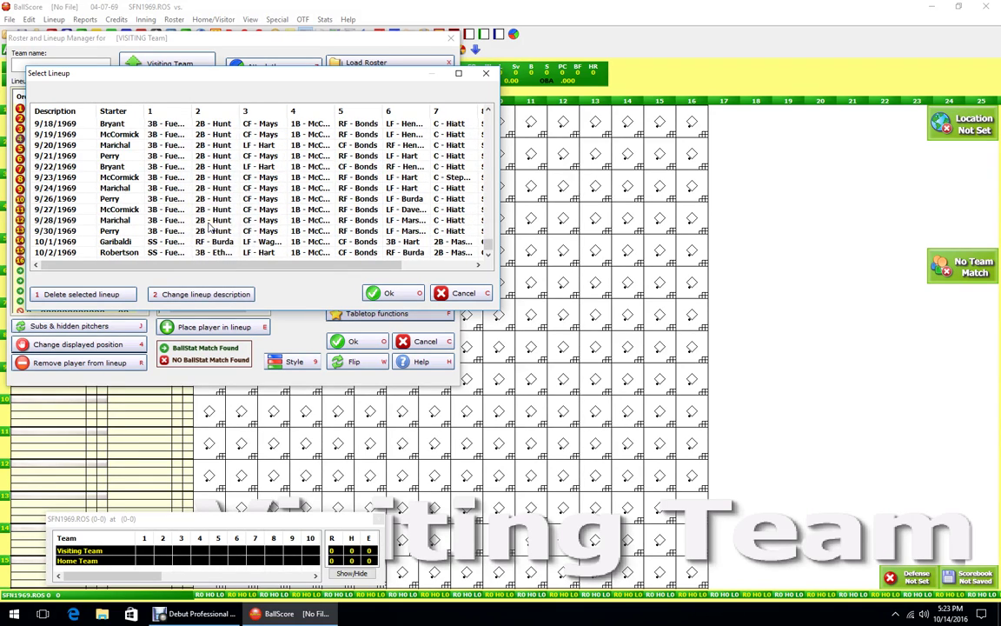
scroll(208, 224, up, 20)
scroll(208, 214, up, 20)
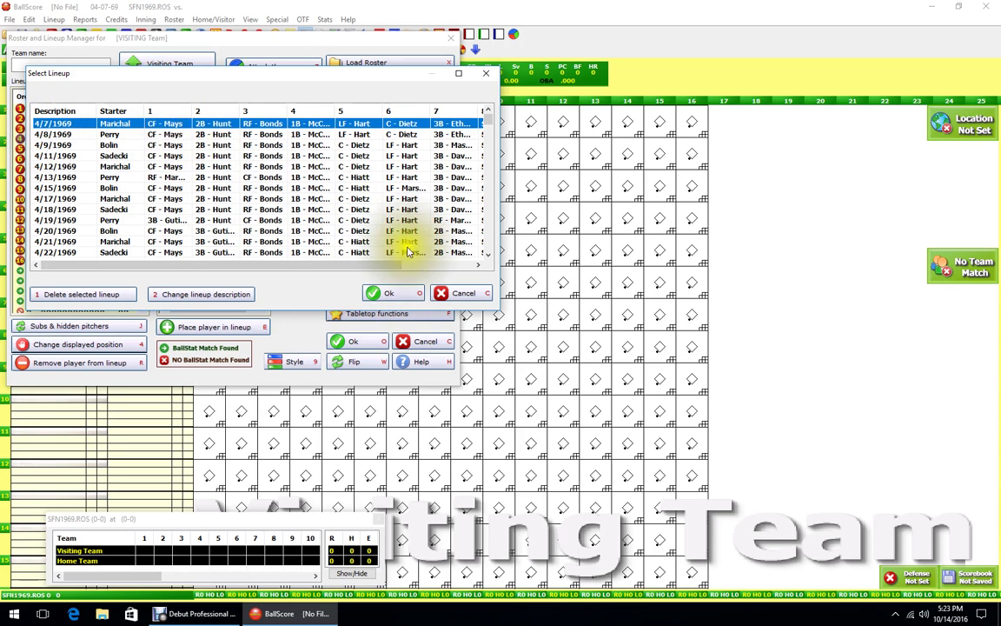
click(383, 293)
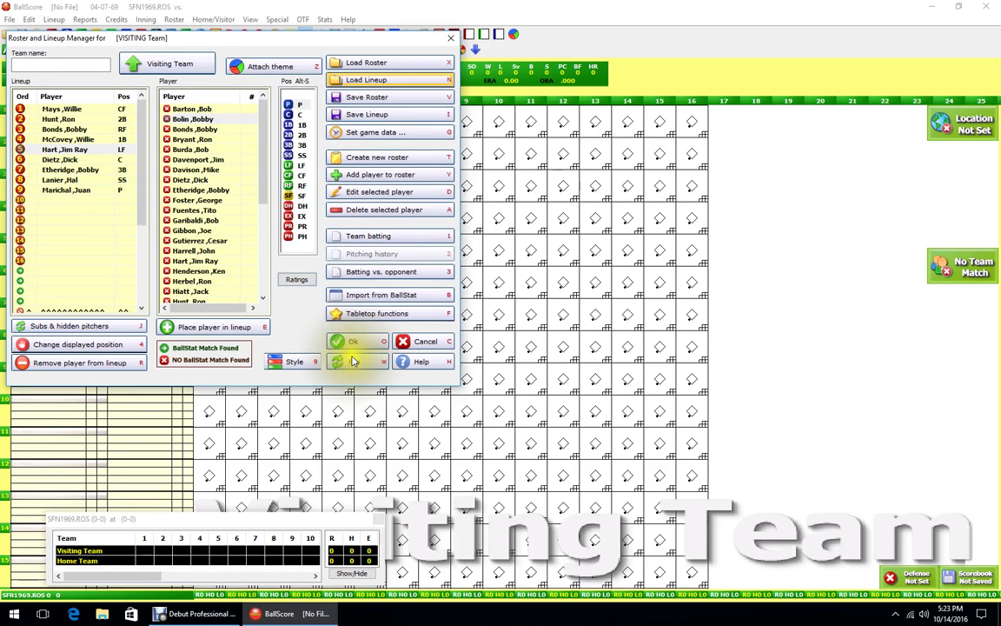
- Name the visiting team San Francisco Giants (NLW) and save its roster
click(40, 66)
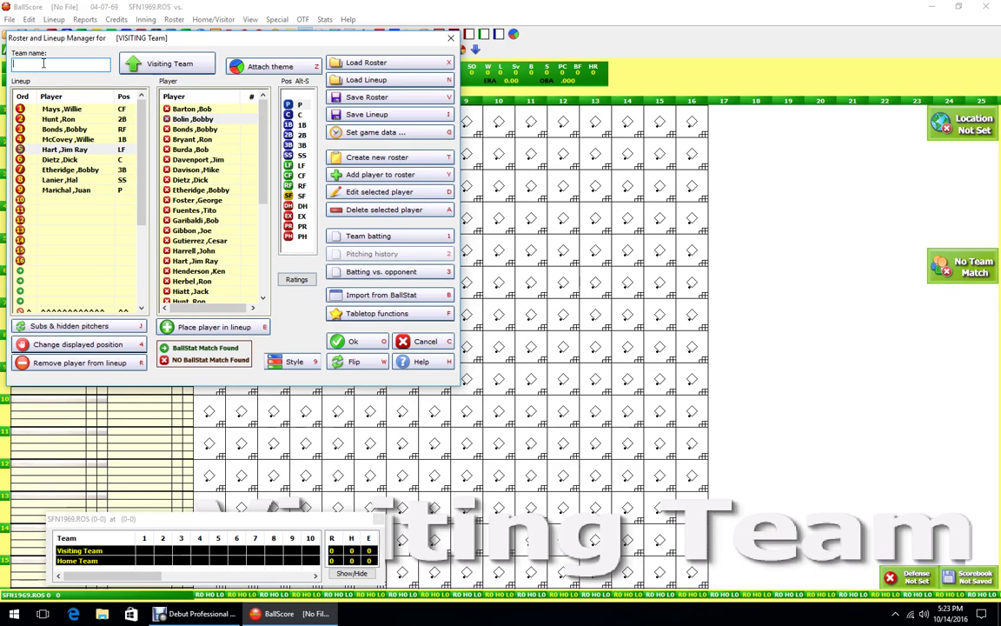
click(44, 61)
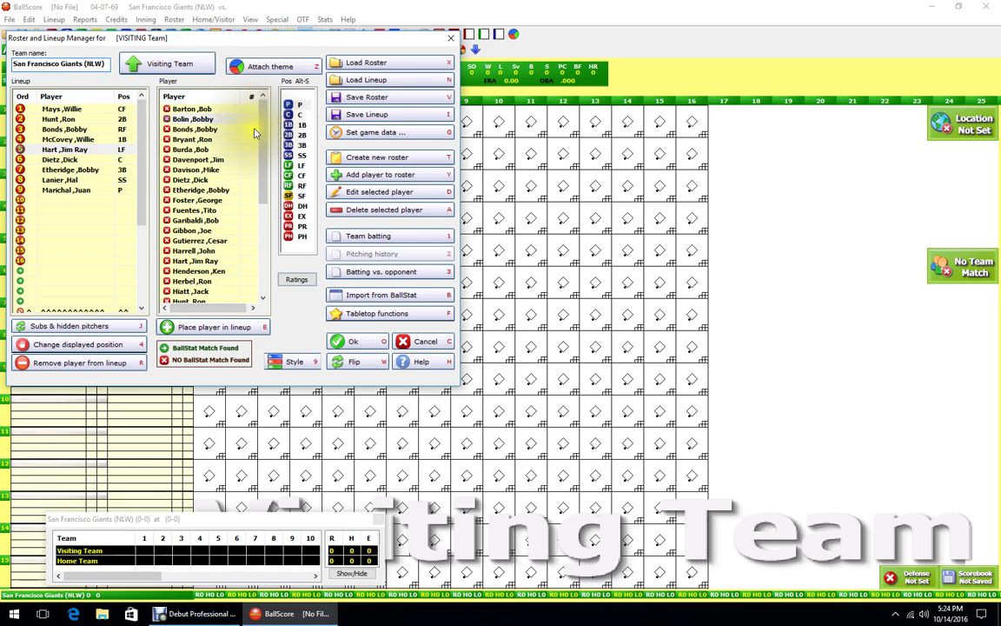
mouse_move(200, 611)
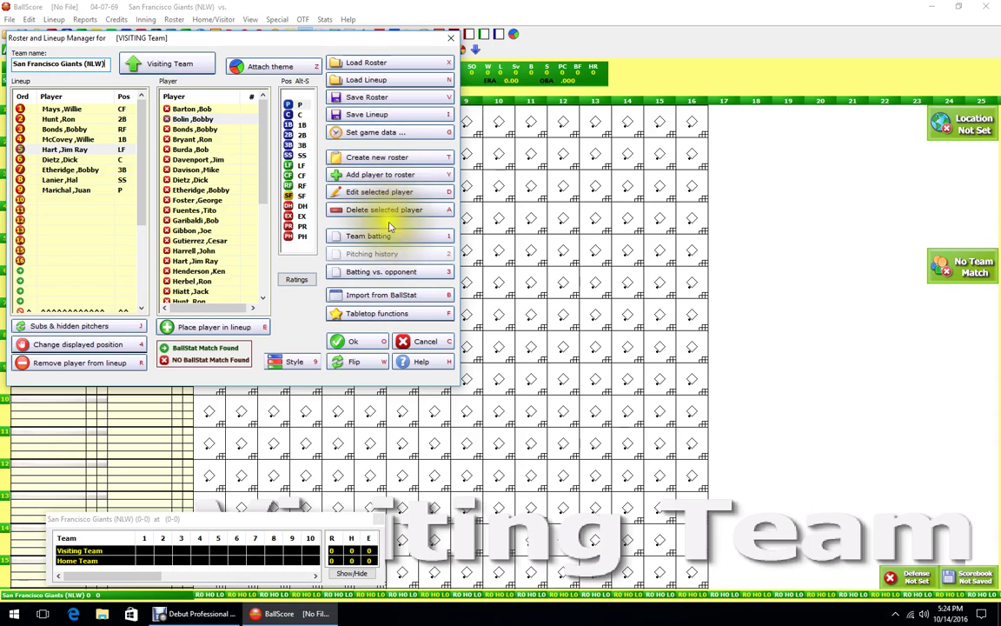
click(365, 98)
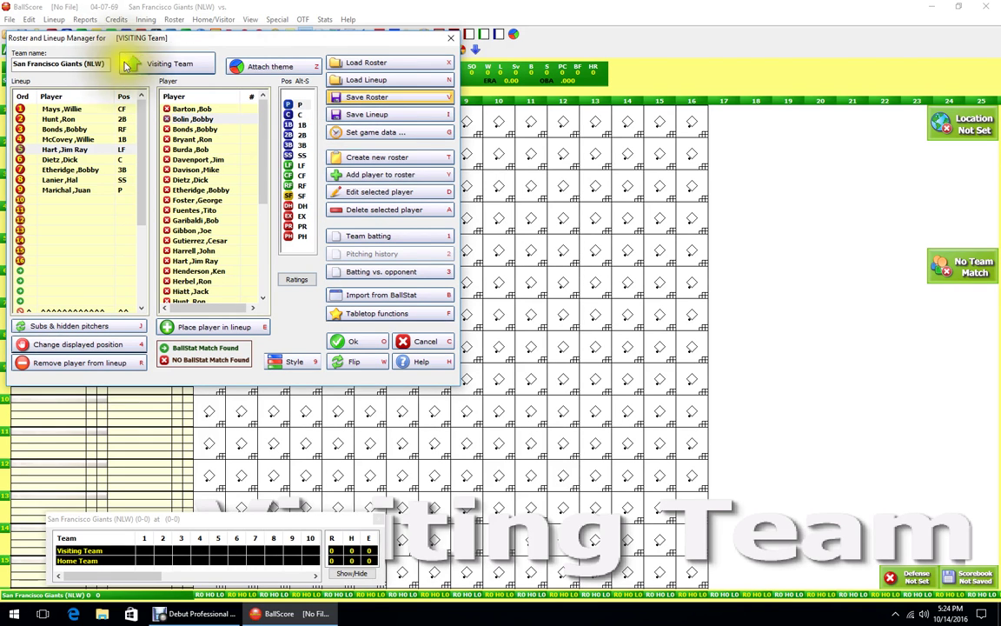
- Set the visiting team's starting defense with the Green option, and load ATL1969.ROS as the home team's roster
click(350, 365)
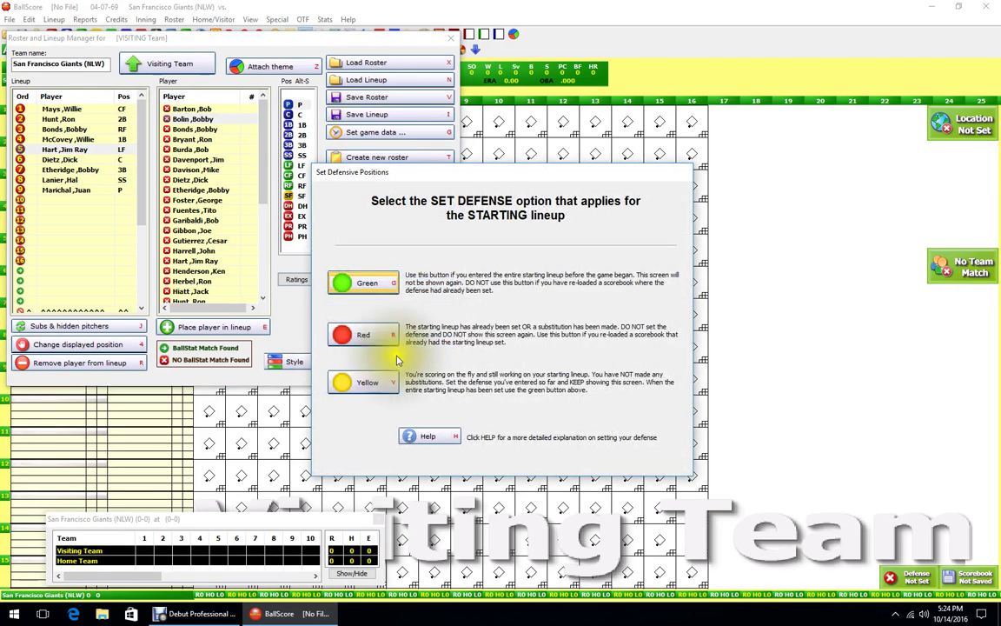
click(365, 284)
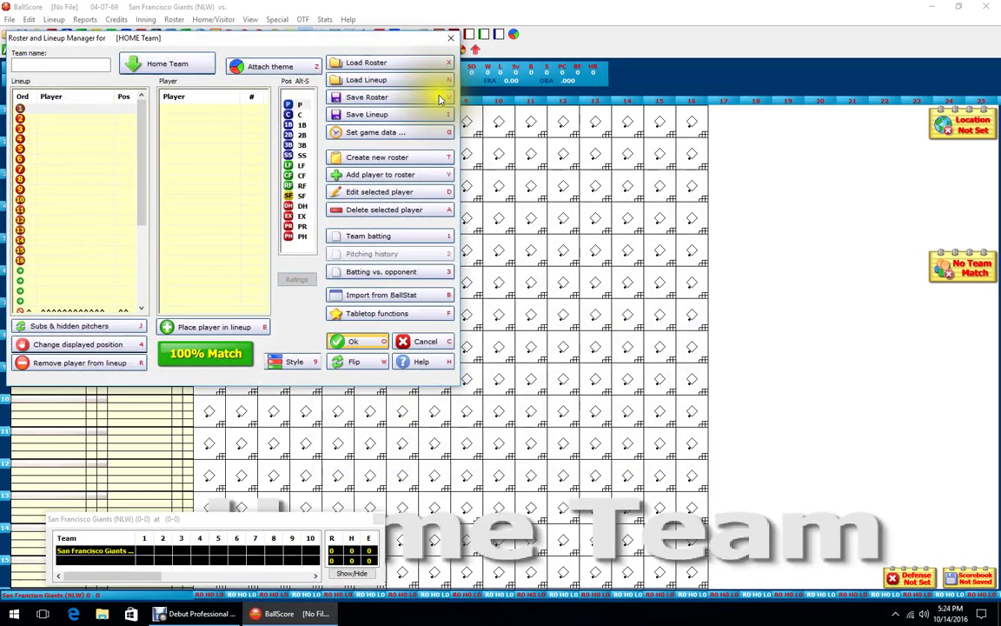
click(411, 66)
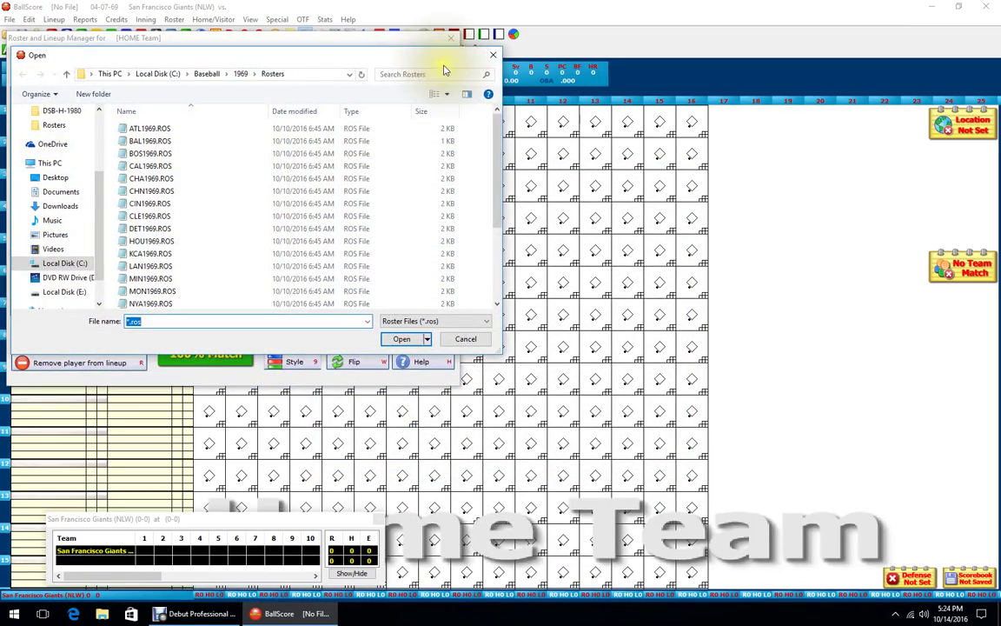
click(198, 129)
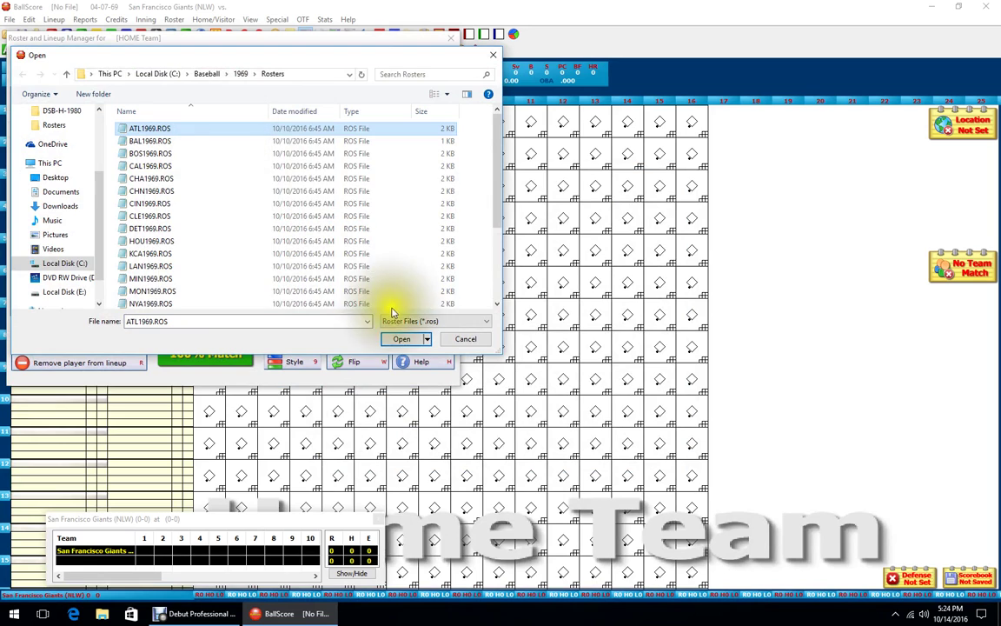
click(398, 338)
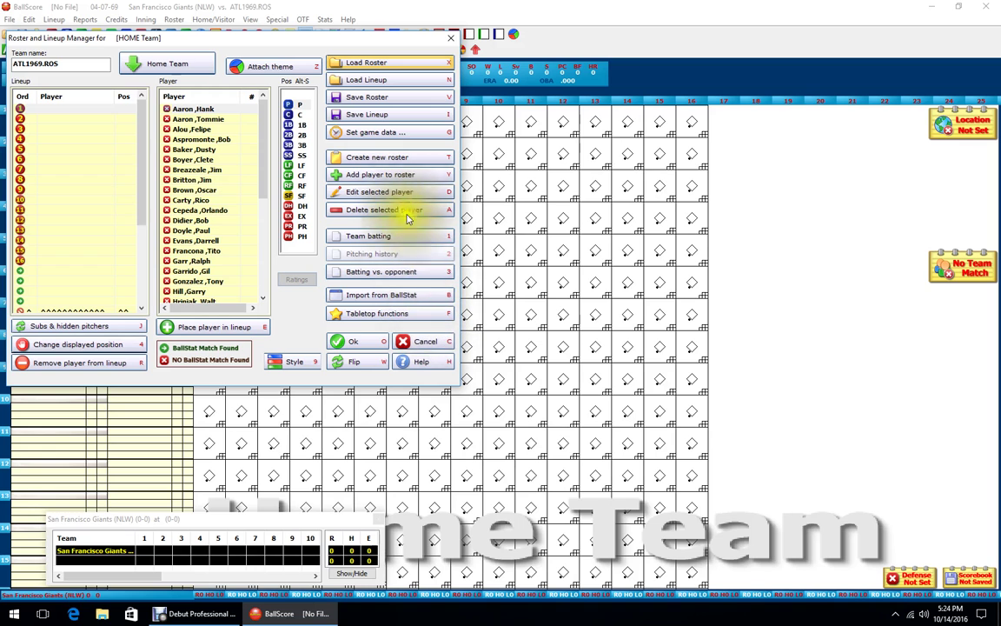
- Import the Atlanta Braves LUF lineups from AnnTran.LUF in the 1969 folder into the home roster, and accept the tabletop settings
click(395, 315)
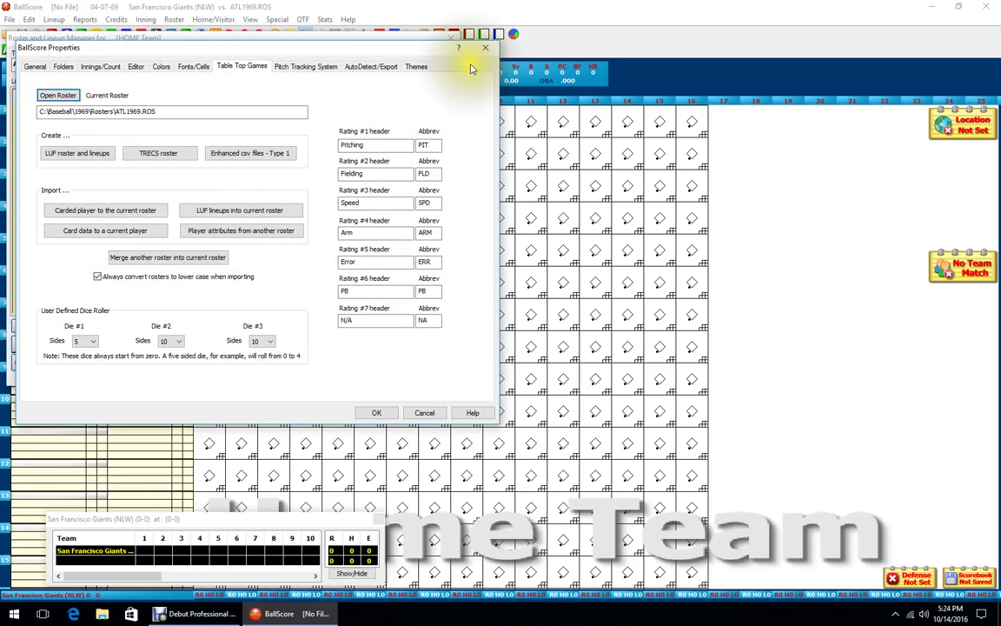
drag(357, 49, 762, 57)
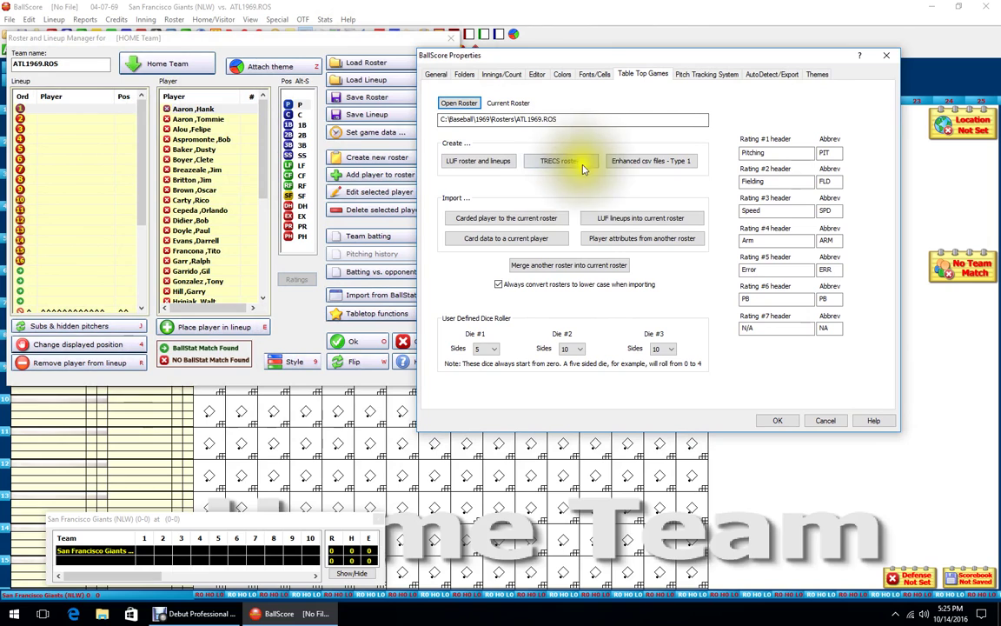
click(635, 226)
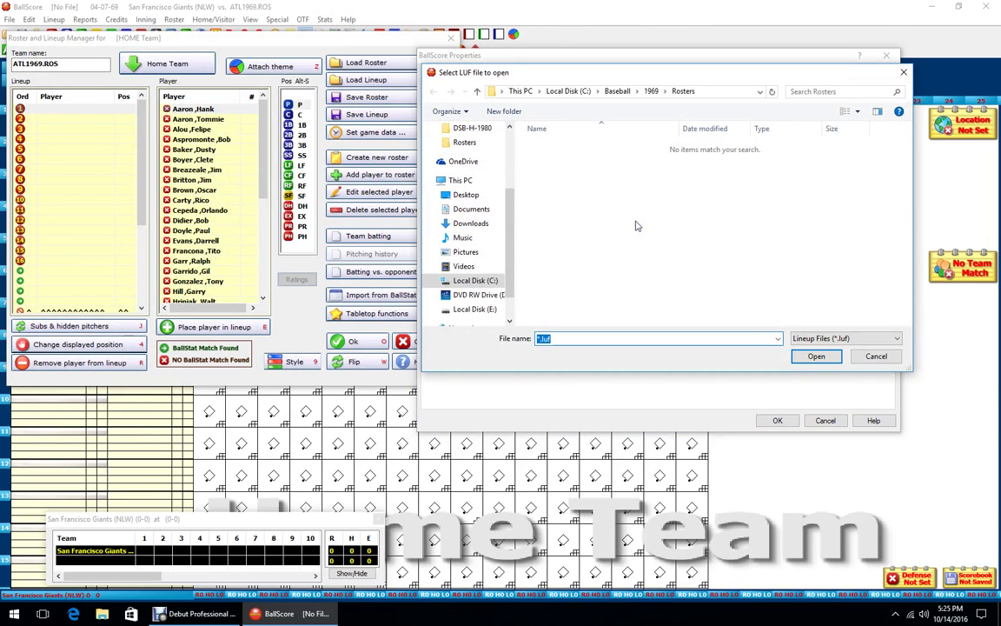
click(648, 92)
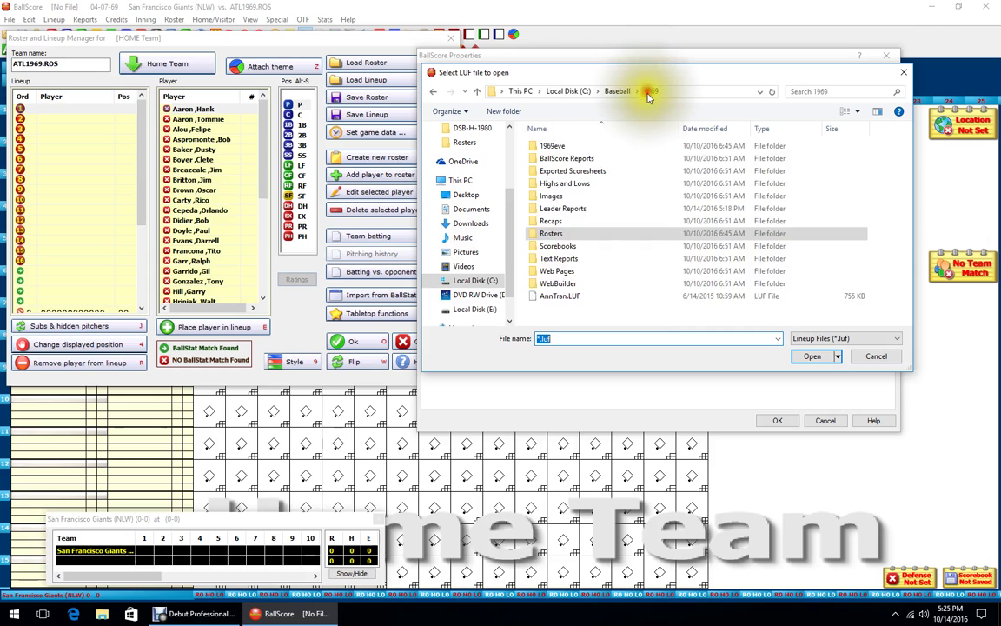
click(561, 295)
click(811, 363)
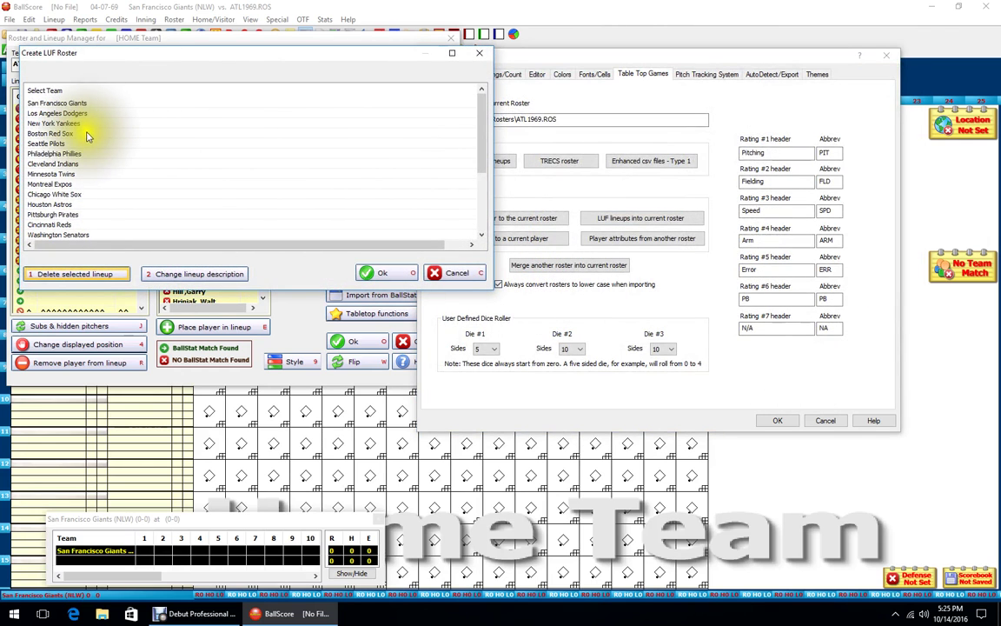
scroll(87, 139, down, 3)
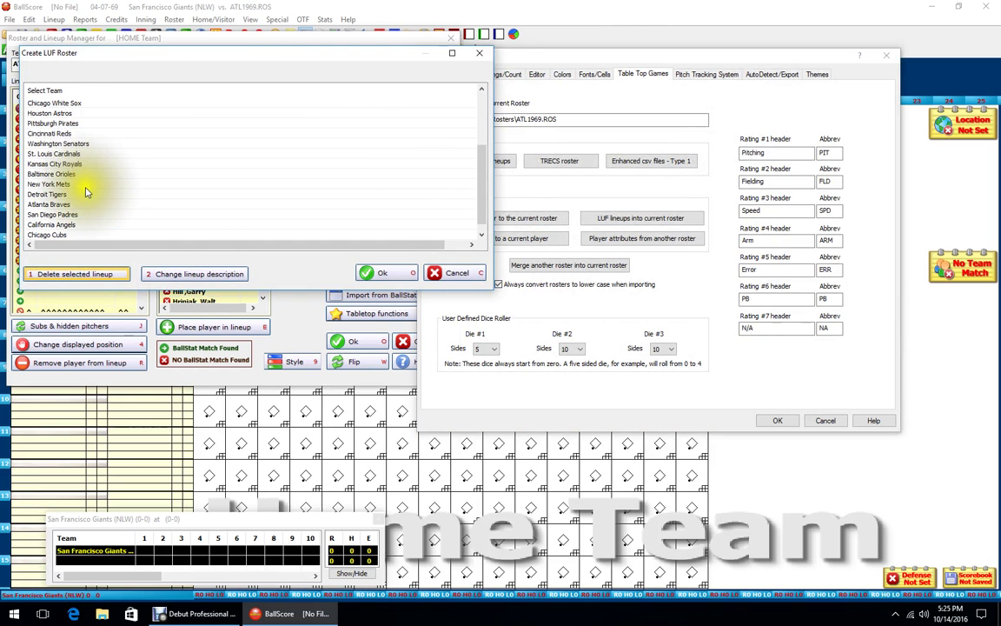
click(87, 192)
click(375, 272)
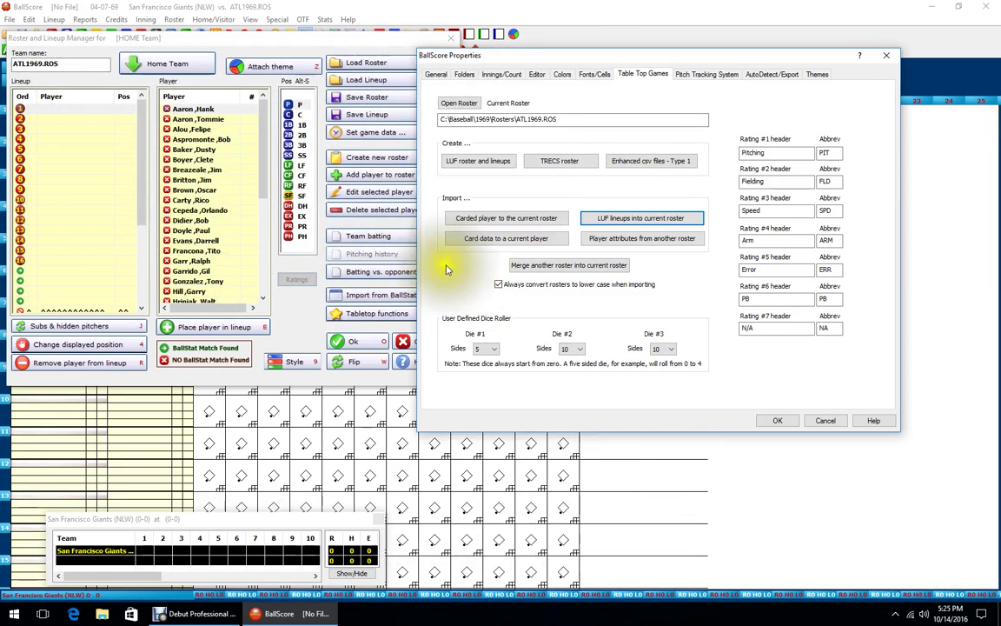
click(774, 421)
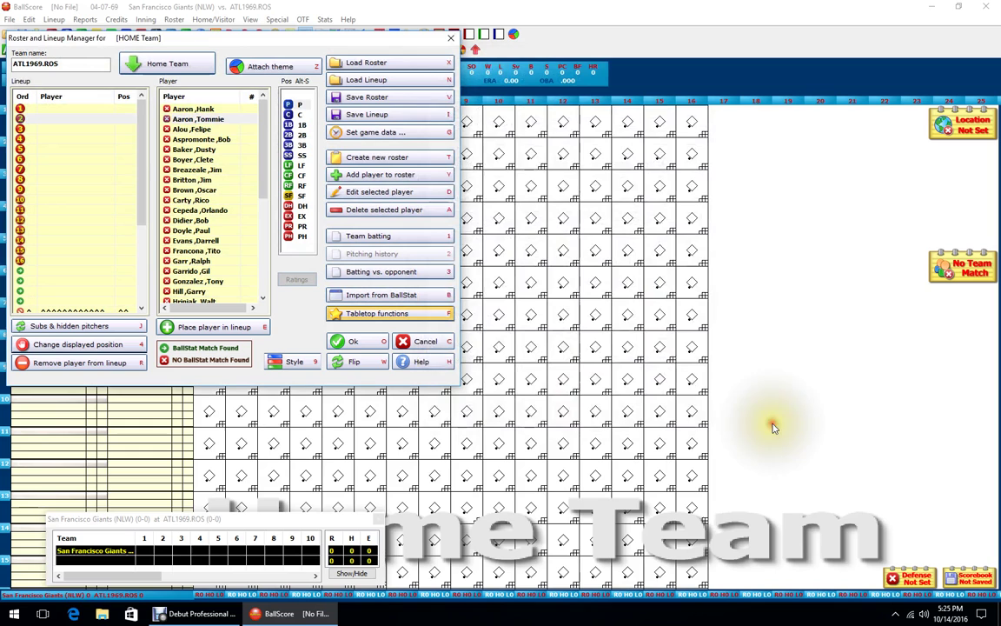
- Load the 4/7/1969 lineup for the home team and save its roster
click(380, 81)
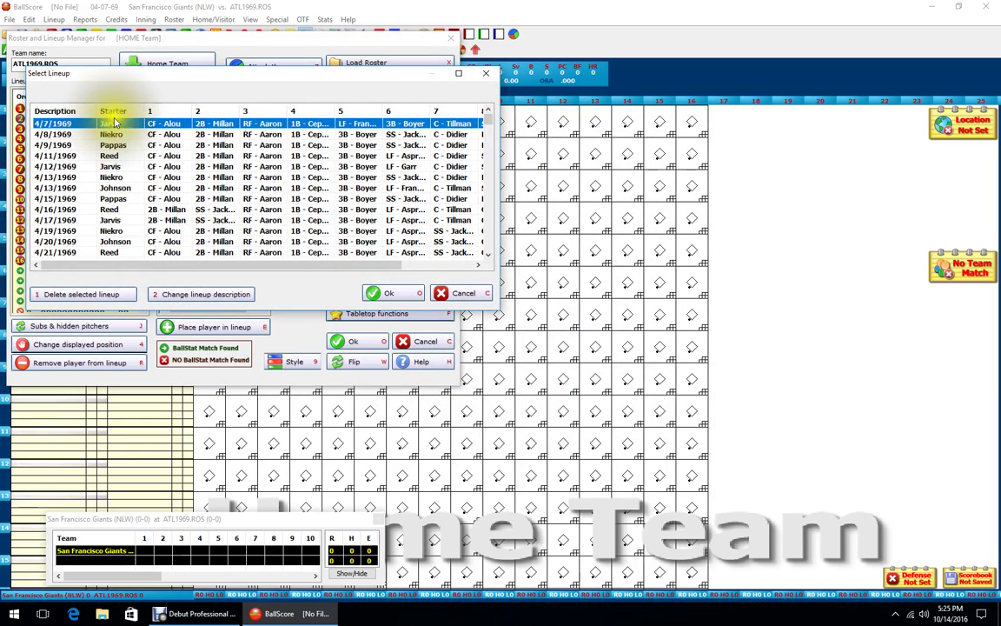
mouse_move(489, 118)
mouse_down()
mouse_move(500, 258)
mouse_move(476, 128)
mouse_up()
click(383, 293)
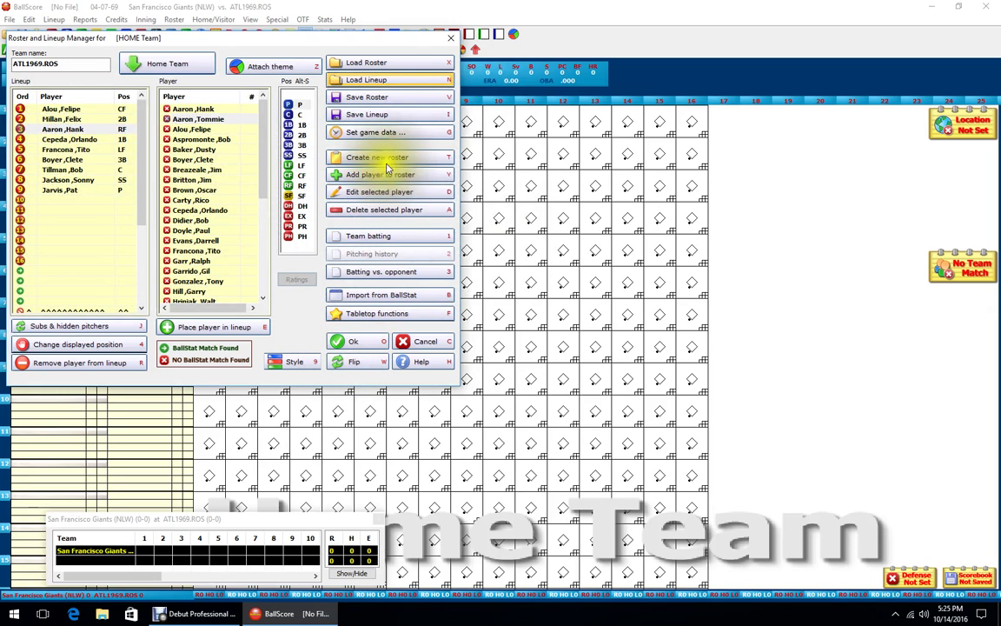
click(362, 100)
- Accept the home team's lineup and set its starting defense with the Green option
click(356, 363)
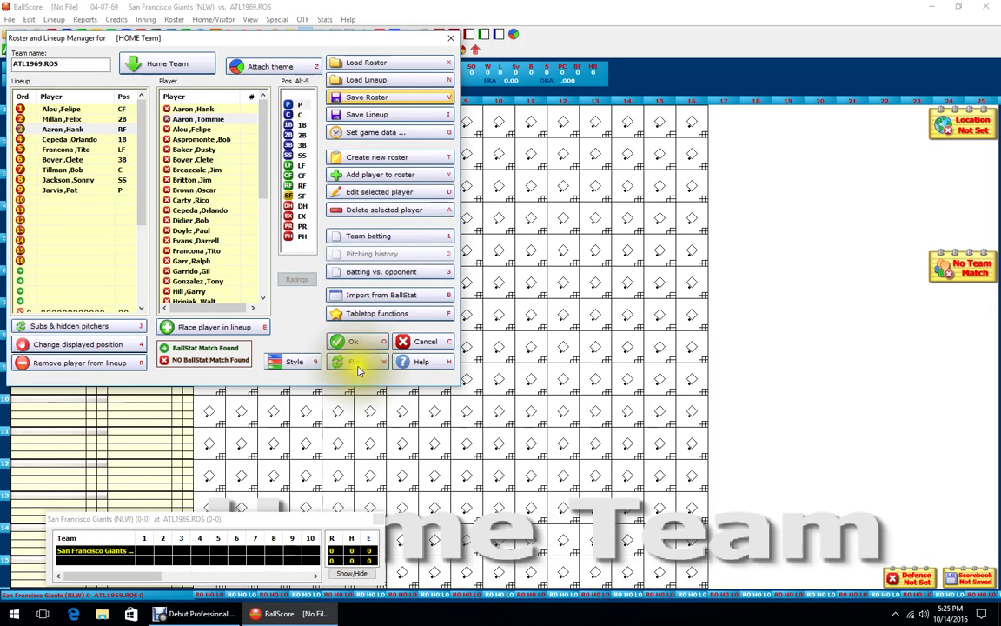
click(353, 341)
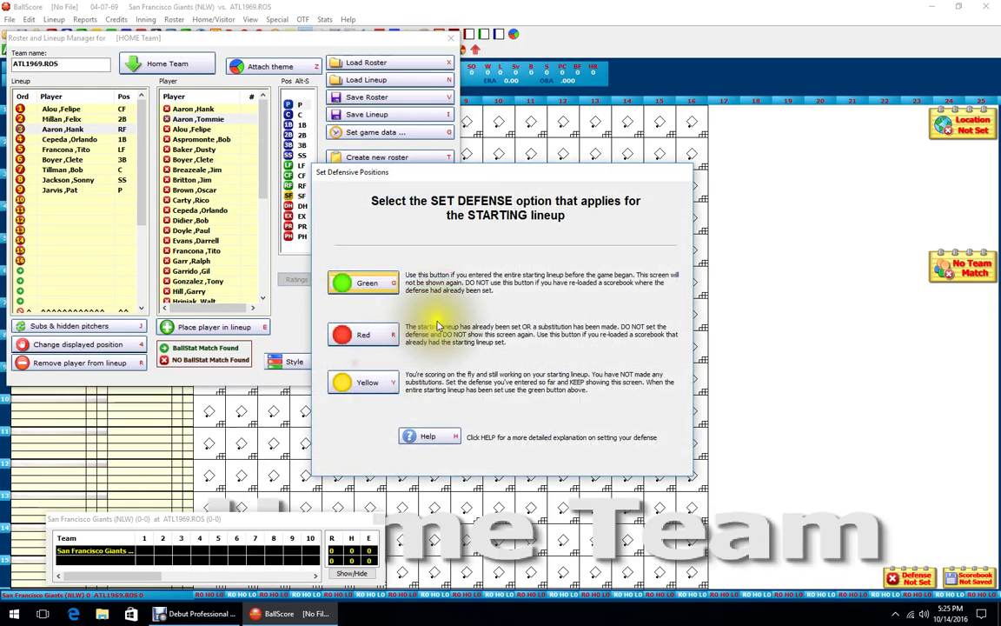
click(367, 279)
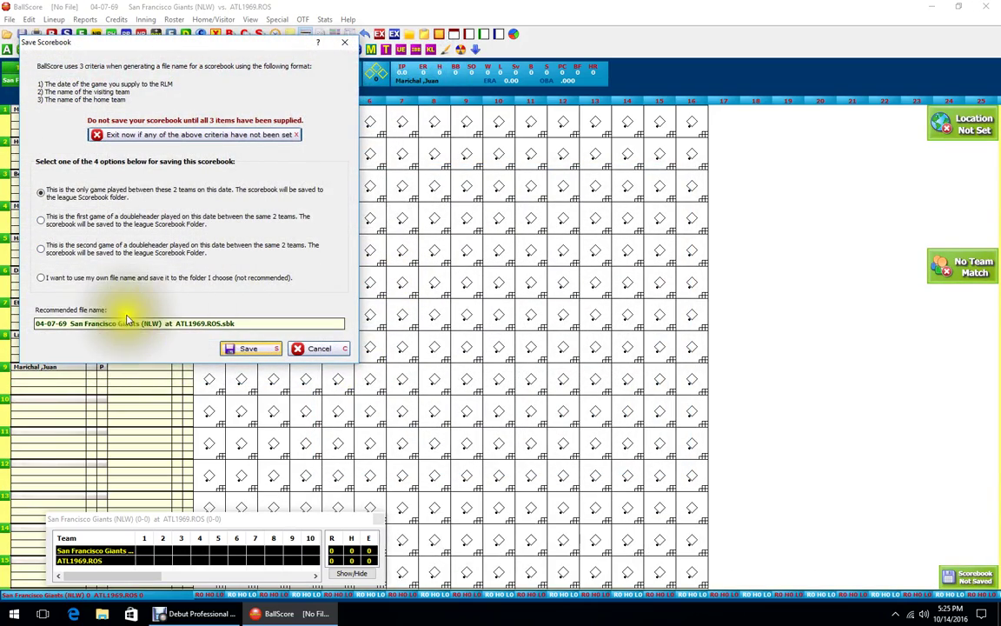
- Decline the first scorebook save, accept the visiting team's lineup, and save the scorebook as the only game between these teams on this date
click(315, 349)
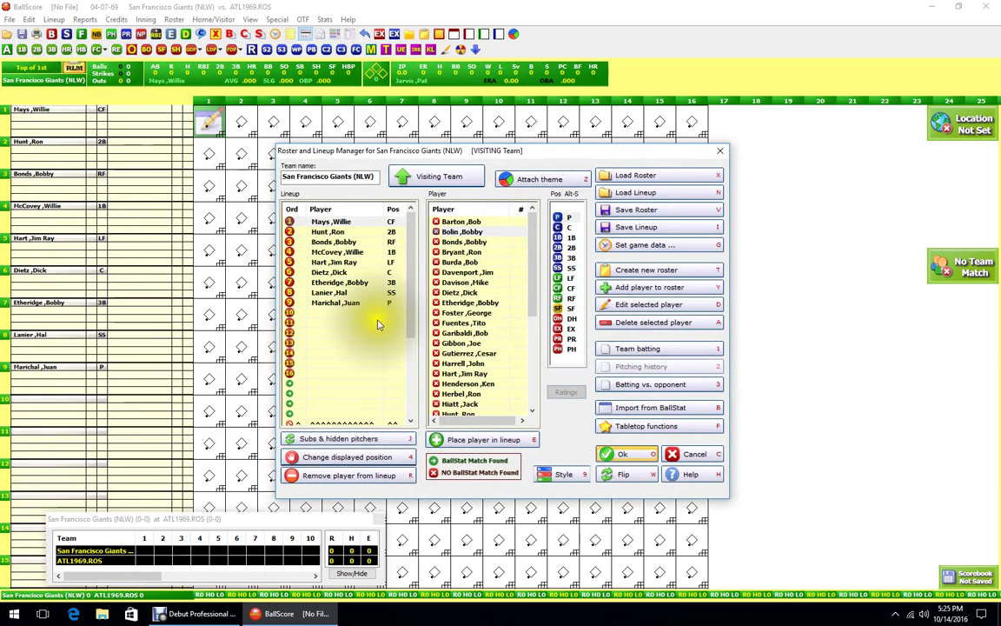
click(615, 454)
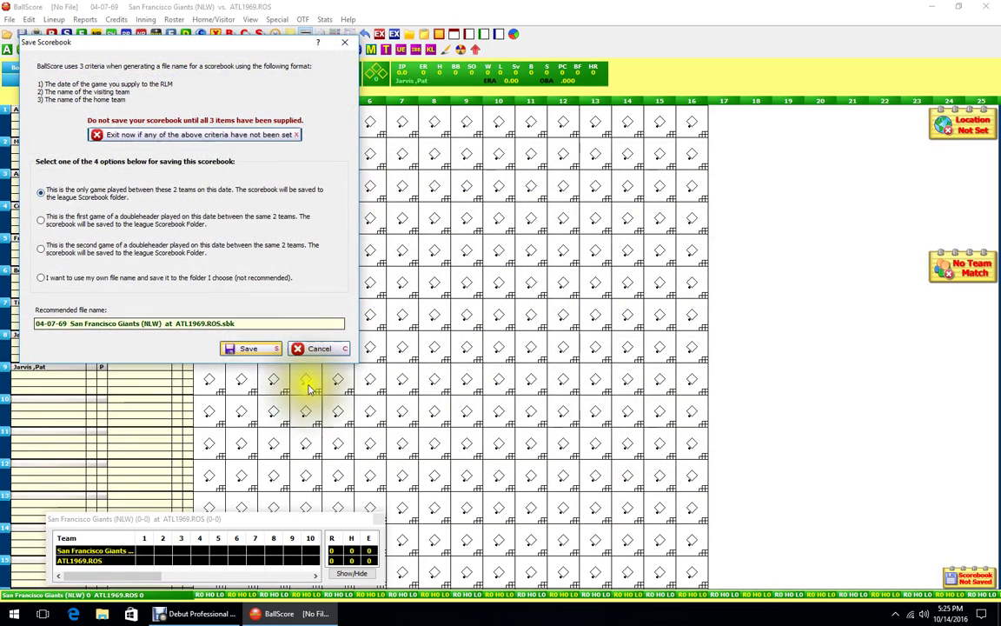
click(250, 349)
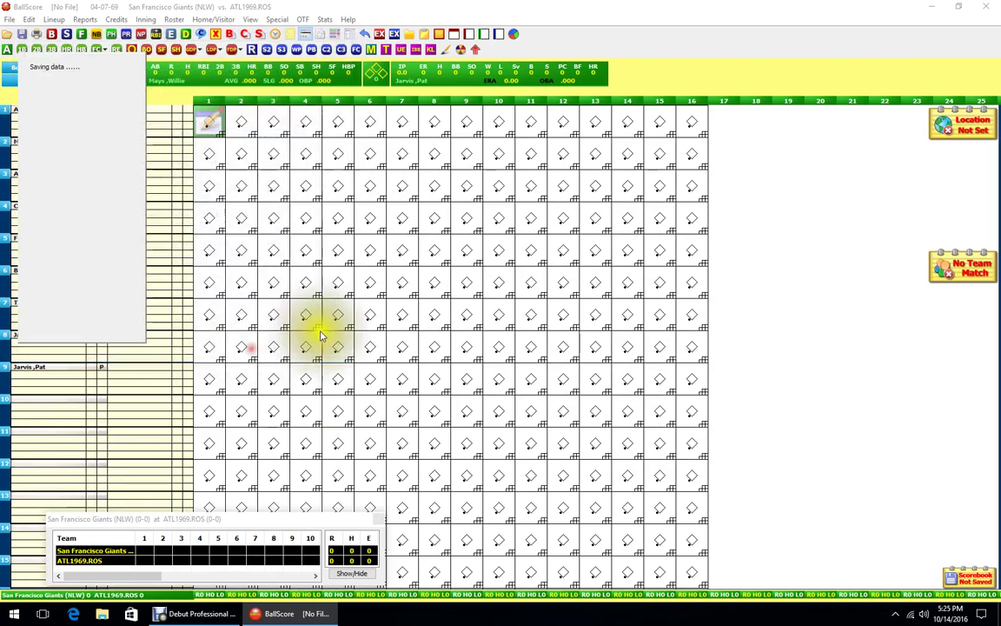
- Replace the home team's name with "Atlanta Braves (" and switch to Internet Explorer
double_click(330, 177)
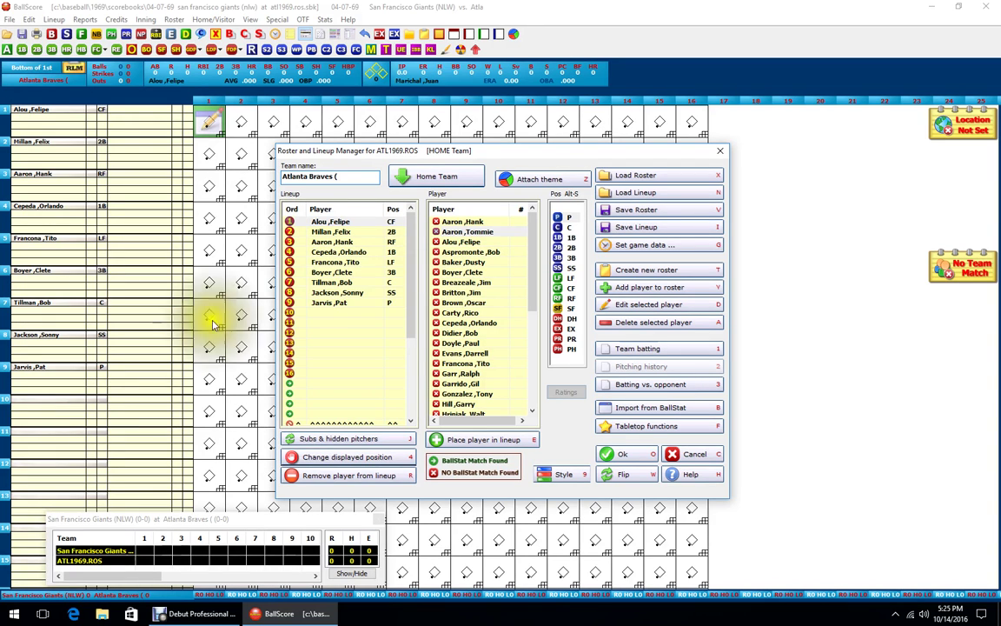
mouse_move(174, 611)
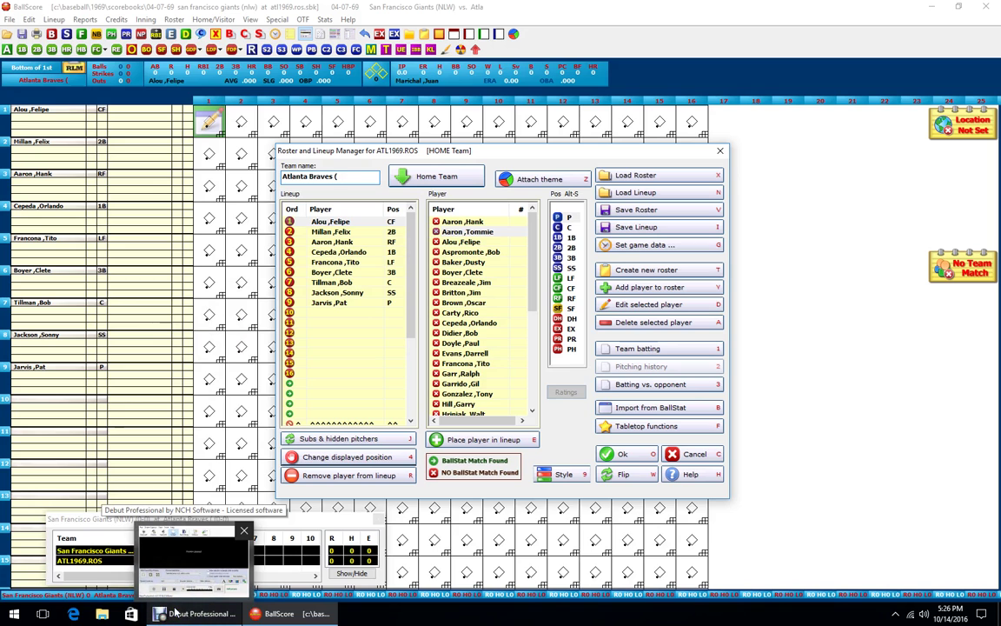
click(17, 617)
click(99, 391)
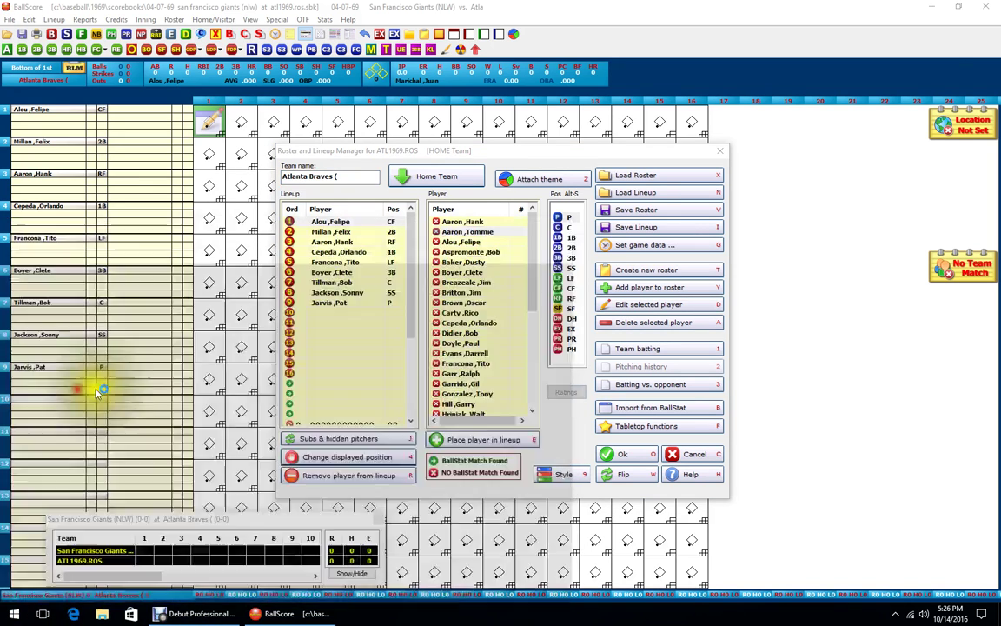
- Open the 1969 Major League standings from the Baseball favorites and look up the 1969 National League divisions
click(921, 41)
click(962, 22)
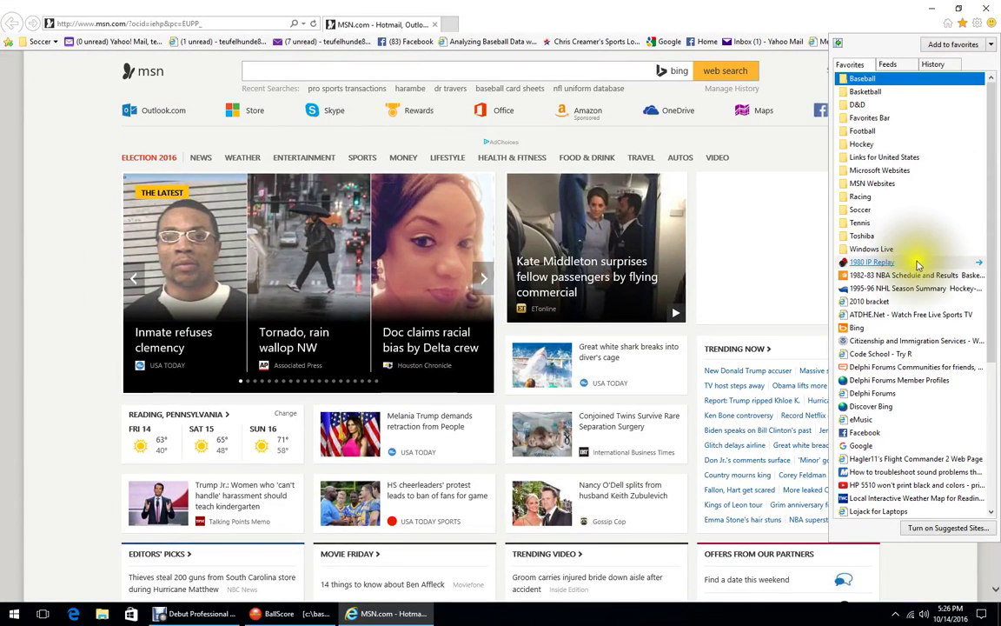
click(862, 79)
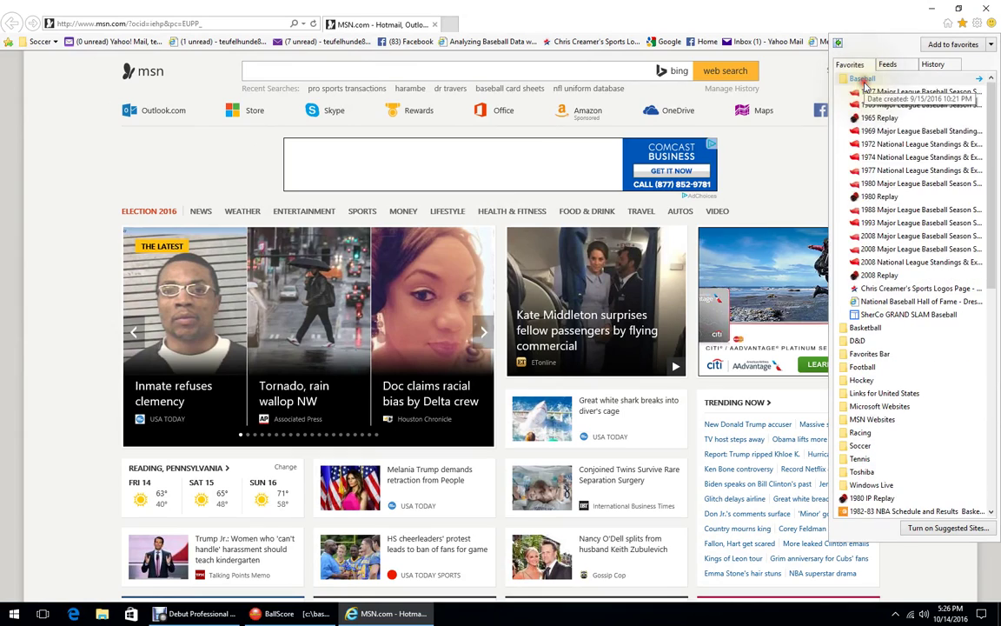
click(903, 130)
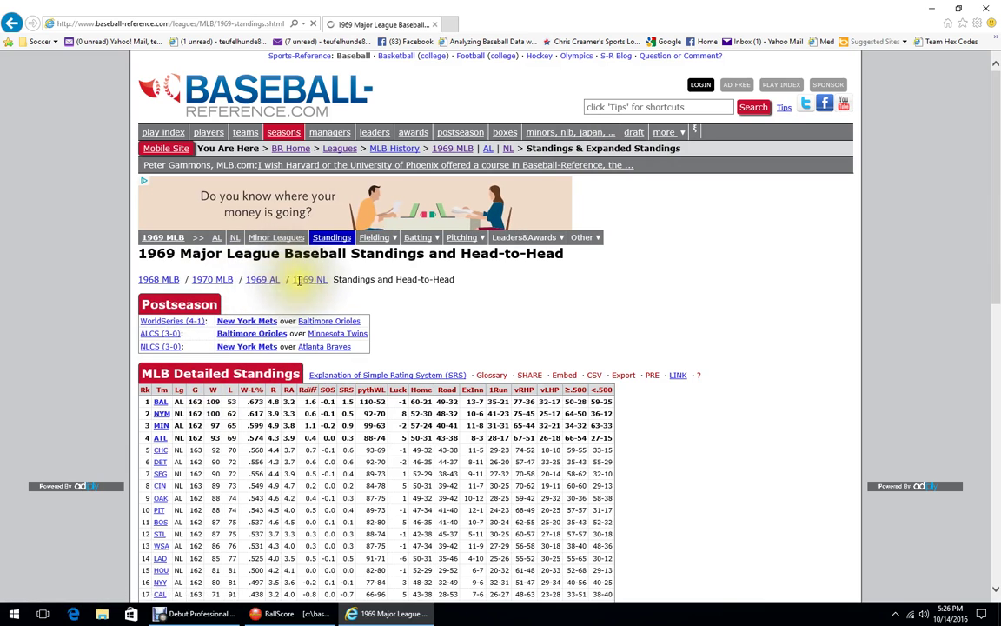
click(299, 279)
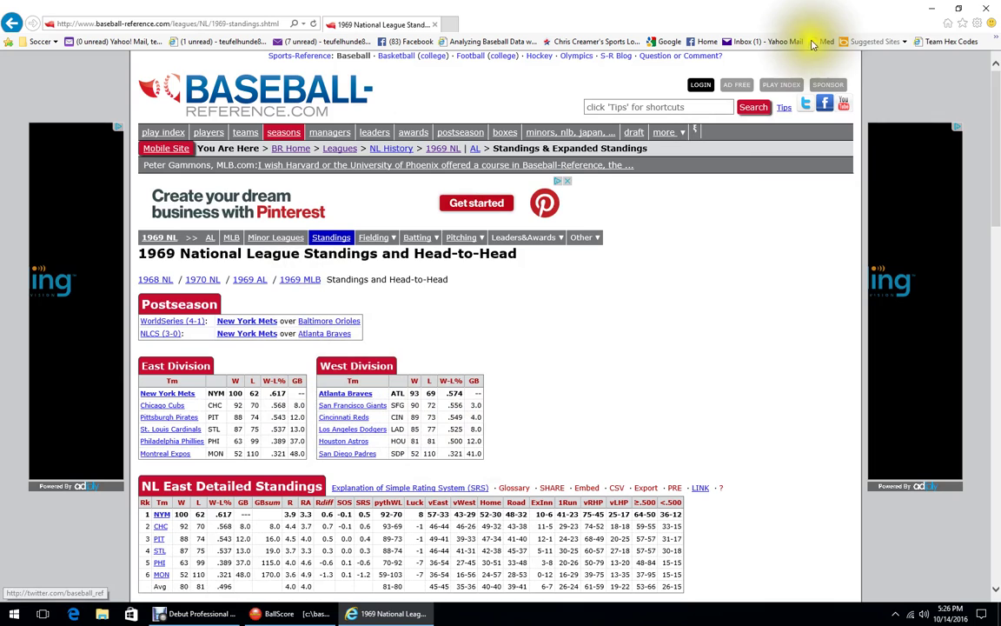
- Close the browser, complete the home team's name as Atlanta Braves (NLW), and save its roster
click(993, 14)
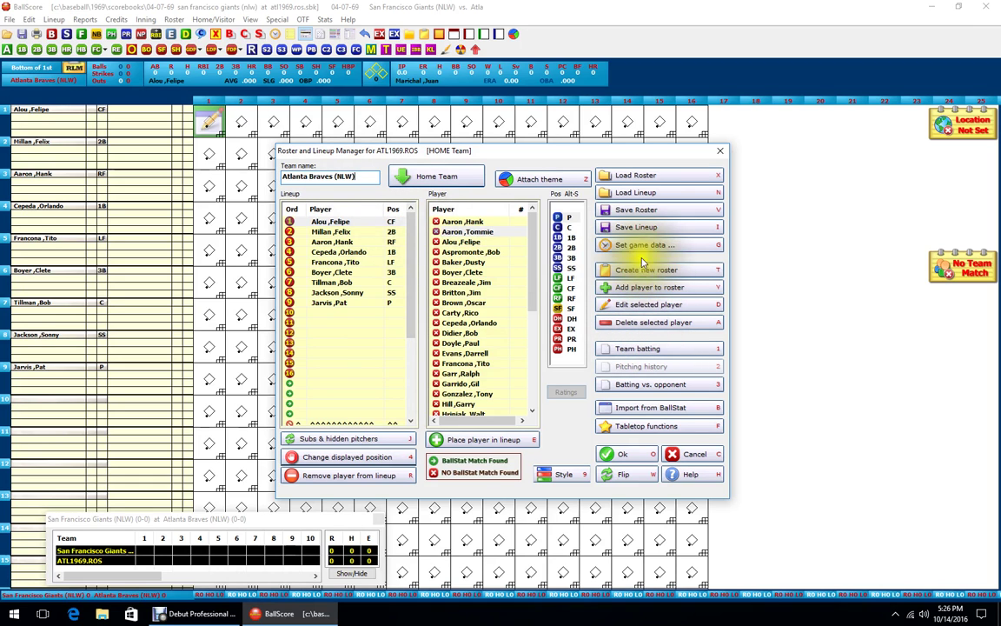
click(627, 193)
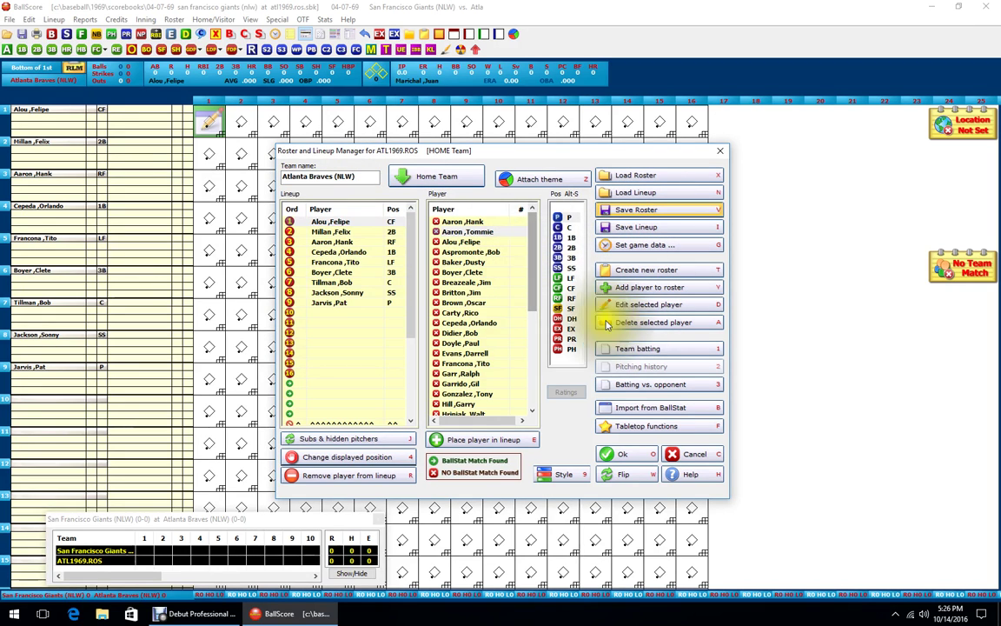
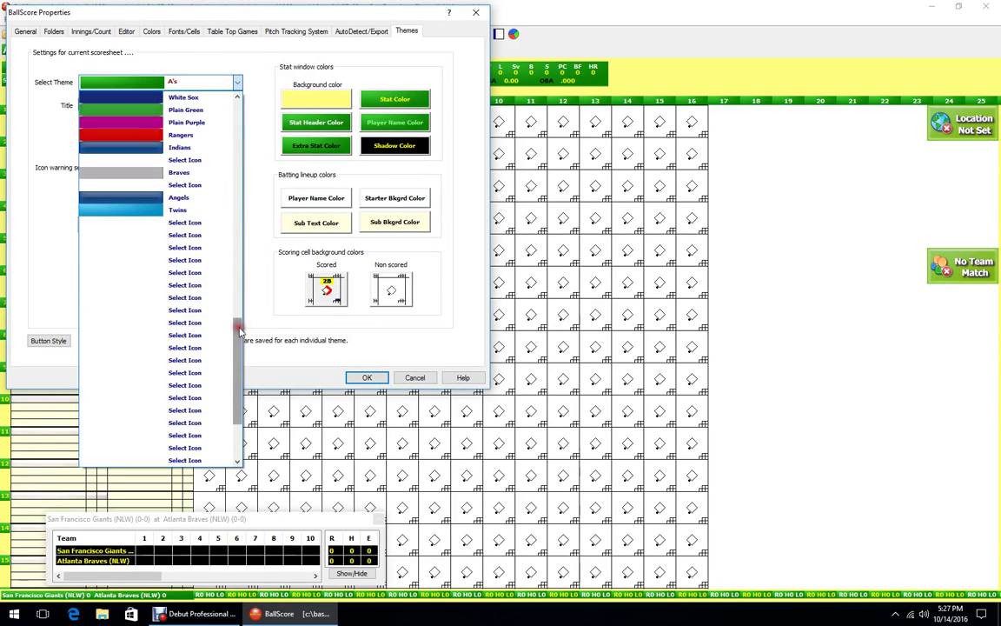
- Title an unused theme slot Braves 1969 and turn off its shadow text and slot board effect
click(183, 274)
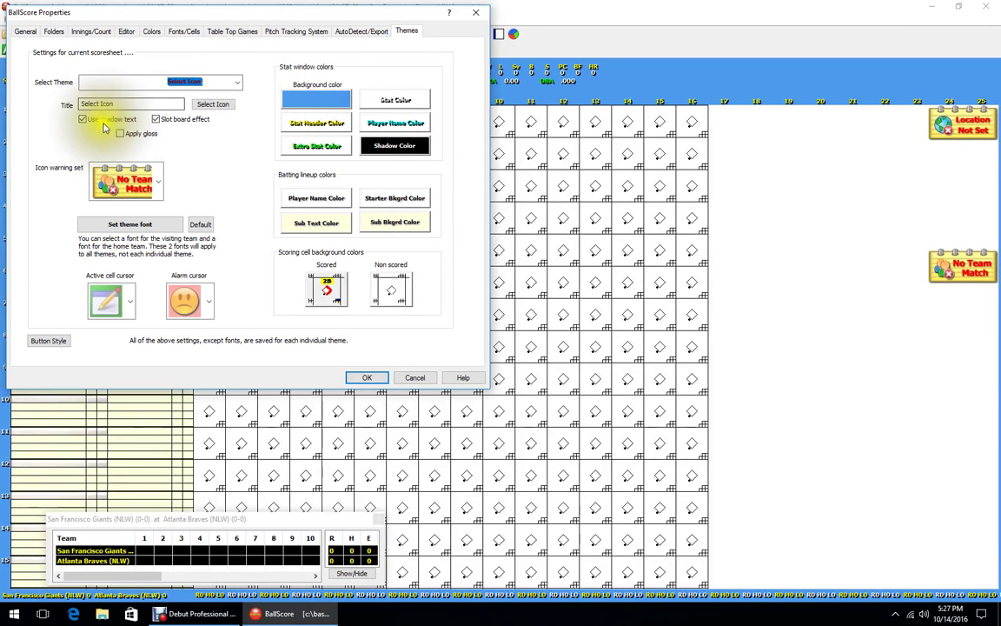
triple_click(96, 104)
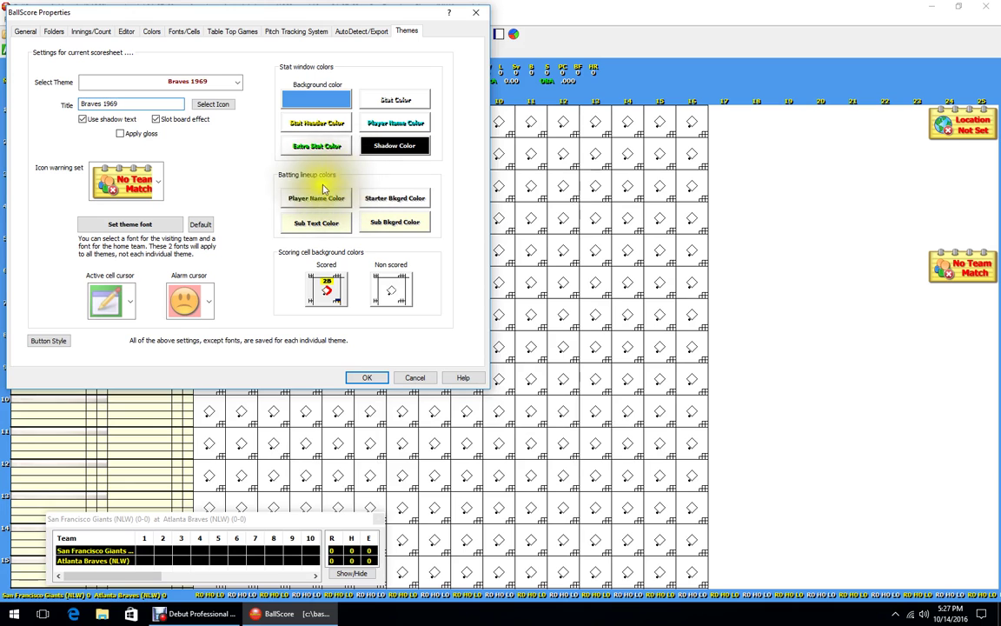
click(83, 122)
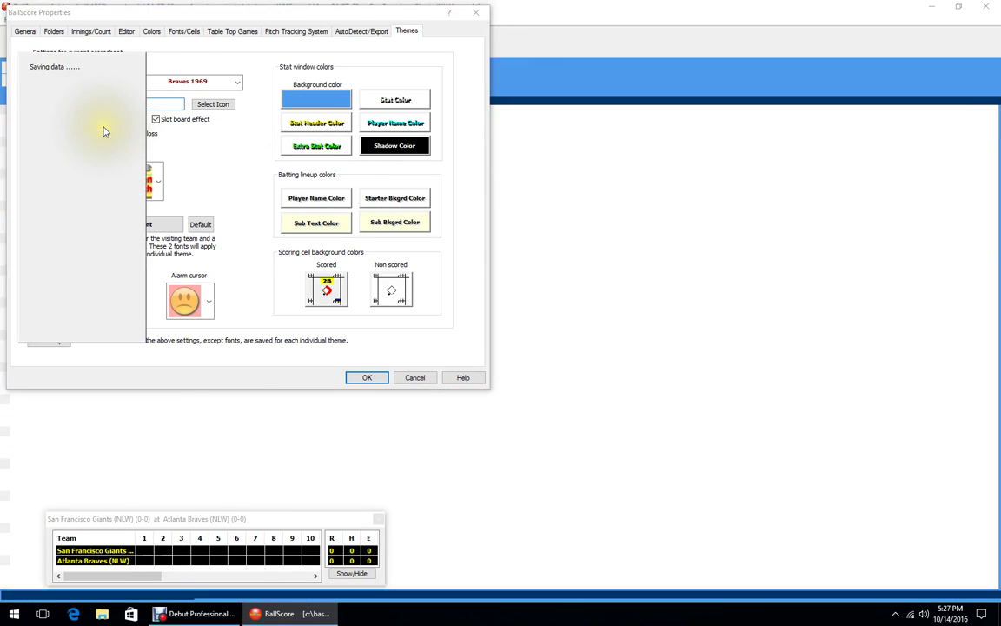
click(153, 120)
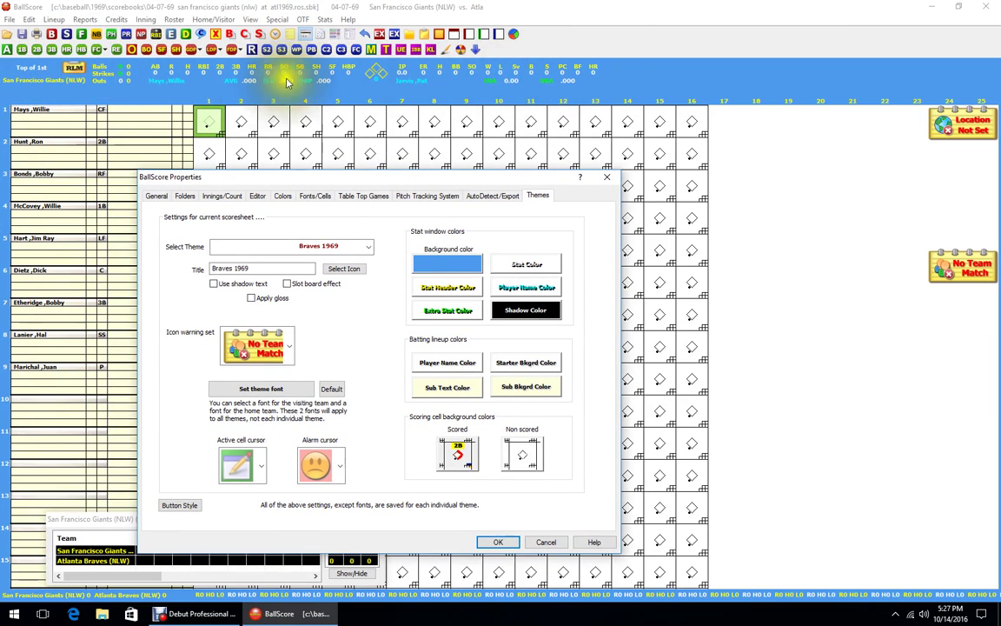
- Set the Braves 1969 theme's icon to tm62.ico from the BallStat folder
click(344, 269)
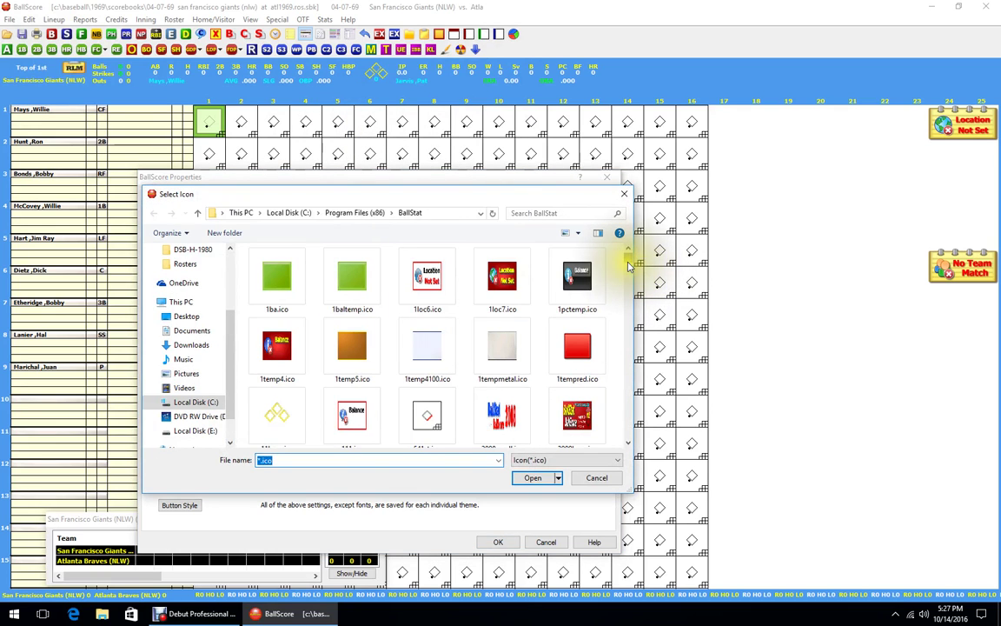
drag(627, 260, 632, 391)
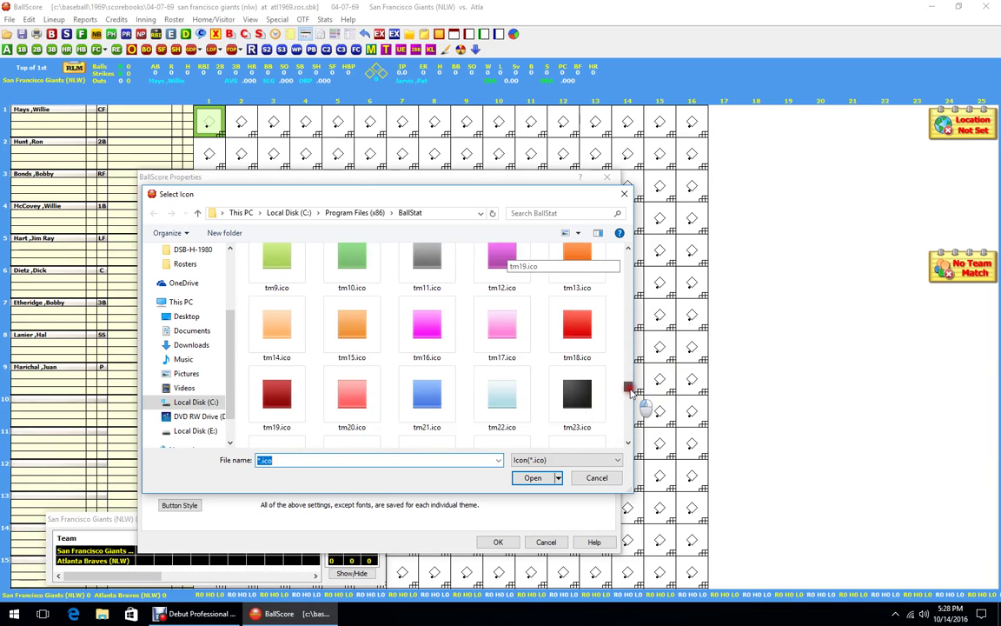
drag(631, 393, 630, 398)
click(502, 302)
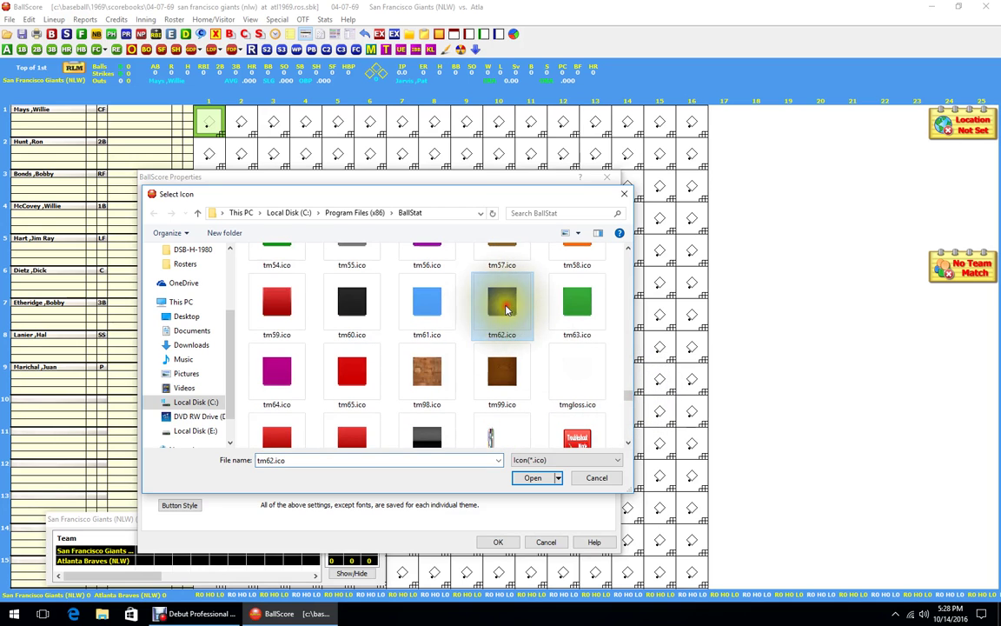
click(538, 480)
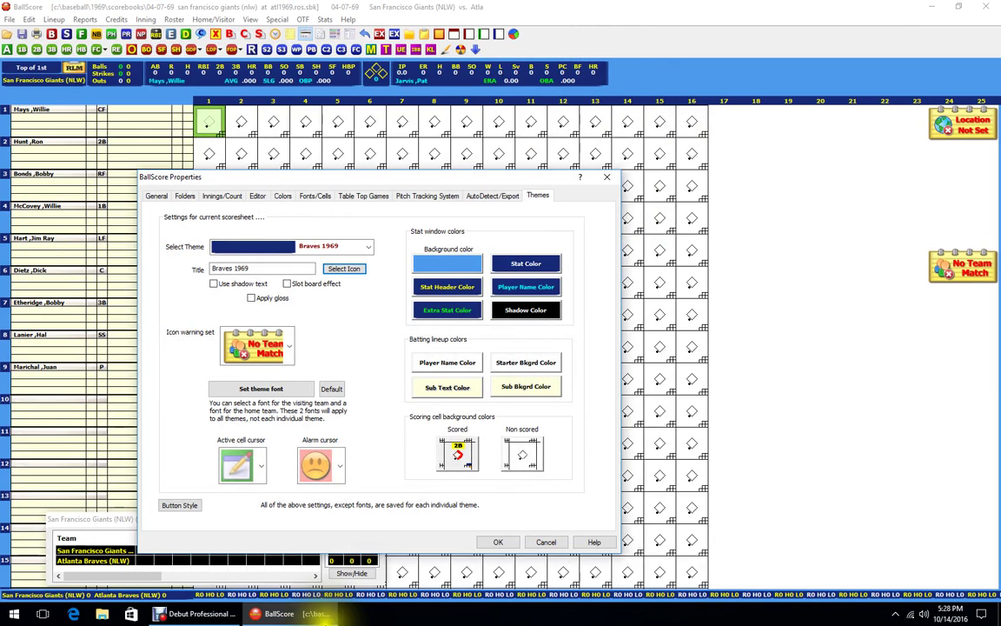
- Switch to Internet Explorer and search Google for "dressed to the nines"
click(14, 613)
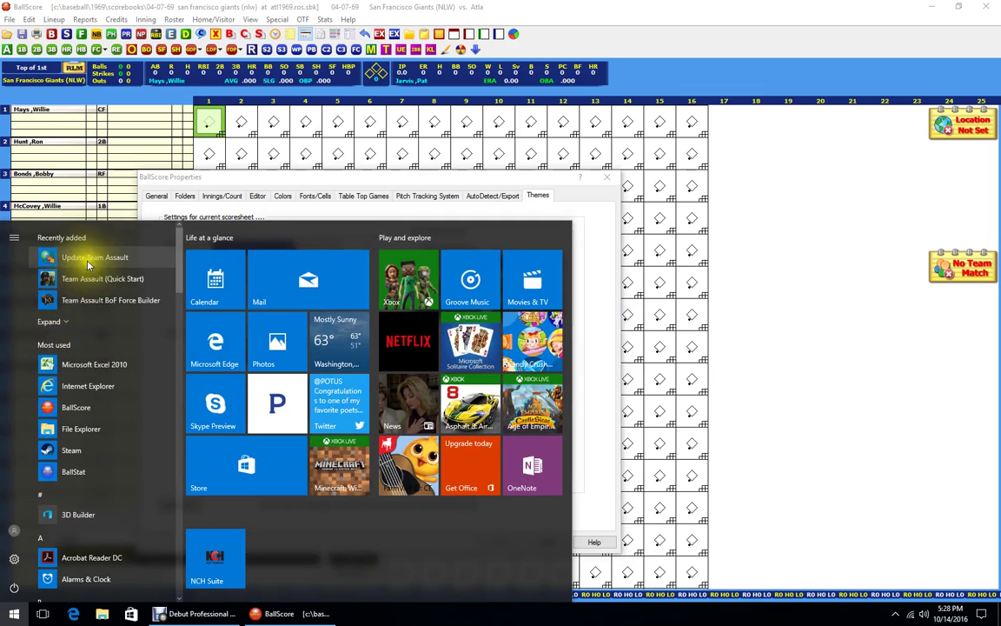
click(70, 385)
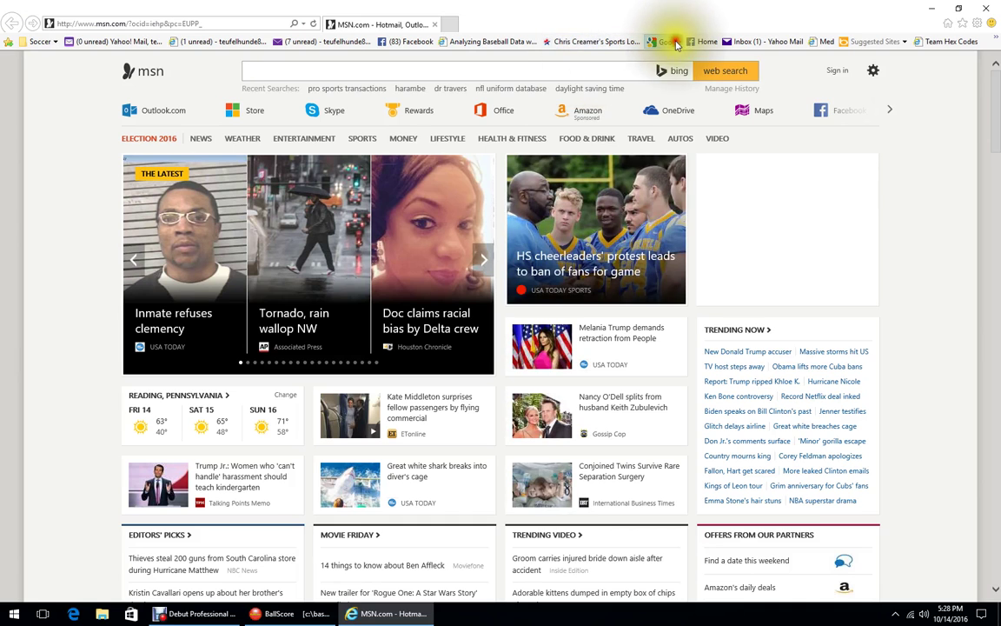
click(667, 41)
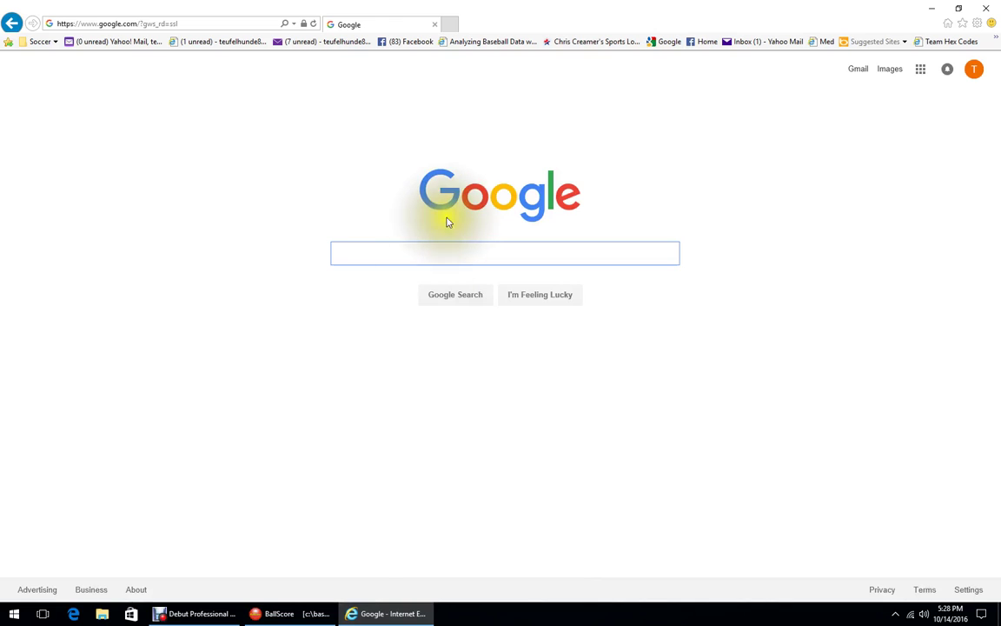
text(dressed)
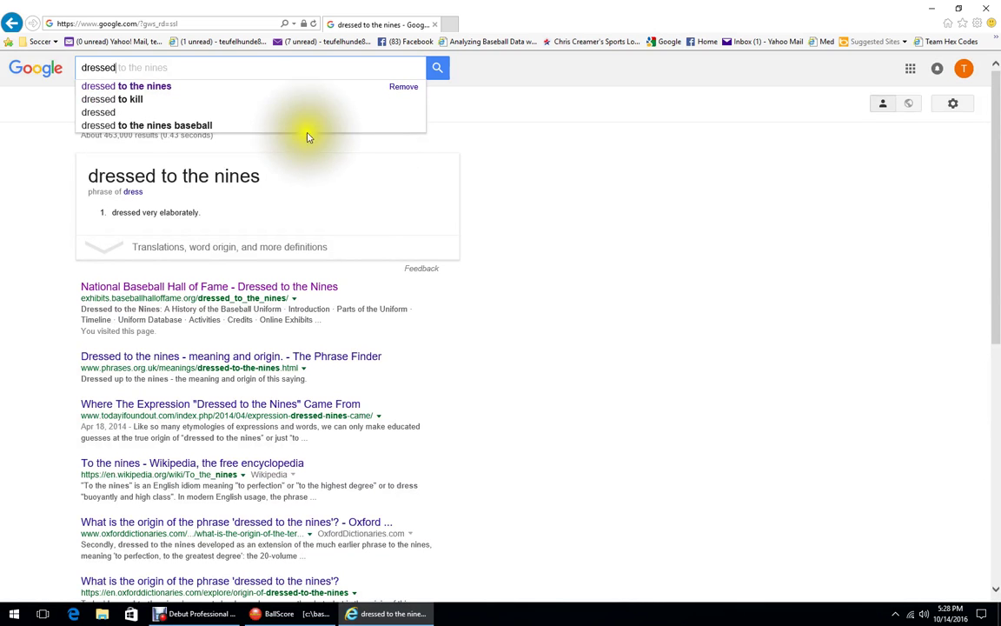
click(184, 87)
- Open the Uniform Database of the National Baseball Hall of Fame's Dressed to the Nines exhibit
click(248, 287)
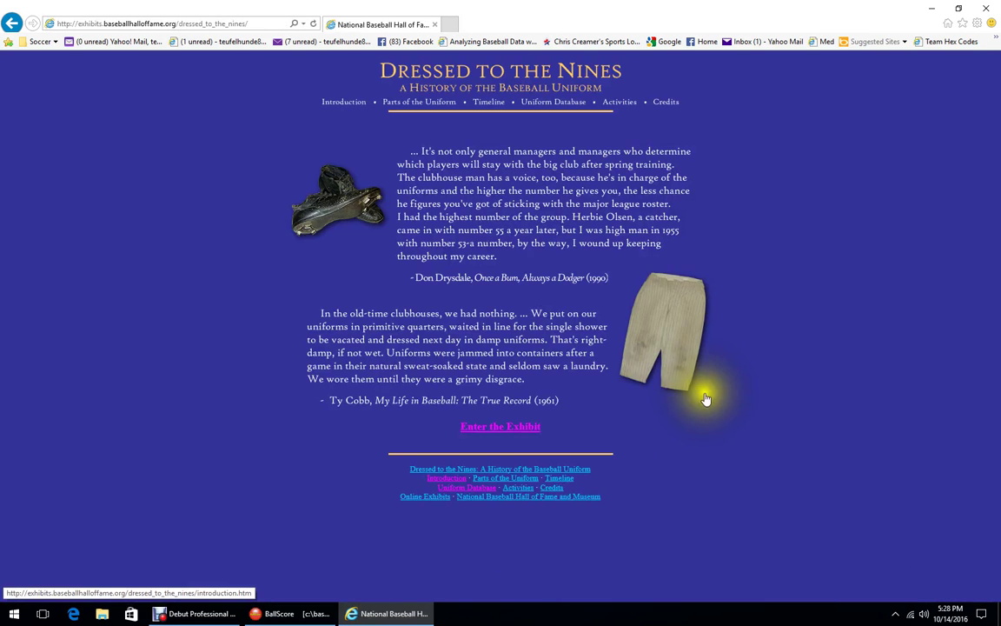
click(528, 430)
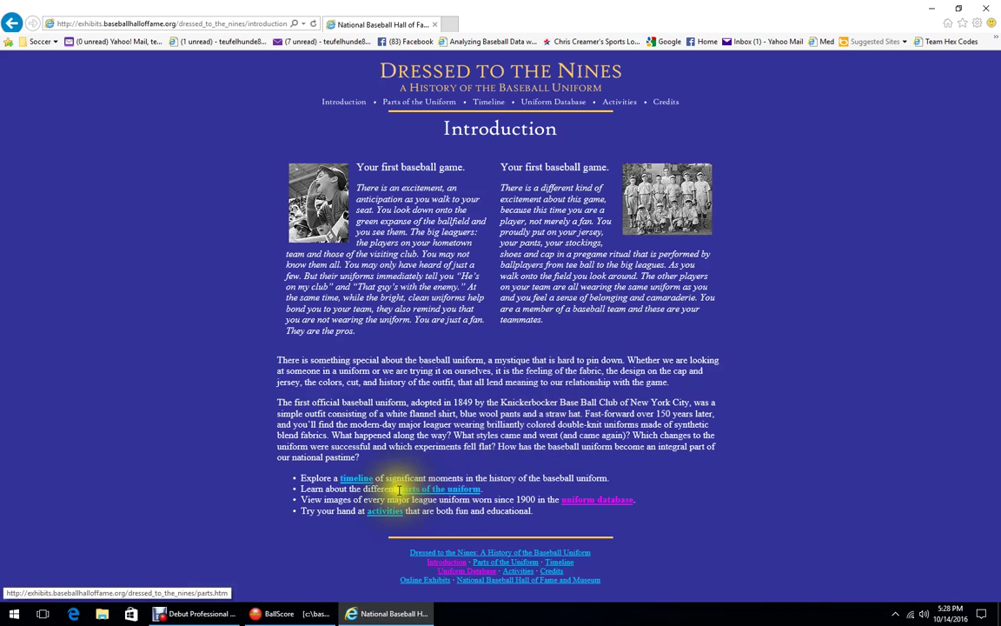
click(574, 504)
- Display the uniforms of all National League clubs for 1969 to 1969, and switch back to BallScore
click(492, 474)
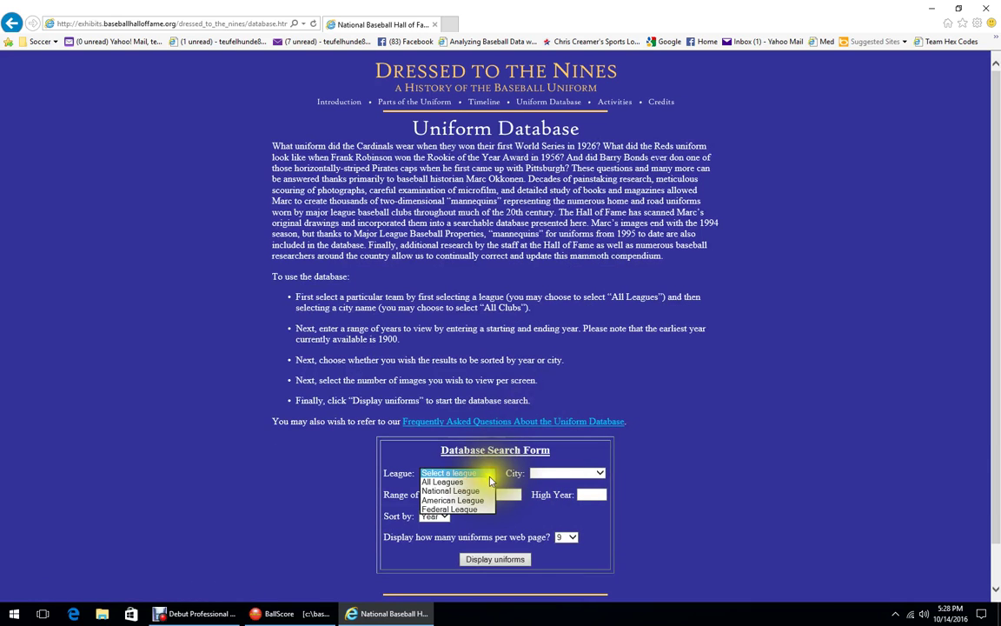
click(469, 485)
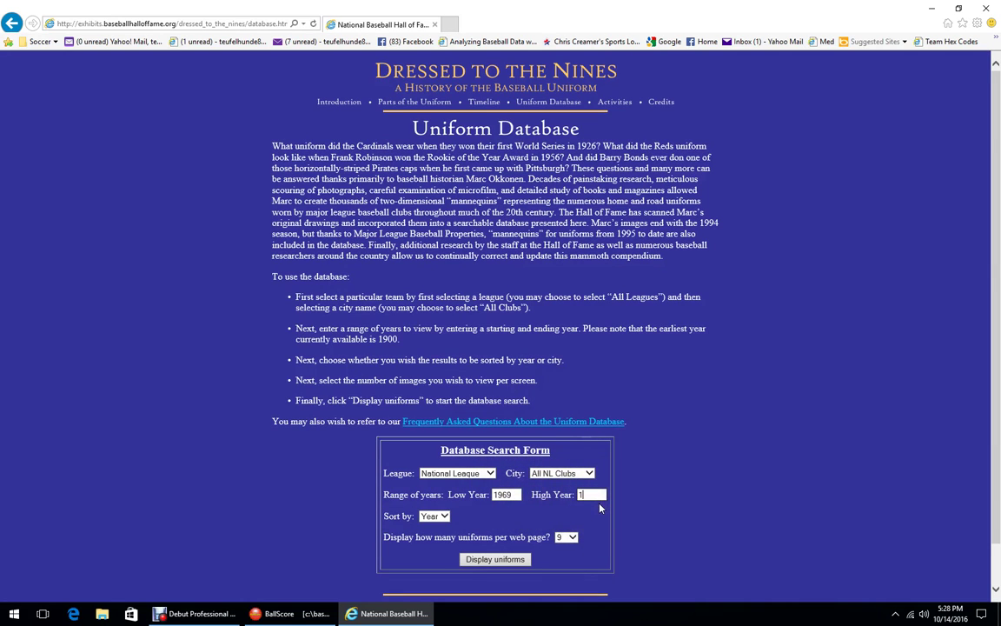
click(576, 480)
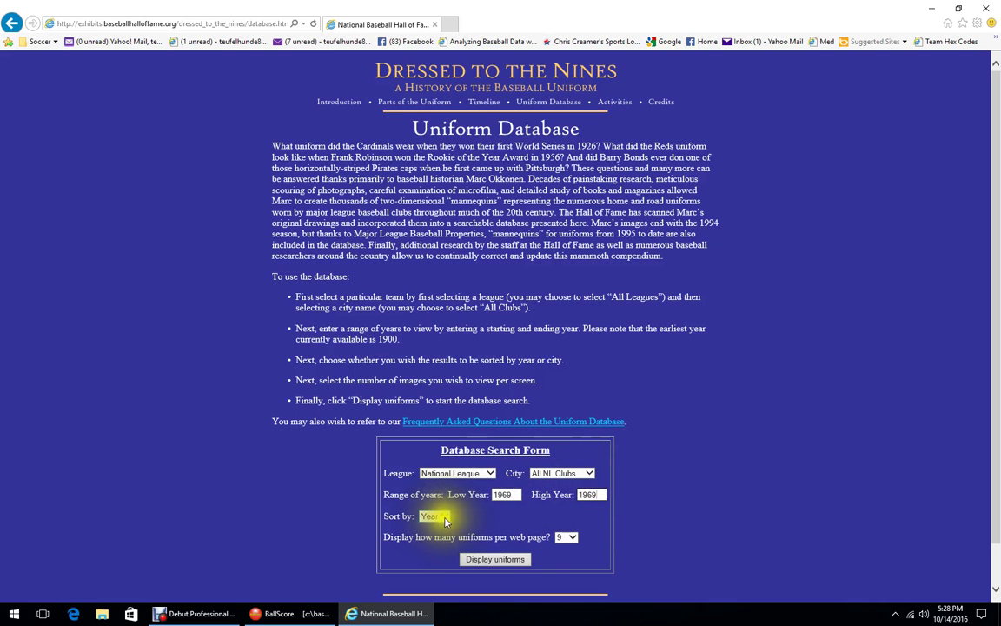
click(501, 561)
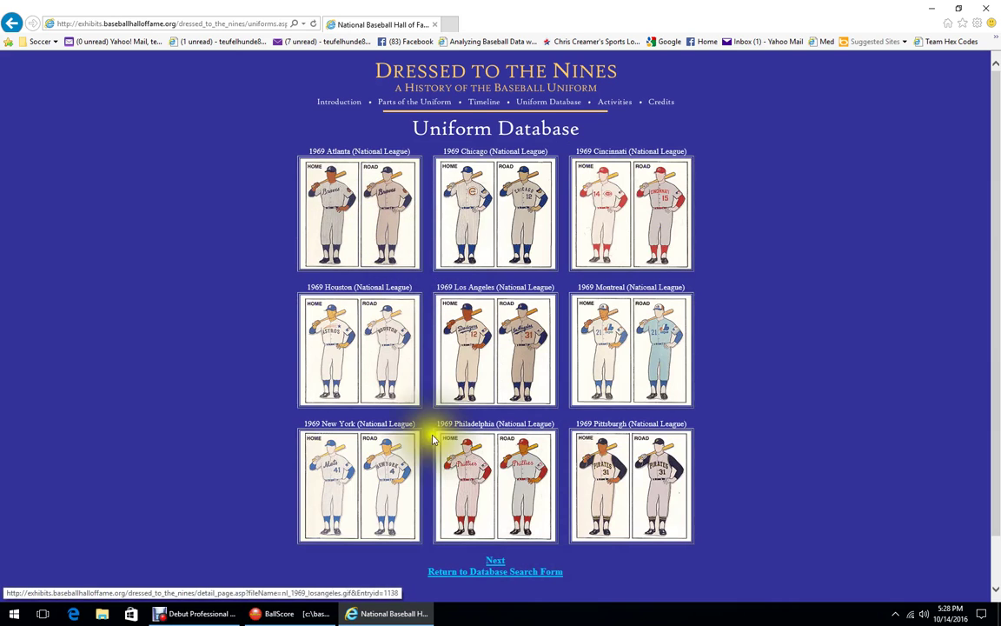
click(317, 612)
mouse_move(365, 619)
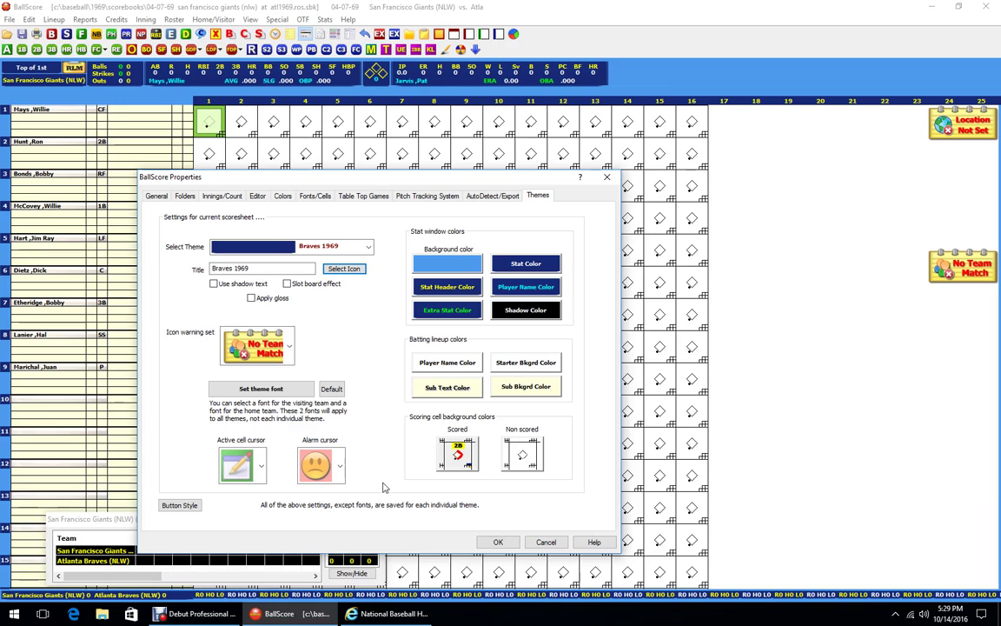
- Switch to Internet Explorer, view the 1969 San Francisco uniforms in the Uniform Database, and return to BallScore
click(382, 614)
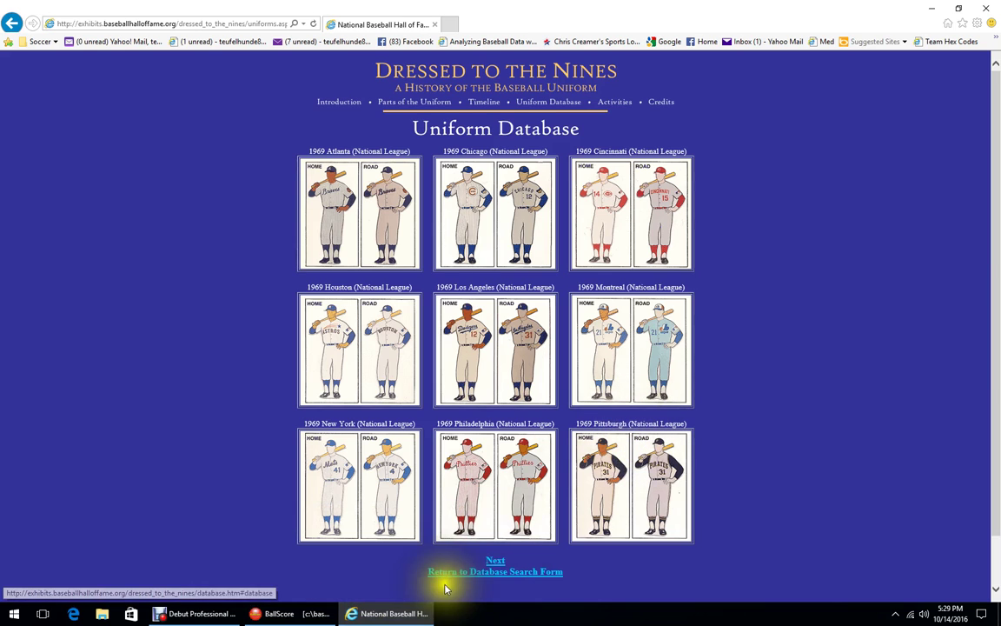
click(495, 560)
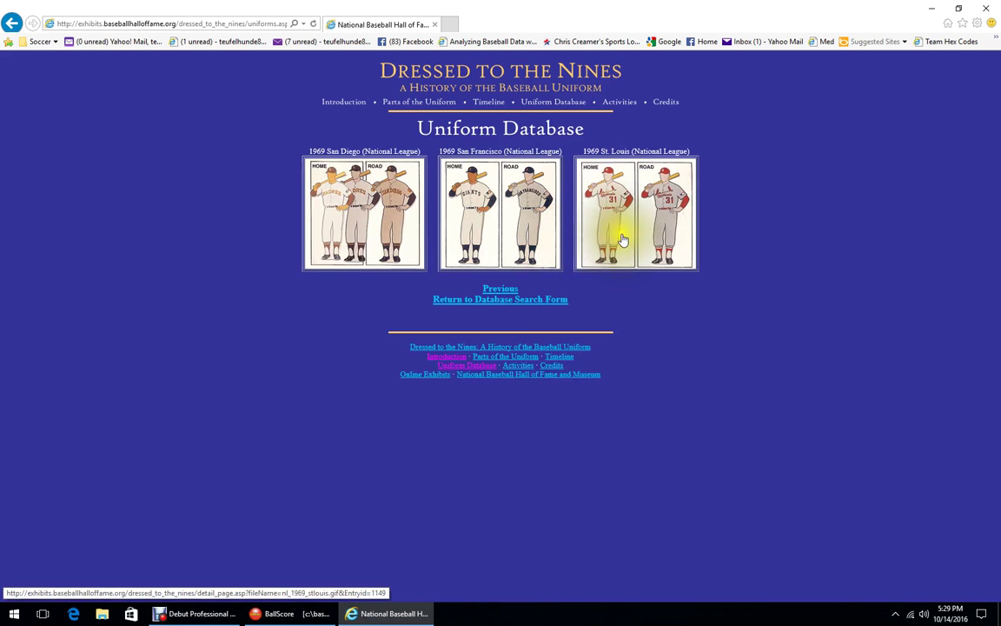
click(497, 217)
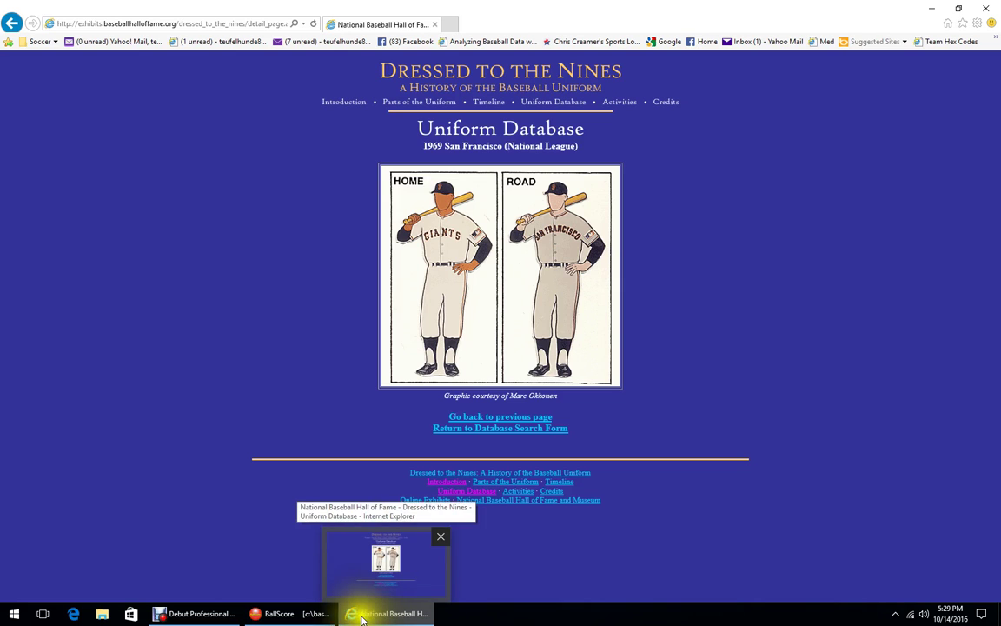
mouse_move(317, 617)
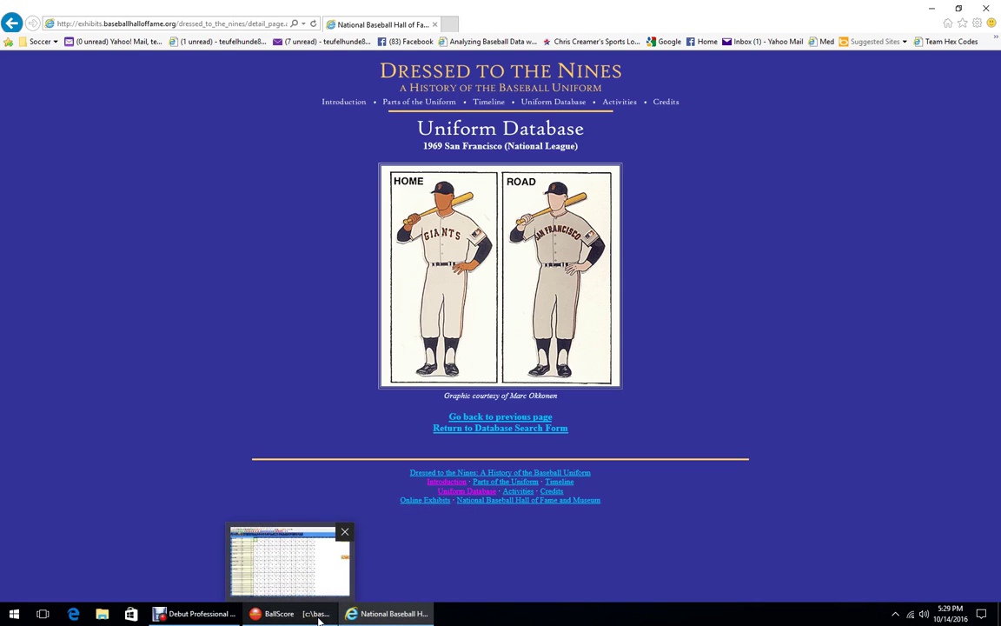
click(319, 617)
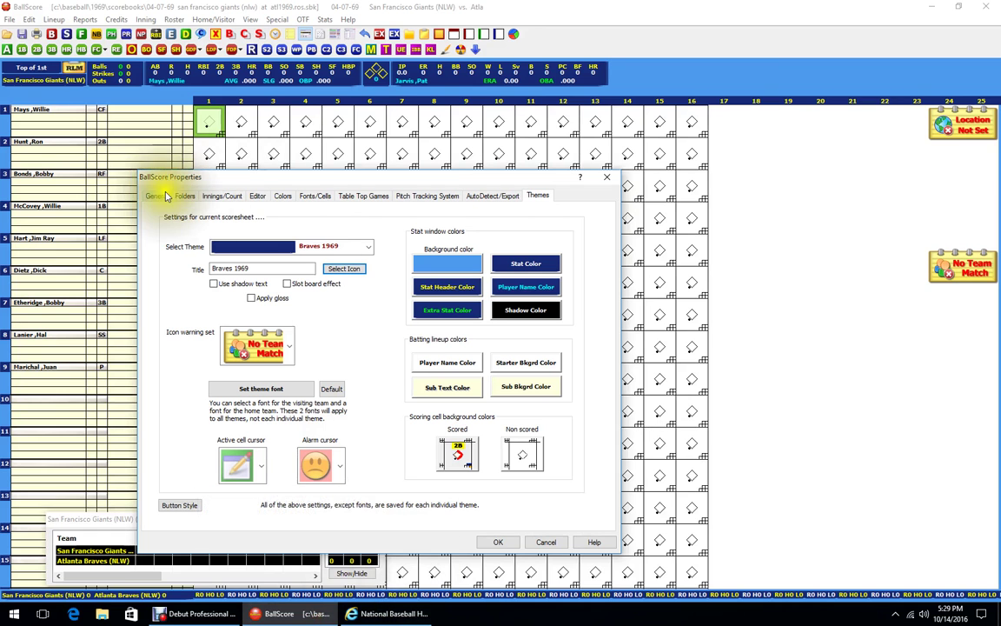
- Retitle the current theme Giants 1969 and set its icon to tm25.ico from the BallStat folder
click(237, 269)
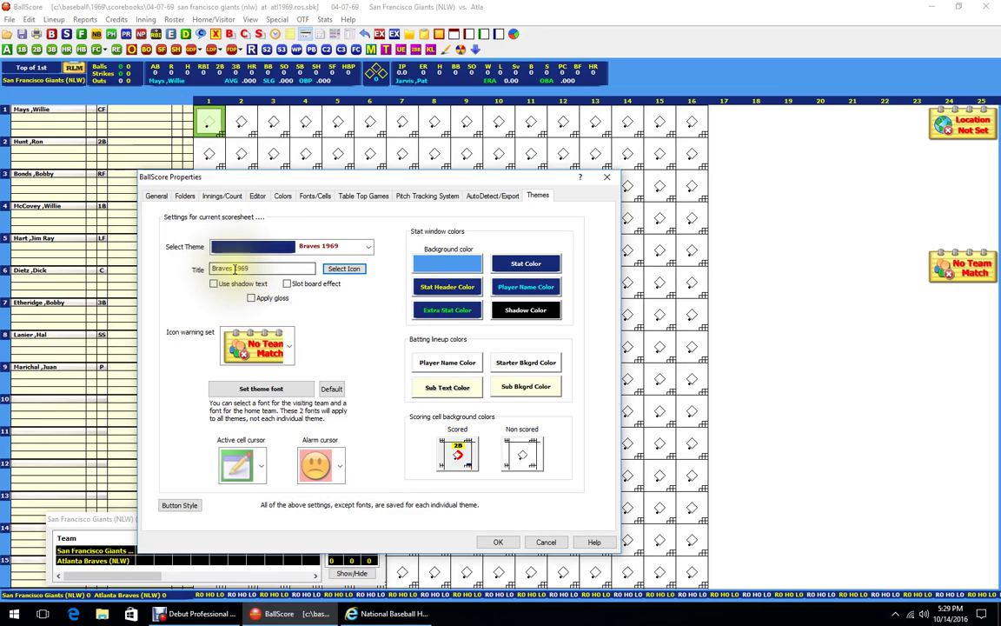
double_click(232, 268)
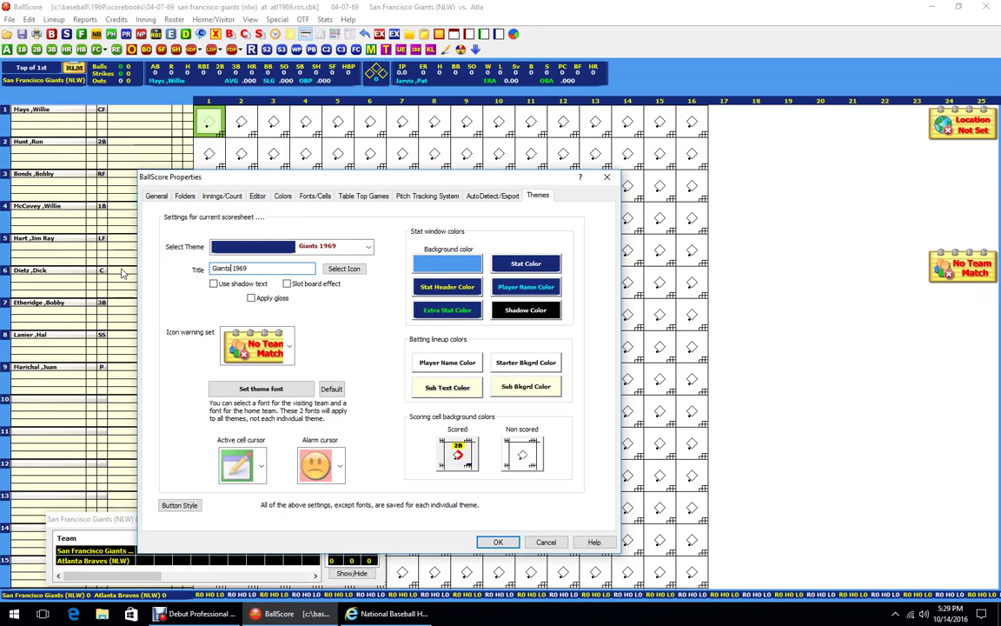
click(341, 271)
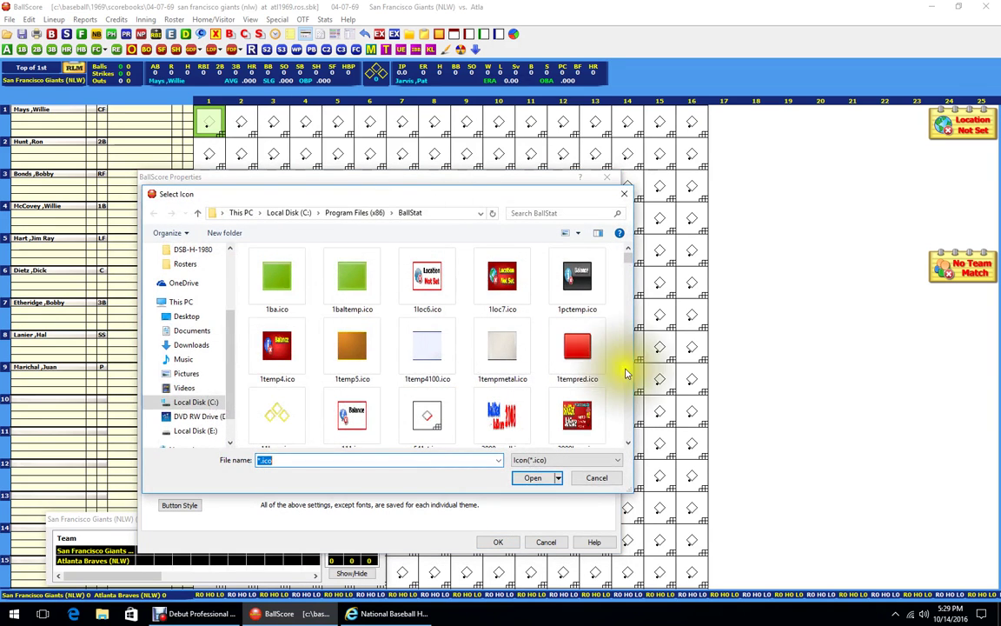
scroll(618, 374, down, 10)
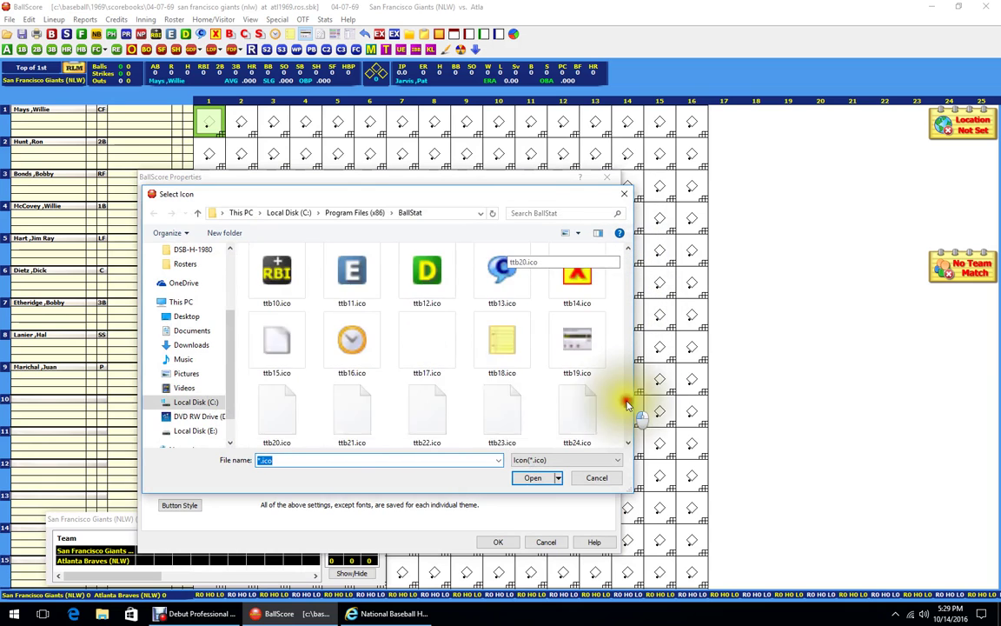
scroll(626, 404, down, 10)
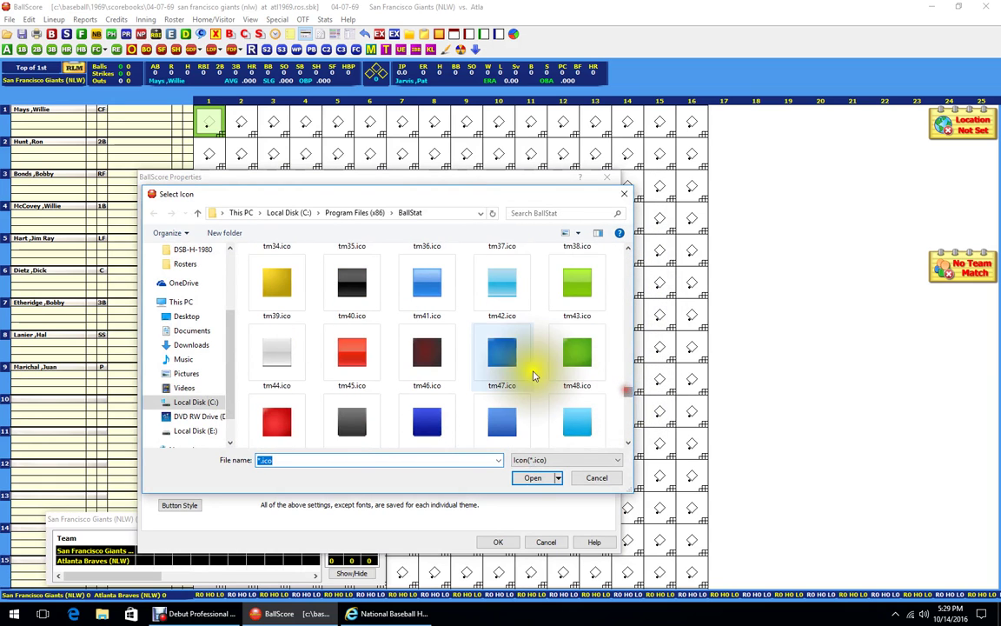
scroll(530, 375, up, 5)
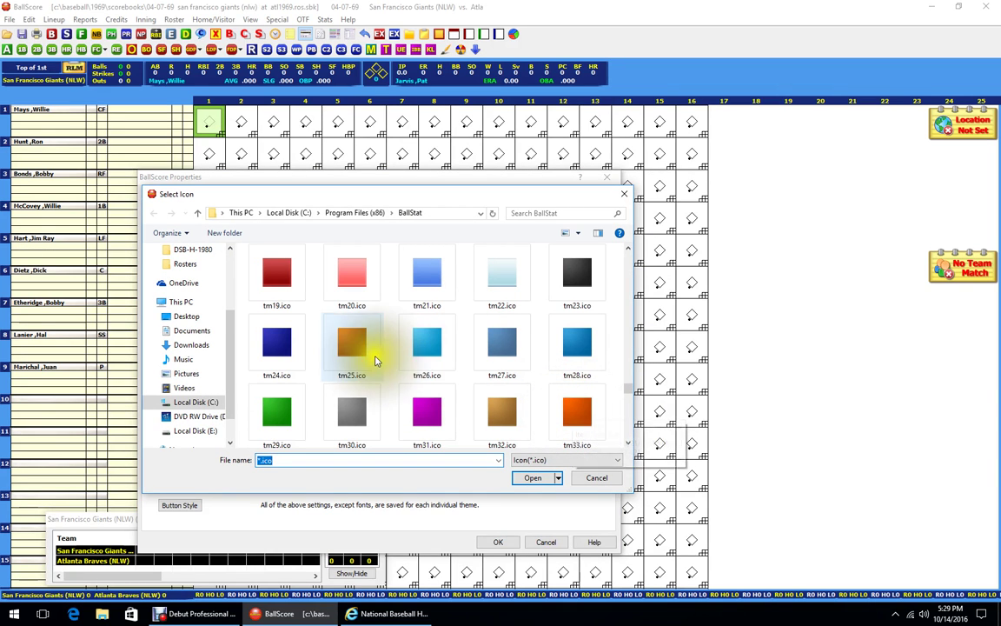
click(533, 477)
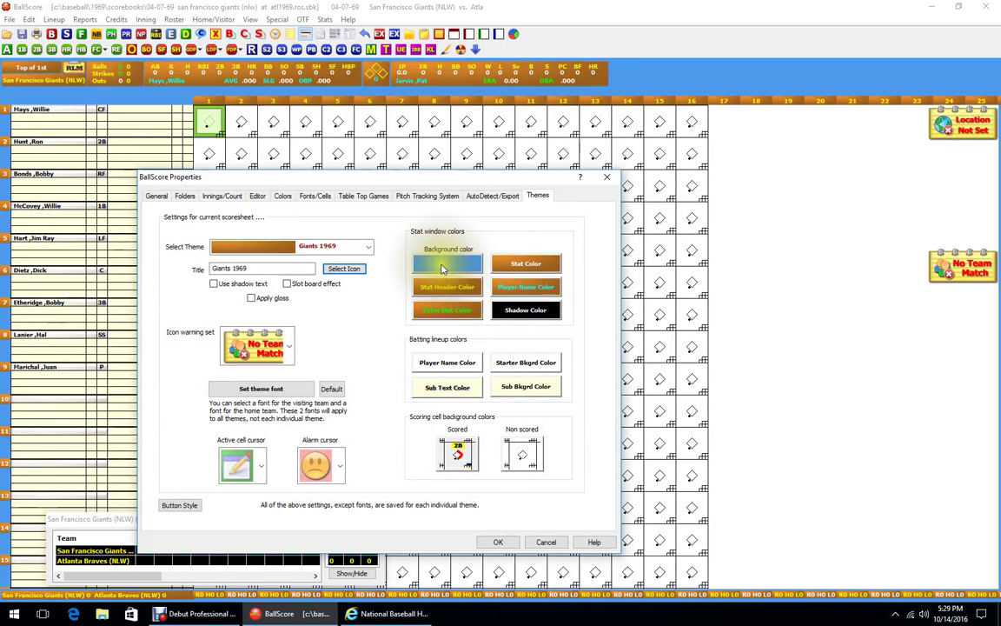
- Set the Giants 1969 theme's stat window background color and stat header color to black
click(441, 261)
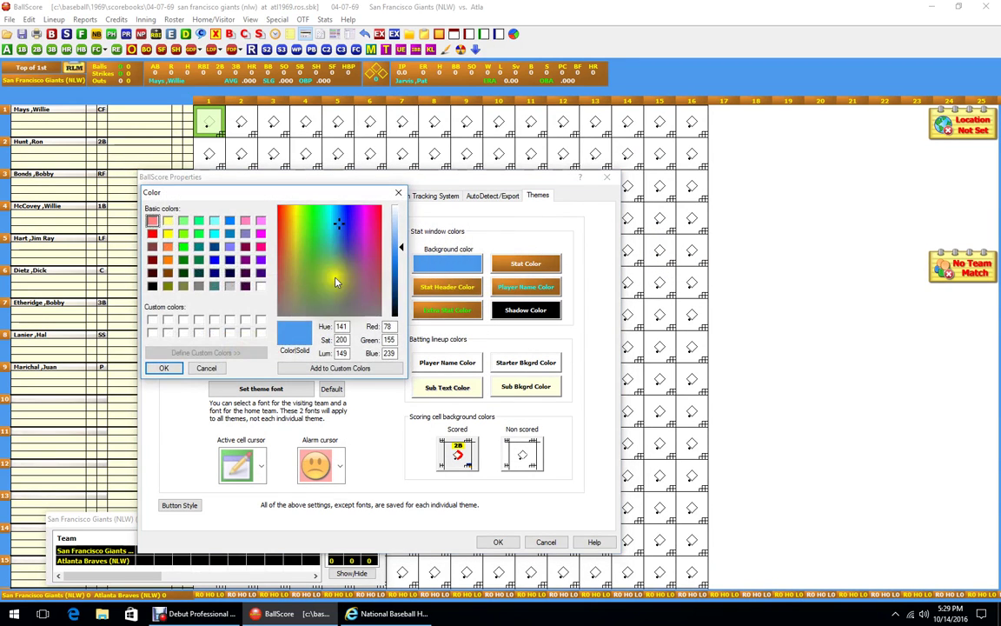
click(153, 287)
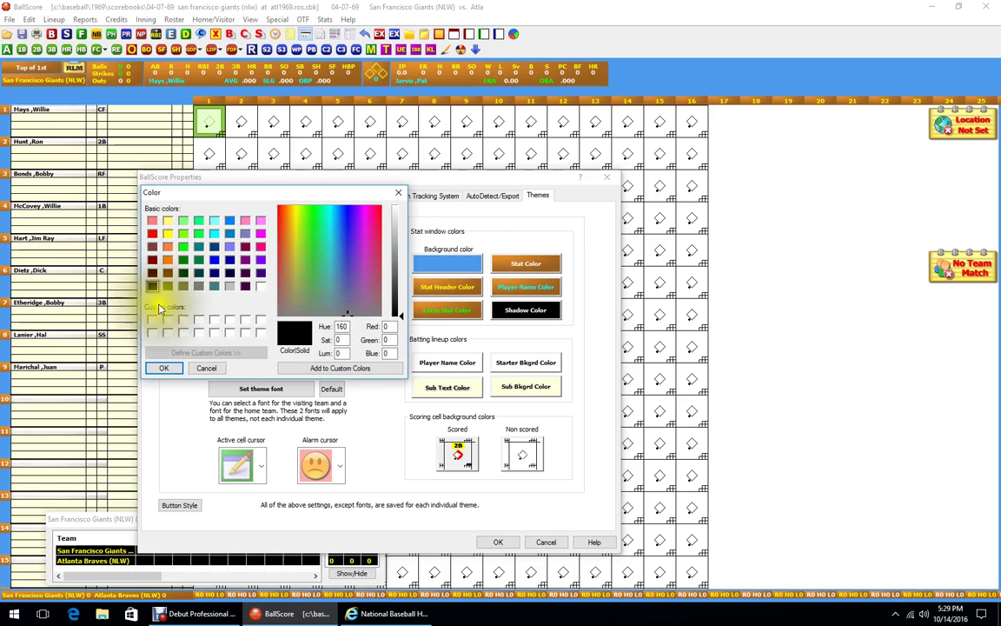
click(163, 369)
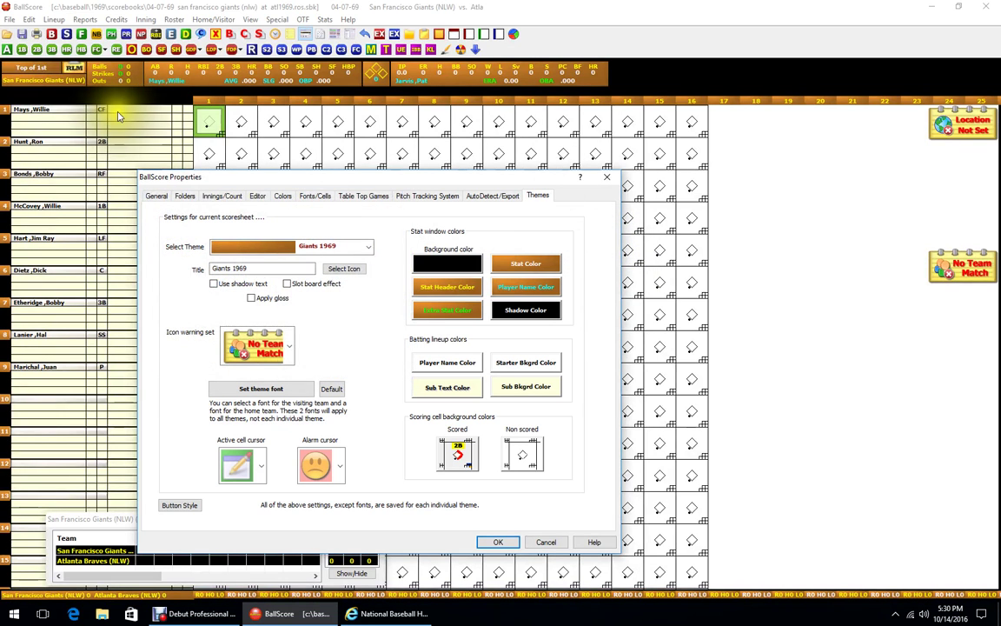
drag(218, 177, 360, 146)
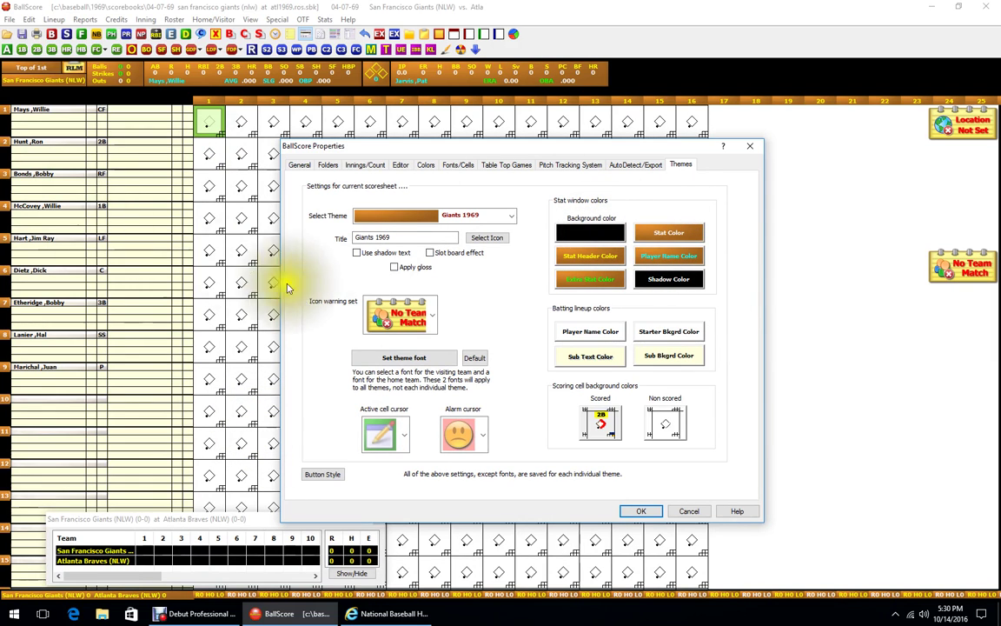
click(578, 256)
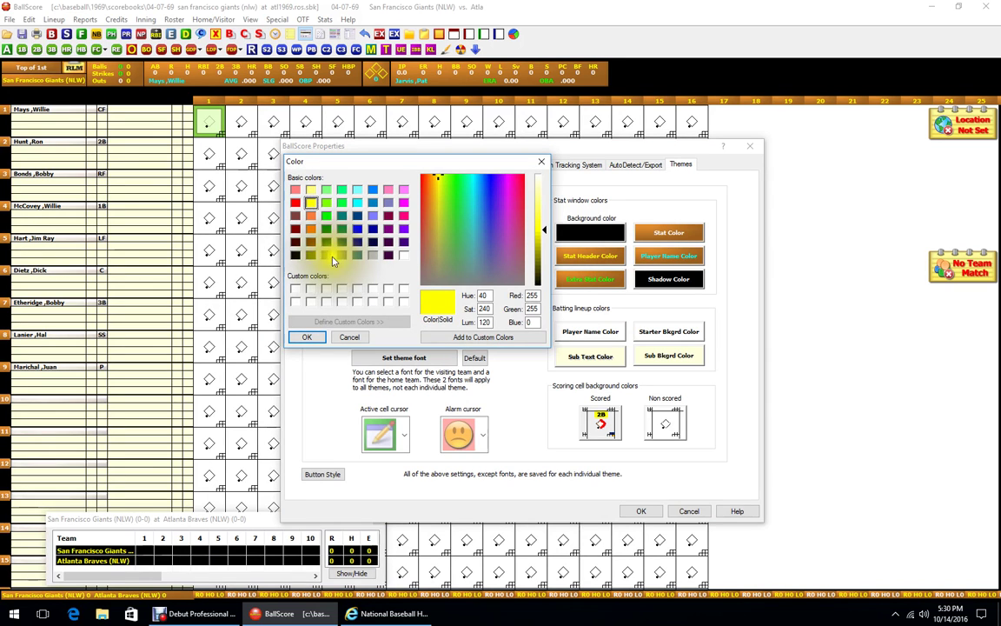
click(296, 255)
click(307, 337)
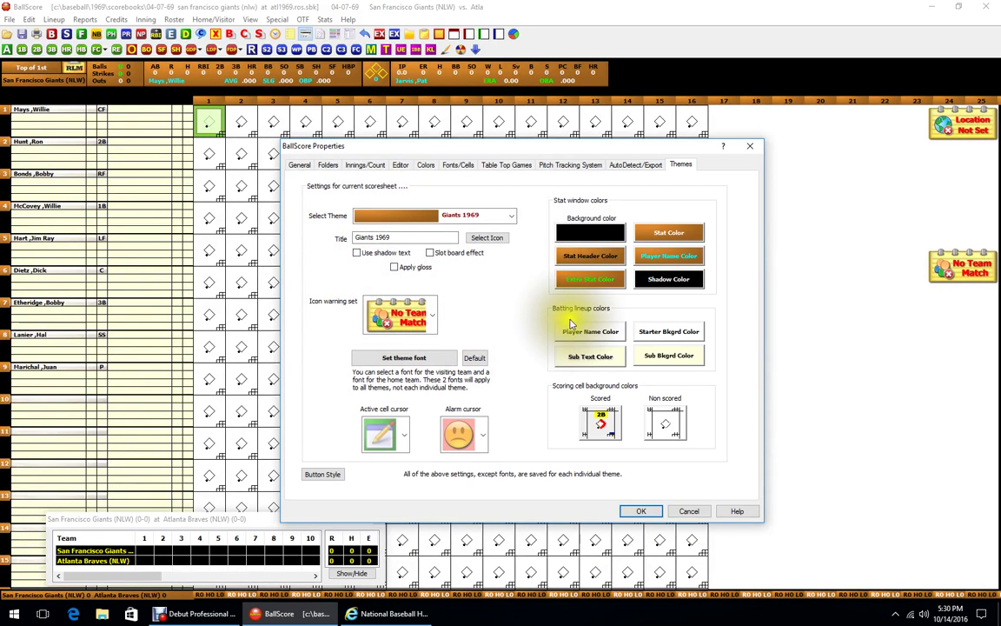
- Set the Giants 1969 theme's extra stat color to light gray (192, 192, 192)
click(593, 282)
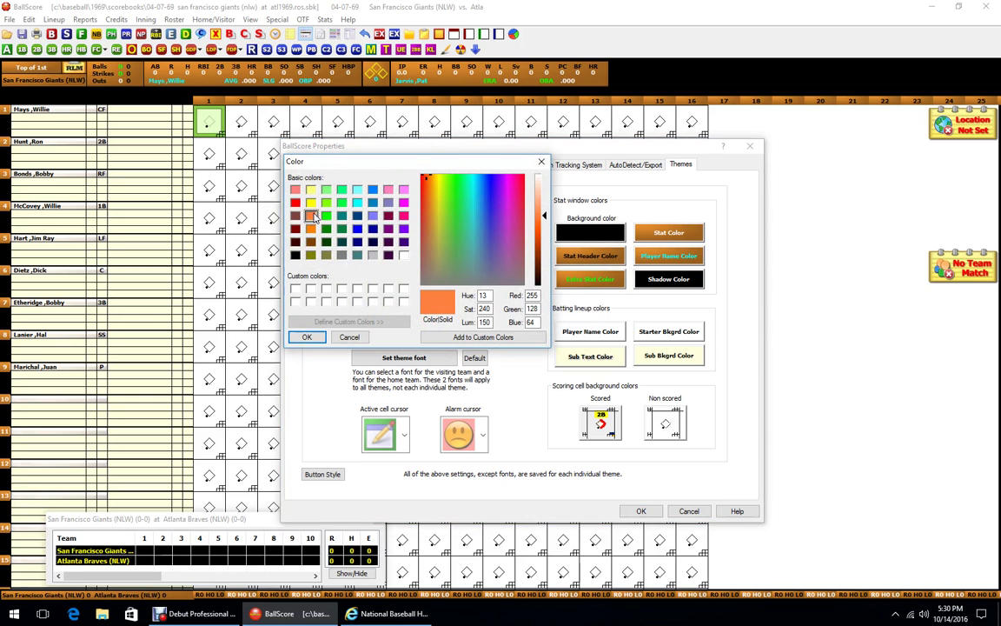
click(374, 255)
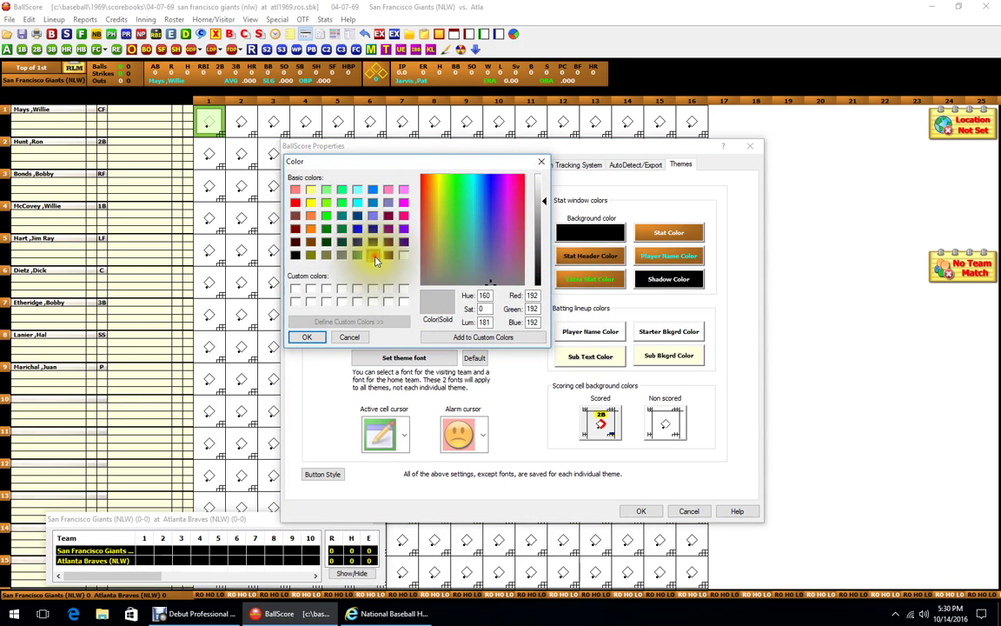
click(314, 337)
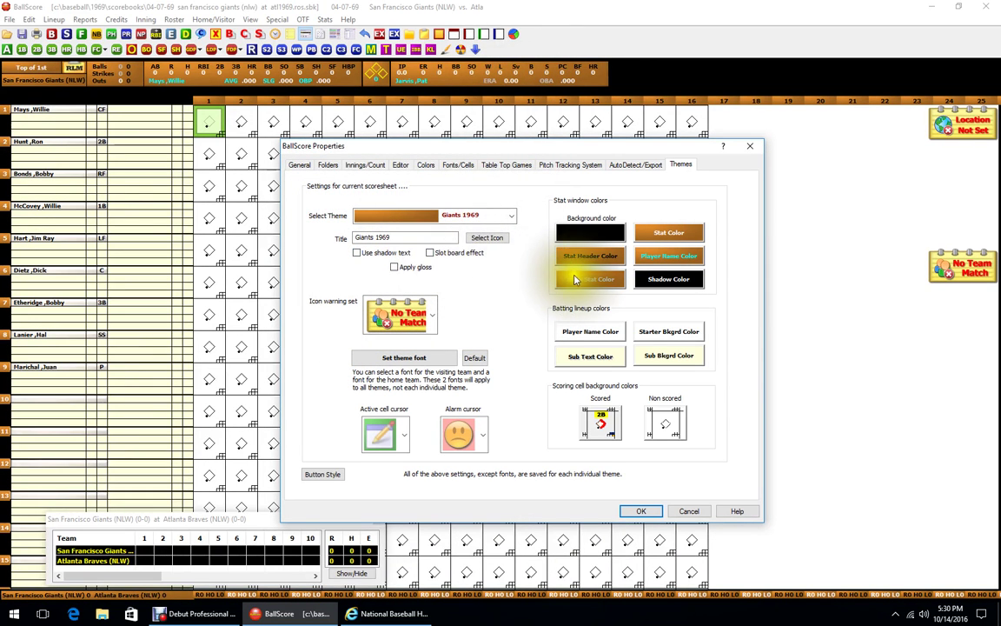
- Try orange (255, 128, 64) as the player name color in the stat window
click(653, 257)
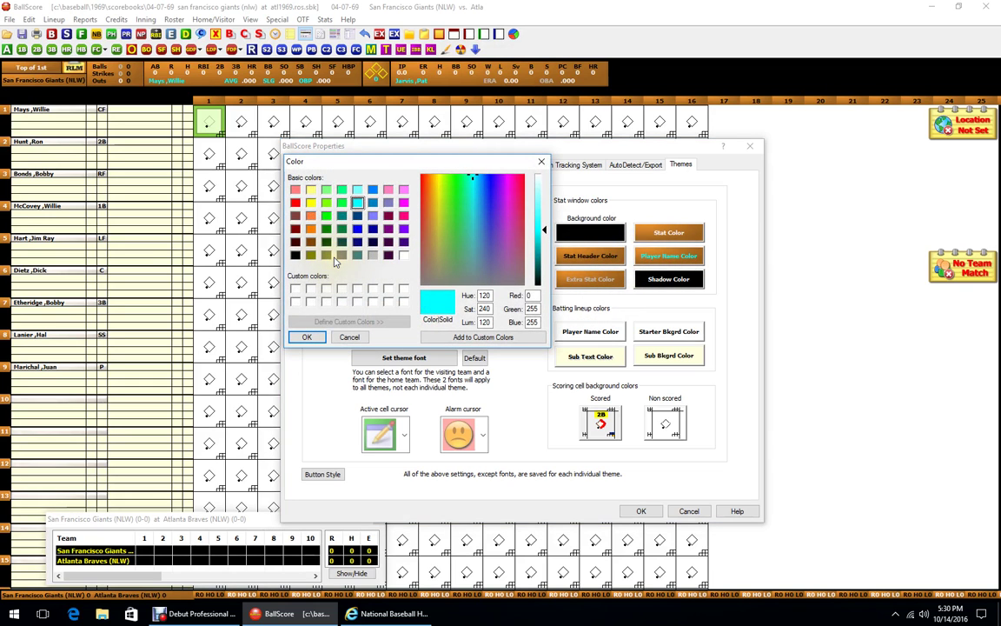
click(310, 217)
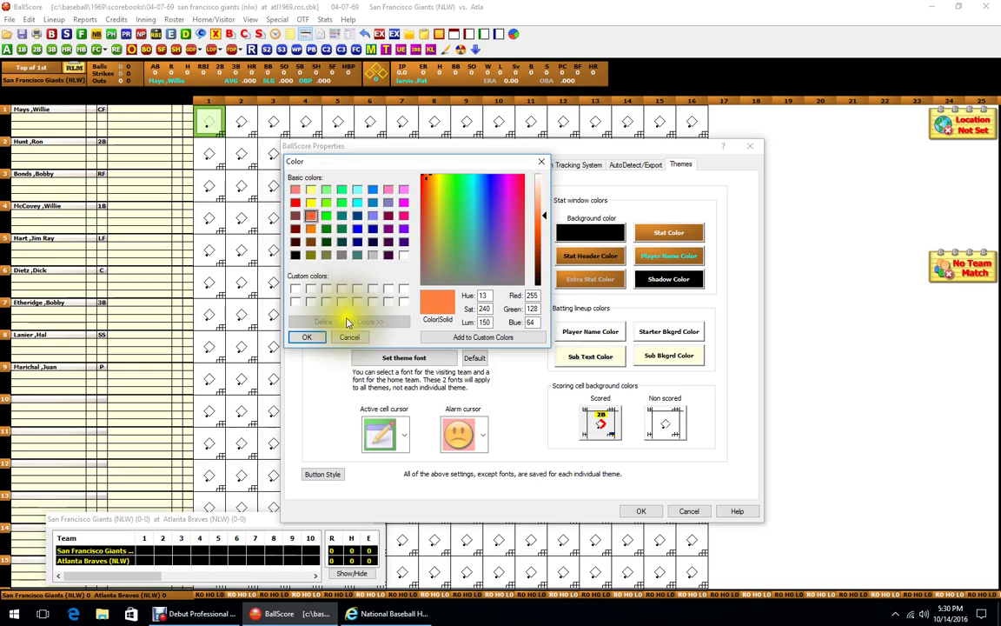
click(310, 337)
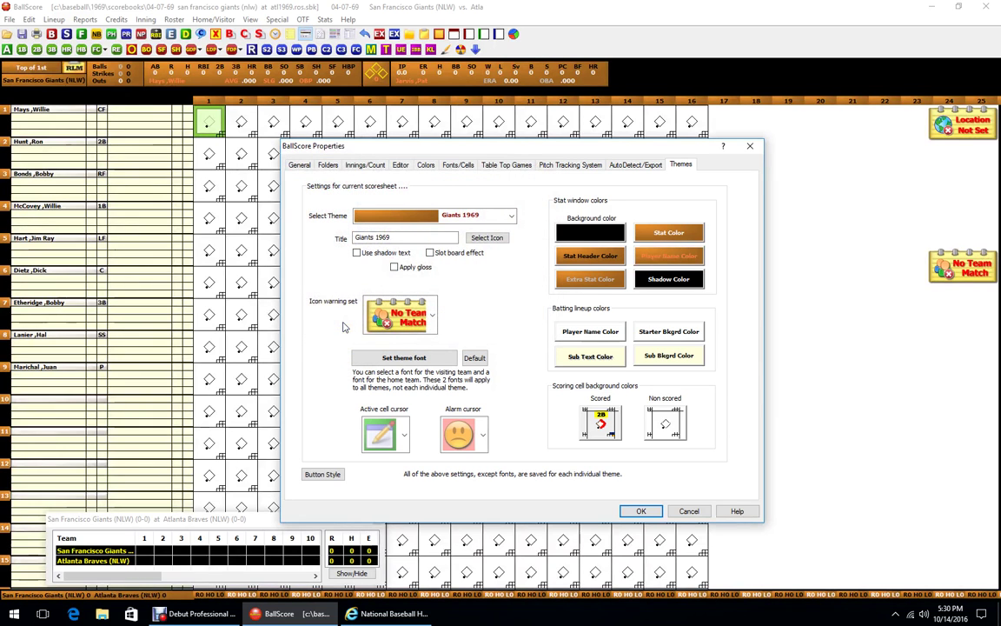
- Set the stat window's player name color to black and apply the Giants 1969 theme settings
click(590, 279)
click(296, 254)
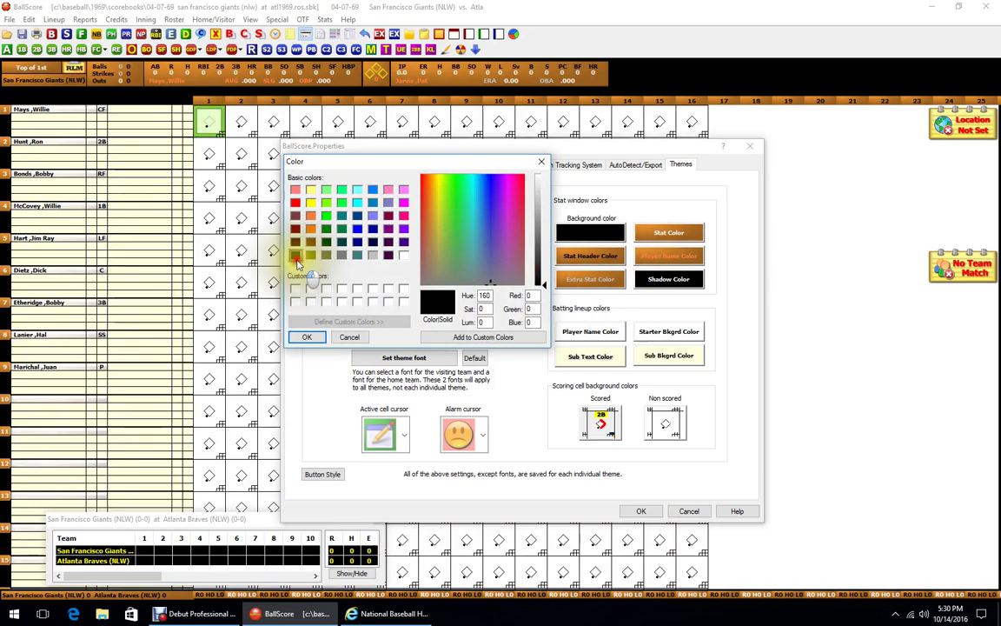
click(307, 337)
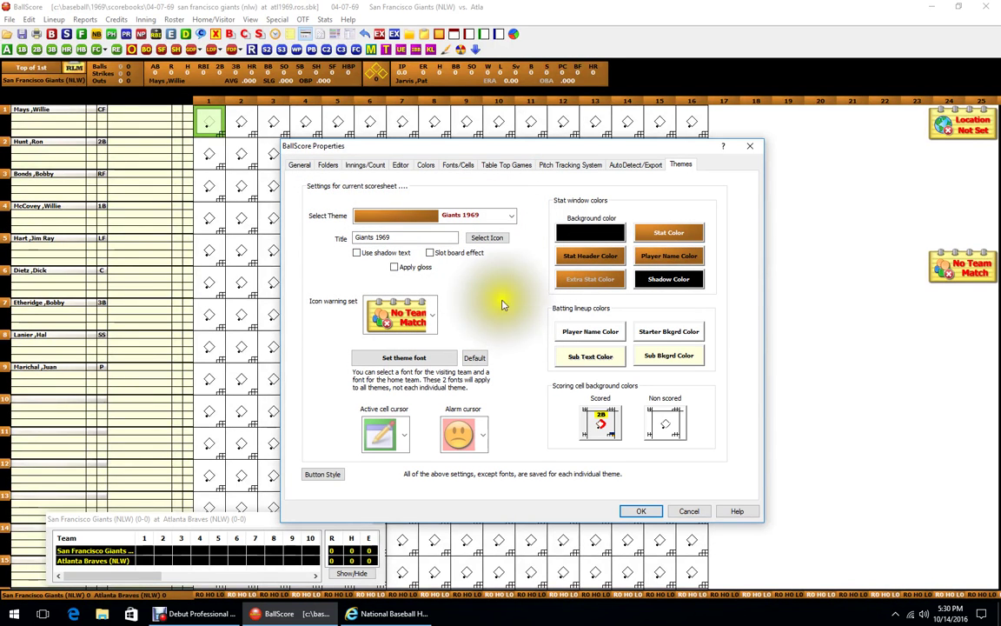
click(639, 512)
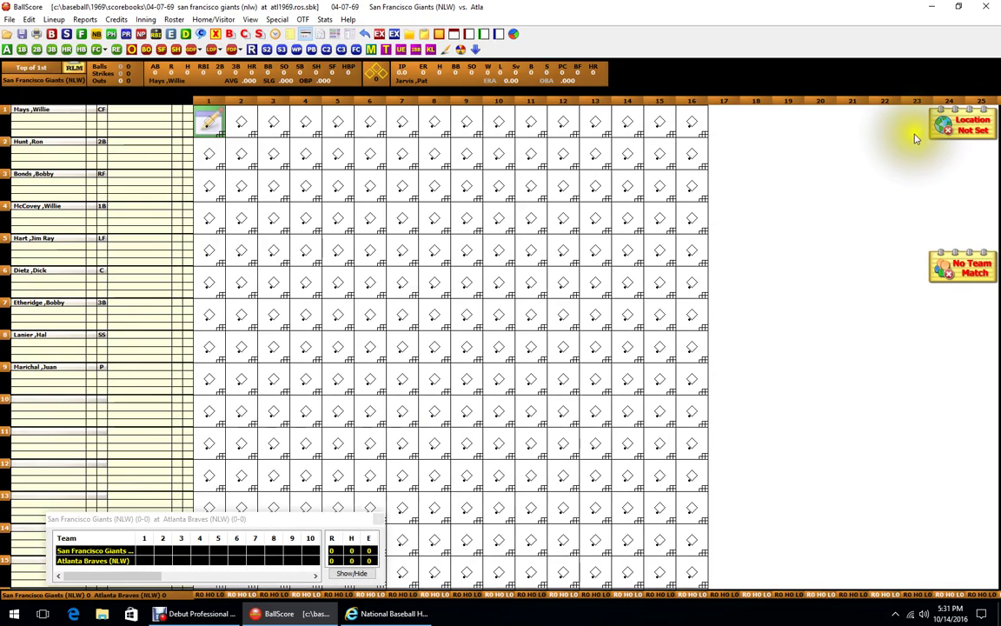
- Attach the current theme to the visiting San Francisco Giants roster in the Roster and Lineup Manager and save the roster
click(77, 69)
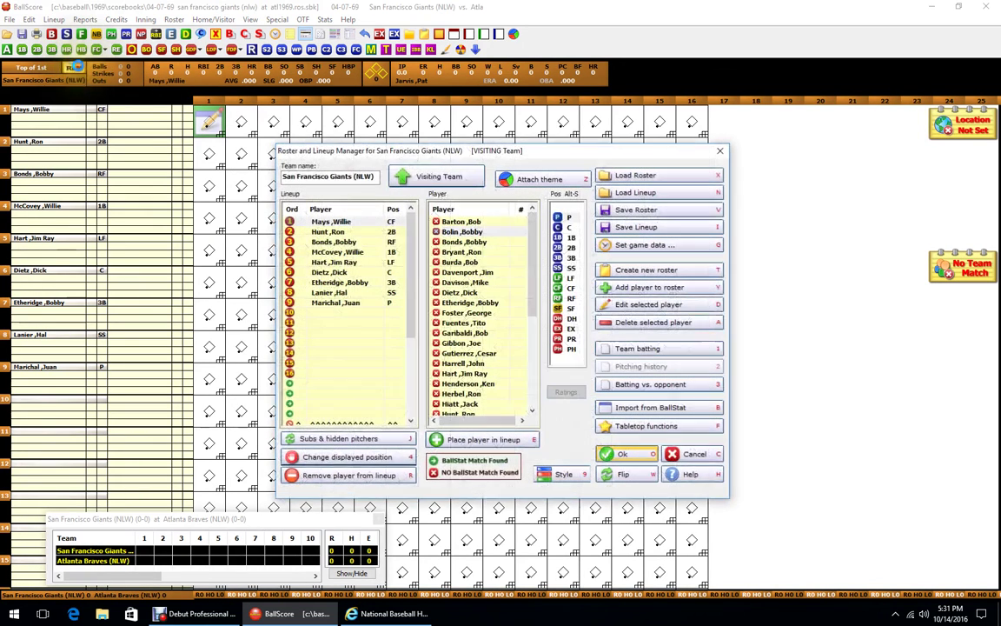
click(525, 180)
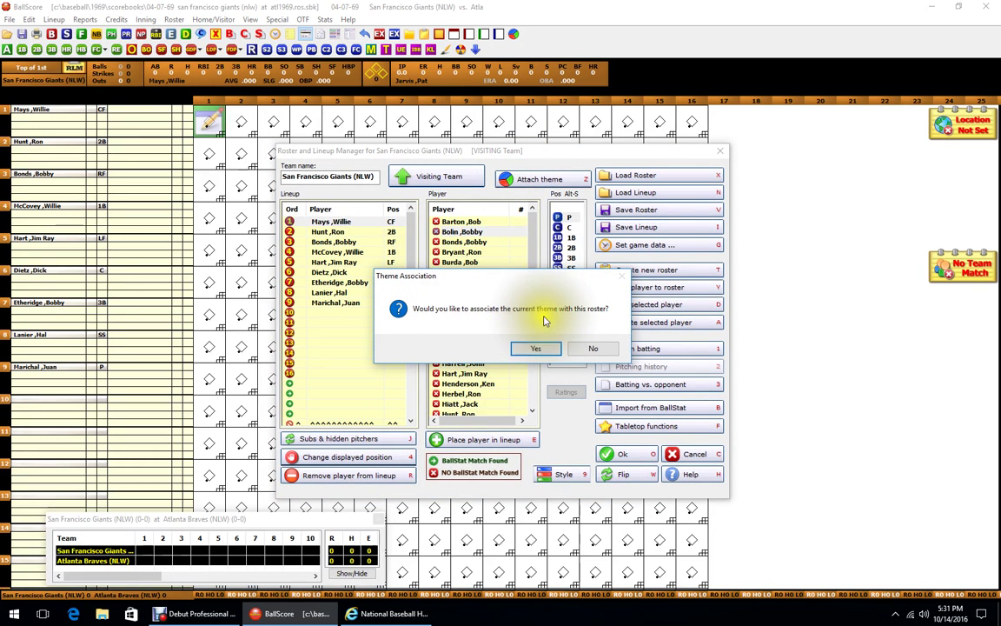
click(534, 353)
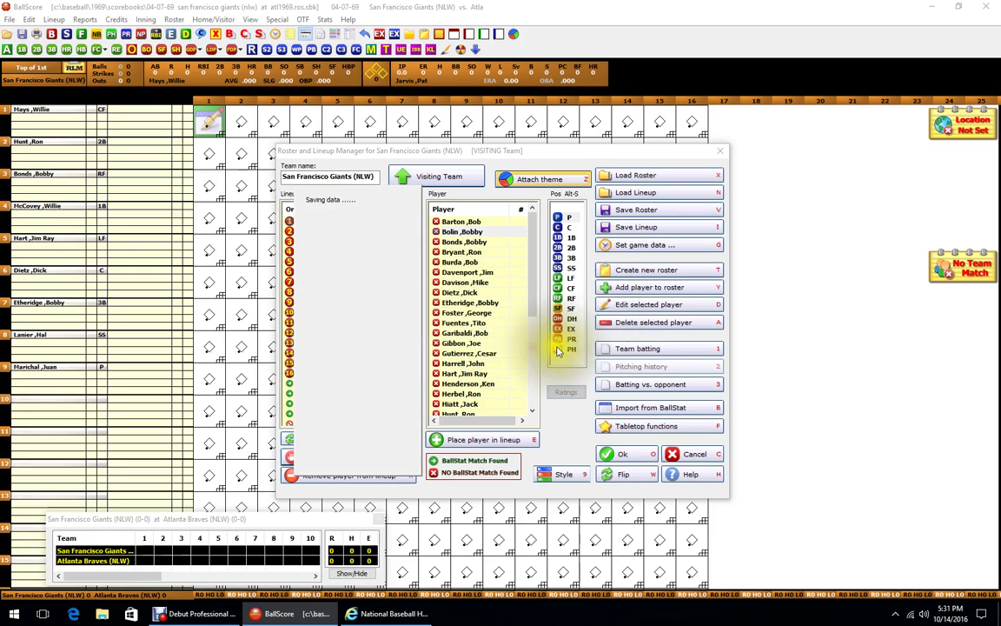
click(636, 210)
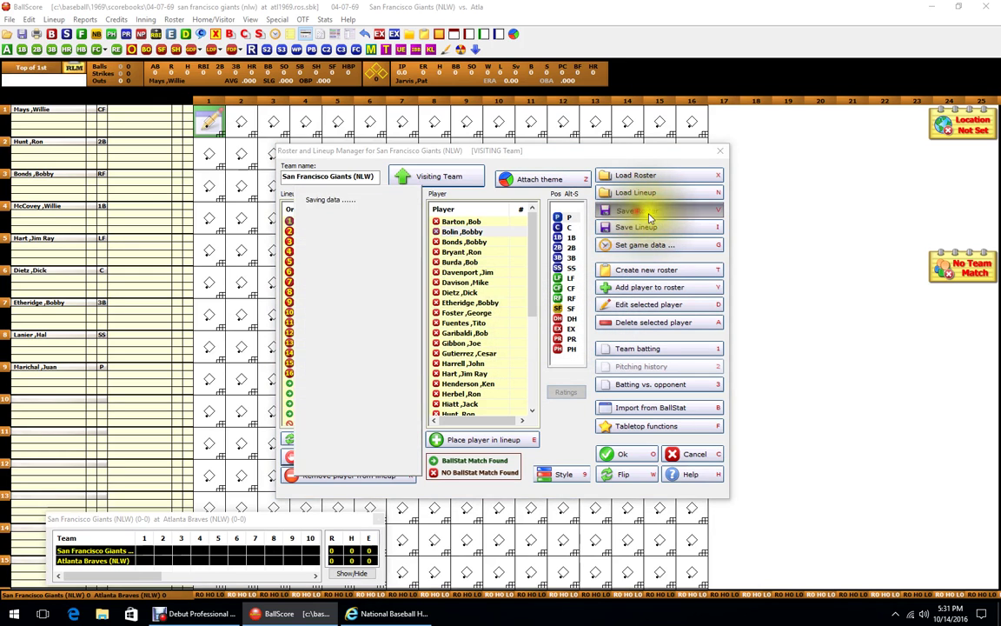
click(468, 232)
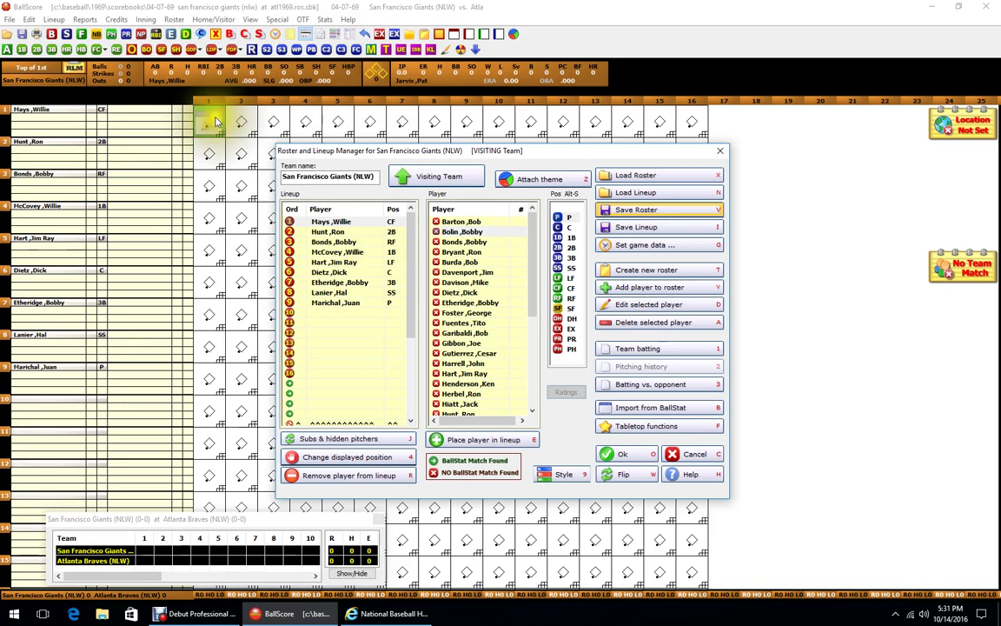
- Flip to the Atlanta Braves and set up an unused theme titled Braves 1969 with shadow text and slot board effect disabled
click(622, 477)
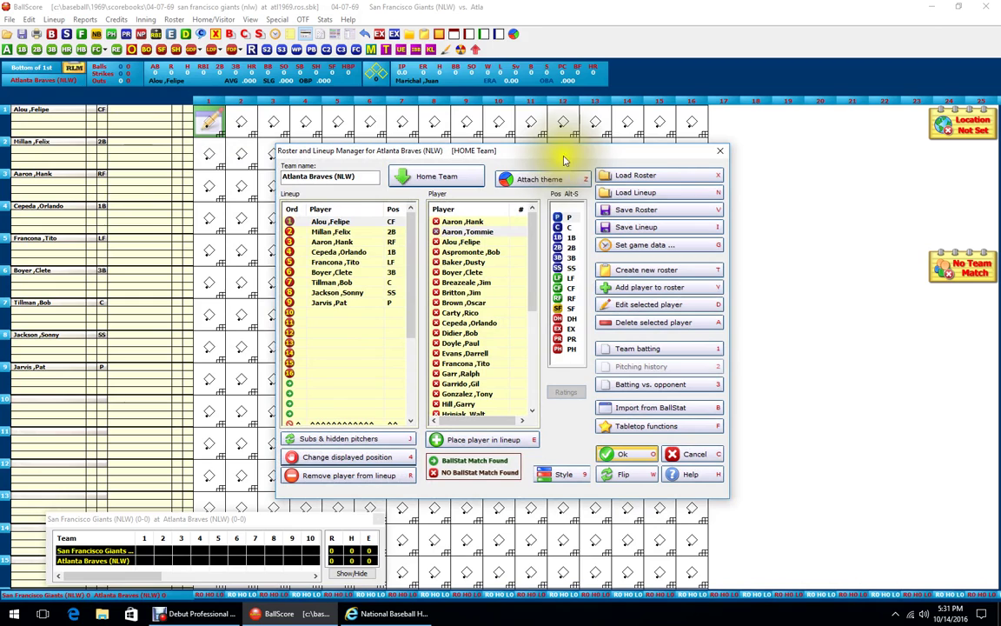
click(624, 455)
click(511, 33)
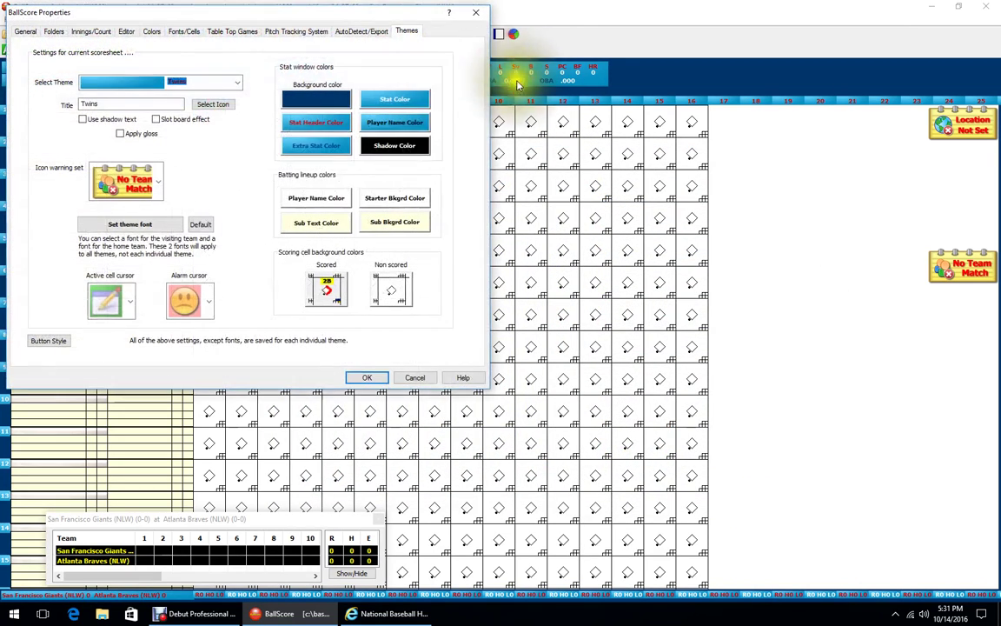
click(236, 83)
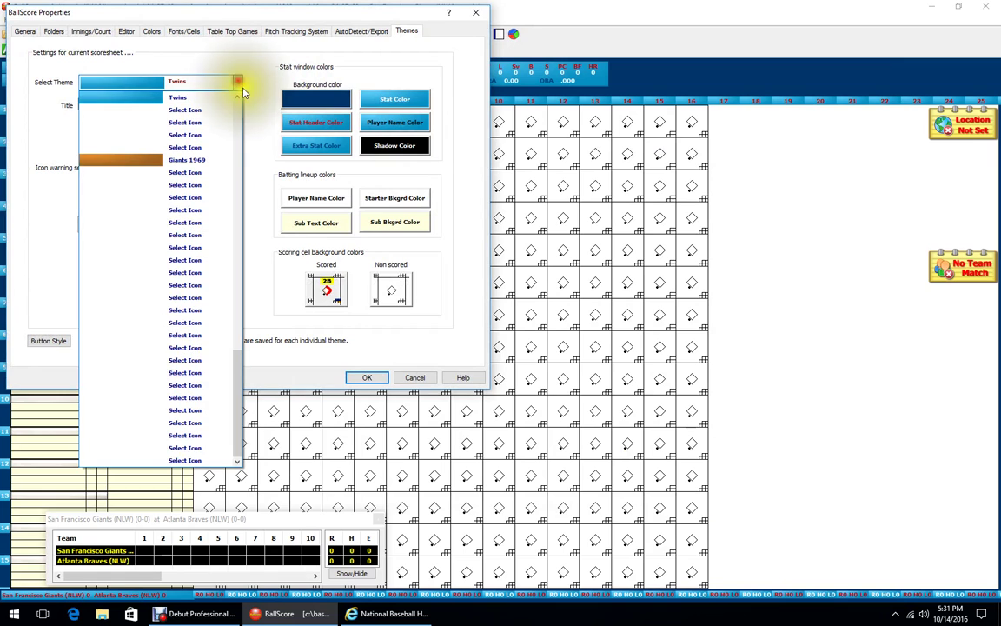
click(179, 182)
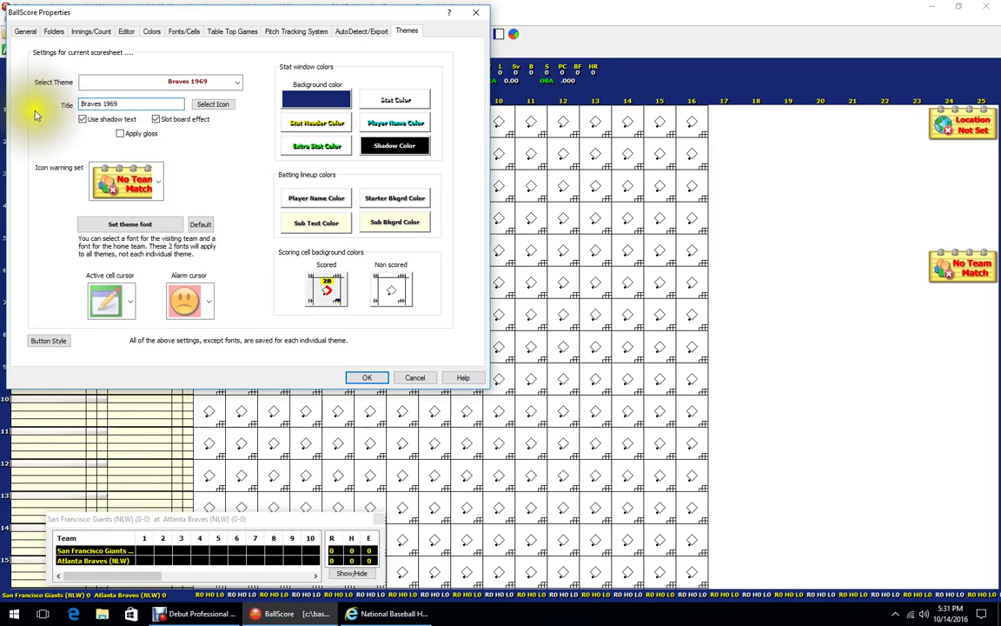
click(83, 119)
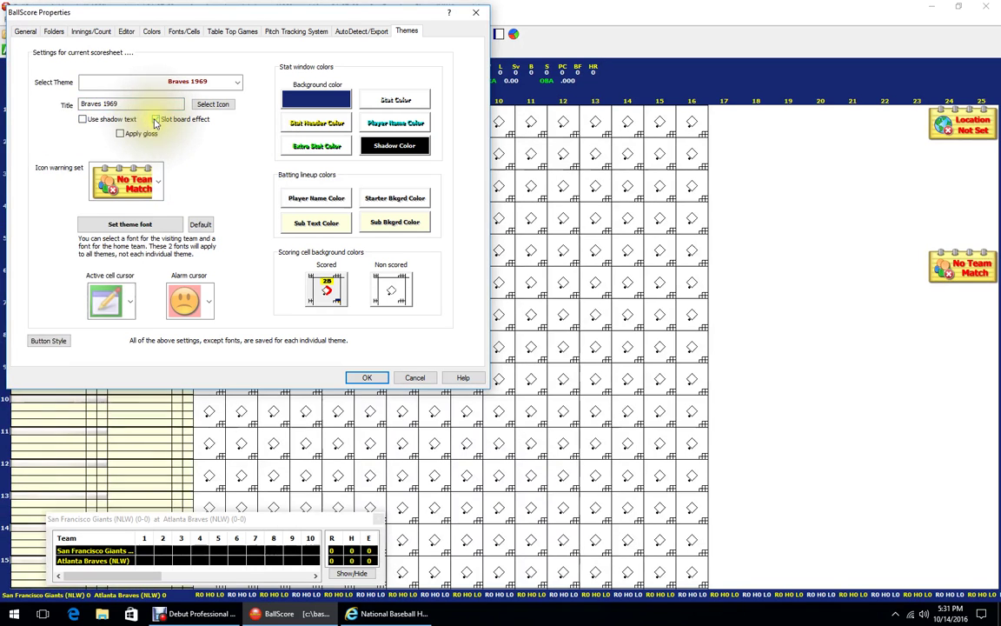
click(154, 120)
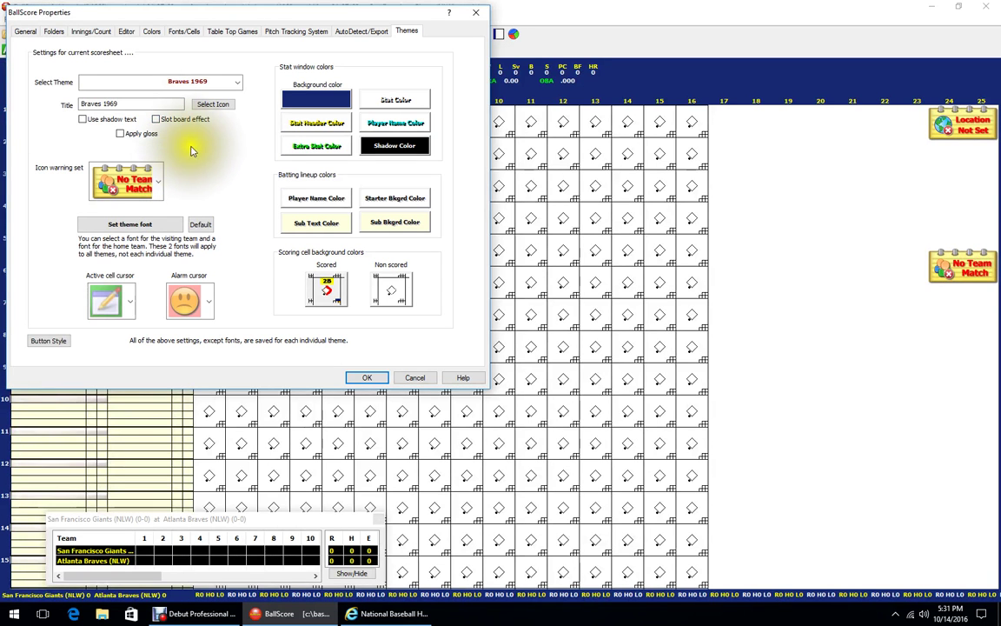
- Switch to the browser's Uniform Database and examine the colors of the 1969 Atlanta (National League) home and road uniforms
click(423, 615)
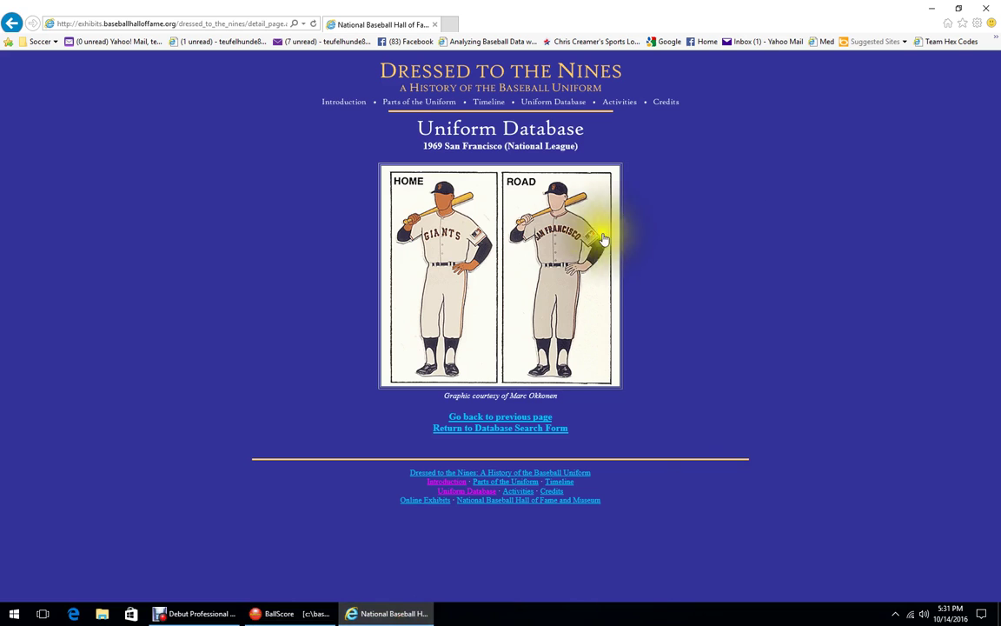
click(502, 417)
click(500, 289)
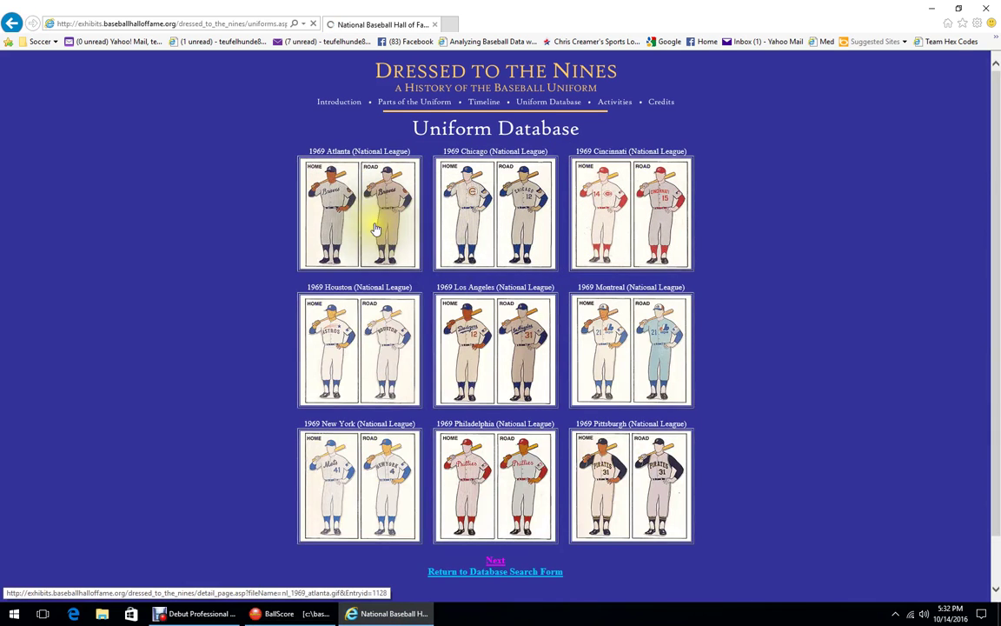
click(376, 229)
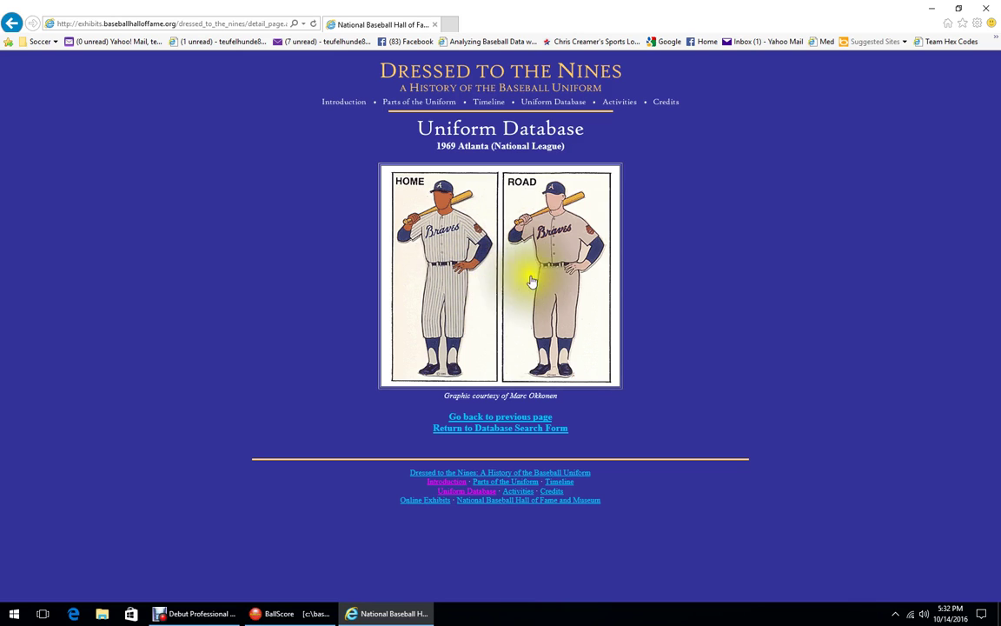
key(alt+Left)
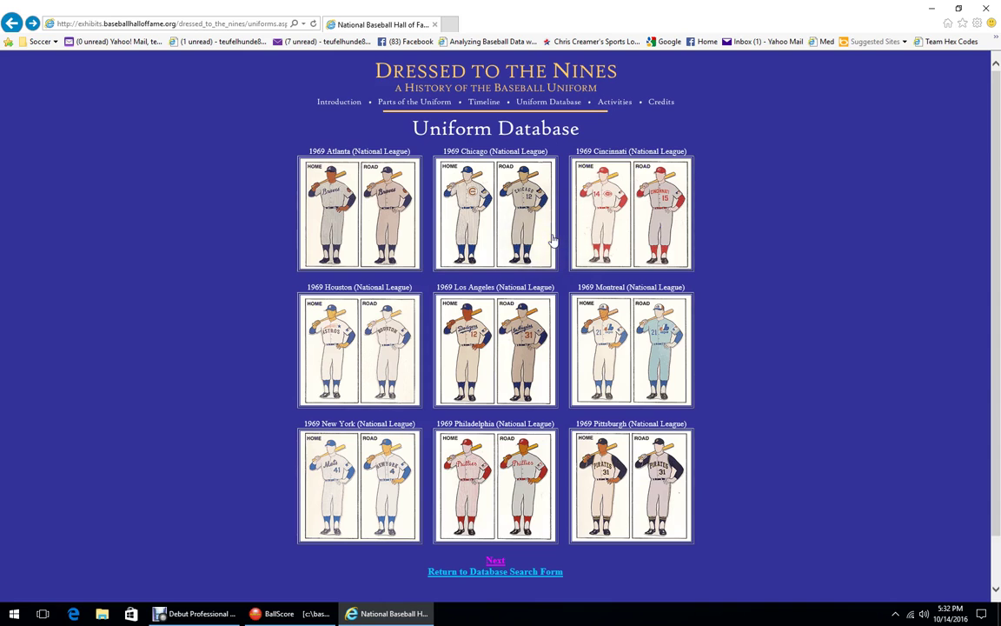
click(390, 235)
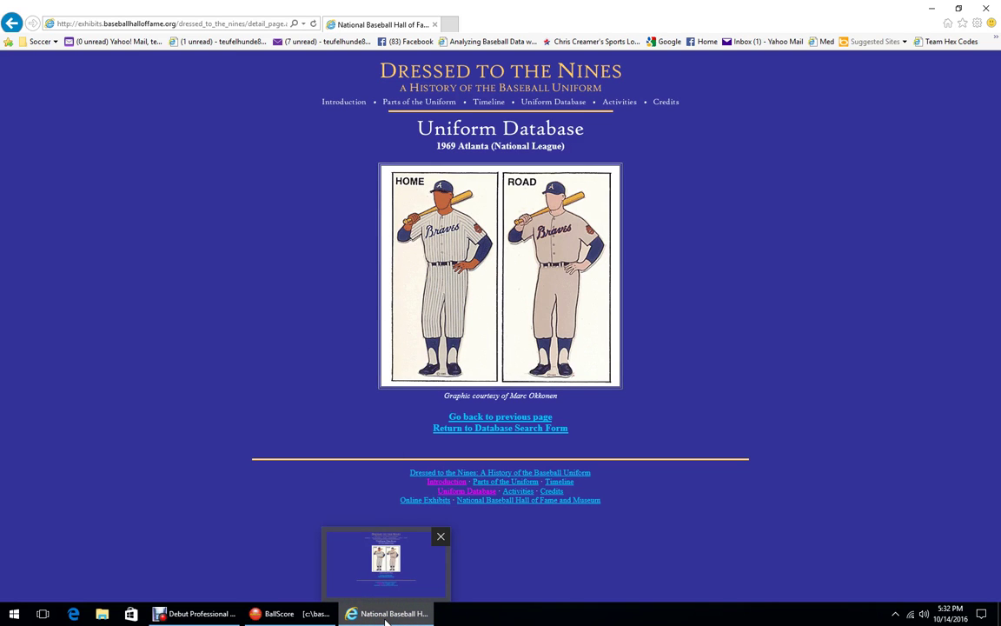
- Return to BallScore and assign the blue-gray tm27.ico icon to the Braves 1969 theme
click(311, 612)
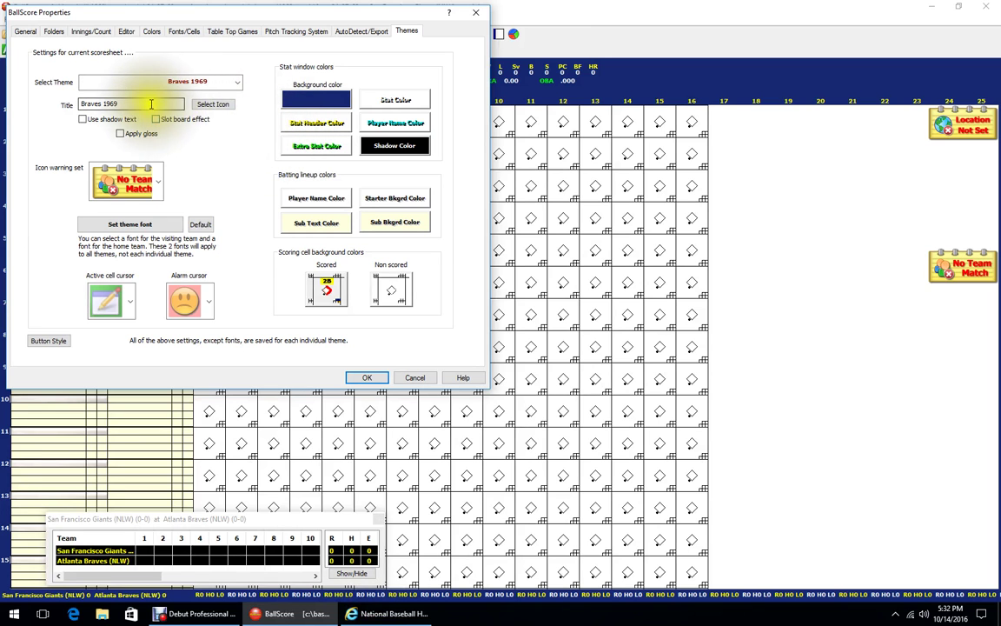
click(216, 105)
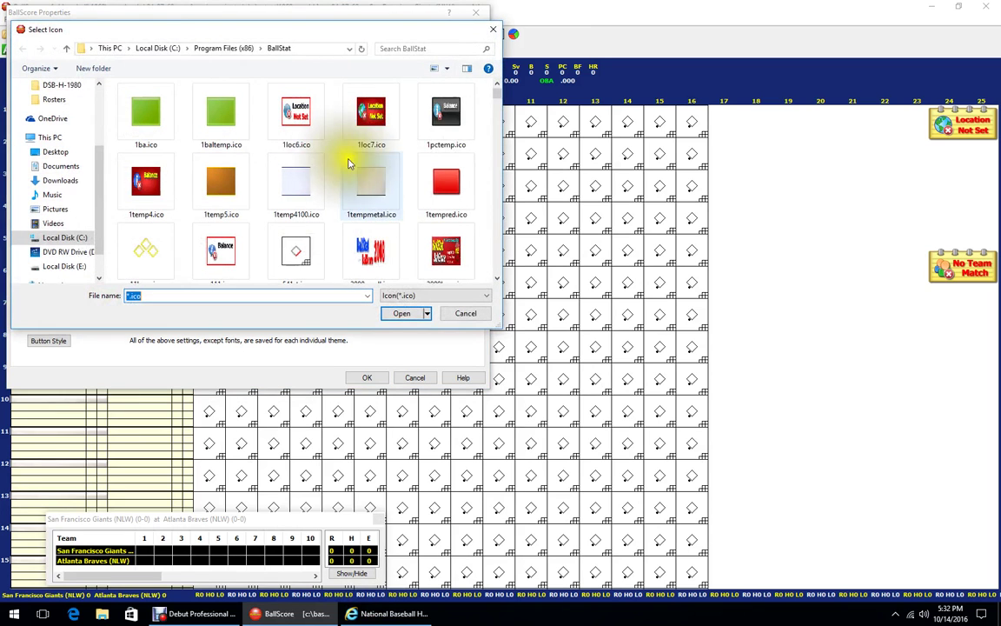
scroll(491, 148, down, 2)
scroll(490, 227, down, 10)
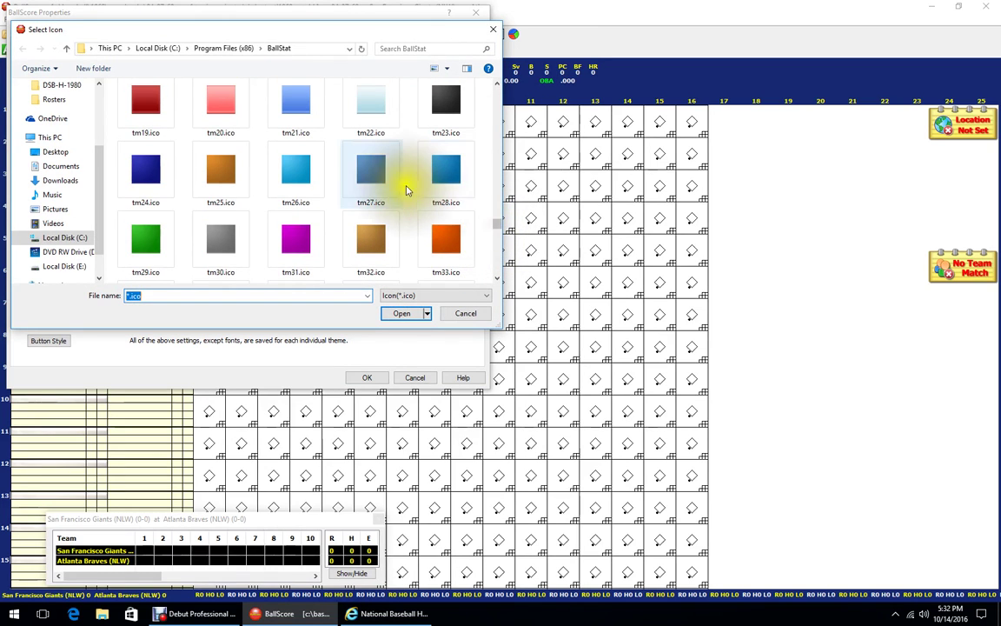
scroll(402, 190, up, 1)
click(377, 245)
click(396, 314)
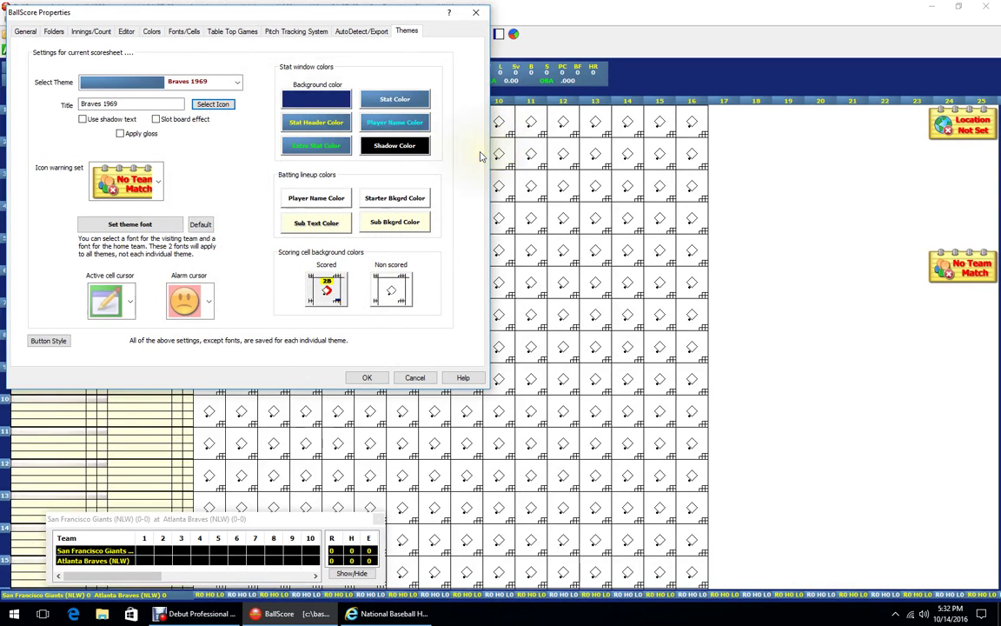
- Set the Braves 1969 stat window's background color and stat header color to dark blue (0, 64, 128)
click(322, 99)
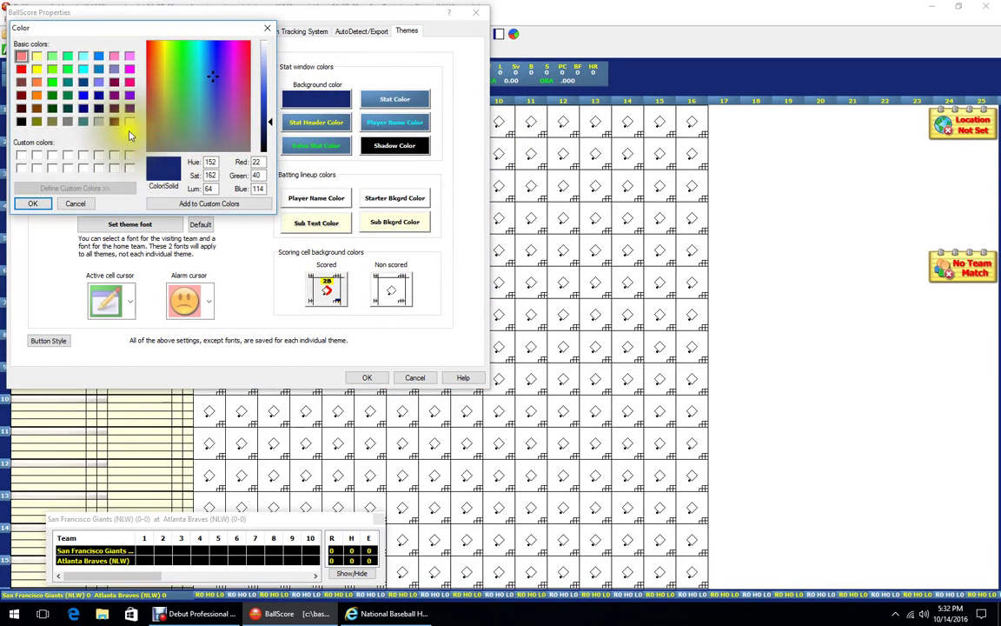
click(84, 82)
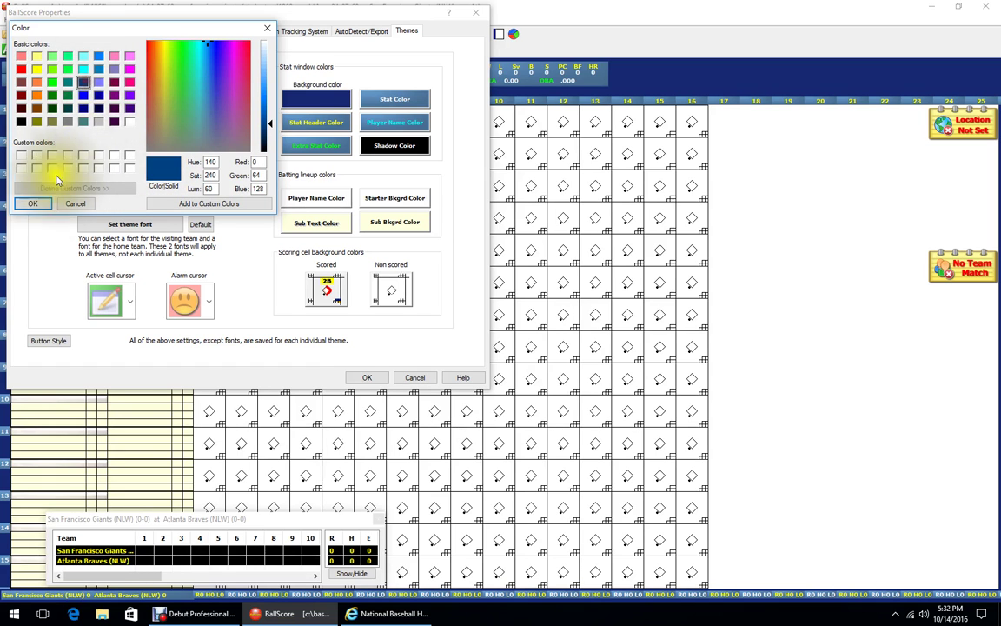
click(34, 205)
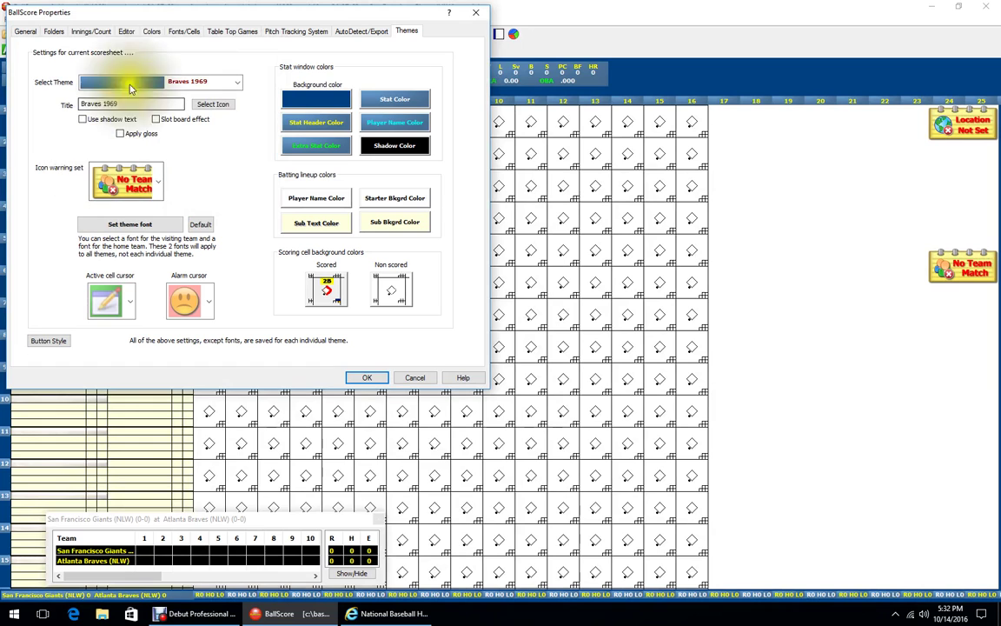
click(316, 125)
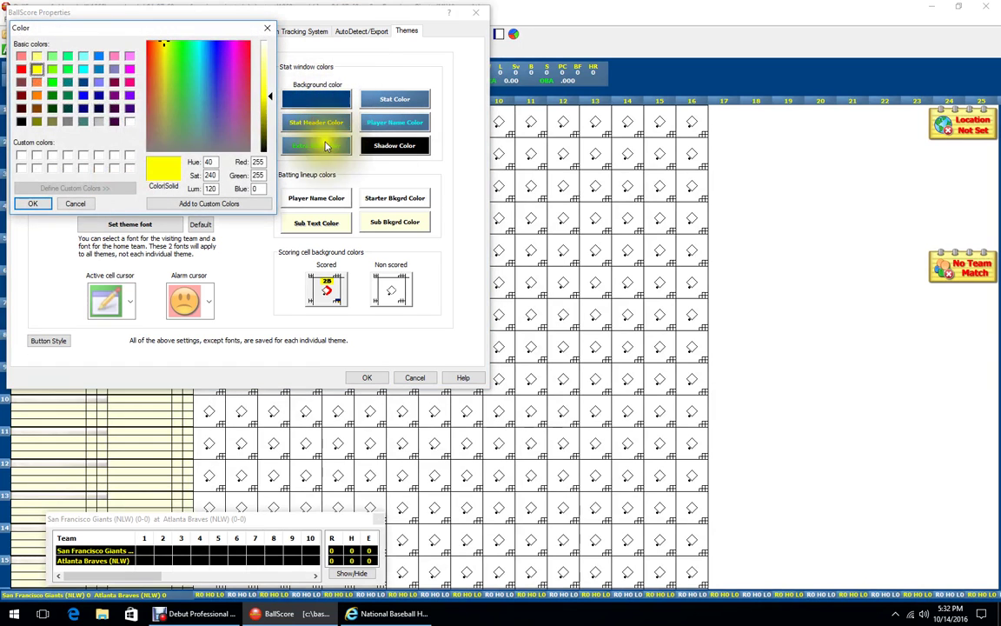
click(98, 96)
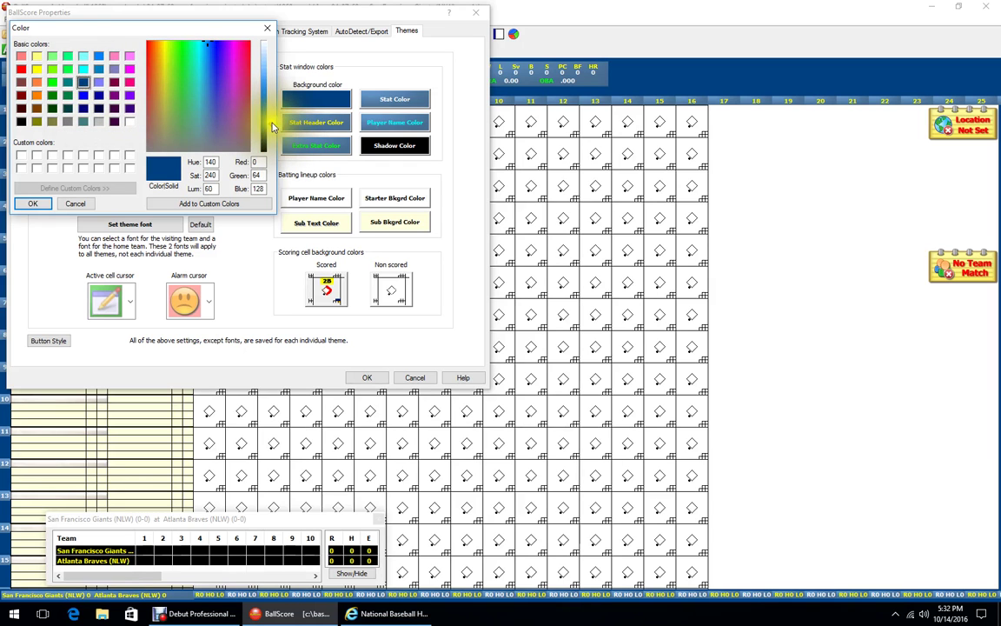
click(35, 203)
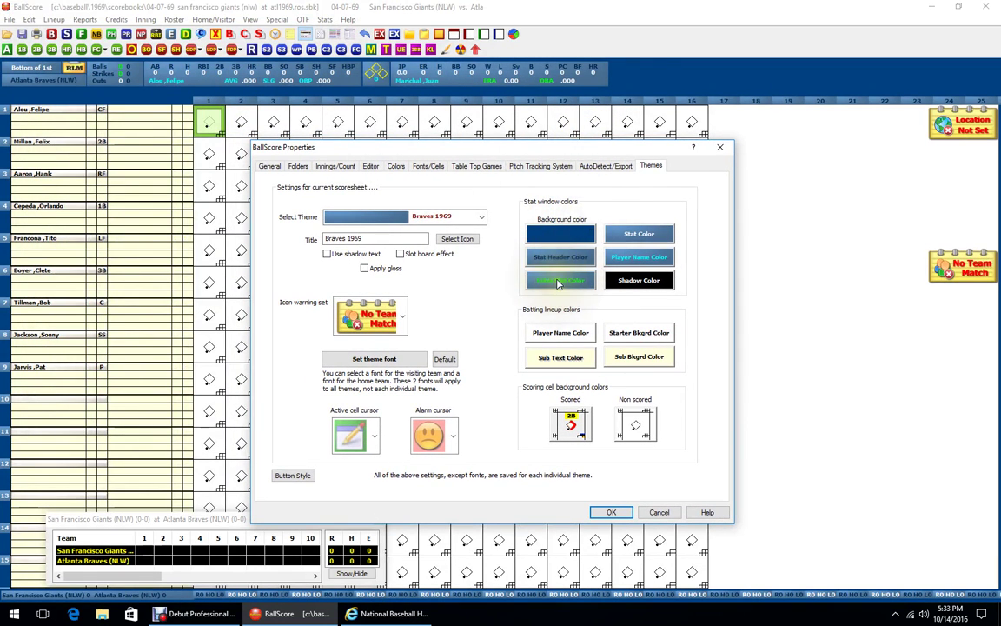
- Try dark red (185, 0, 0) and medium gray (128, 128, 128) as the stat window's extra stat color
click(558, 282)
click(266, 203)
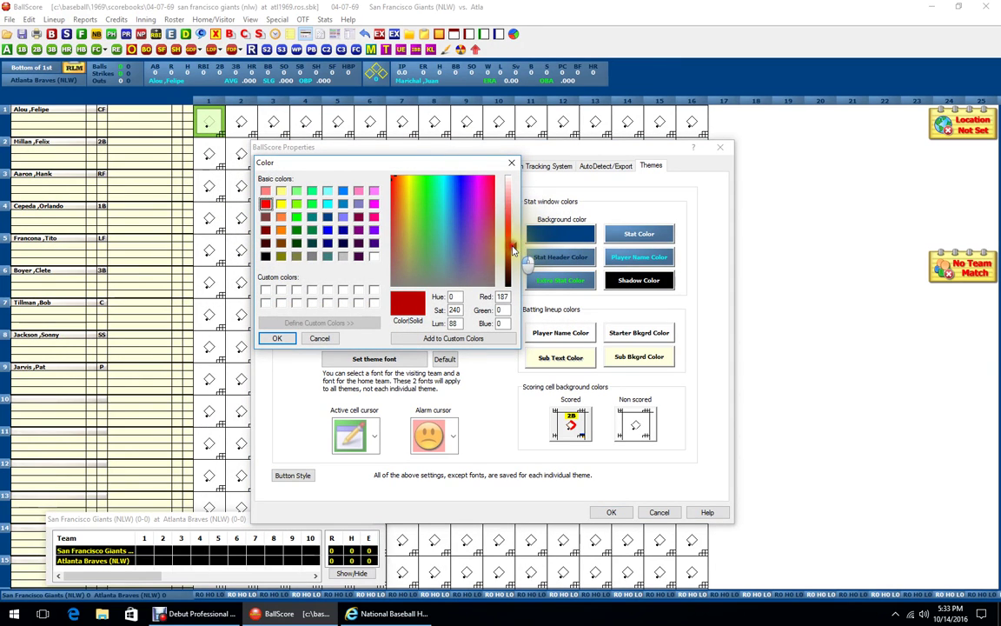
click(277, 338)
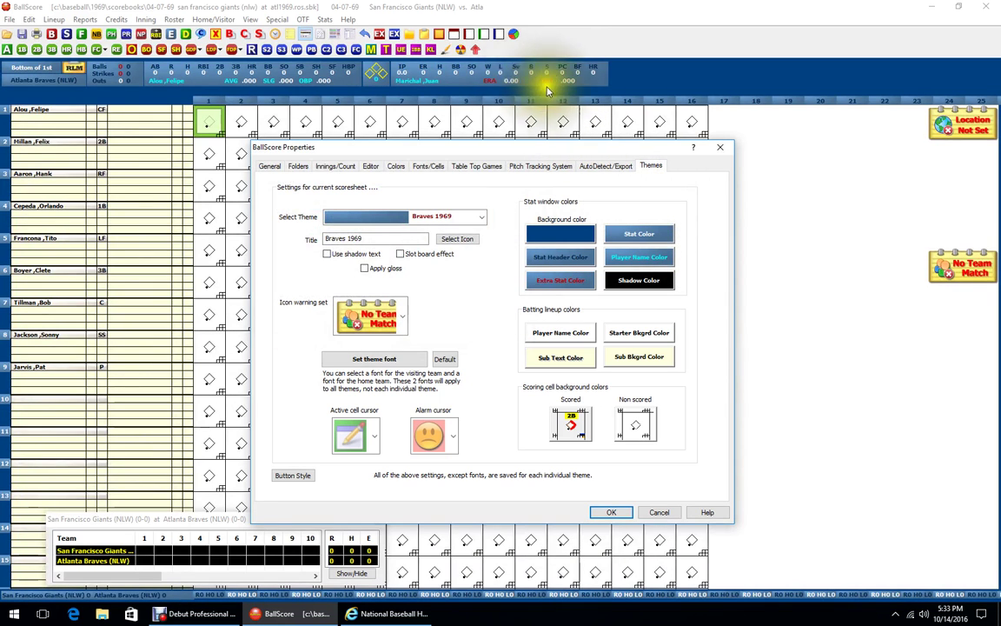
click(563, 278)
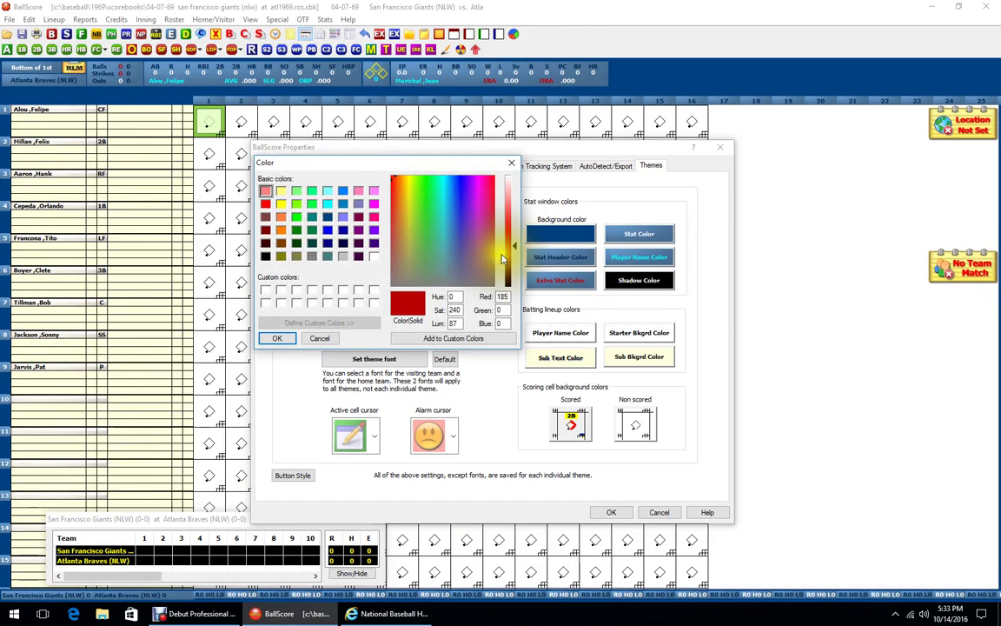
click(313, 256)
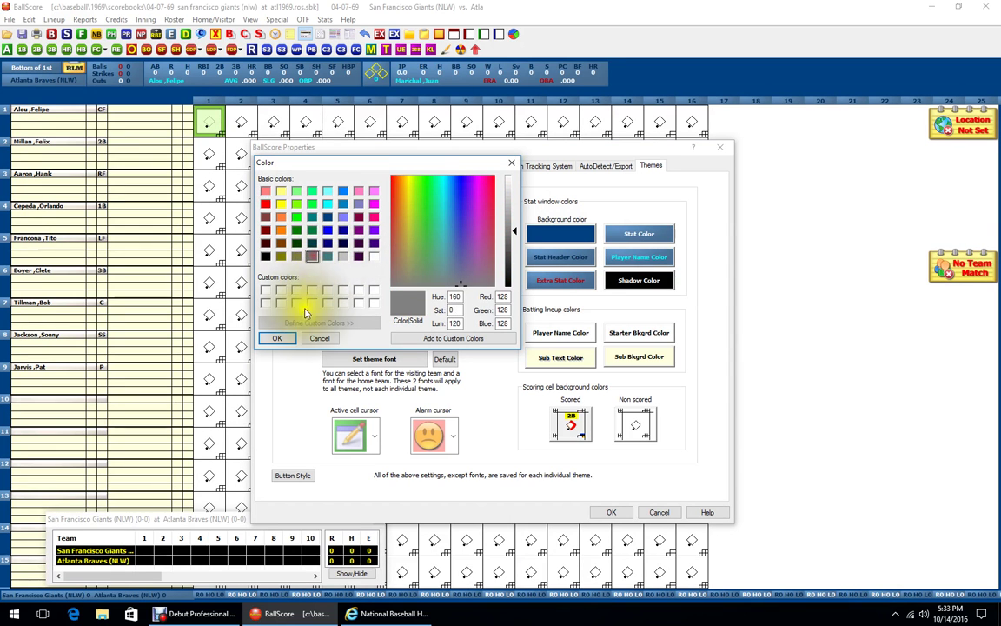
click(290, 341)
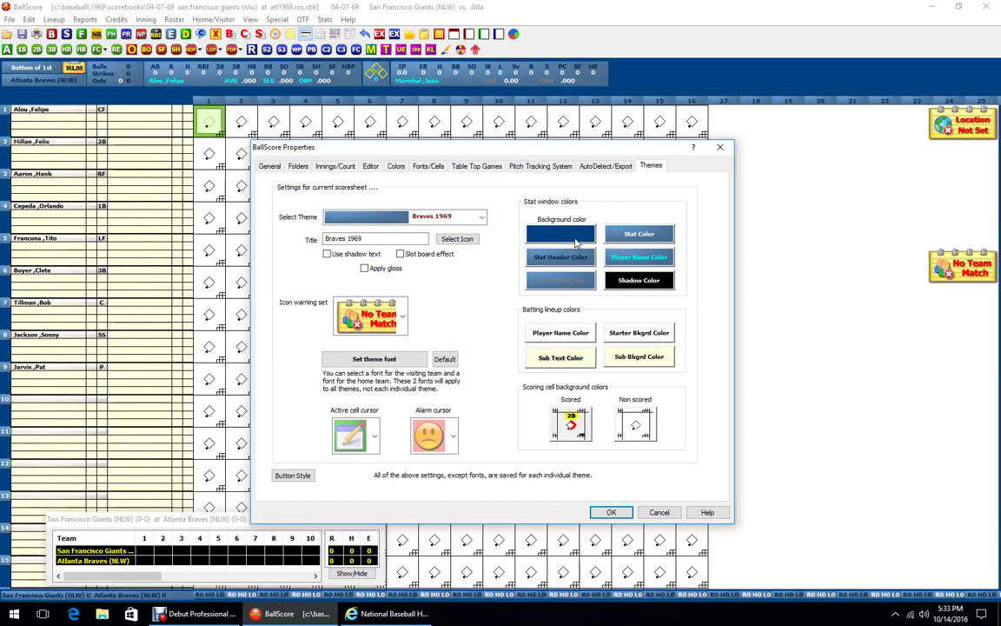
- Set the stat window's extra stat color to light gray and apply the Braves 1969 theme settings
click(561, 235)
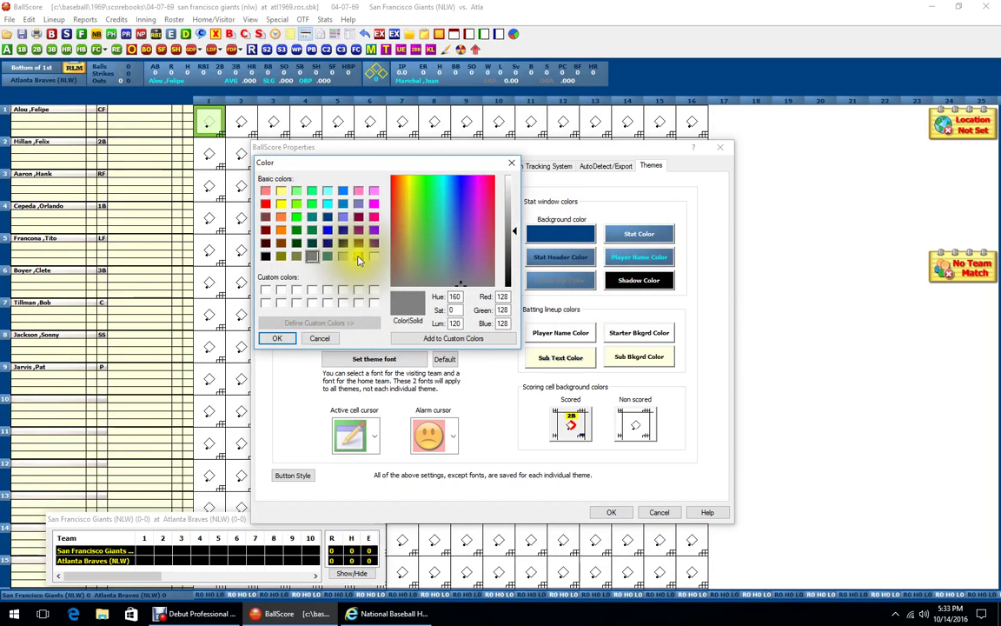
click(277, 338)
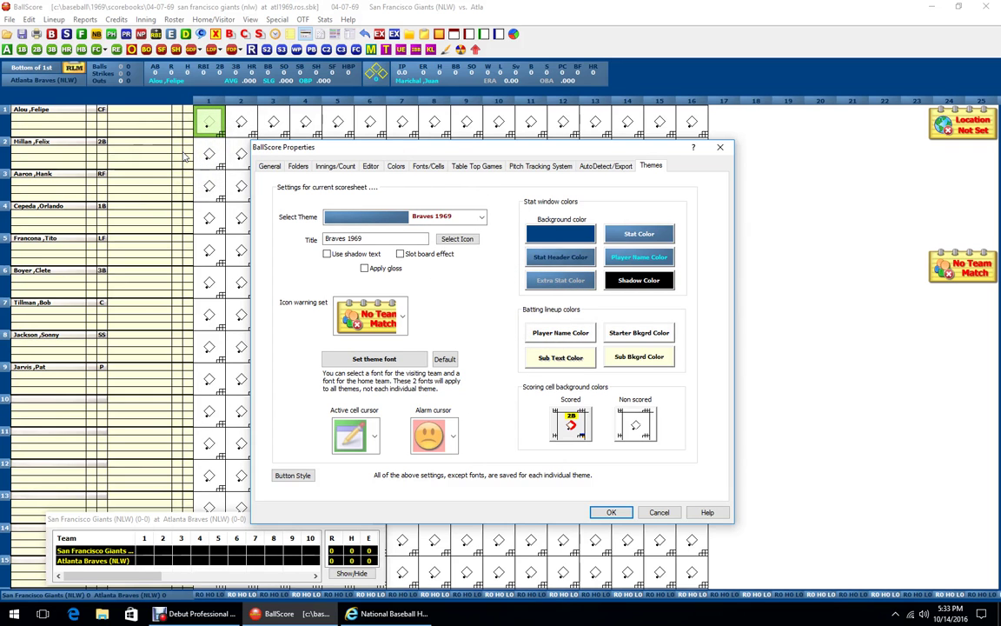
click(610, 511)
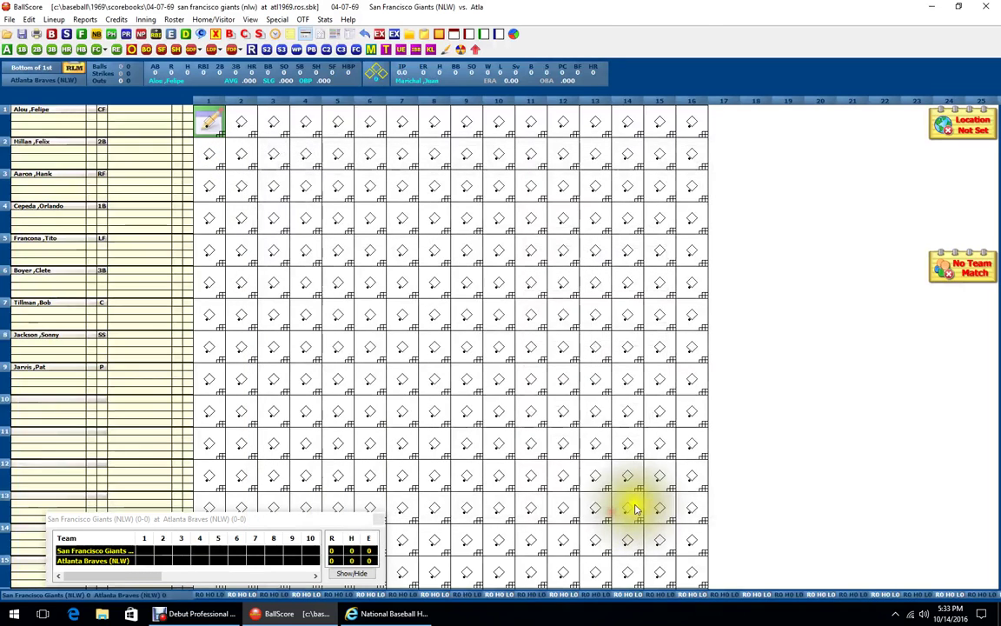
- Attach the current theme to the home Atlanta Braves roster in the Roster and Lineup Manager and accept the changes
click(77, 76)
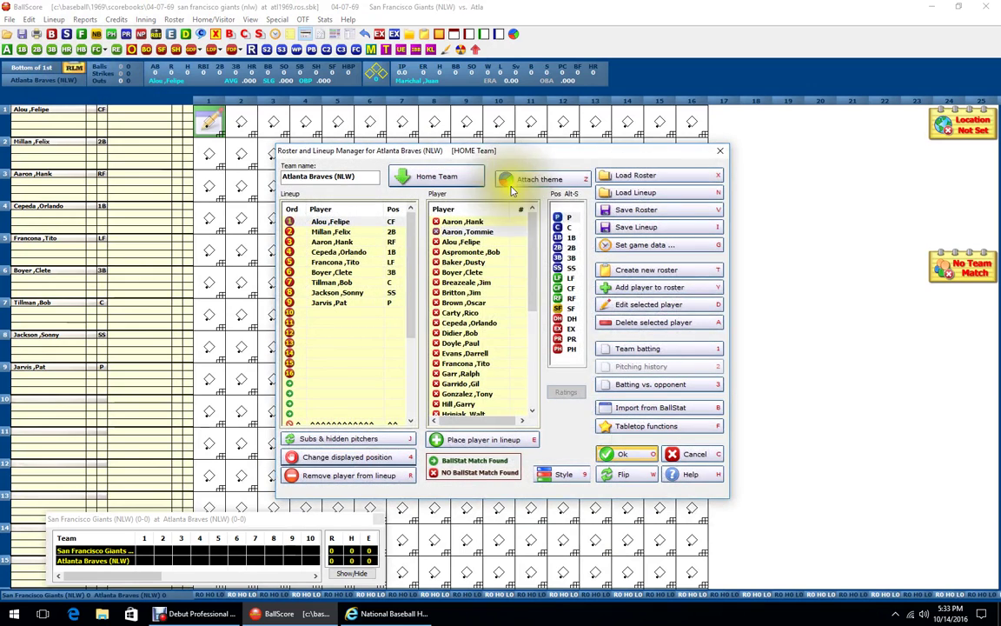
click(542, 179)
click(535, 349)
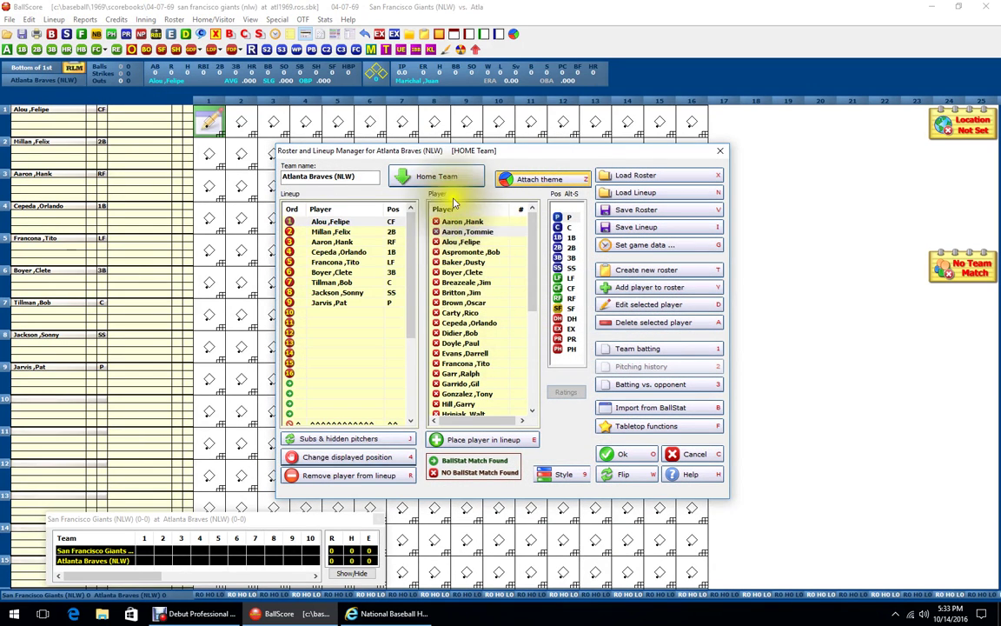
click(626, 454)
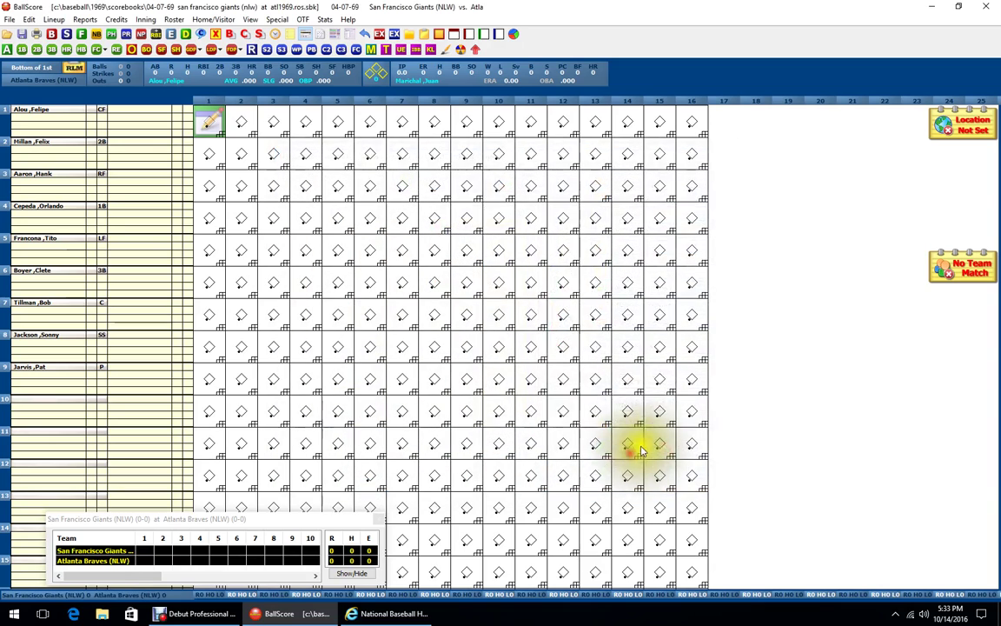
- Review the home Atlanta Braves roster and lineup in the Roster and Lineup Manager
click(74, 67)
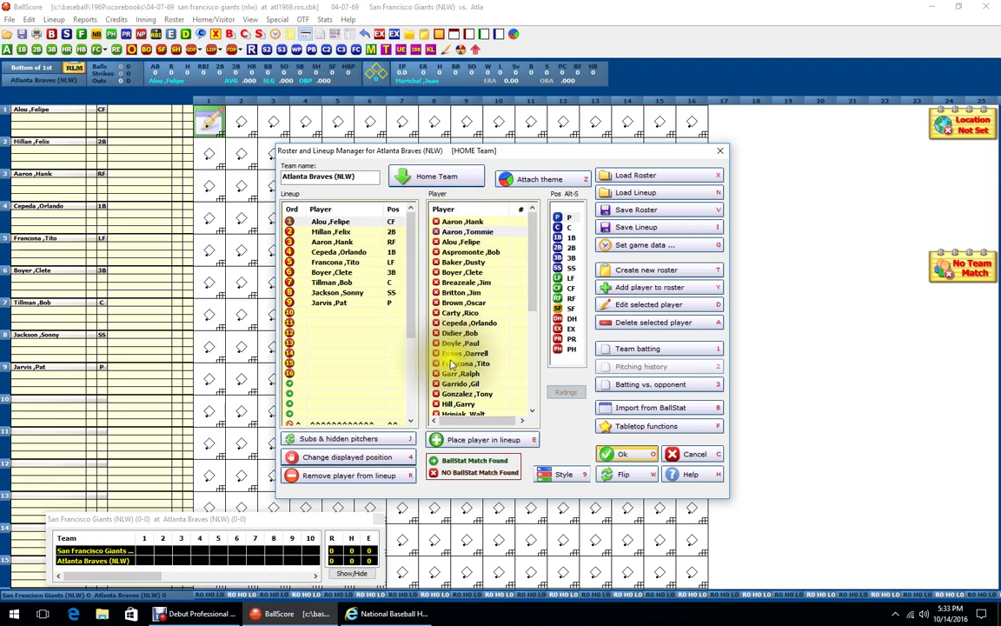
drag(533, 279, 537, 252)
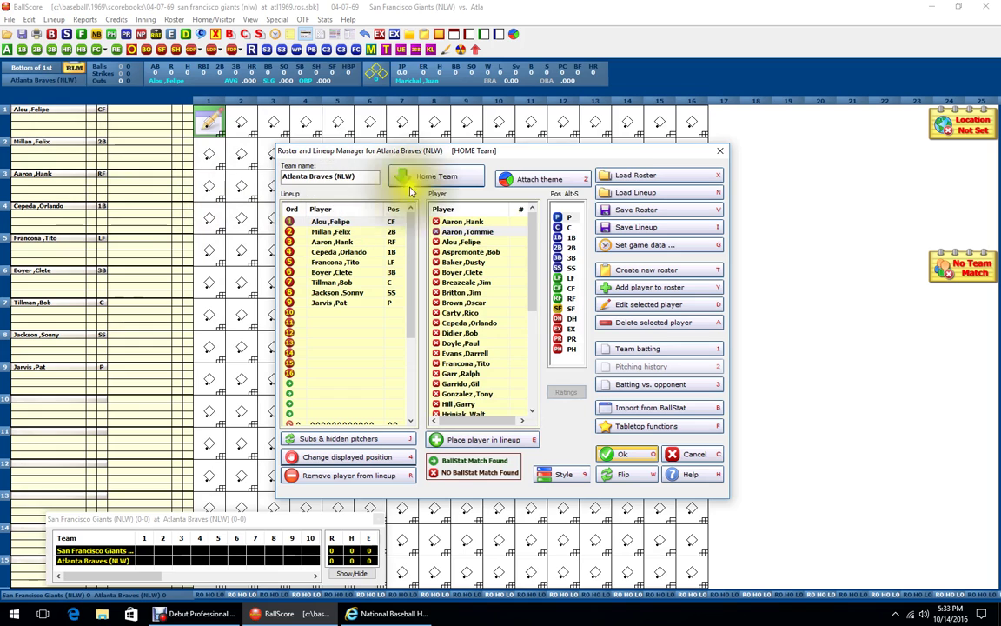
click(626, 454)
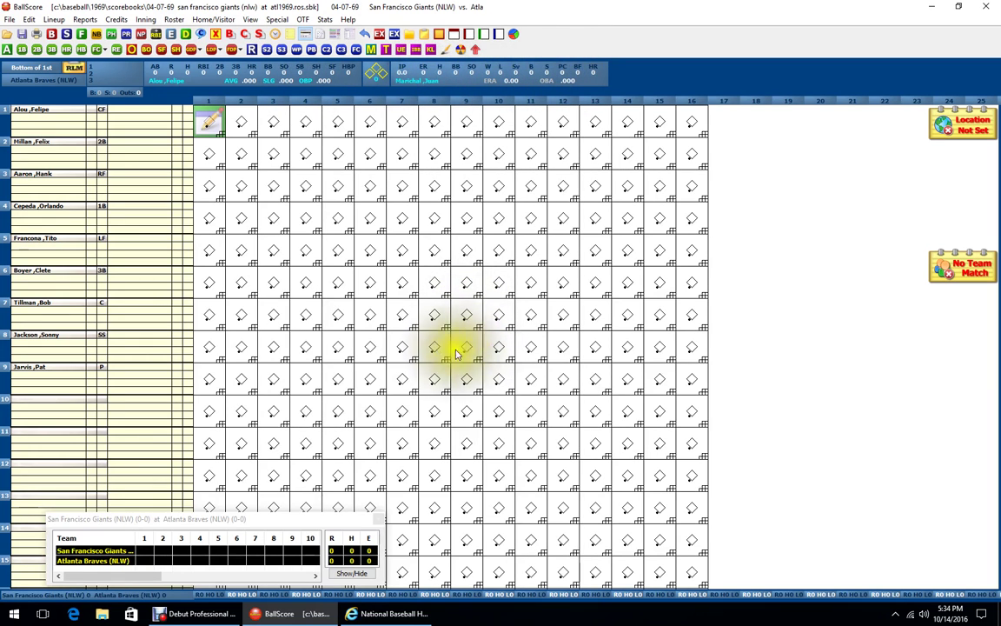
click(223, 520)
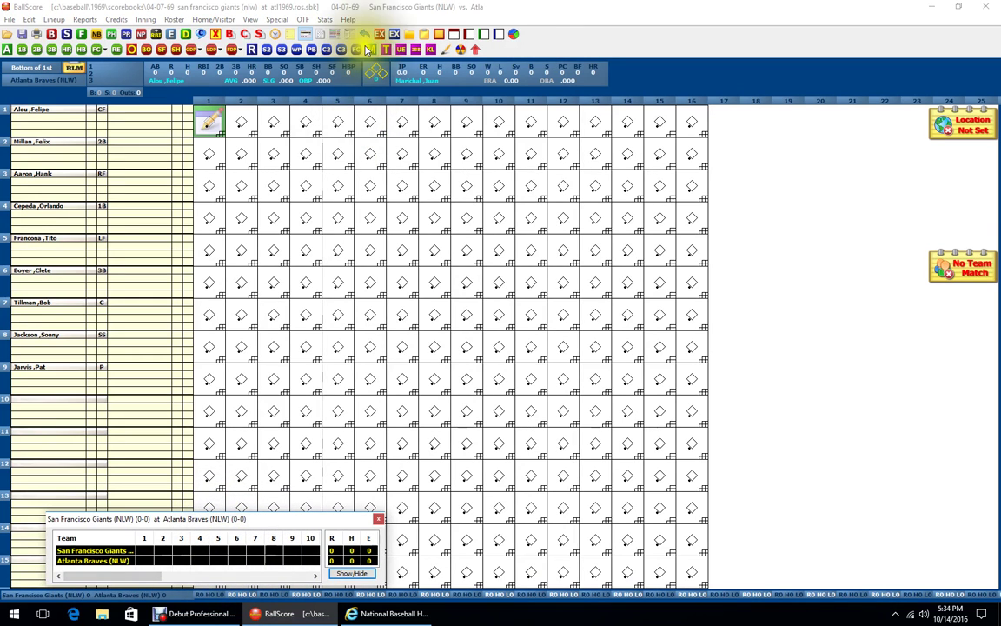
click(307, 34)
click(306, 33)
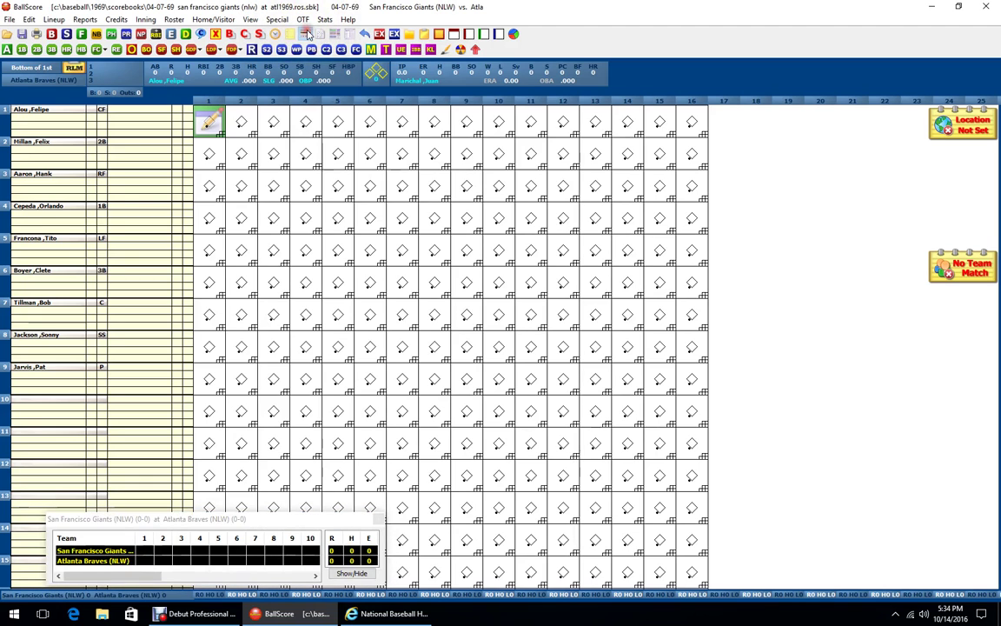
- Set the game location to Fulton County Stadium
click(962, 127)
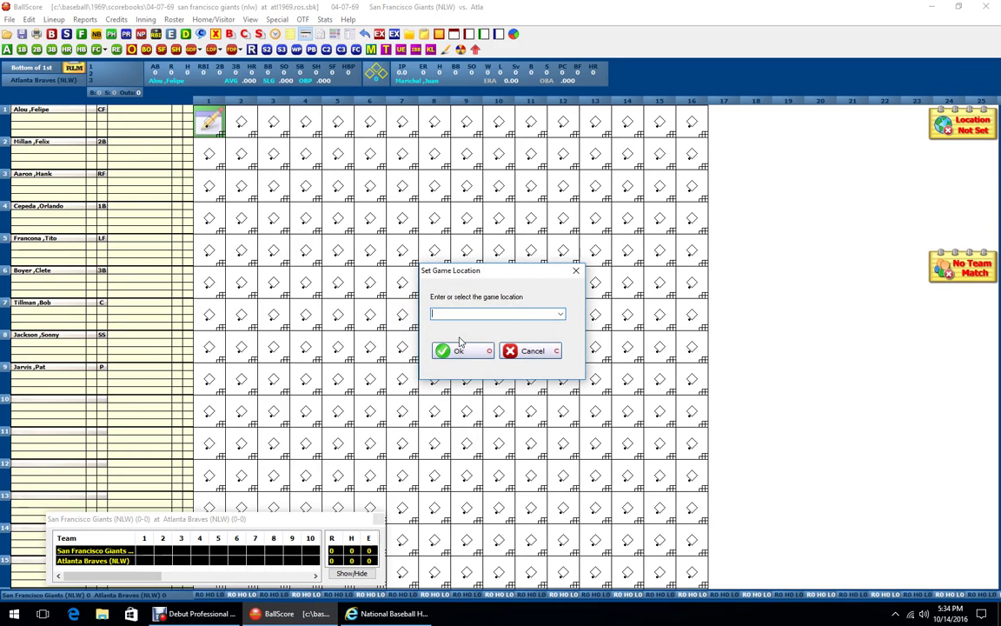
click(561, 314)
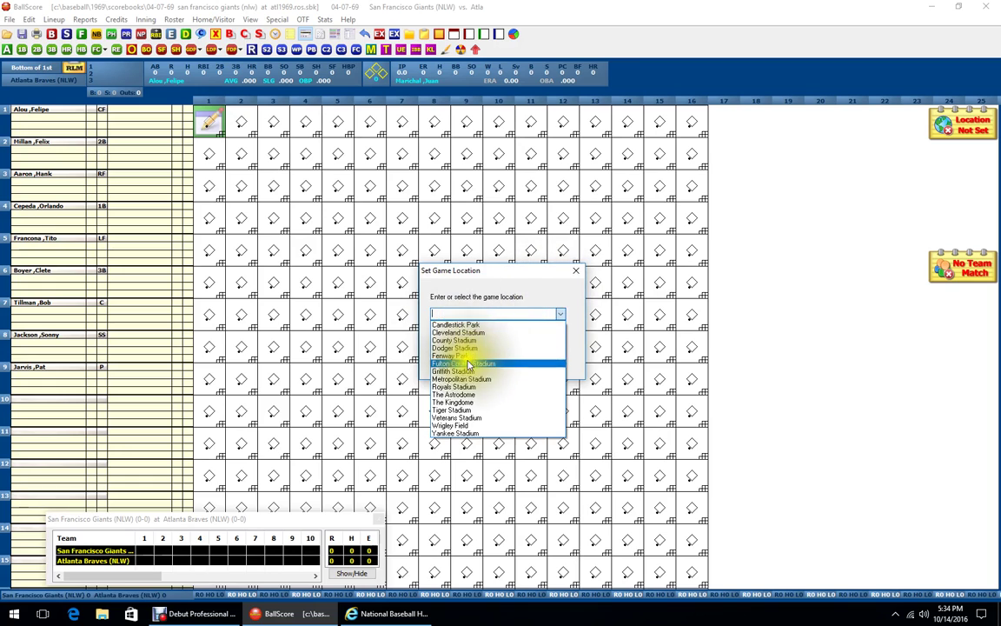
click(469, 364)
click(465, 349)
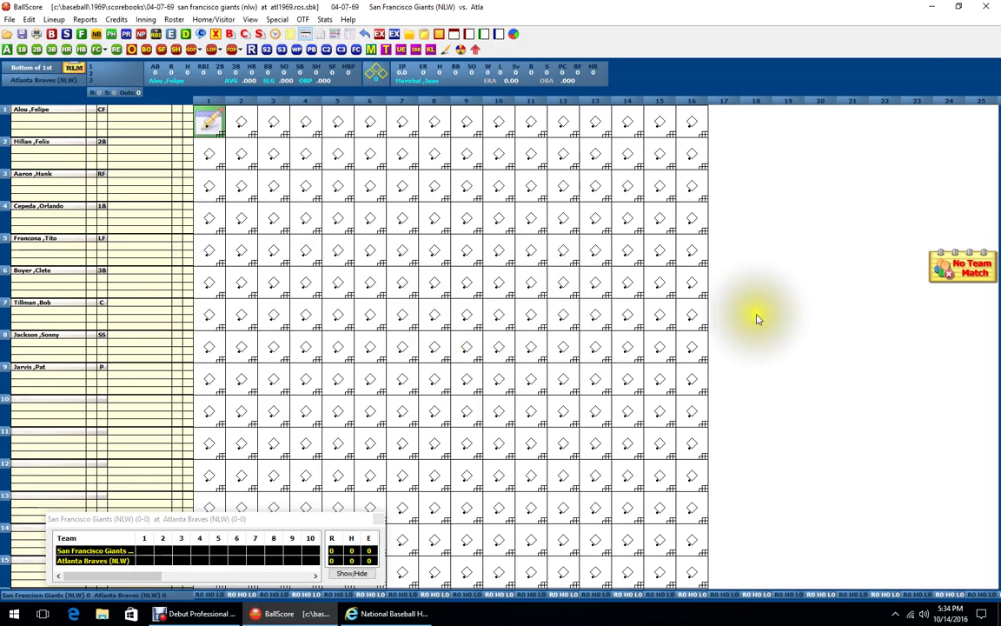
click(975, 276)
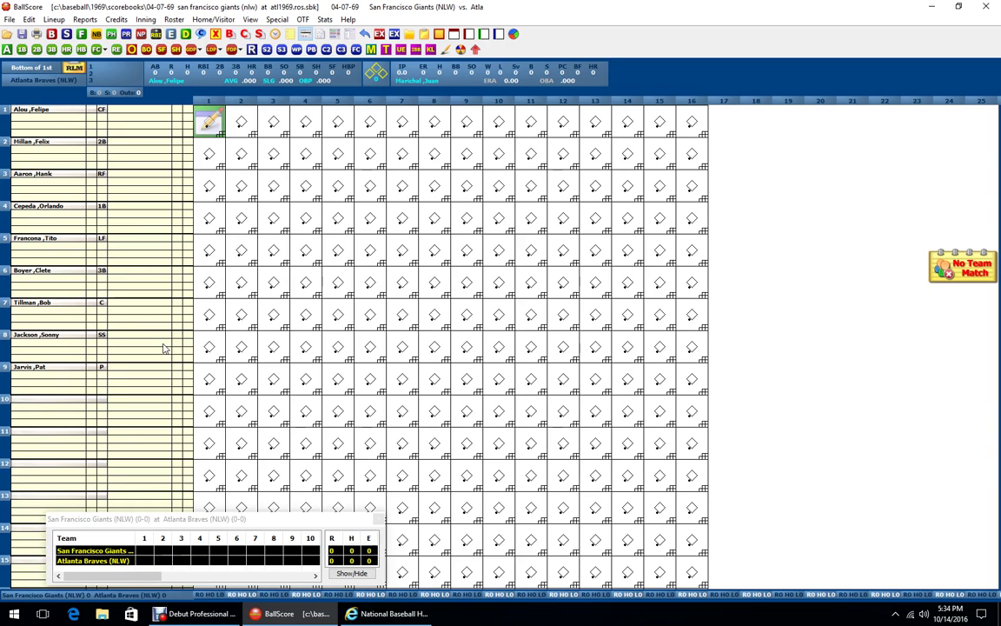
click(397, 280)
click(397, 281)
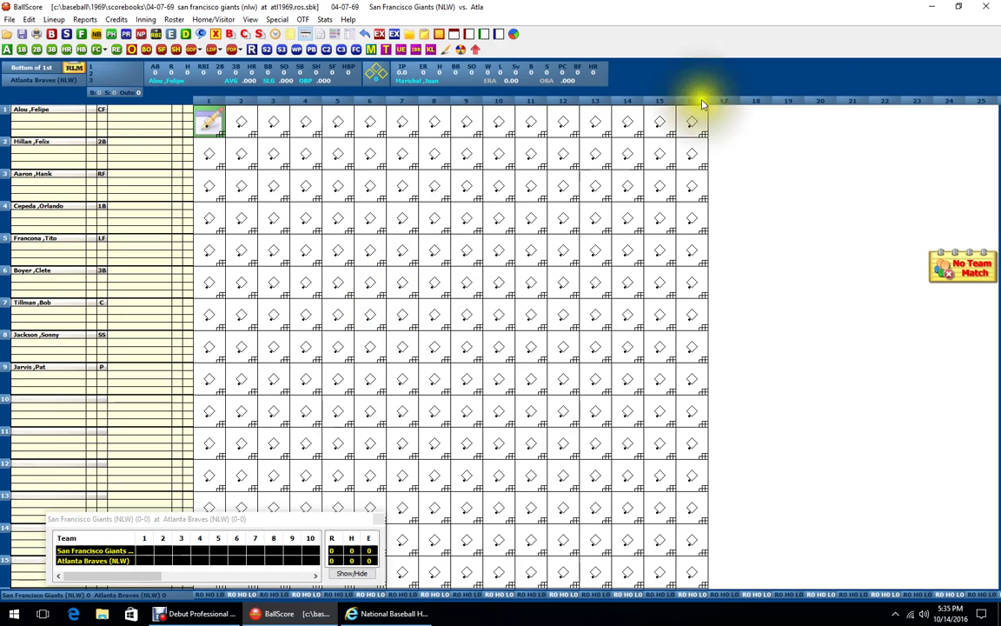
- Close BallScore with the Giants at Braves scorebook
click(991, 9)
click(481, 358)
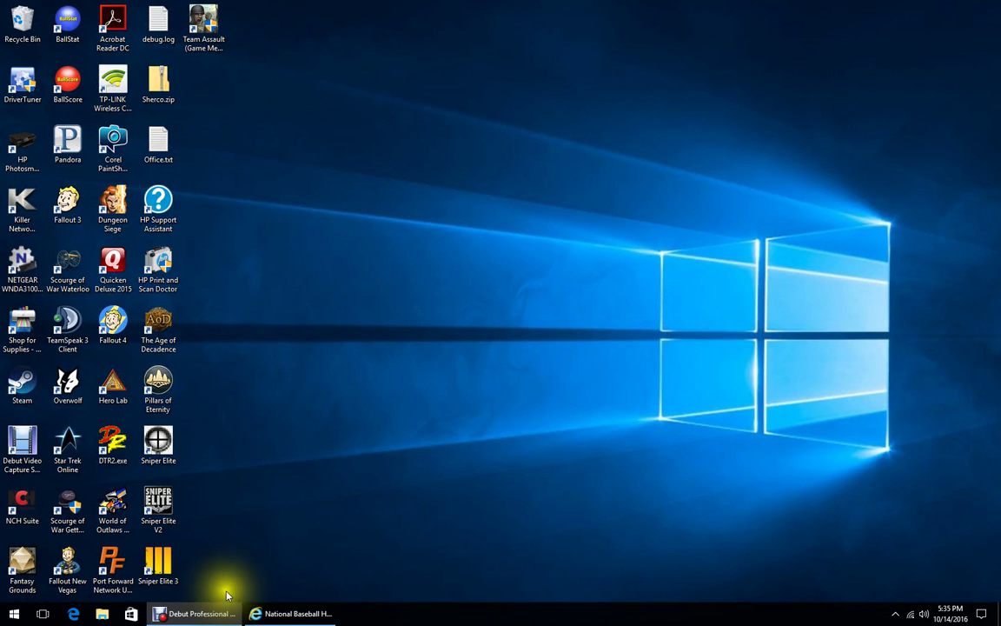
- Switch to Internet Explorer, search Google for retrosheet and open the Retrosheet home page
click(294, 616)
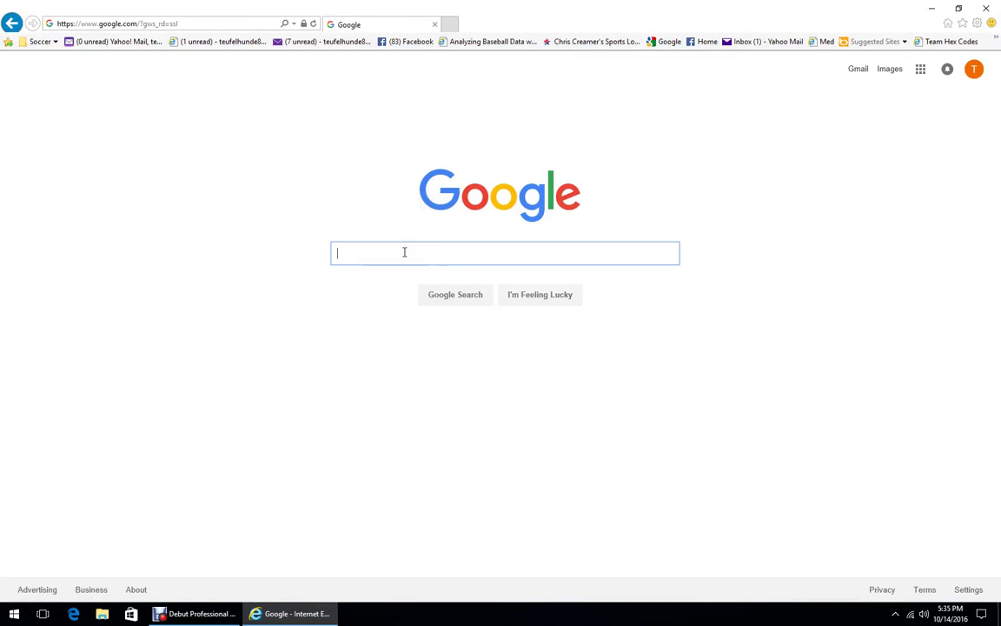
text(retrosheet)
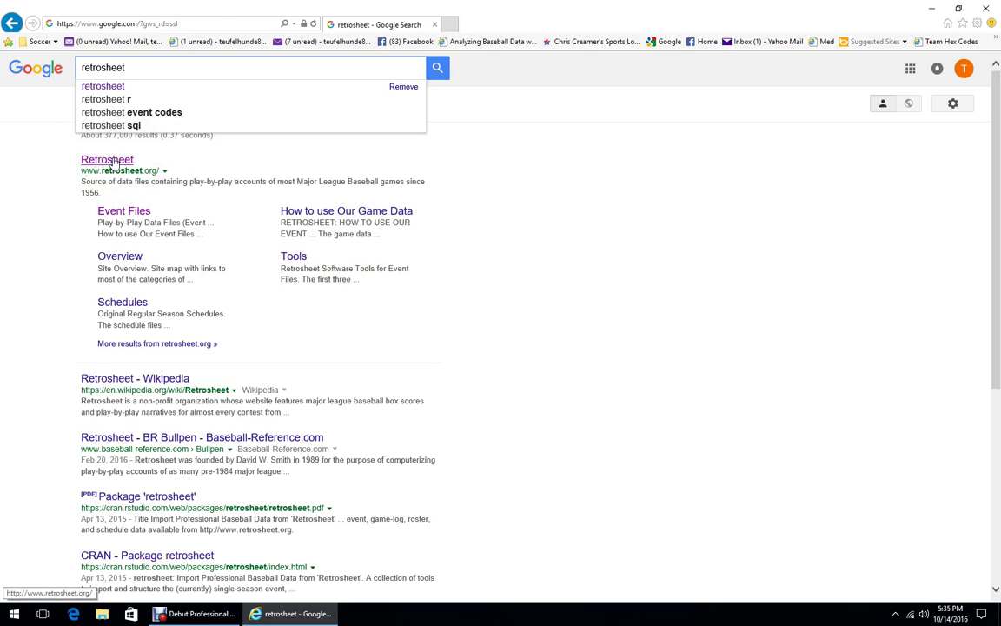
click(135, 217)
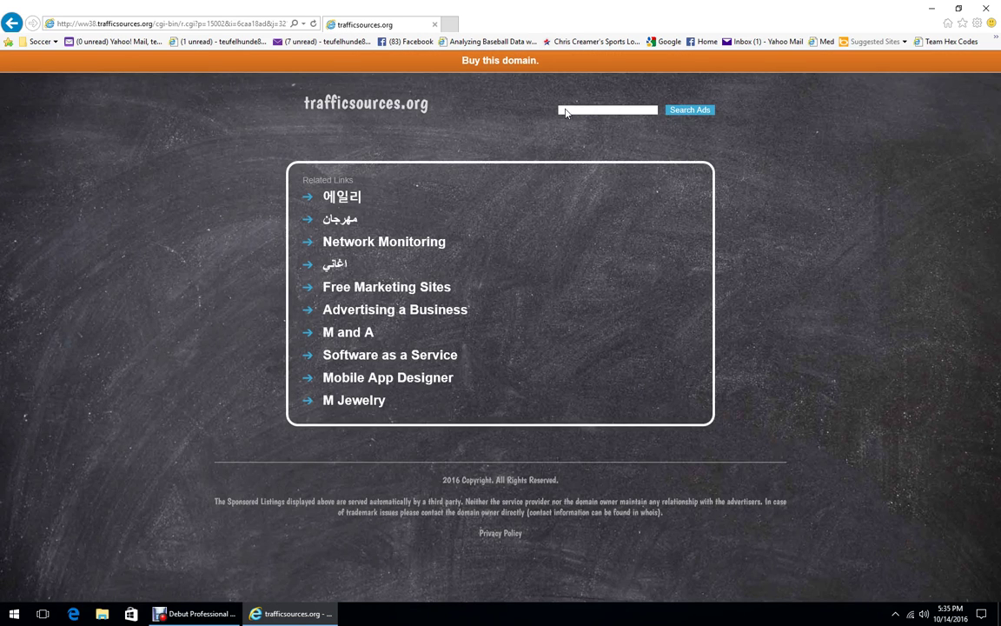
click(13, 26)
click(108, 161)
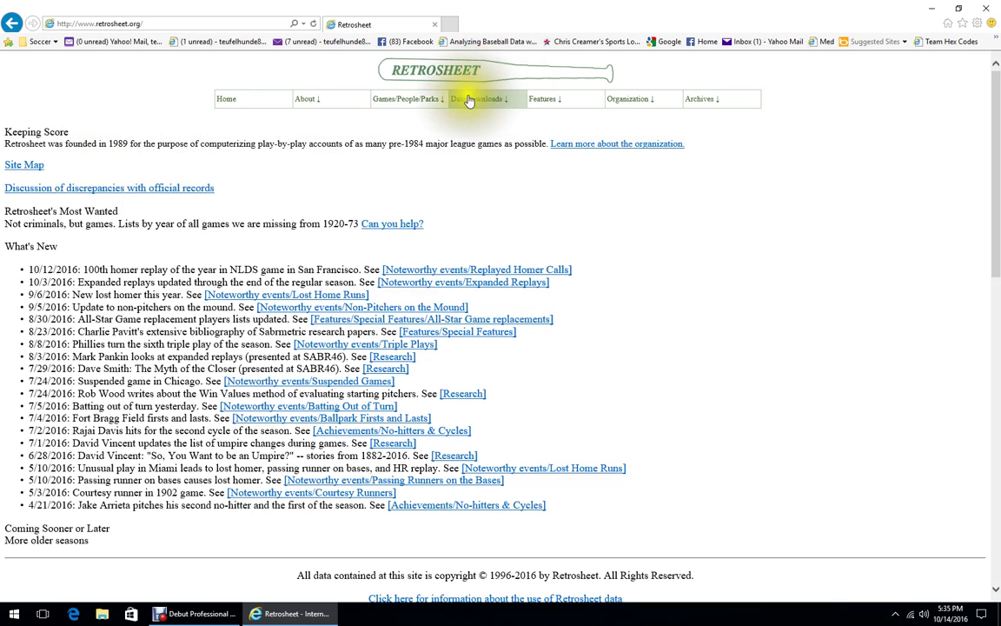
- Open Retrosheet's play-by-play data files page and request the 1969 regular season event files
mouse_move(469, 101)
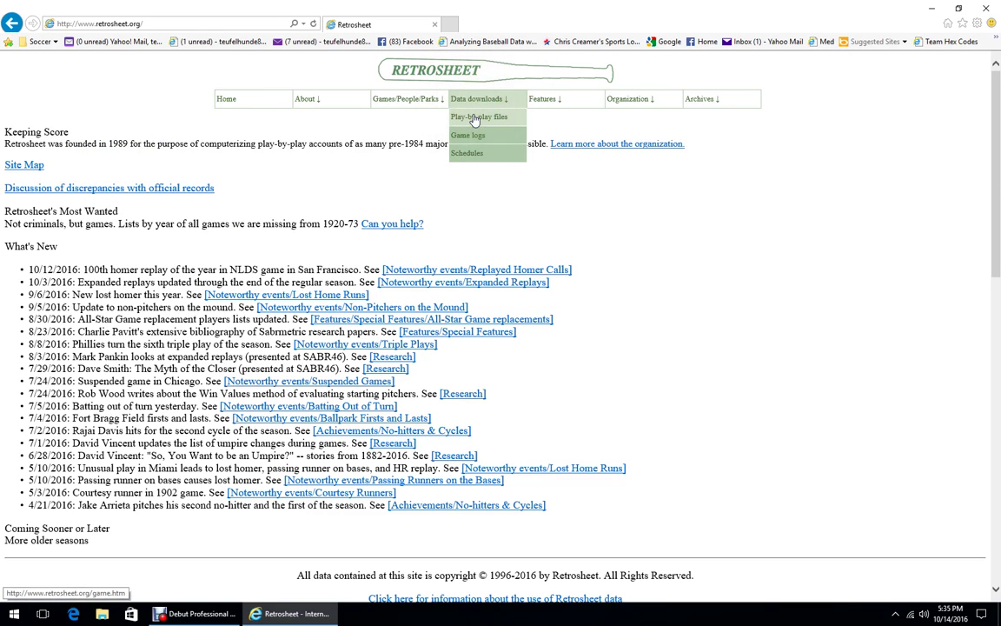
click(474, 119)
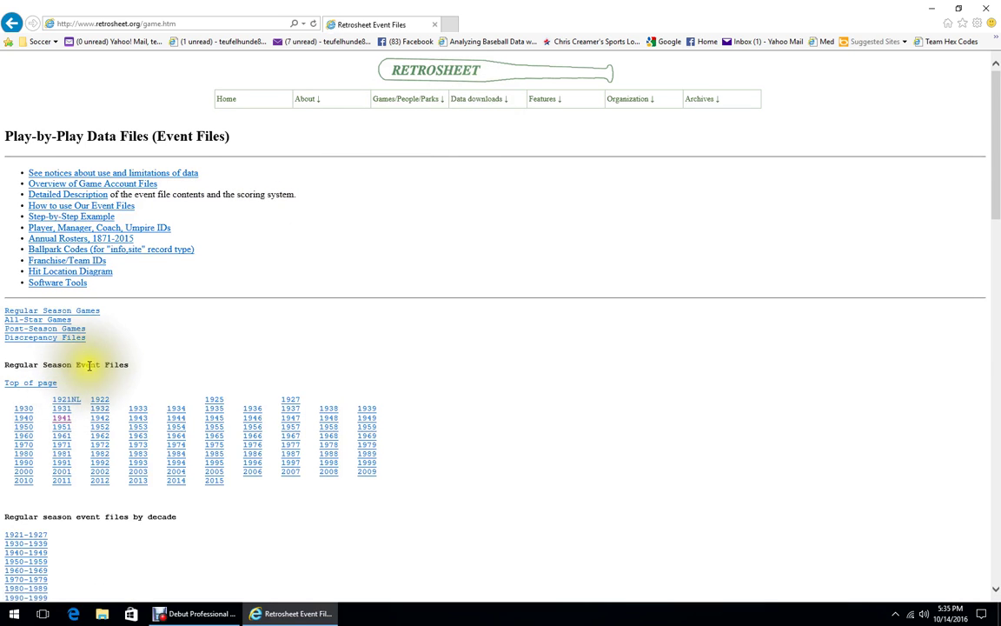
scroll(96, 365, down, 2)
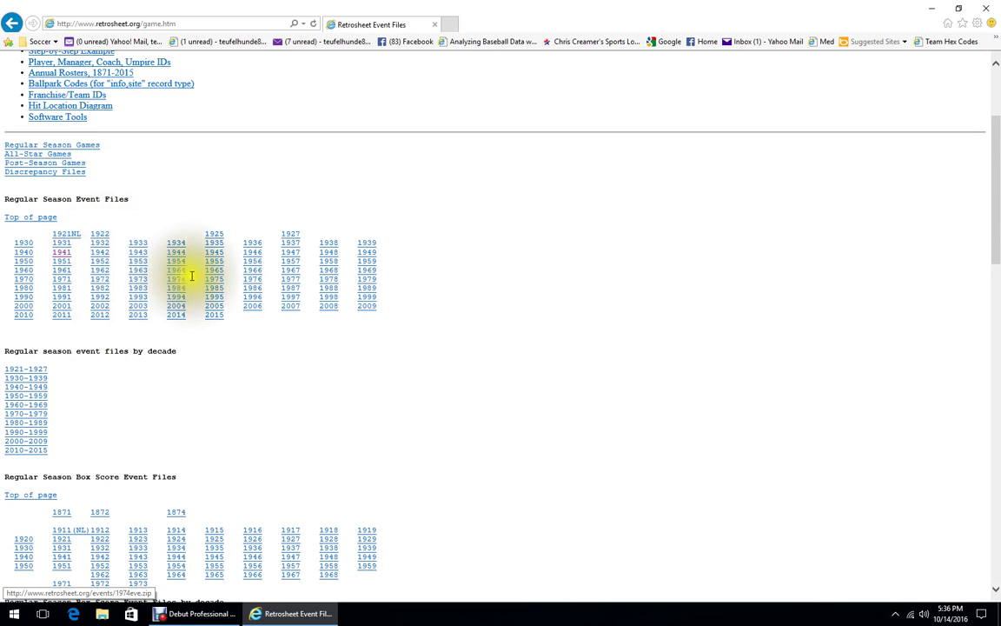
click(366, 270)
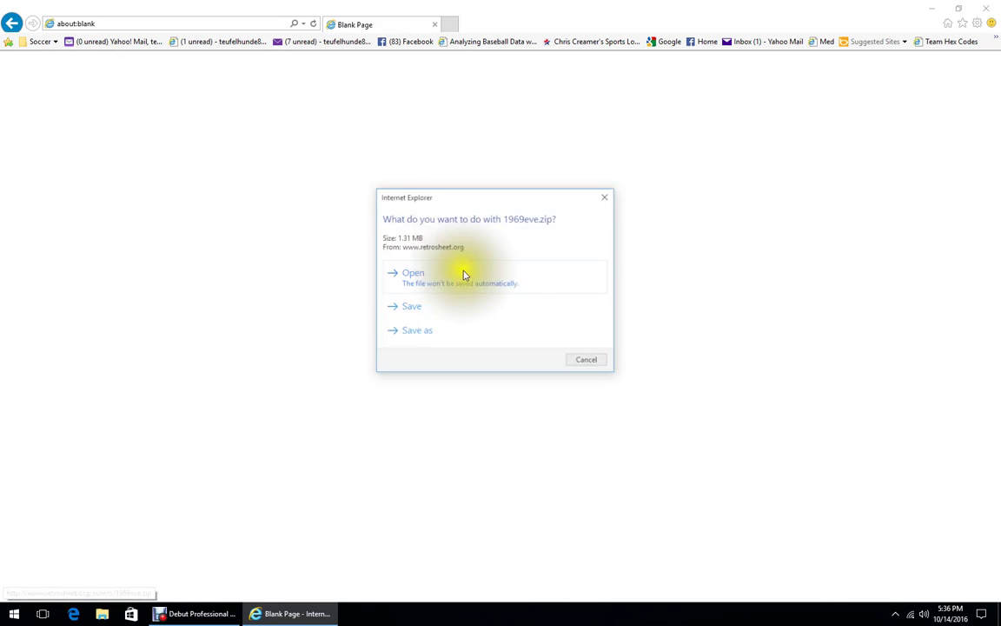
- Try to save 1969eve.zip in the C:\Baseball\1969 folder, replacing the existing copy, and dismiss the download notification
click(429, 333)
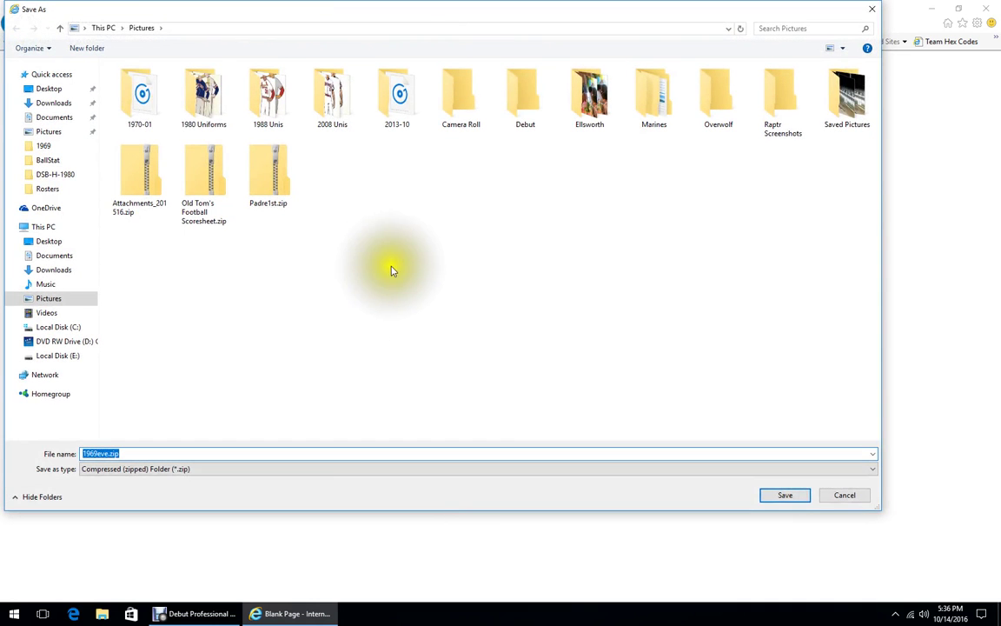
click(54, 147)
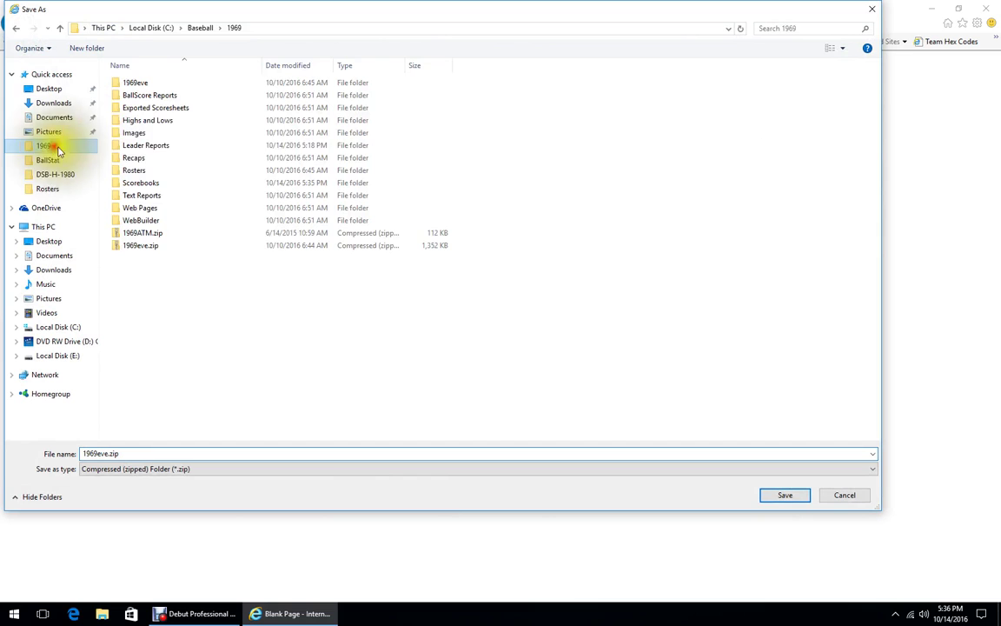
click(157, 250)
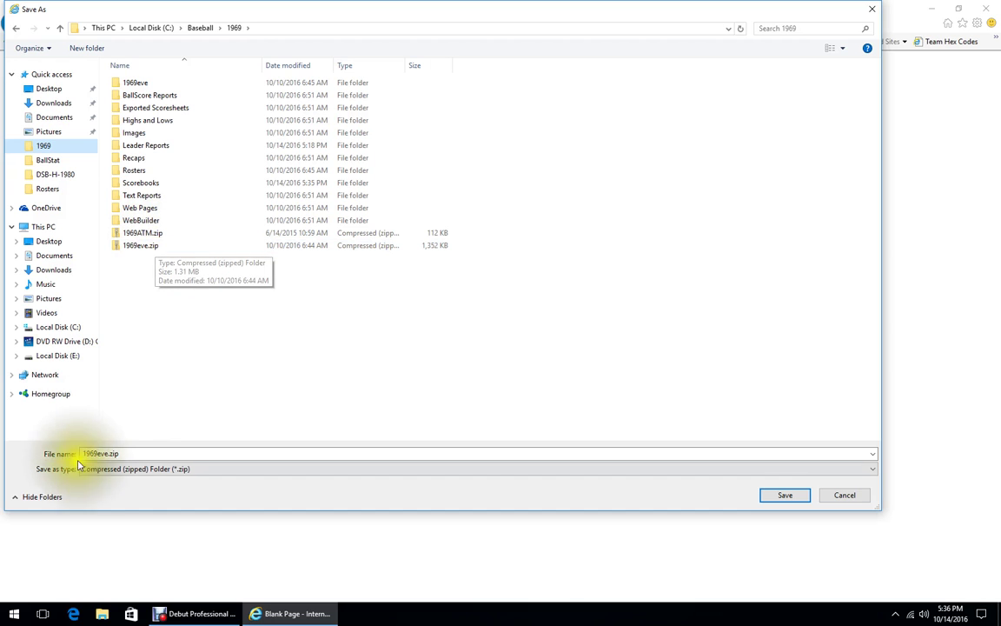
click(113, 454)
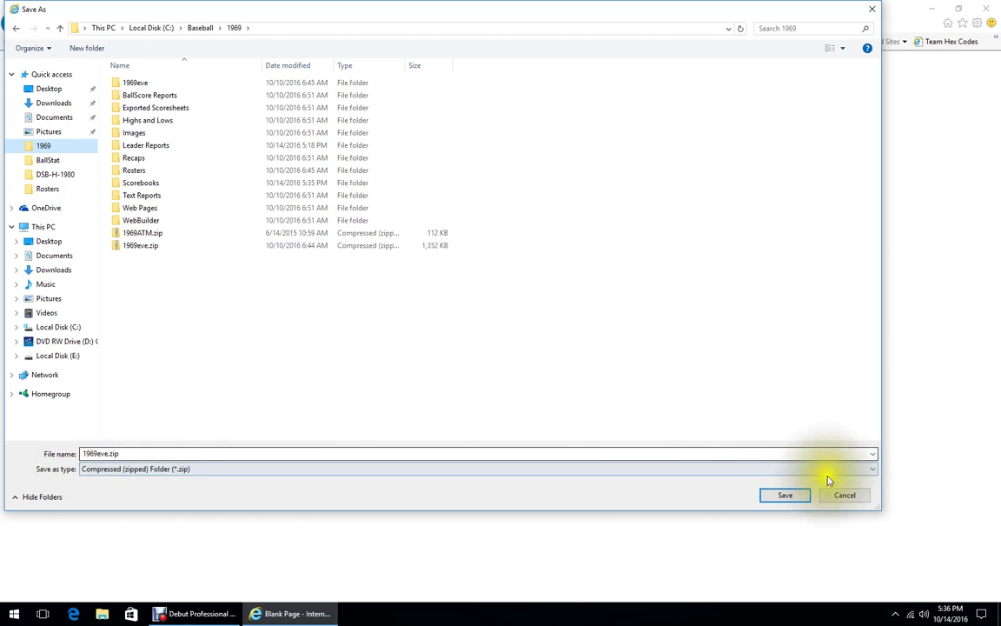
click(787, 495)
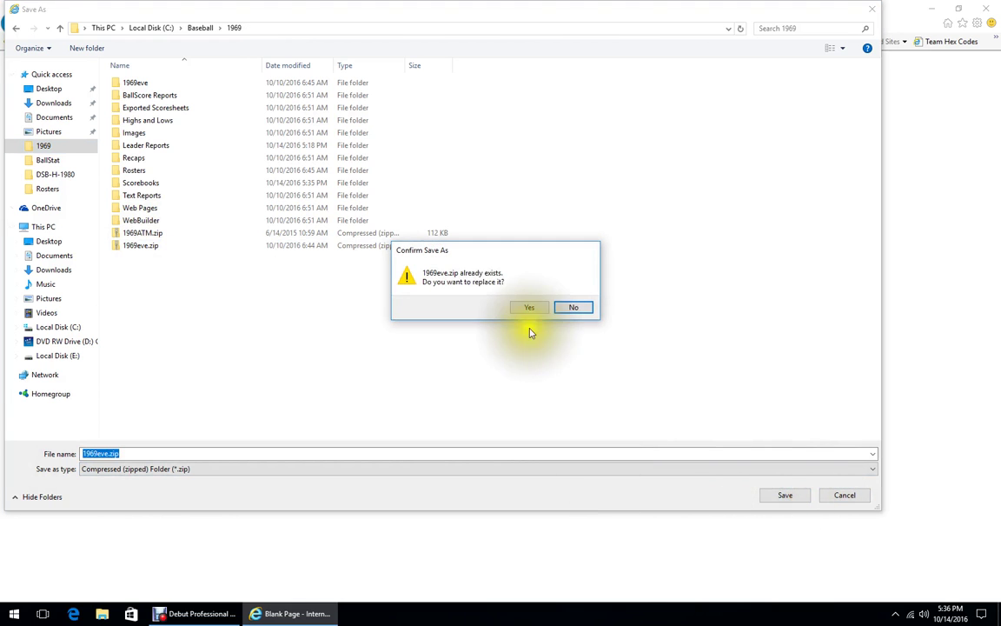
click(526, 308)
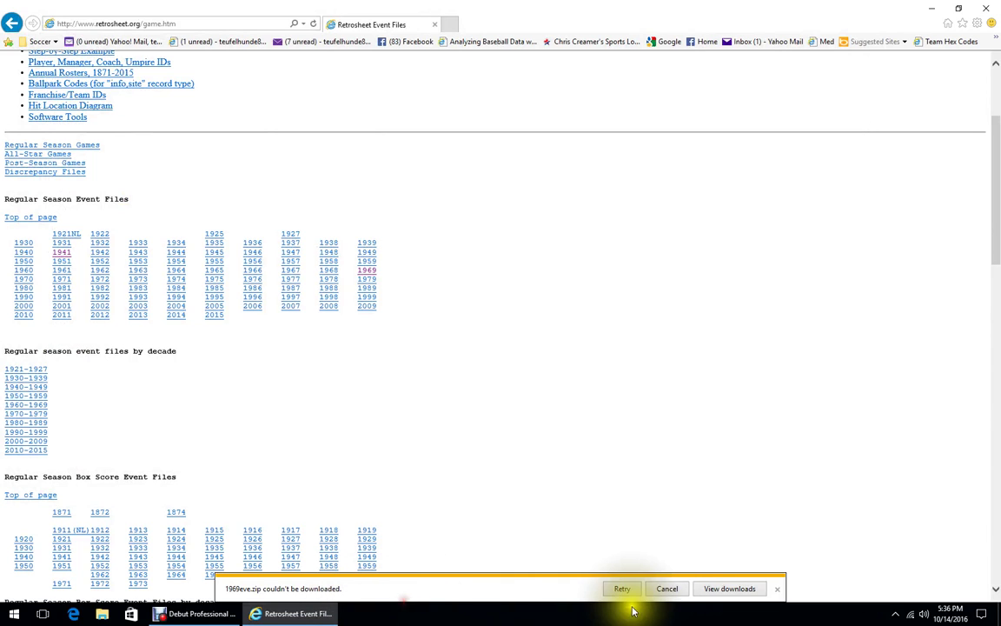
click(776, 589)
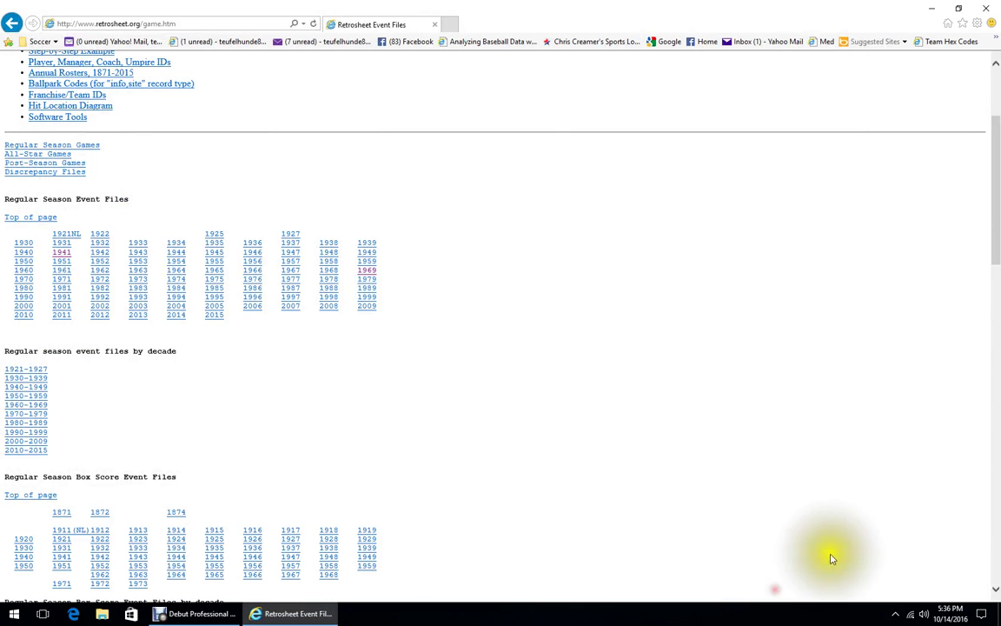
- Switch to File Explorer, open the C:\Baseball\1969 folder and delete the two partial 1969eve.zip download files
click(101, 617)
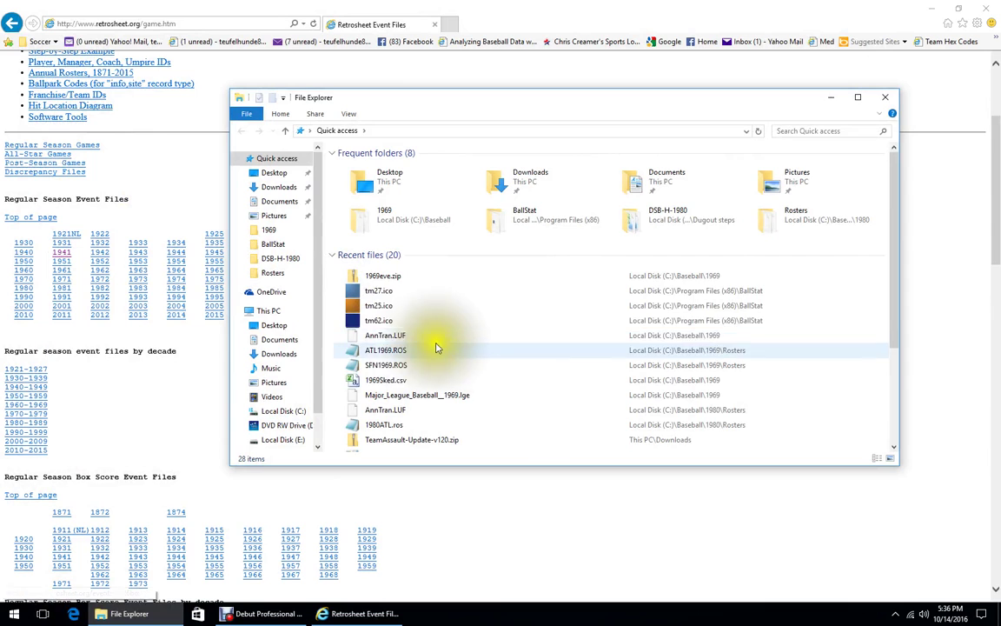
click(372, 221)
click(359, 225)
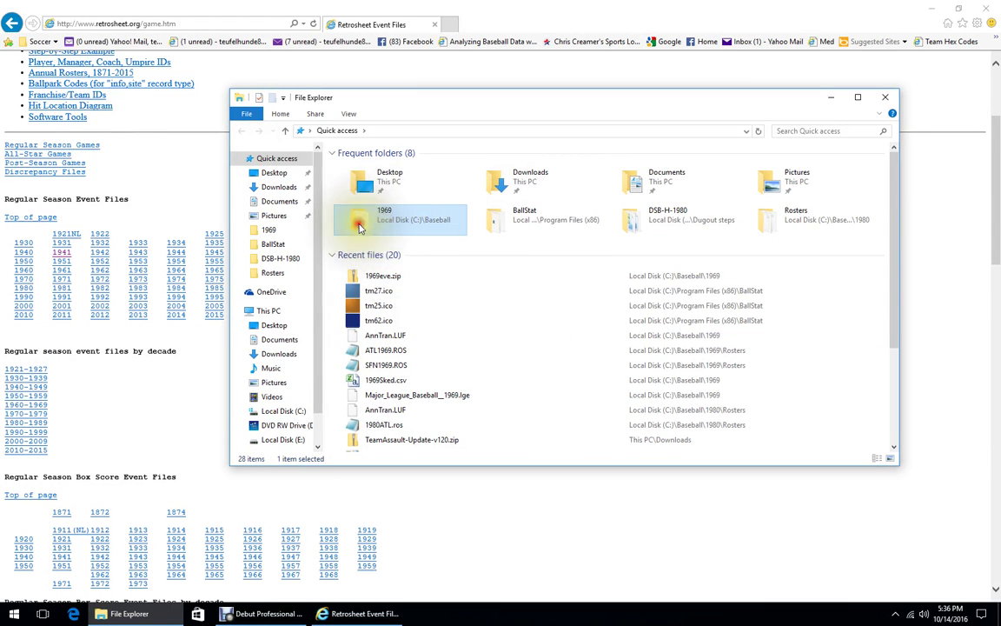
double_click(368, 225)
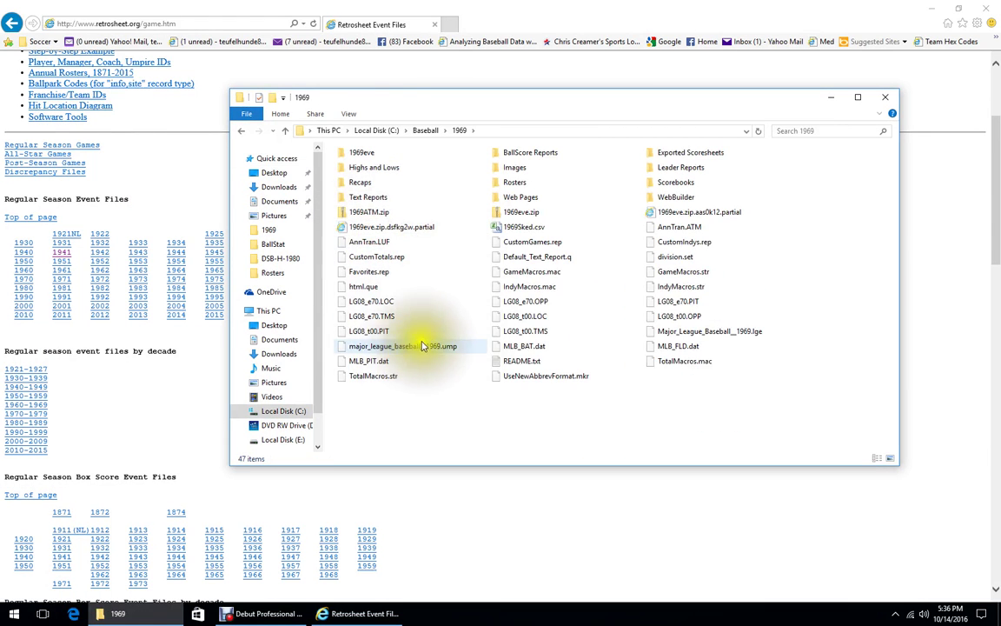
click(416, 230)
right_click(415, 230)
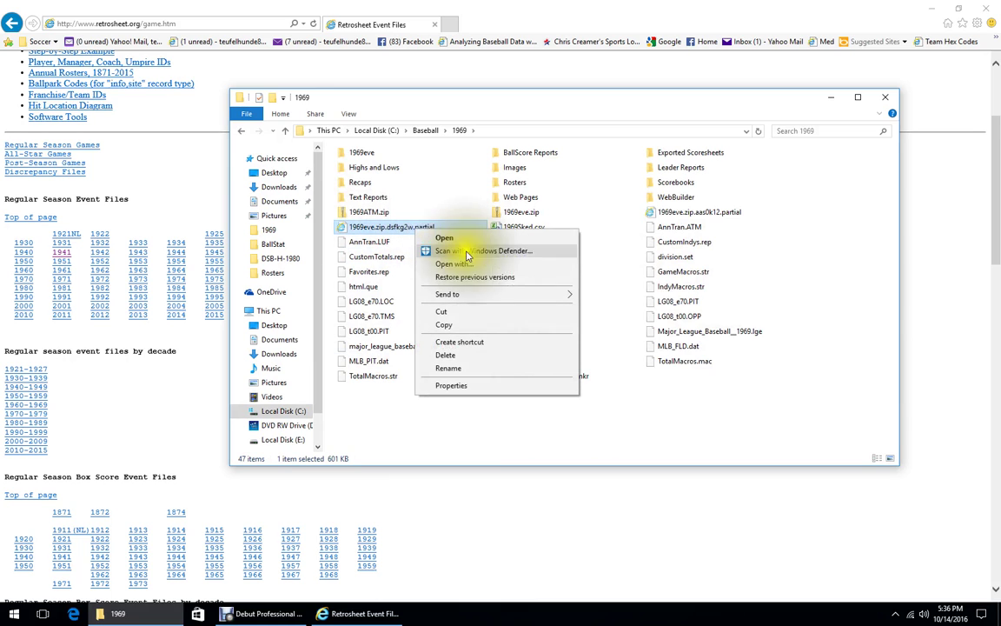
click(446, 351)
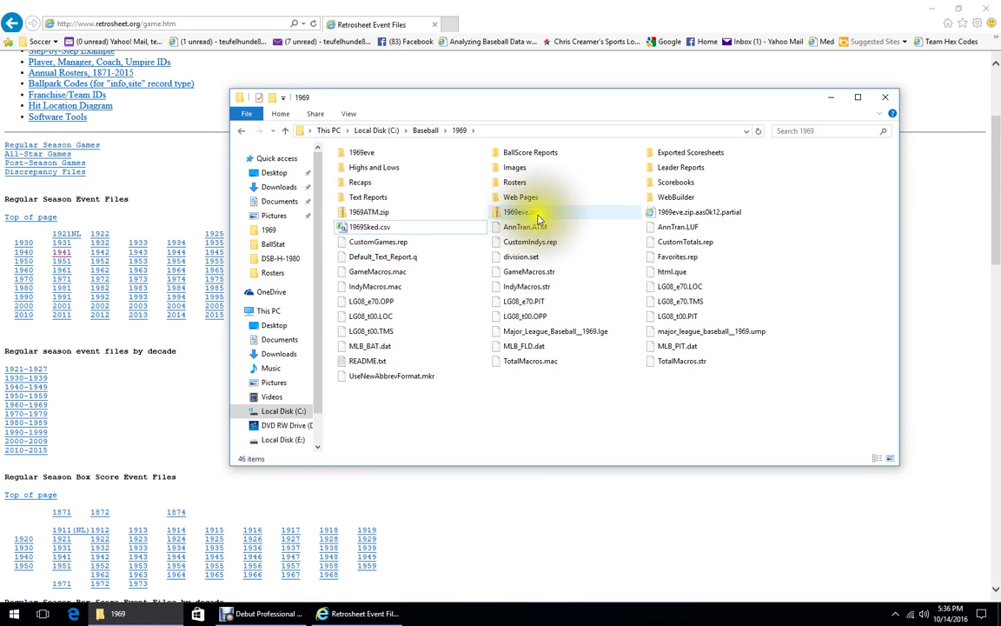
right_click(660, 216)
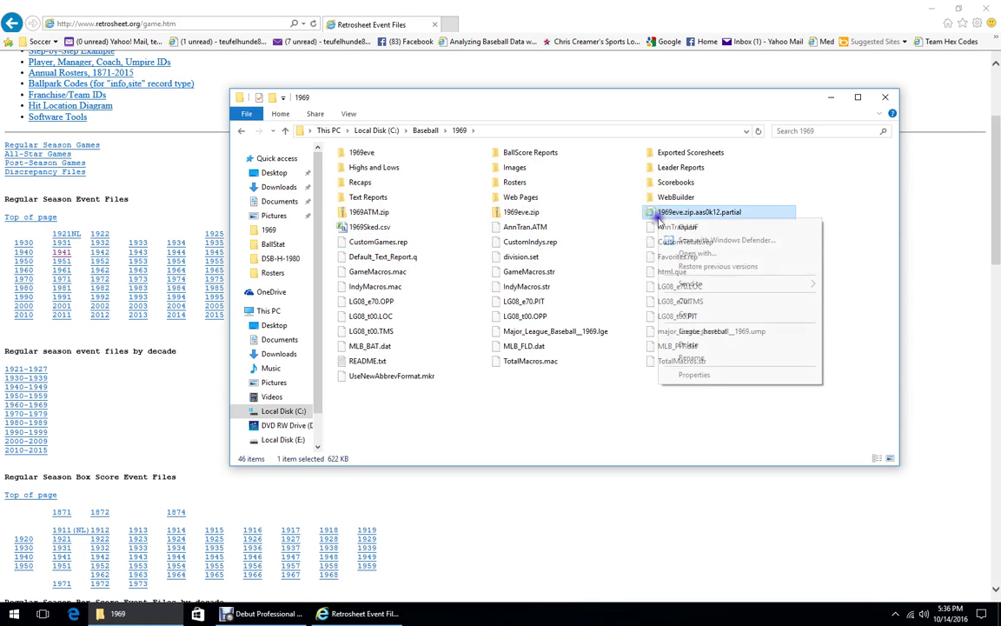
click(693, 345)
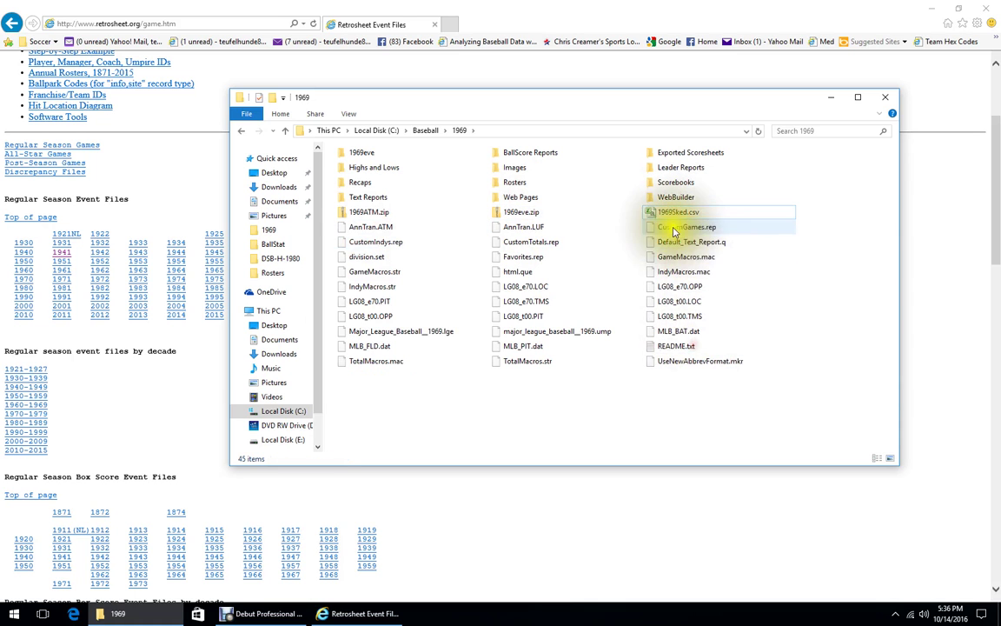
- Open the 1969eve.zip archive and look through its EVN, EVA and ROS files for the 1969 teams
double_click(515, 212)
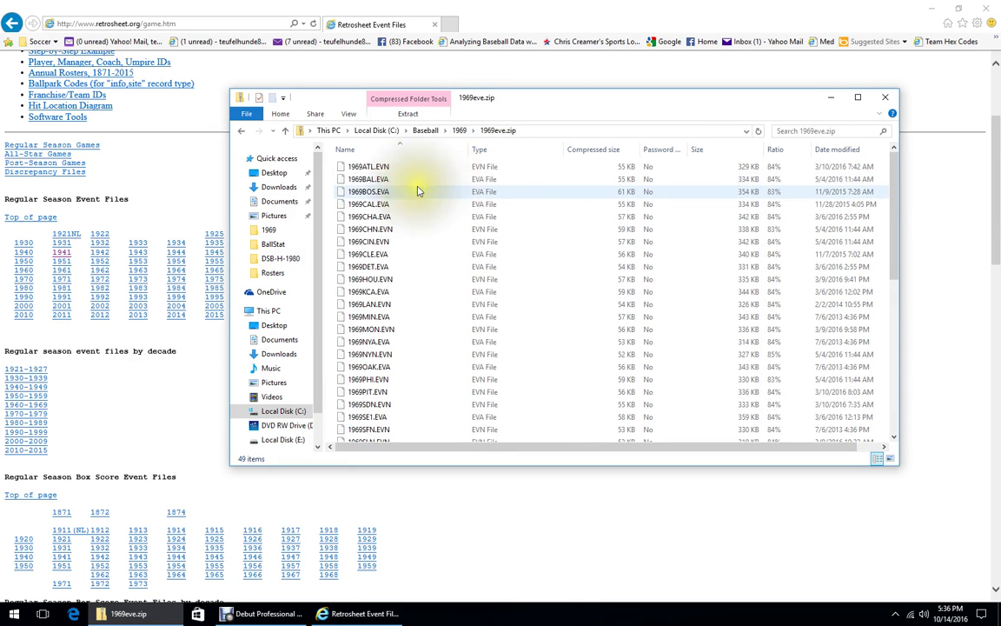
scroll(417, 195, down, 3)
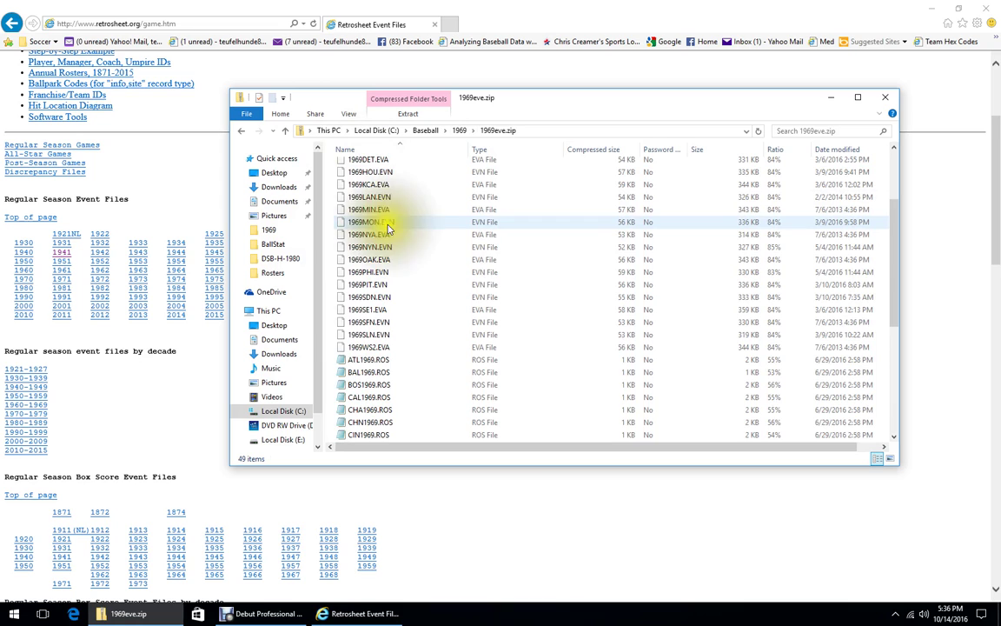
click(387, 212)
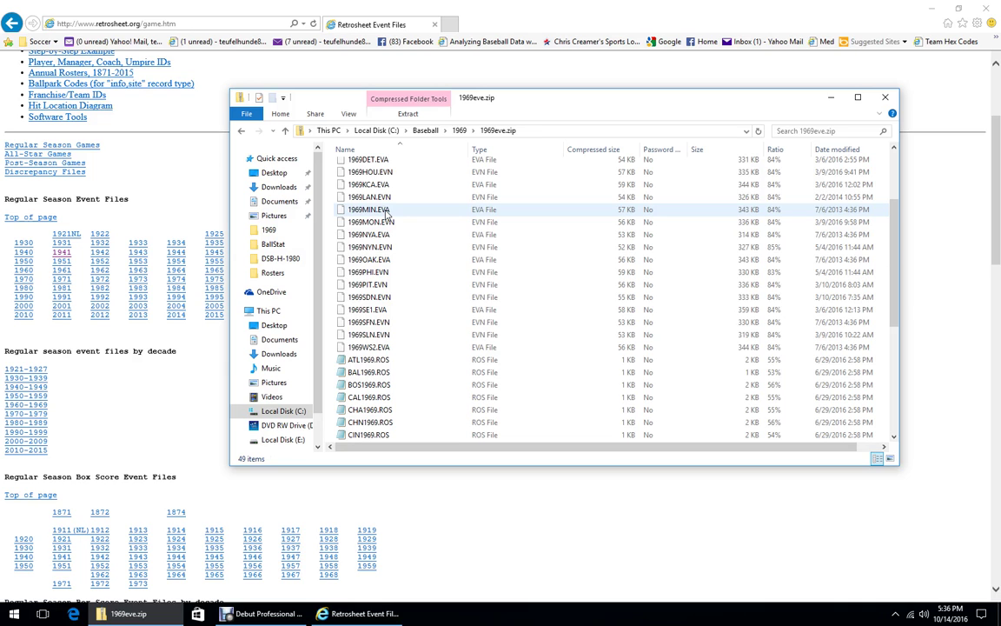
click(387, 212)
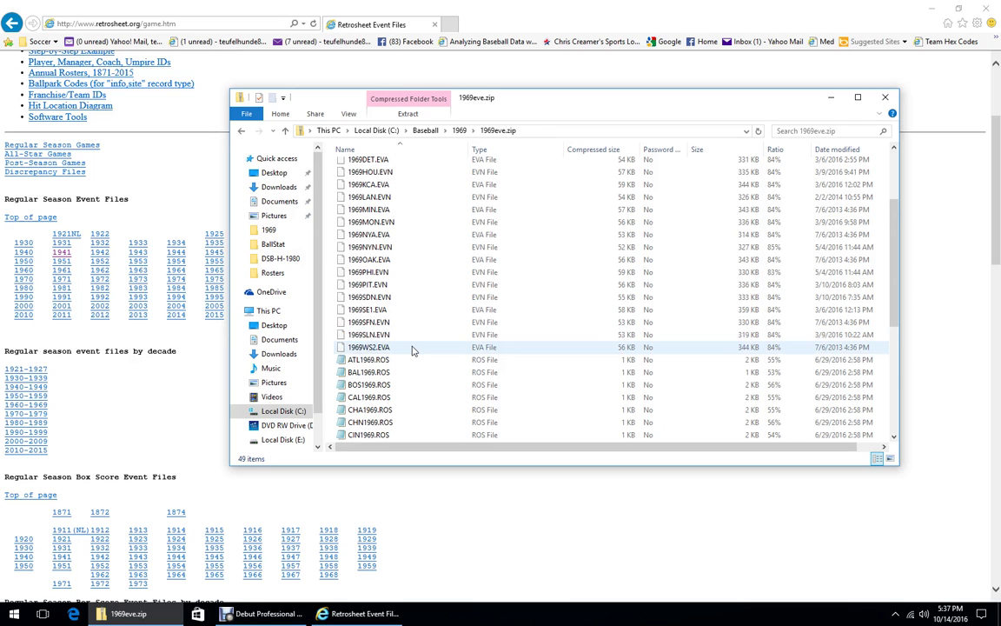
scroll(412, 350, down, 1)
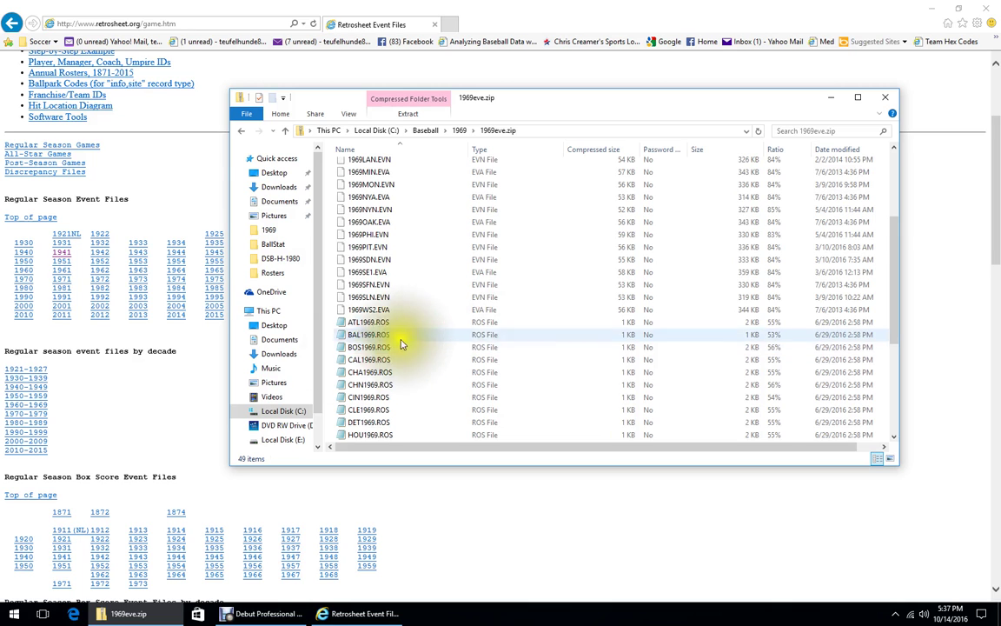
- Select the 1969 team files from ATL1969.ROS to WS21969.ROS in the 1969eve.zip archive and copy them
drag(510, 103, 513, 102)
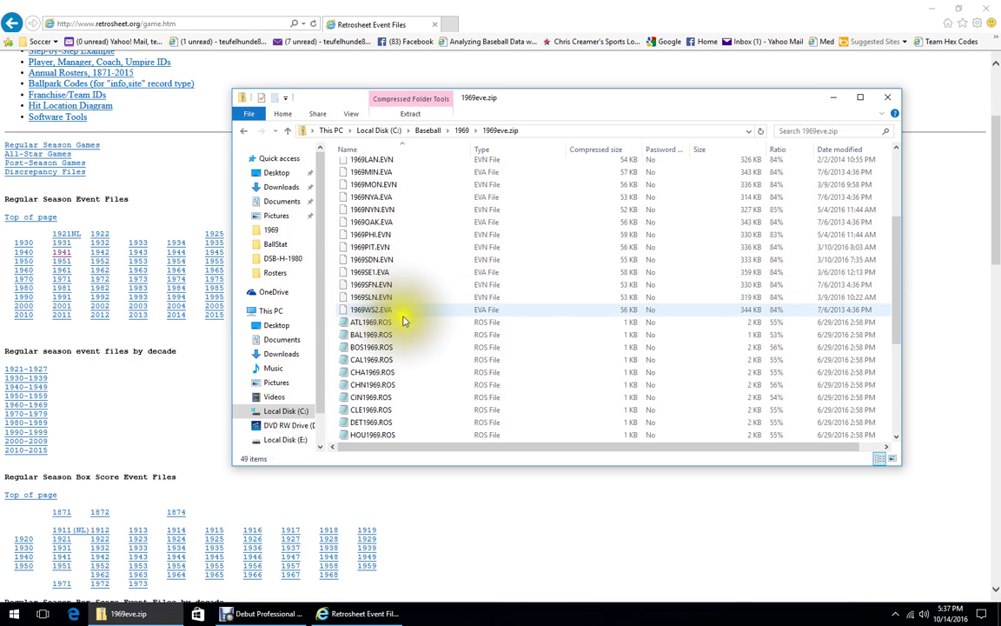
drag(892, 248, 904, 277)
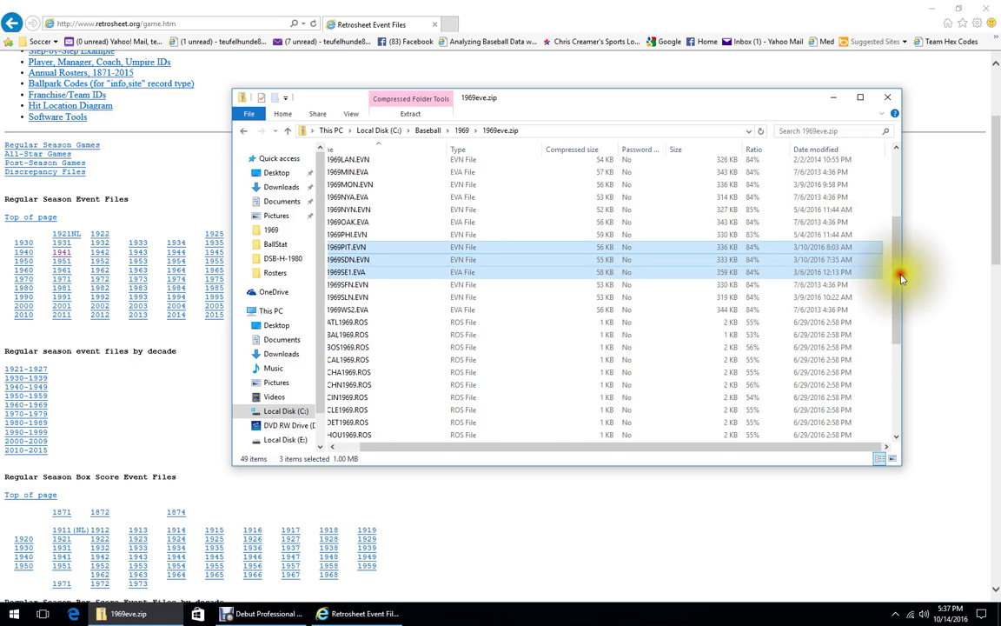
drag(815, 458, 738, 445)
drag(903, 301, 900, 372)
click(357, 172)
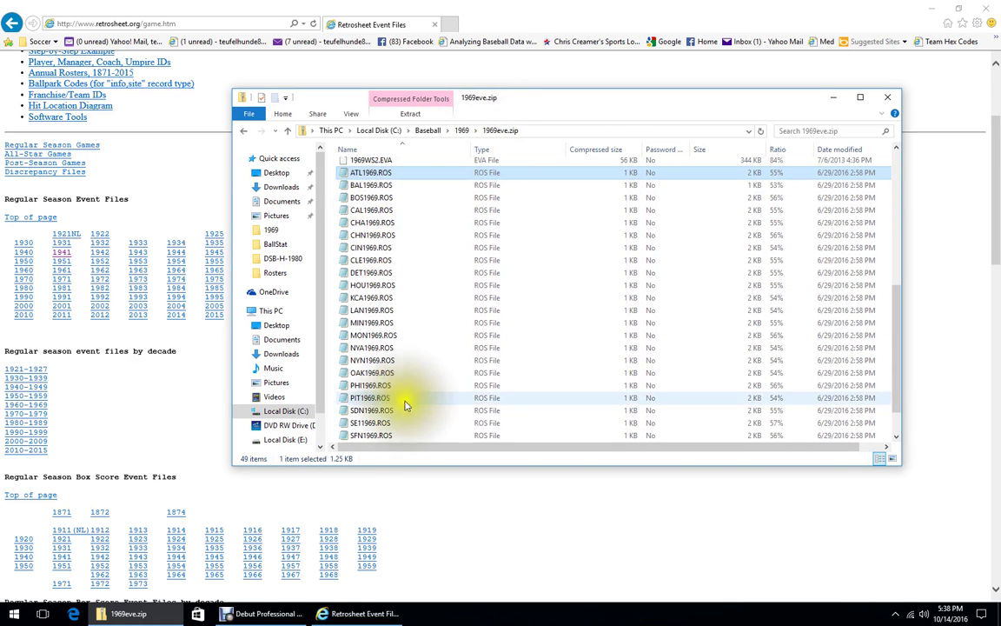
scroll(895, 269, up, 3)
scroll(900, 290, down, 3)
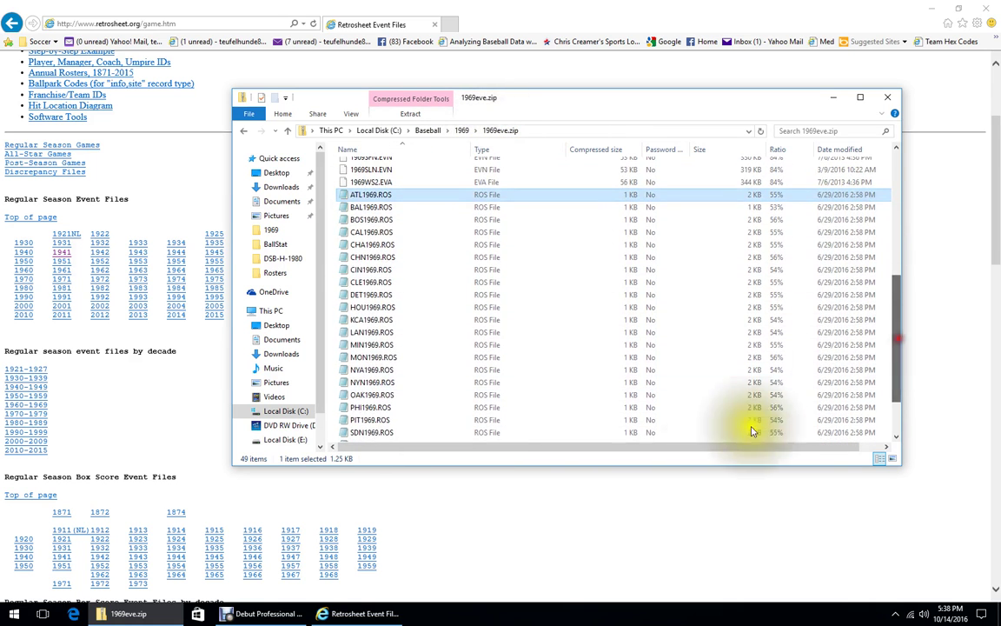
shift+click(384, 432)
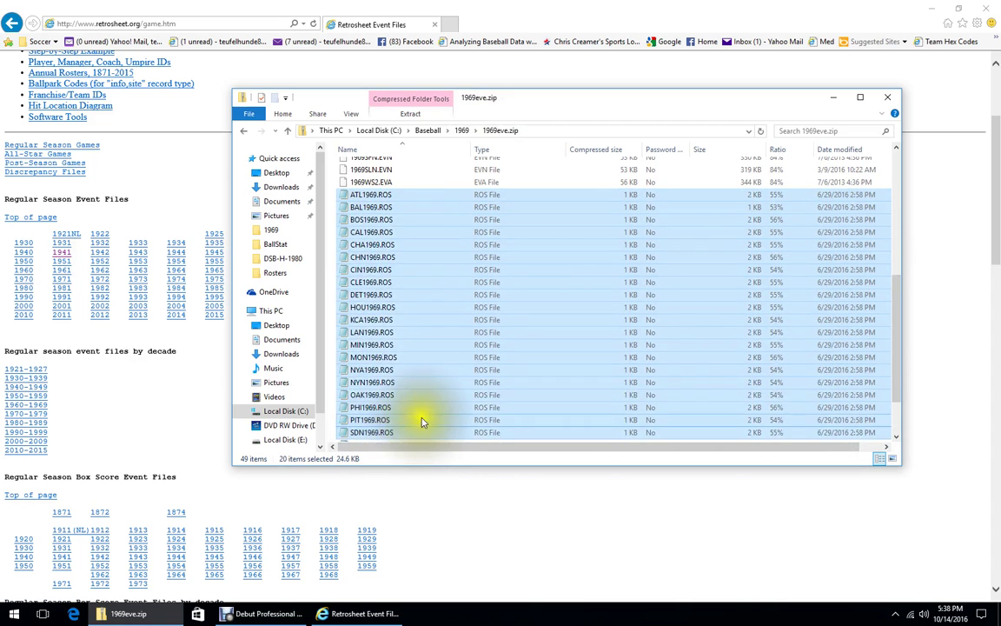
scroll(421, 422, down, 2)
shift+click(382, 434)
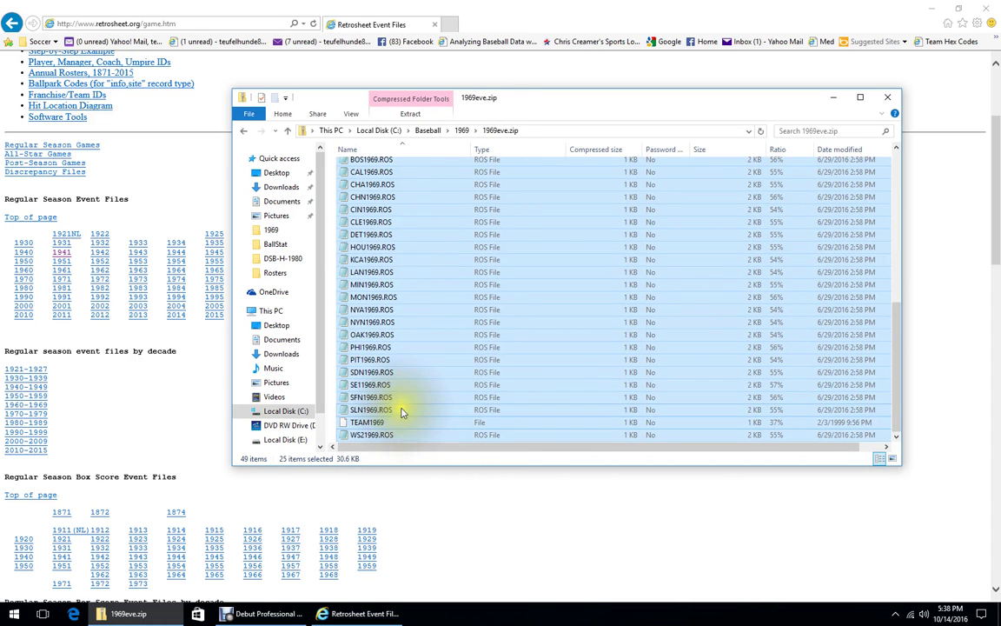
key(Return)
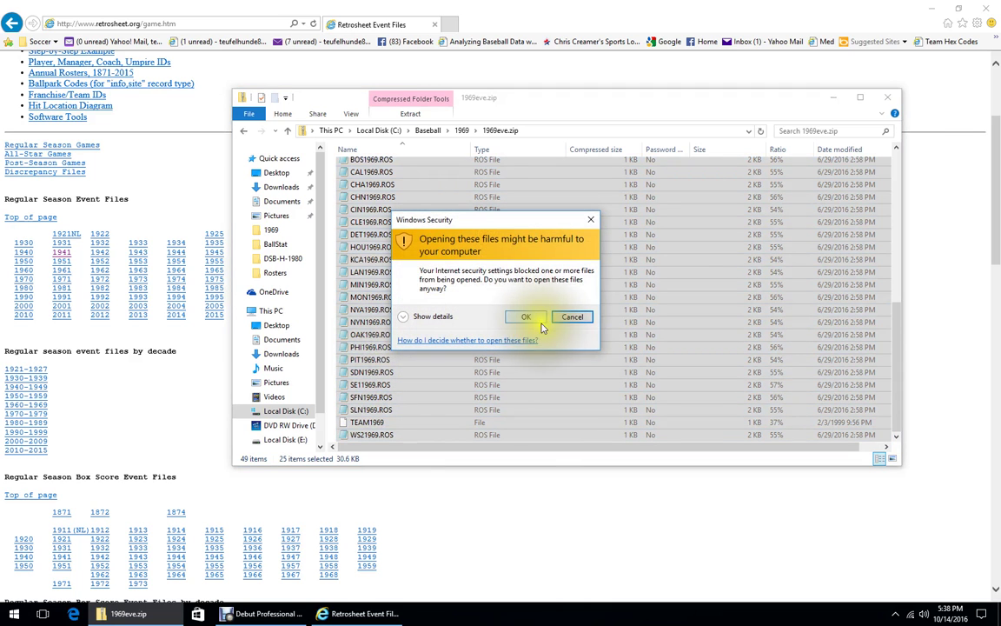
click(528, 316)
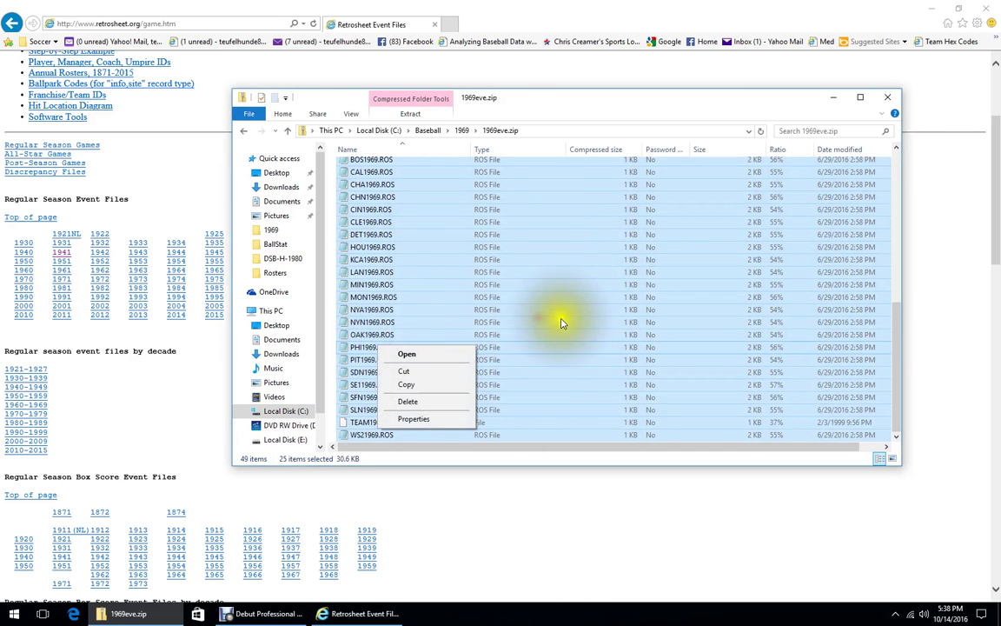
click(428, 390)
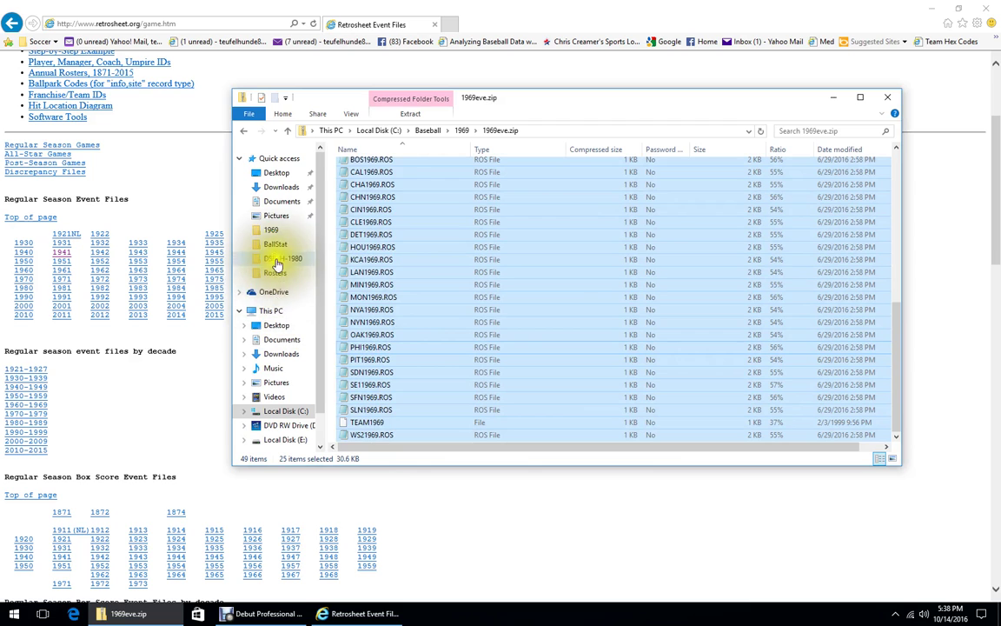
- Go back to the 1969 folder, open its Rosters subfolder to check the ROS files, and close File Explorer
click(461, 130)
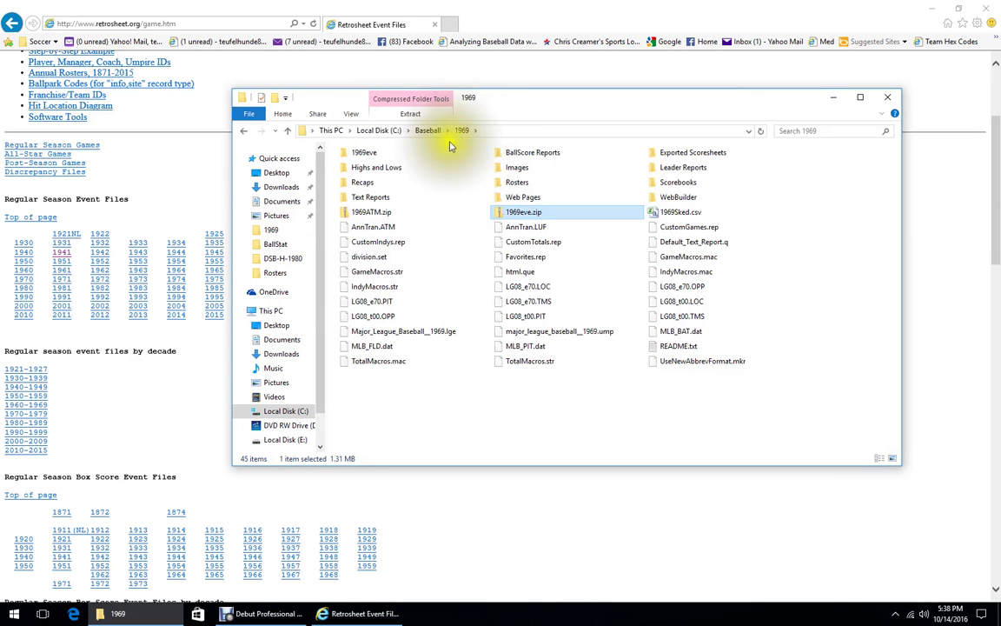
double_click(514, 183)
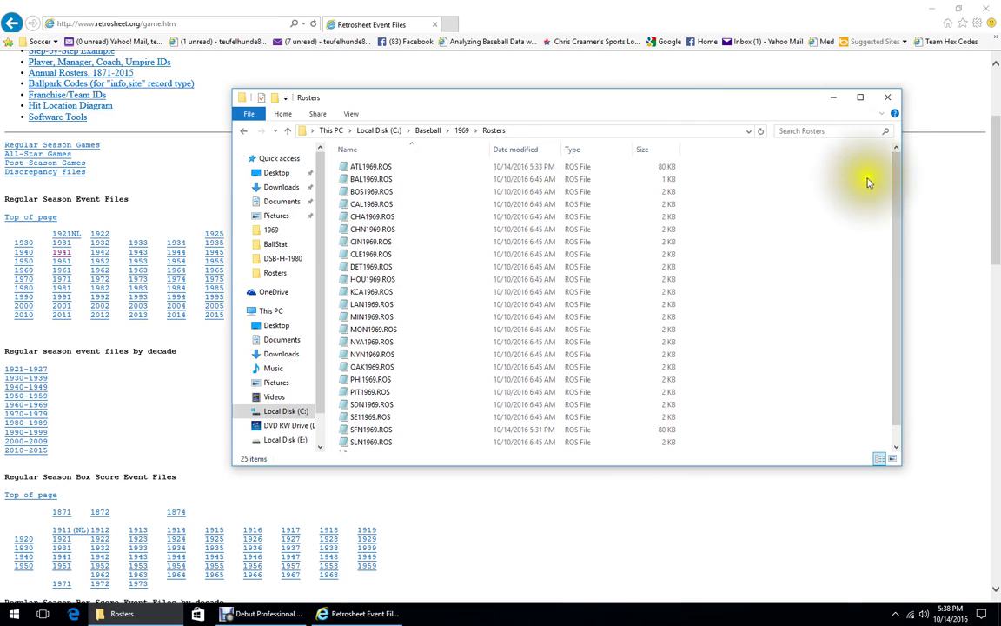
click(890, 99)
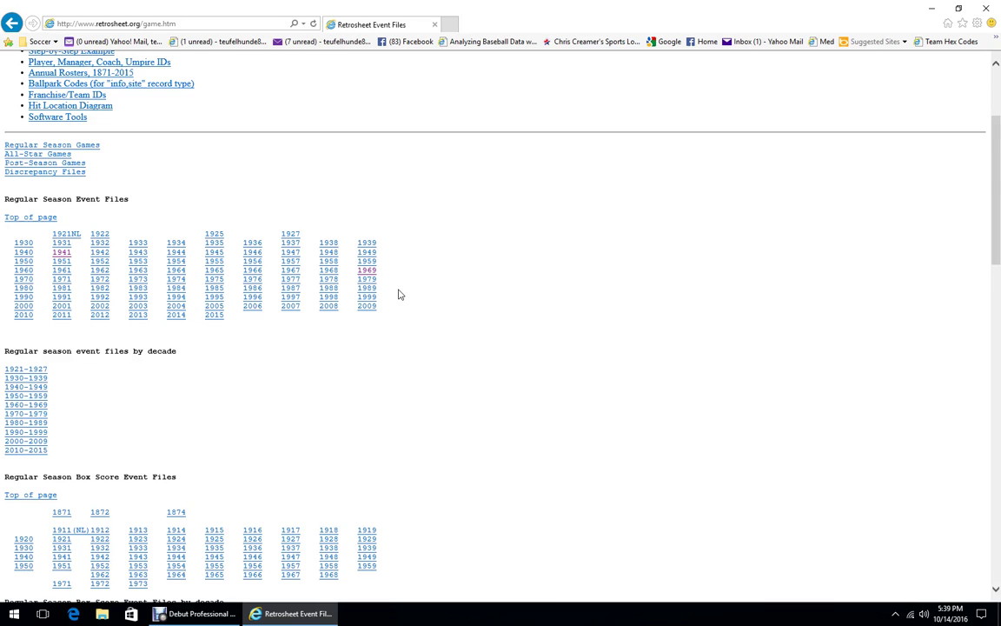
- Search Google for Yahoo Groups, open the My Groups page, and go to the ATMgrForBBW group
click(666, 41)
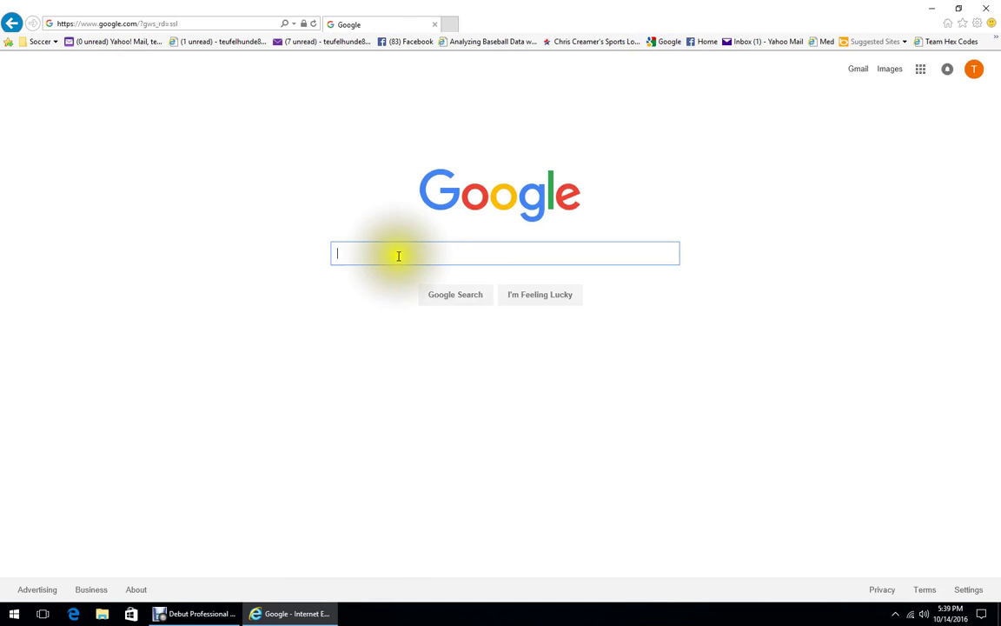
text(yahoo)
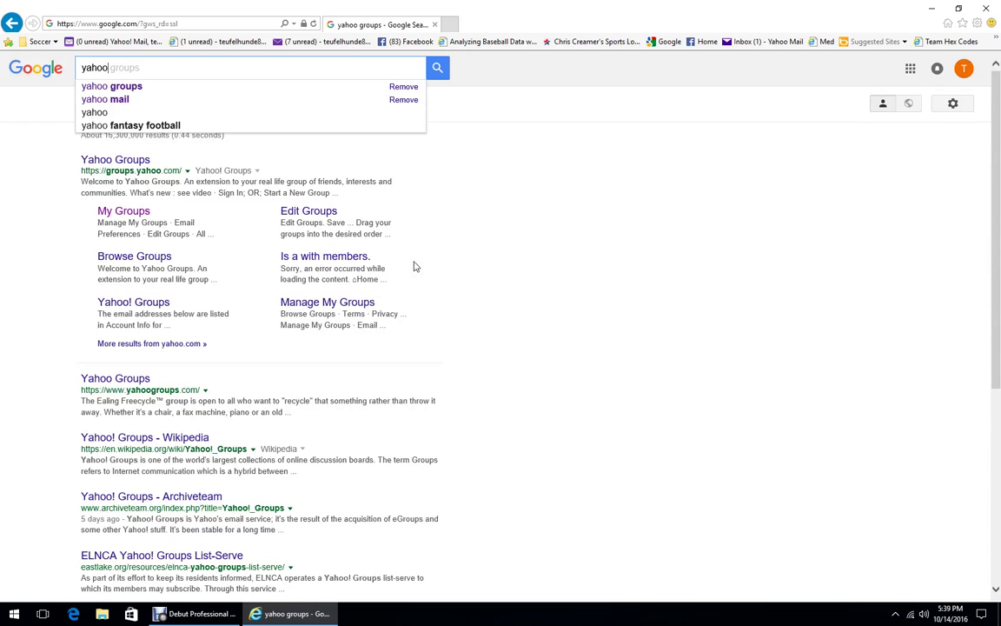
click(135, 212)
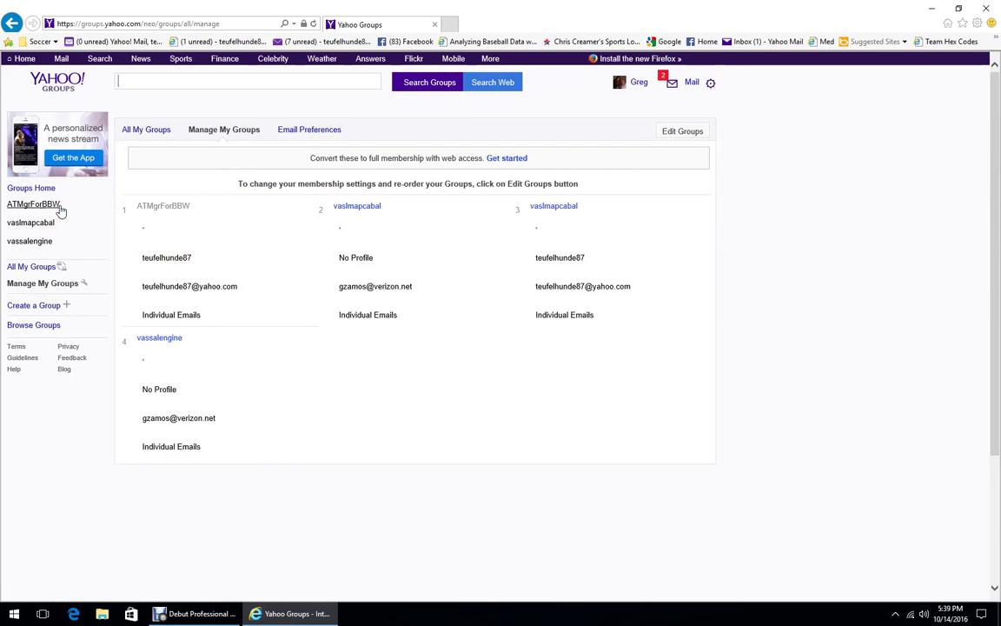
click(27, 209)
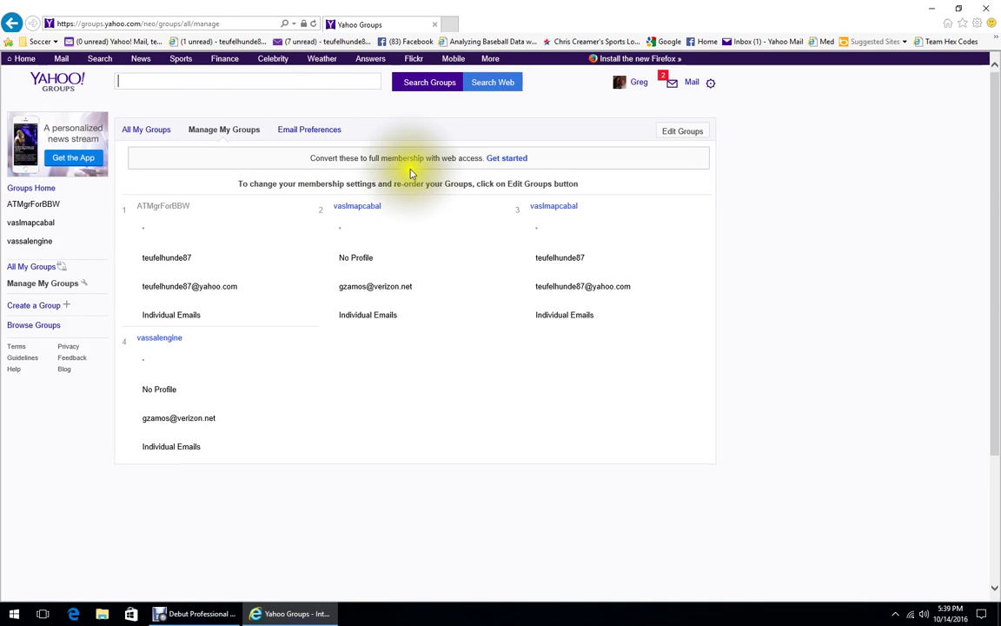
click(44, 207)
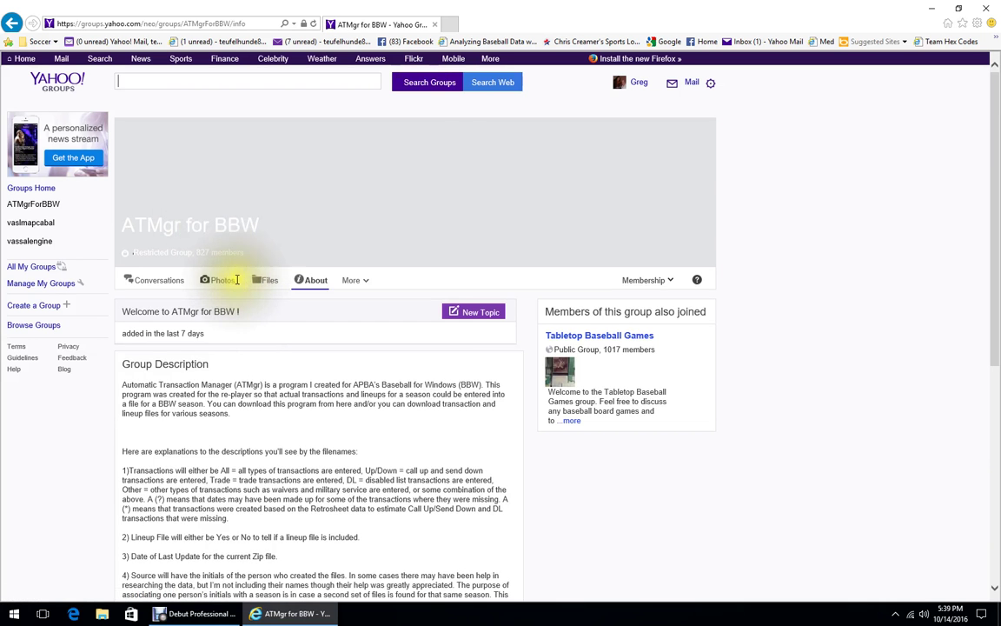
- Review the group's description, then open its files section and the 1960s folder
scroll(237, 280, down, 2)
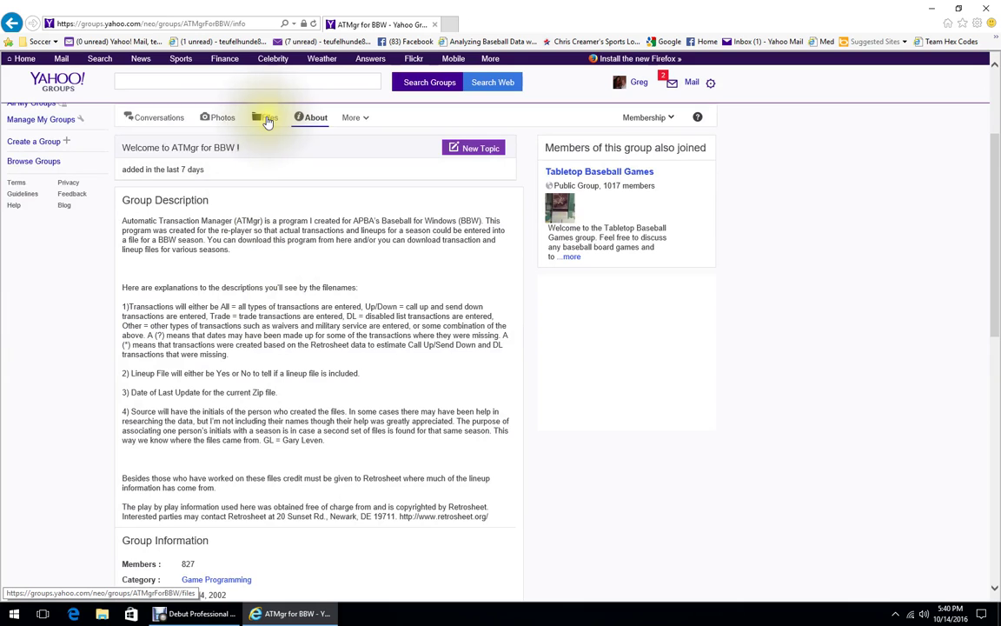
click(267, 122)
click(267, 122)
scroll(267, 173, down, 2)
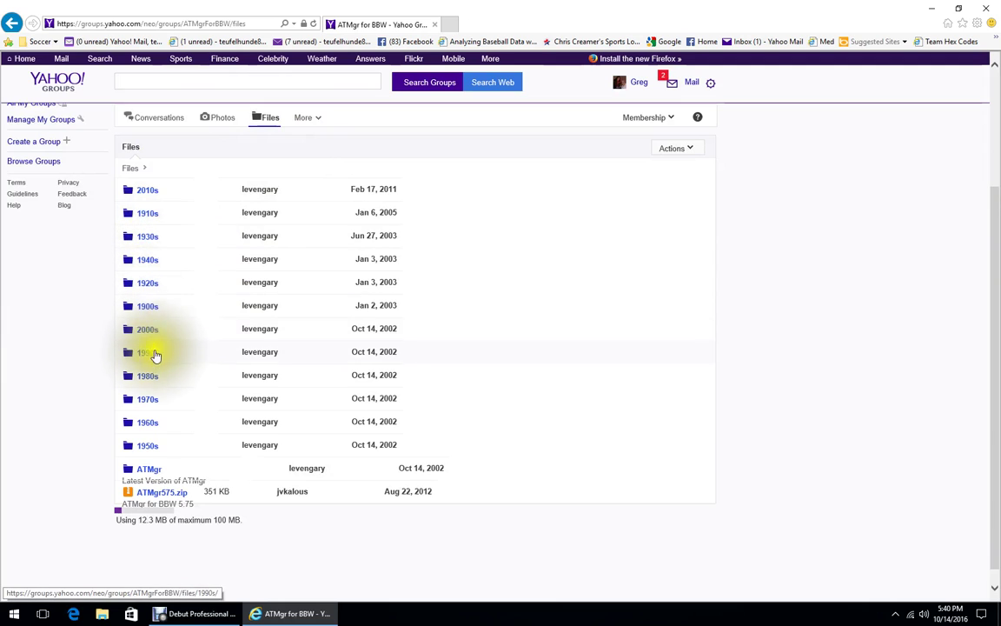
click(130, 422)
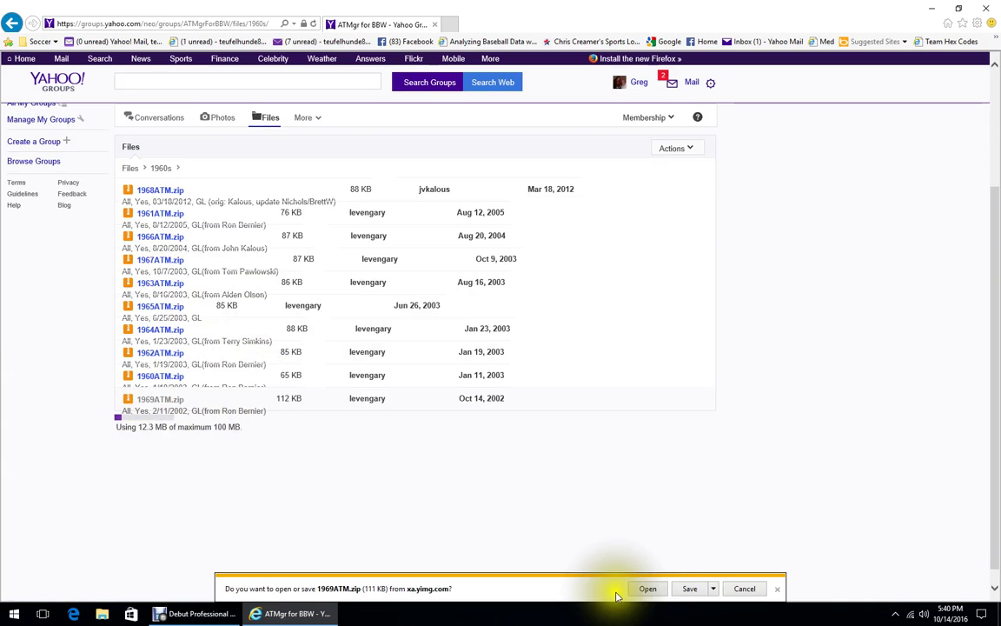
- Save 1969ATM.zip in the C:\Baseball\1969 folder, replacing the existing copy, and dismiss the download notification
click(712, 588)
click(740, 575)
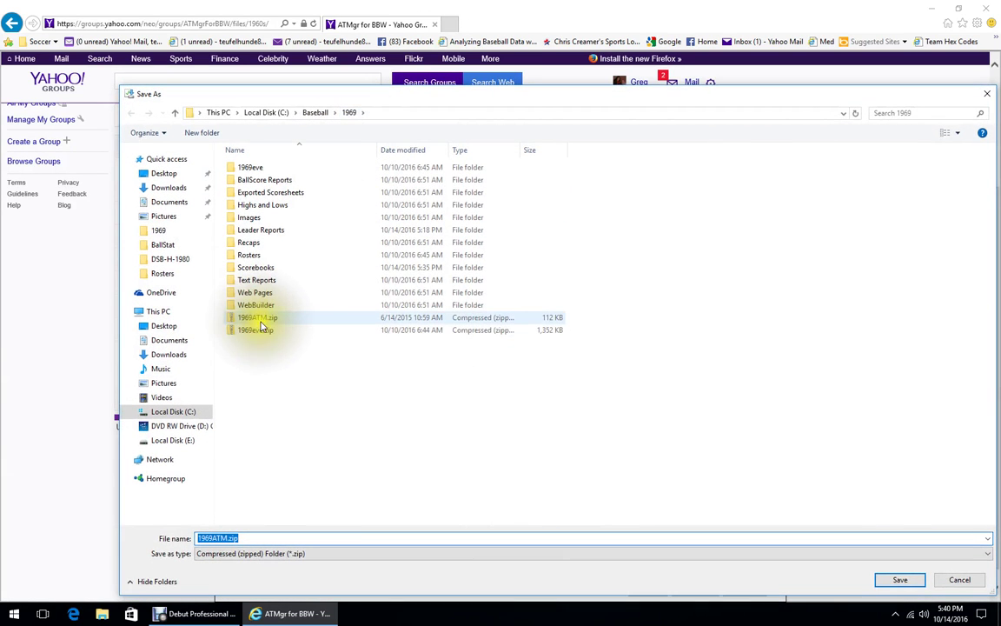
click(894, 579)
click(528, 308)
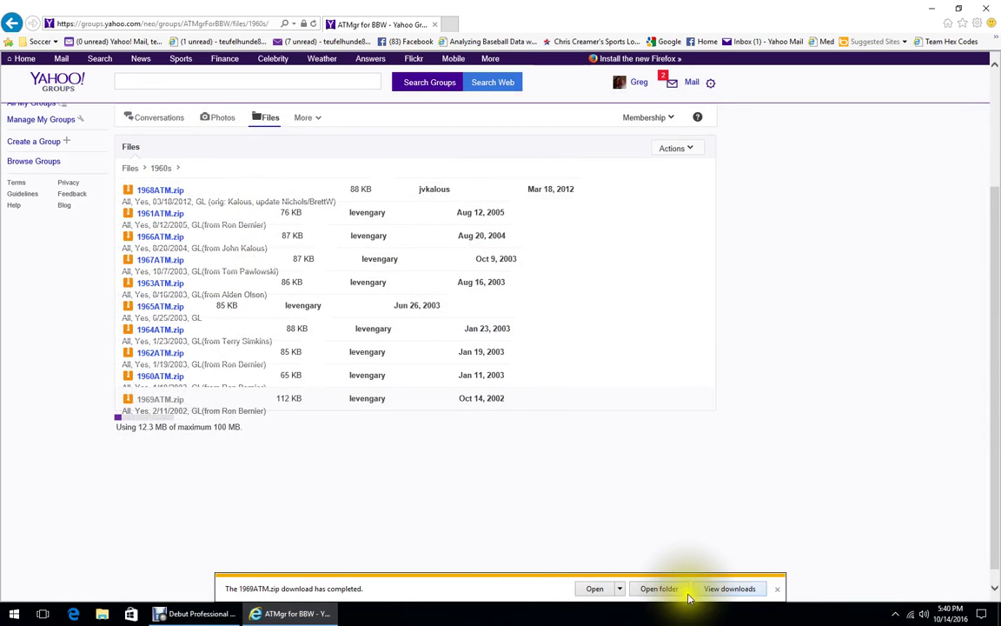
click(776, 589)
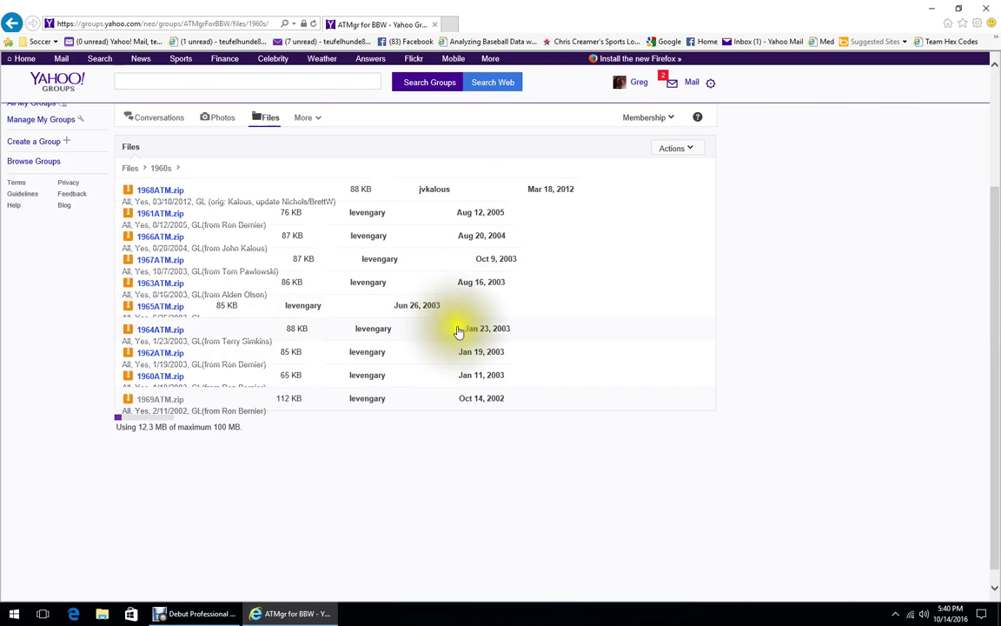
- Close the browser, open C:\Baseball\1969 in File Explorer, and locate AnnTran.LUF inside the 1969ATM.zip archive
click(984, 13)
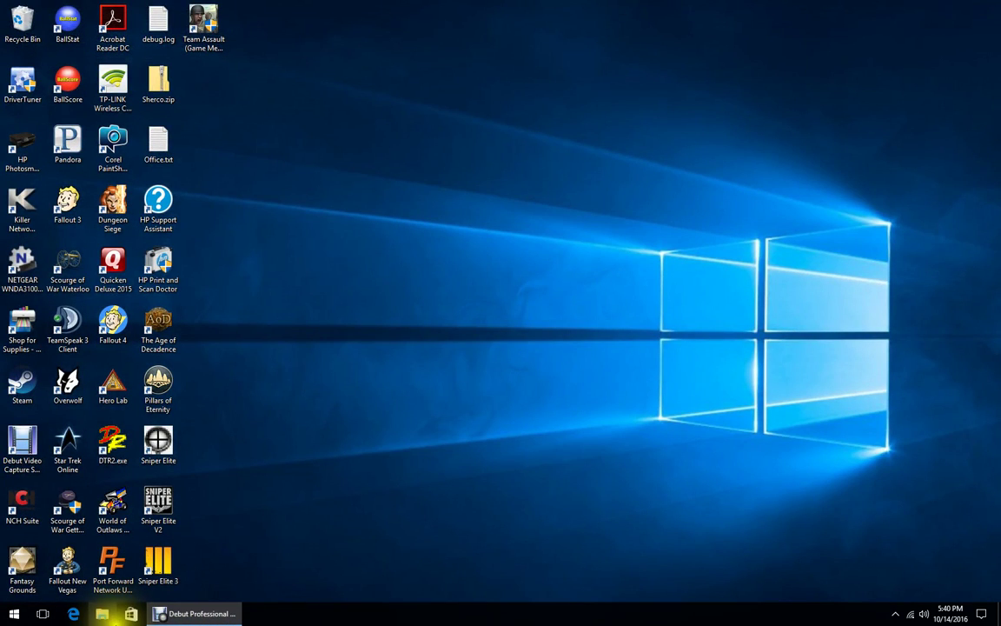
click(100, 614)
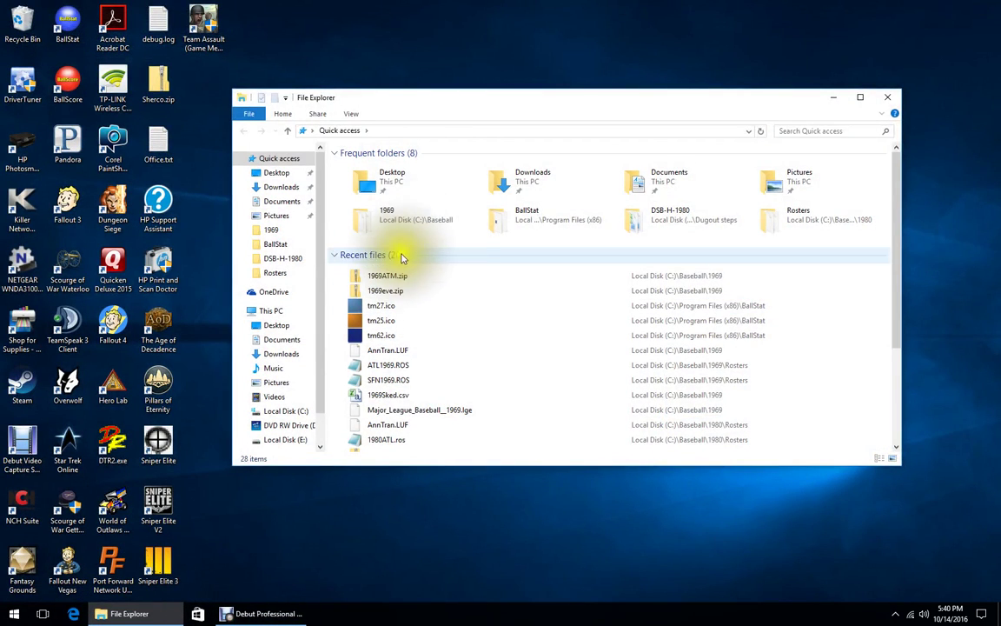
double_click(402, 216)
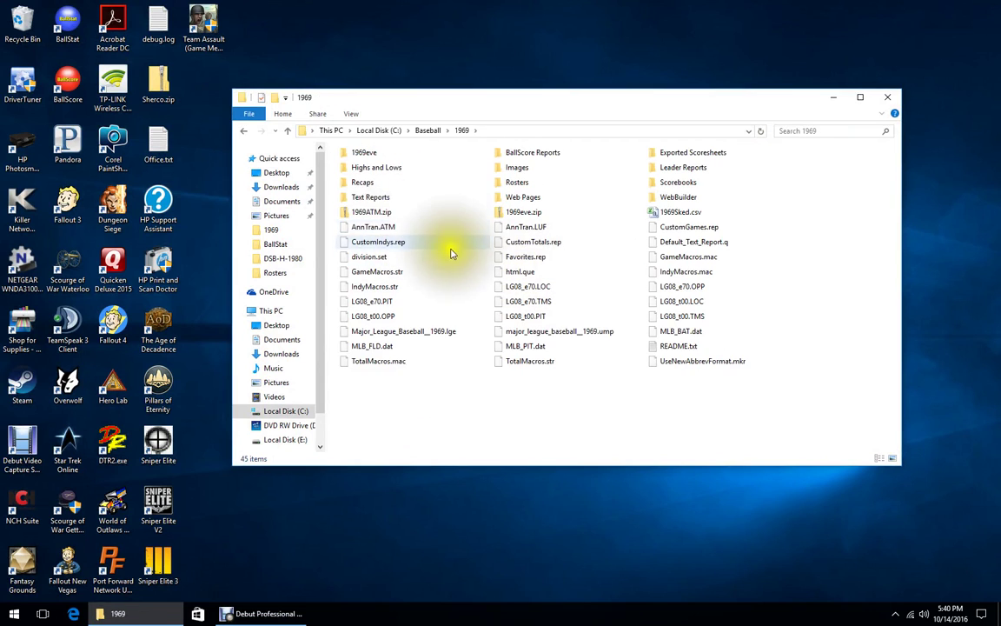
double_click(395, 213)
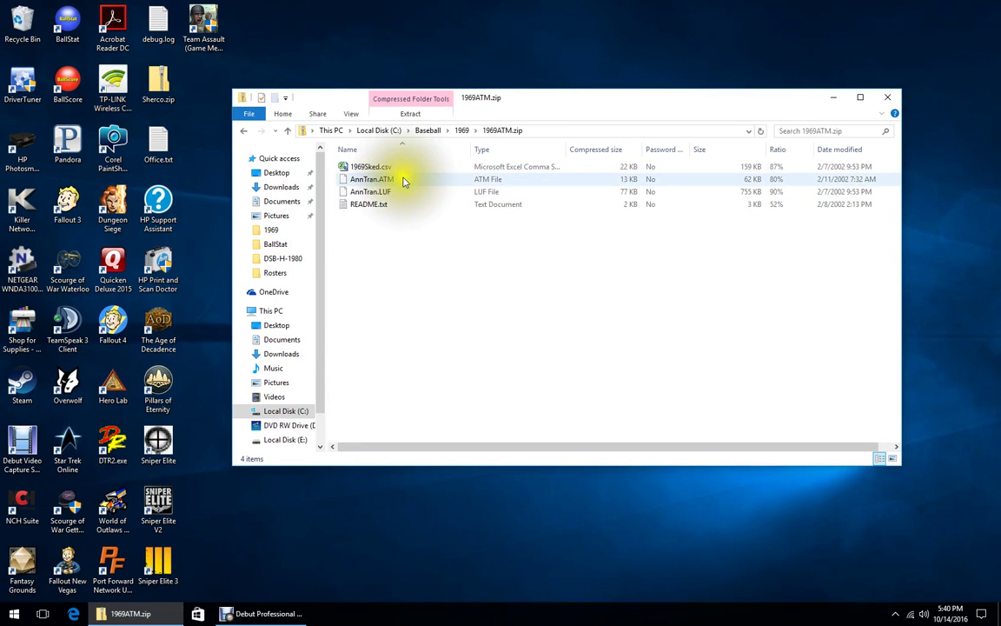
click(405, 194)
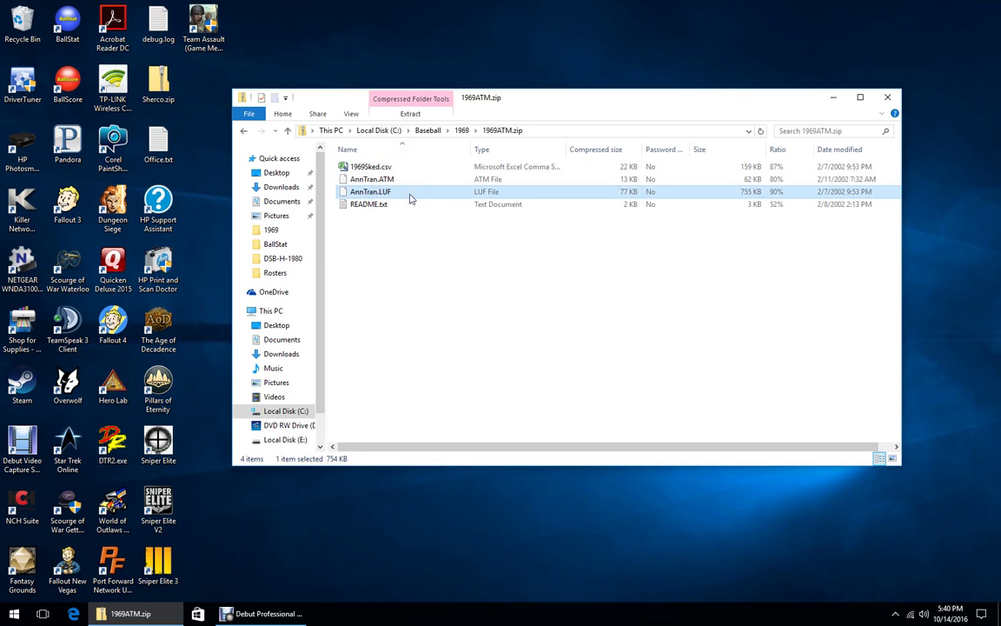
- Return to the 1969 folder, check that it holds AnnTran.LUF and AnnTran.ATM, and close File Explorer
click(461, 130)
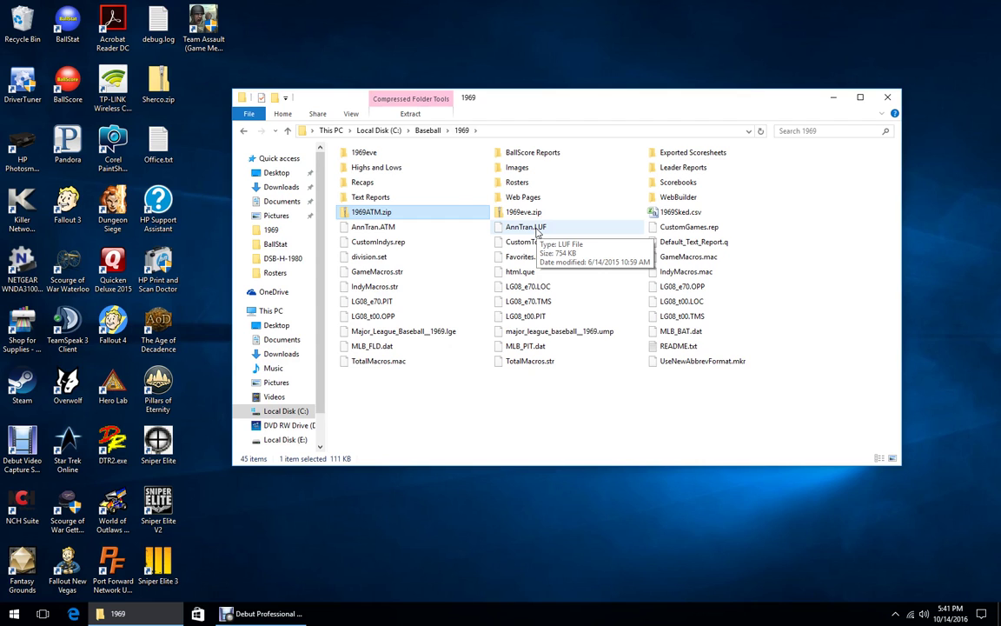
click(376, 229)
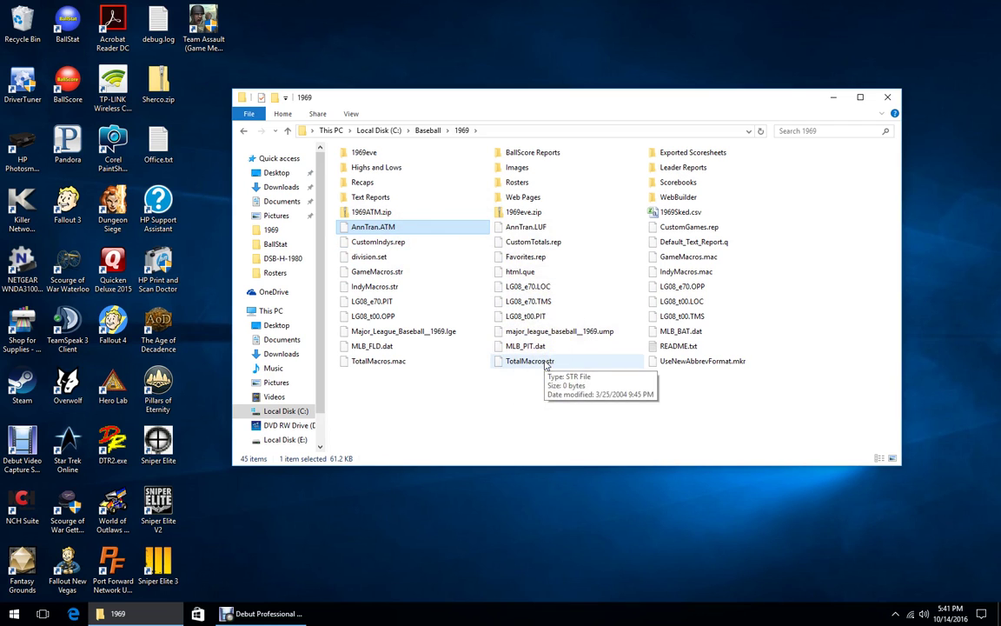
click(883, 99)
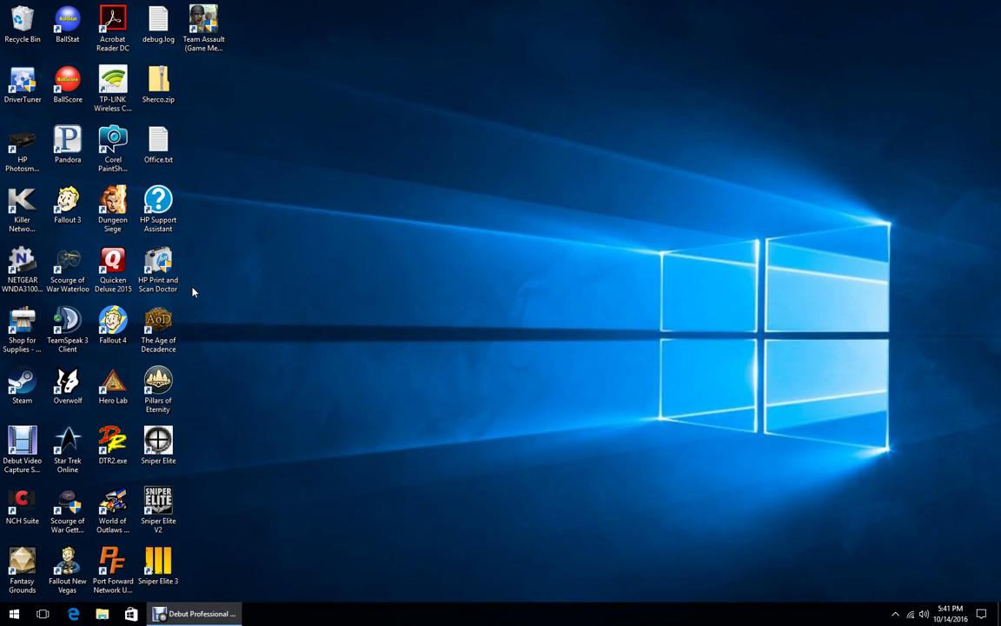
click(249, 323)
click(249, 322)
click(103, 540)
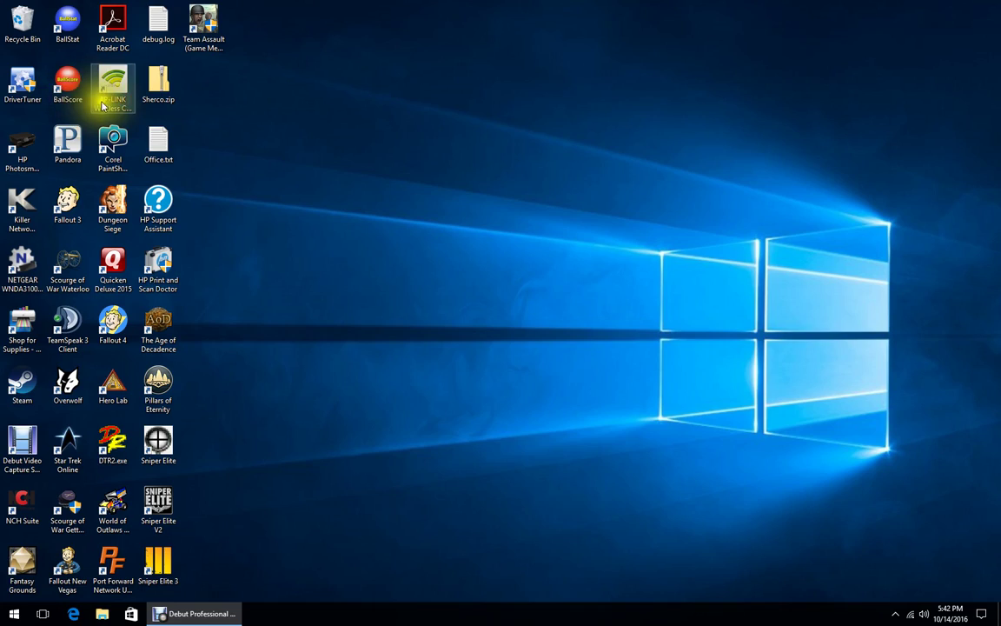
- Launch BallScore and open the 04-07-69 San Francisco Giants scorebook from C:\Baseball\1969\Scorebooks without saving the blank scorebook
double_click(79, 84)
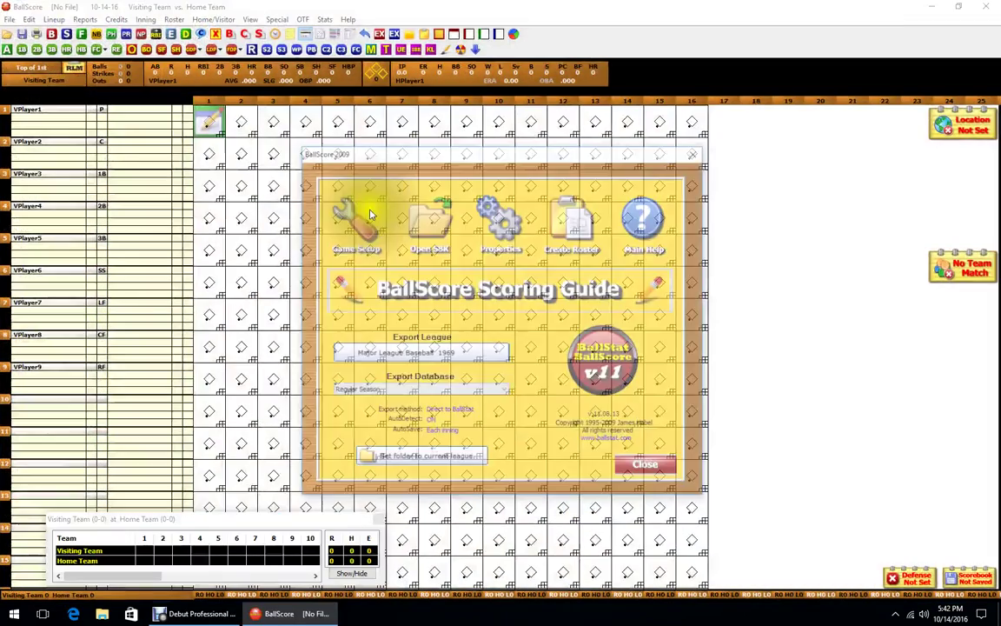
click(431, 224)
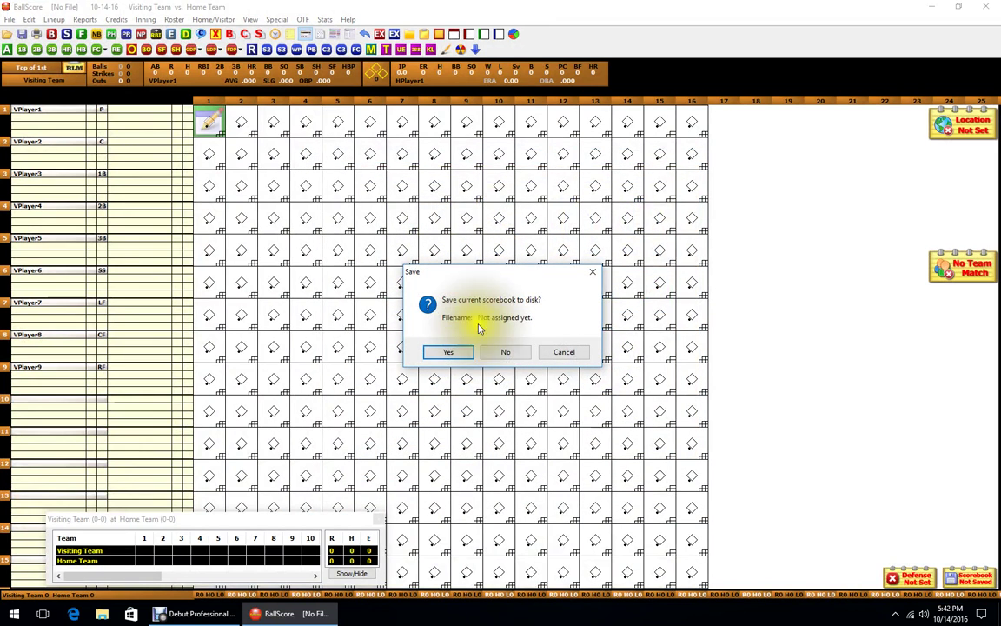
click(467, 352)
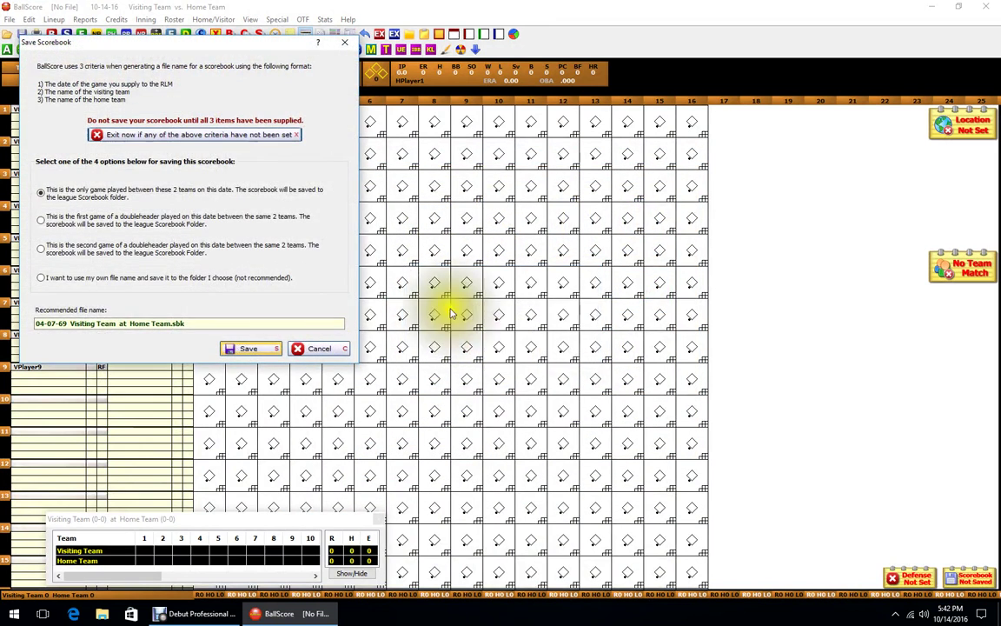
click(314, 348)
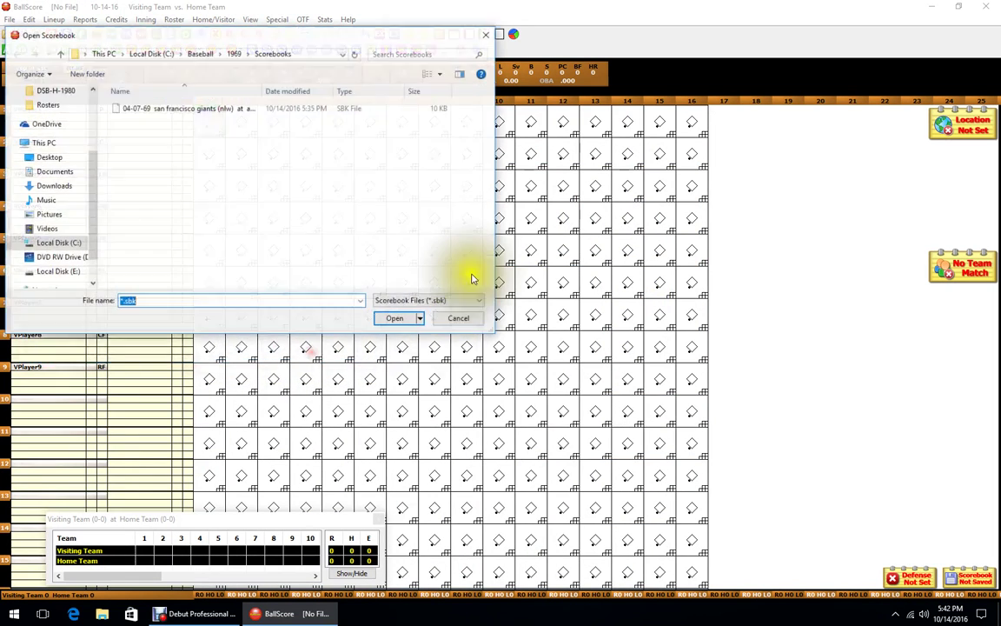
click(204, 107)
click(393, 318)
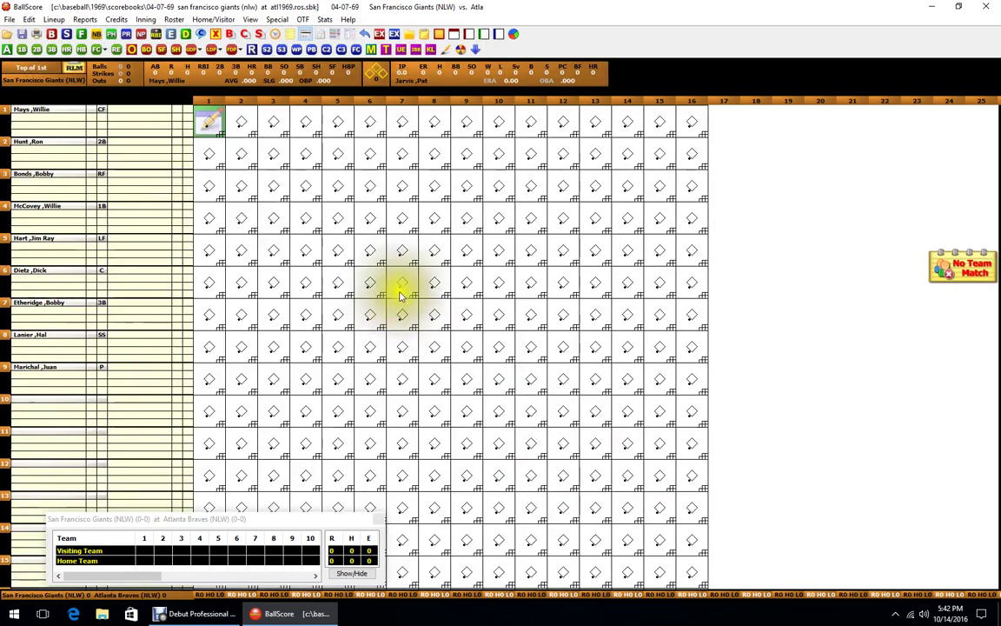
- Open the Giants' Roster and Lineup Manager and load the SFN1969.ROS roster for the visiting team
click(66, 68)
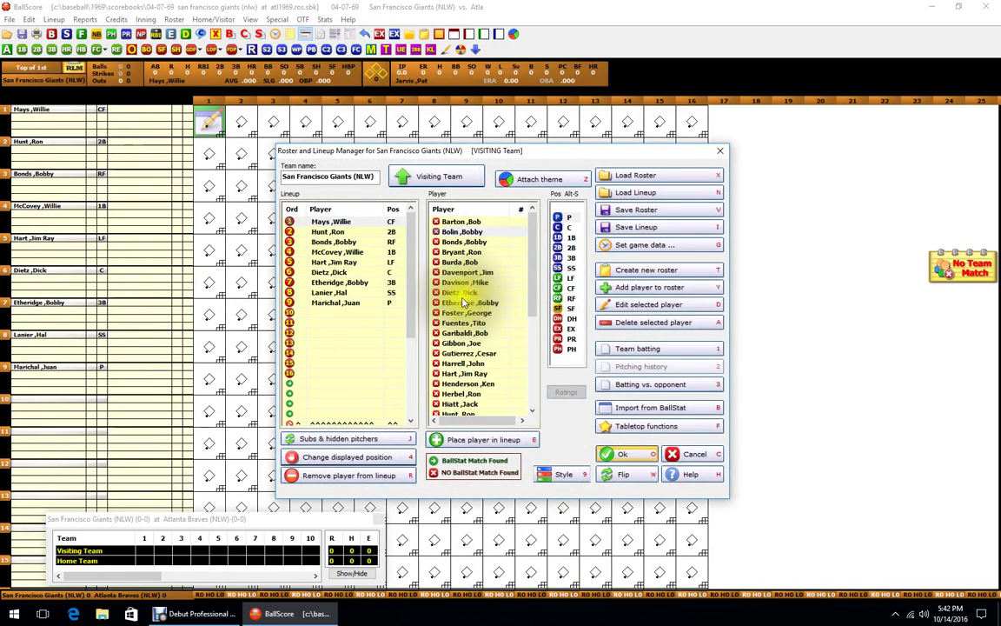
scroll(463, 302, down, 1)
click(634, 192)
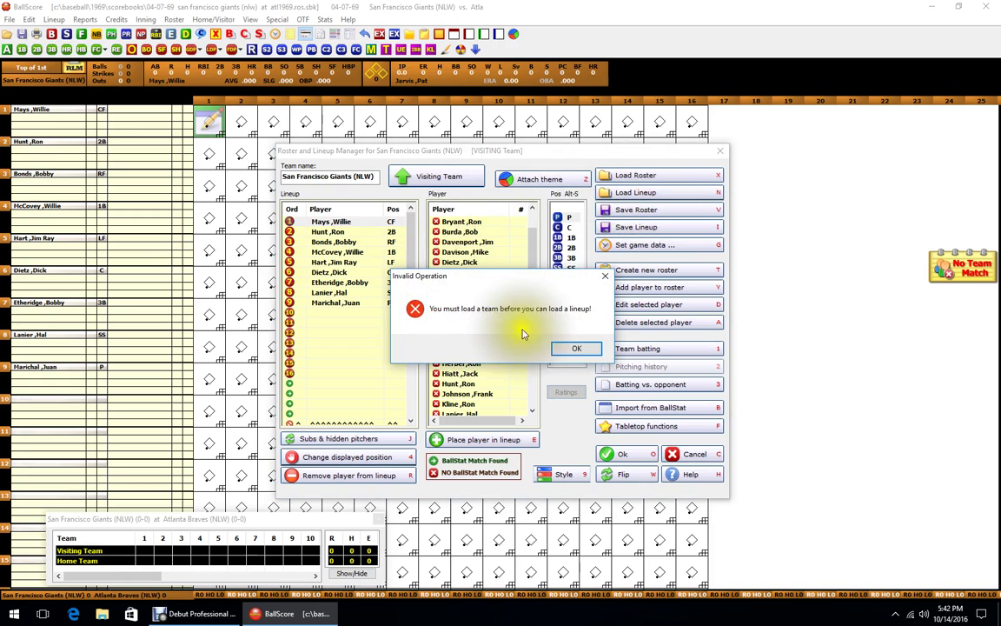
click(573, 347)
click(661, 174)
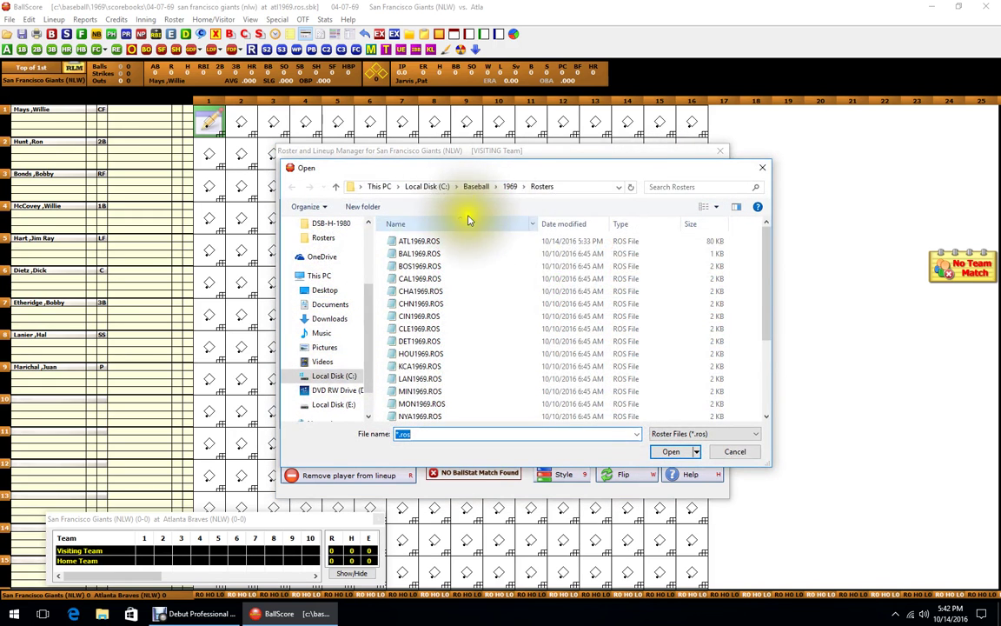
scroll(585, 314, down, 3)
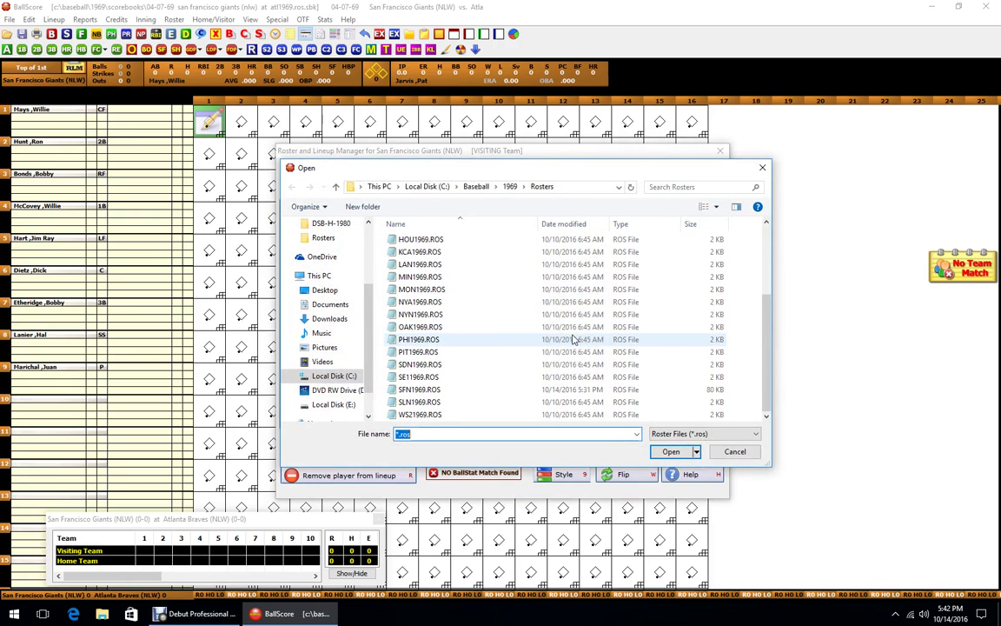
click(509, 389)
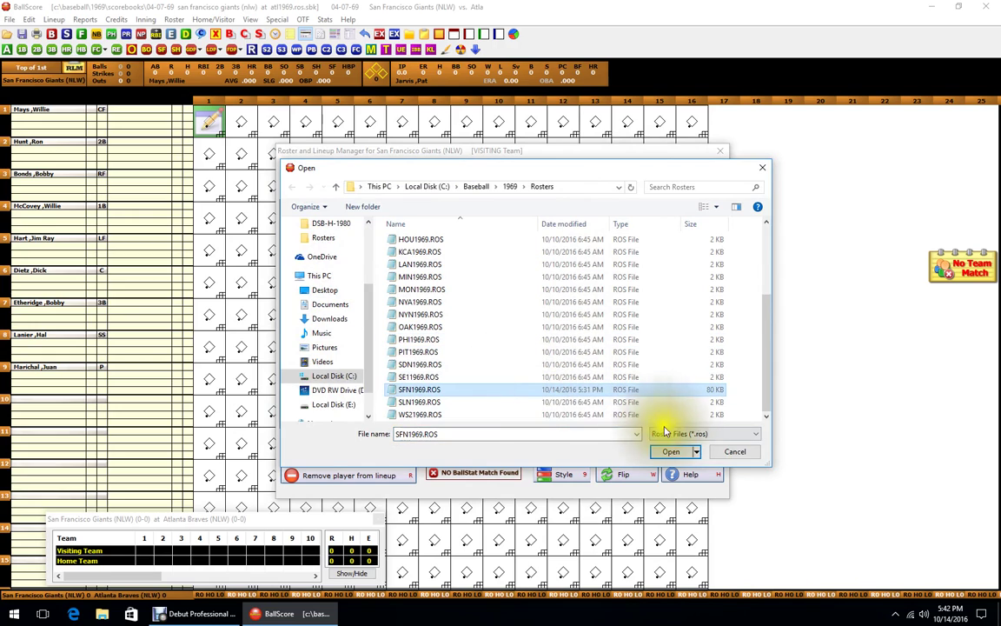
click(670, 451)
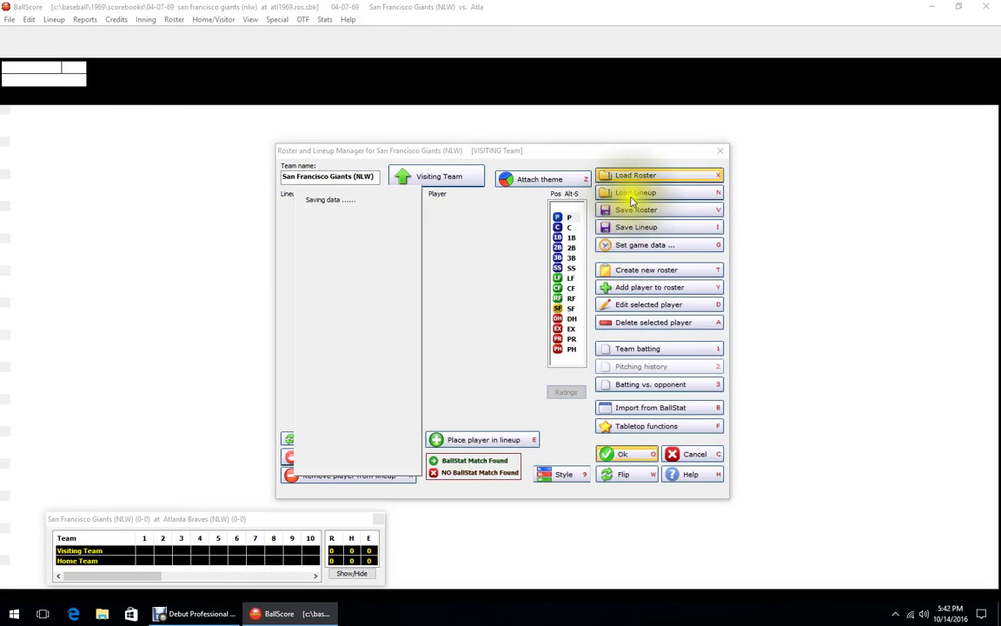
- Review the Giants' dated 1969 lineups through the end of the season, then leave the lineup selection without loading one
click(632, 193)
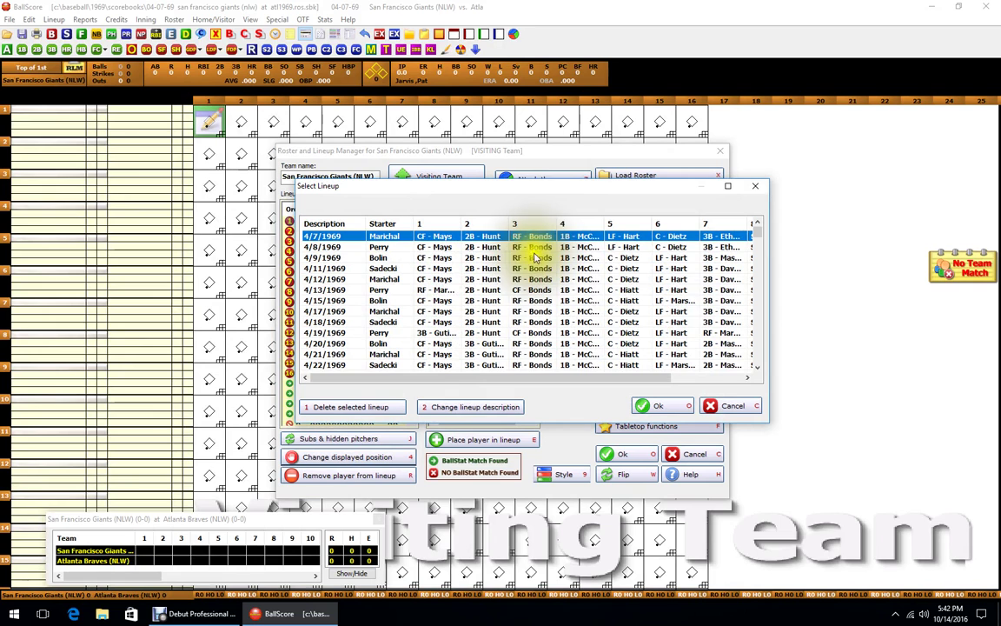
scroll(520, 267, down, 9)
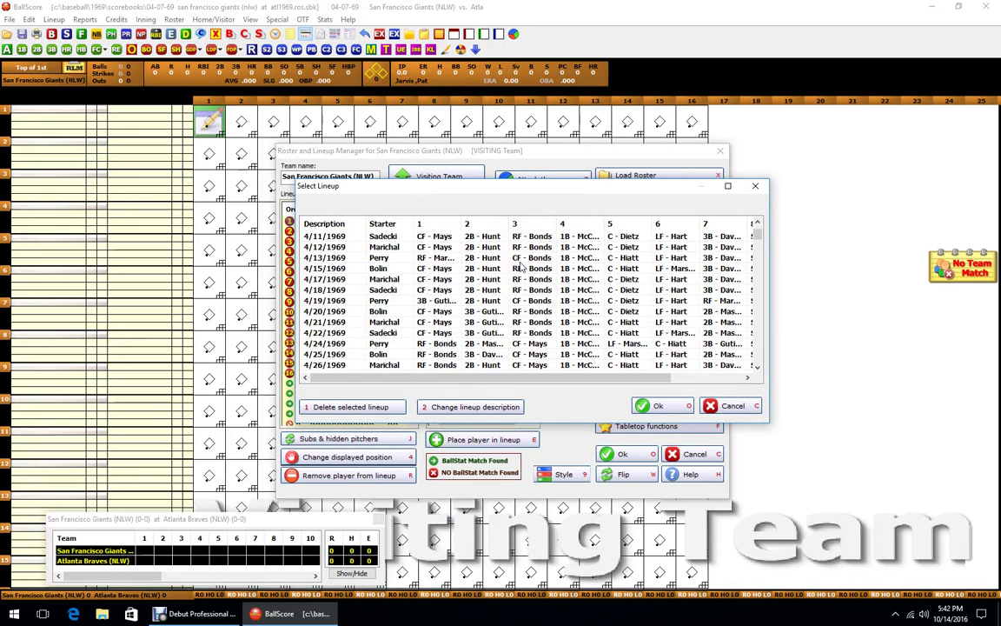
scroll(571, 308, down, 12)
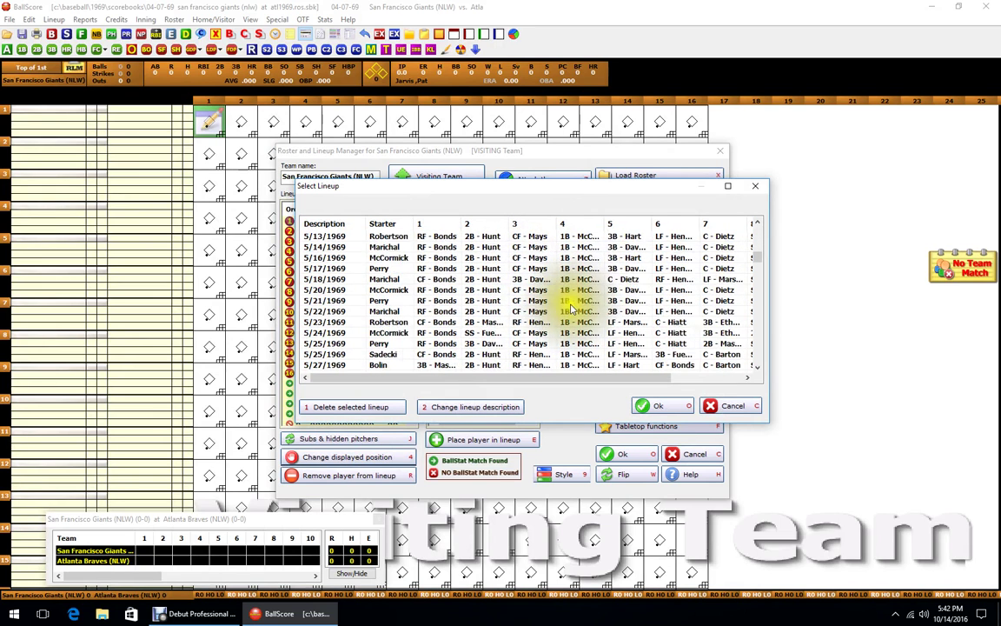
scroll(572, 309, down, 20)
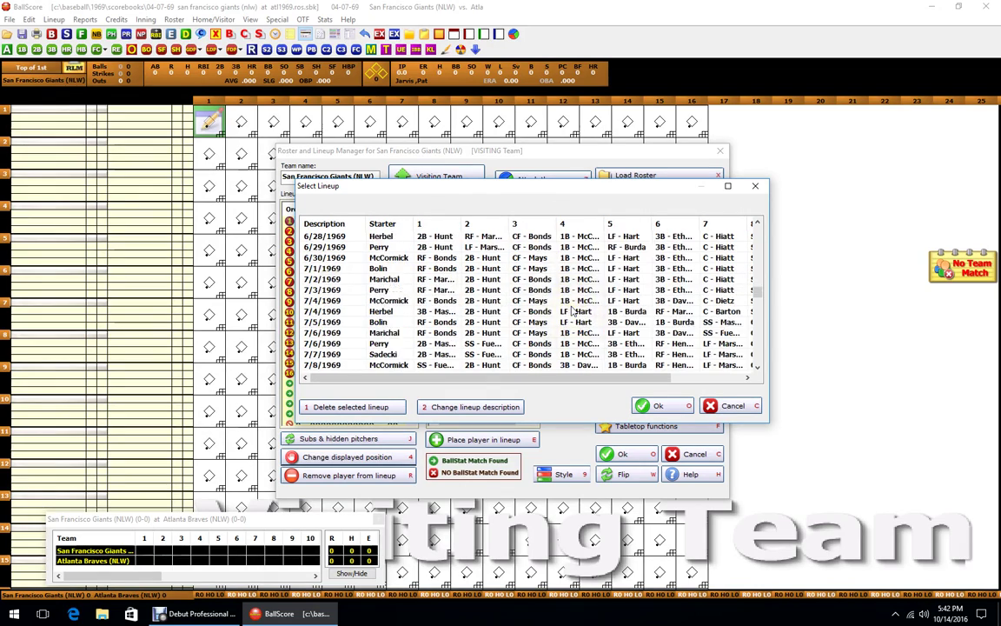
scroll(574, 313, down, 4)
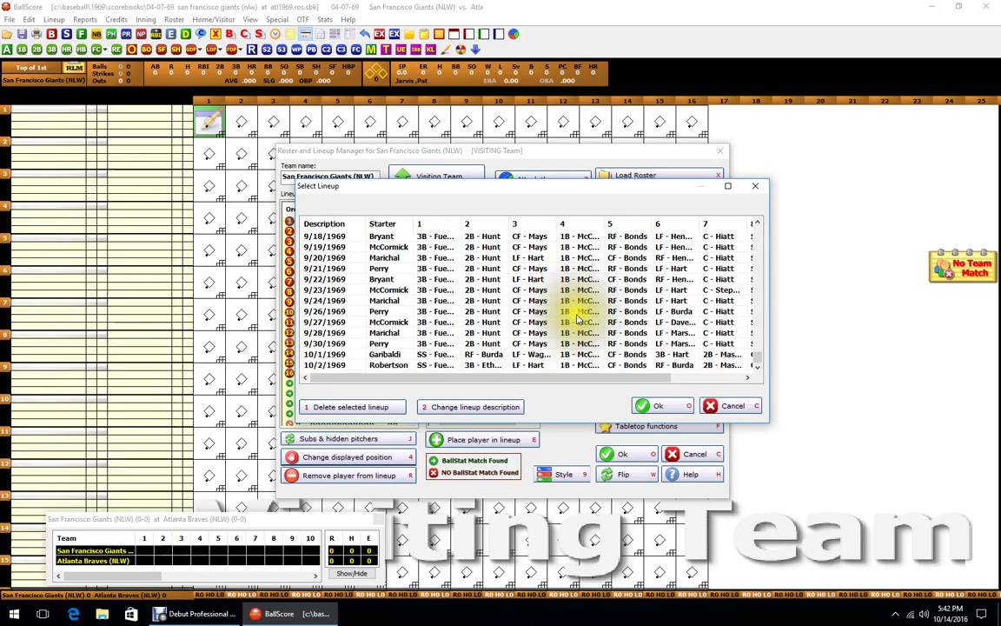
drag(587, 383, 648, 402)
click(717, 405)
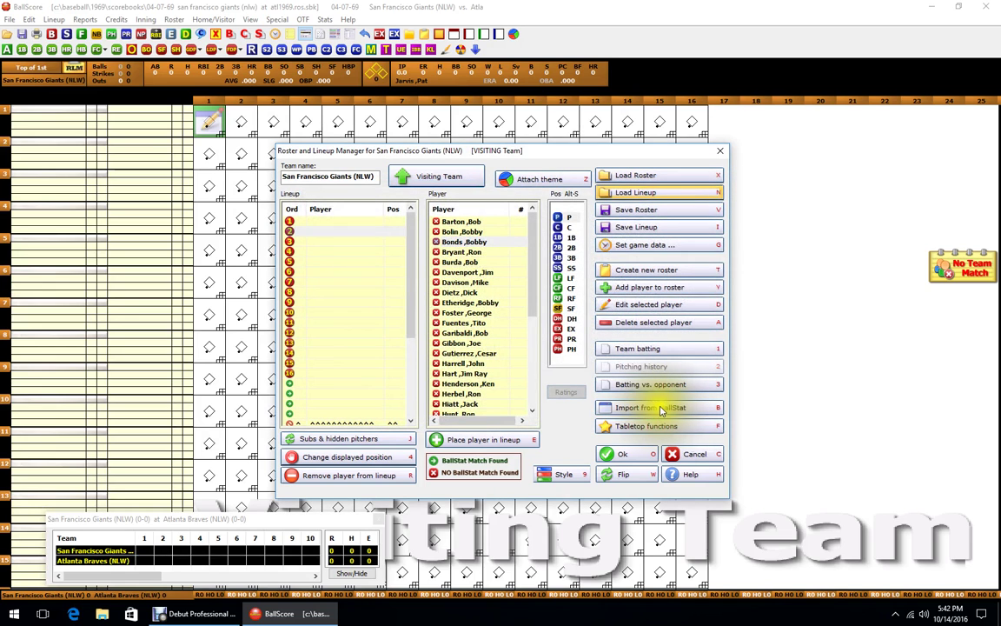
- Inspect Garibaldi's player details in the Giants roster, close them, and select Gibbon in the player list
click(469, 333)
click(650, 305)
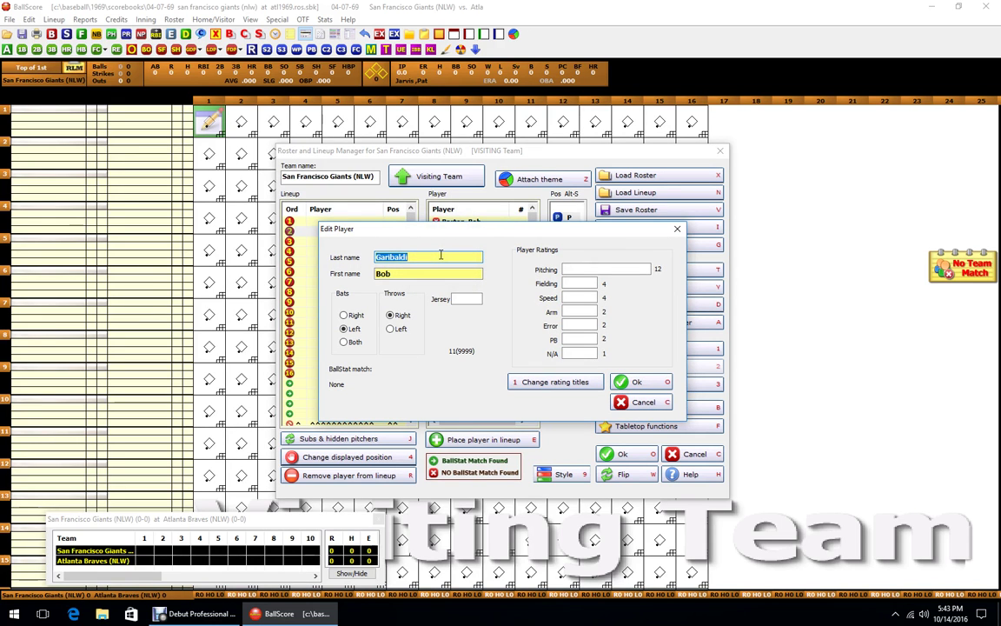
click(635, 382)
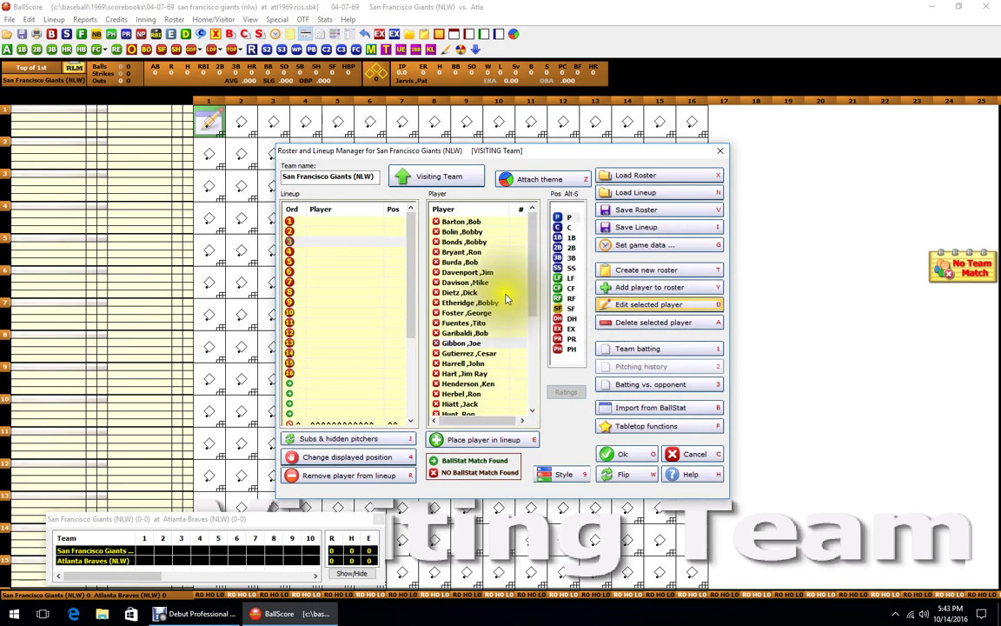
click(477, 293)
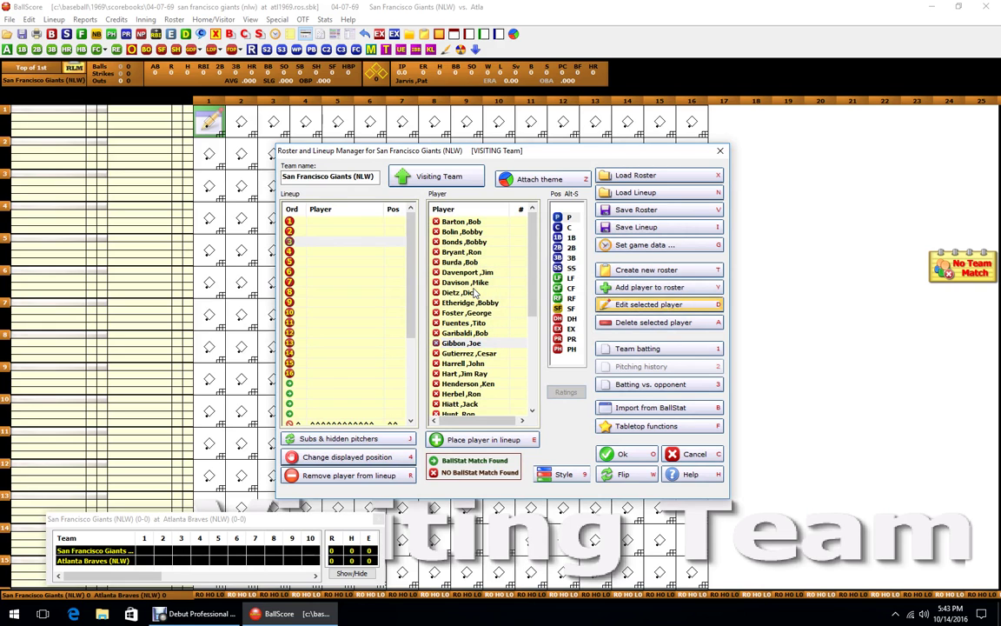
click(482, 355)
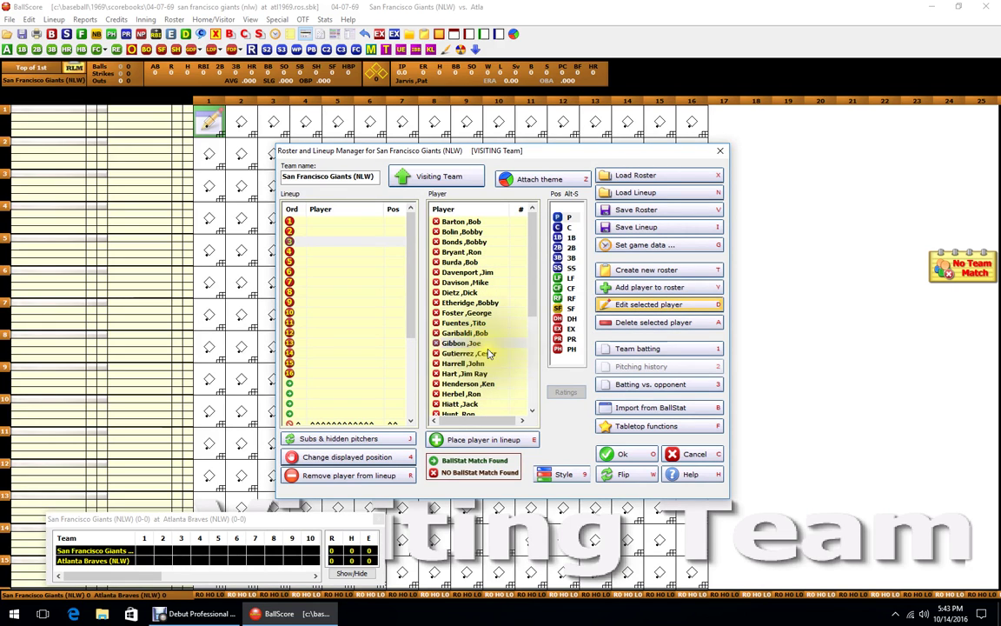
click(484, 344)
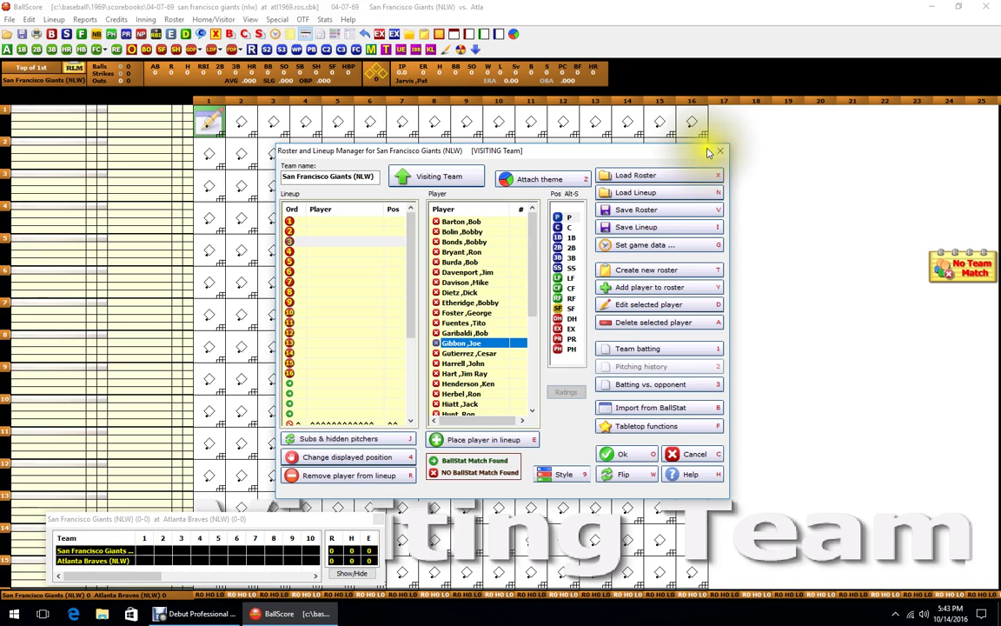
- Close the Roster and Lineup Manager and exit BallScore without saving the current scorebook
click(717, 151)
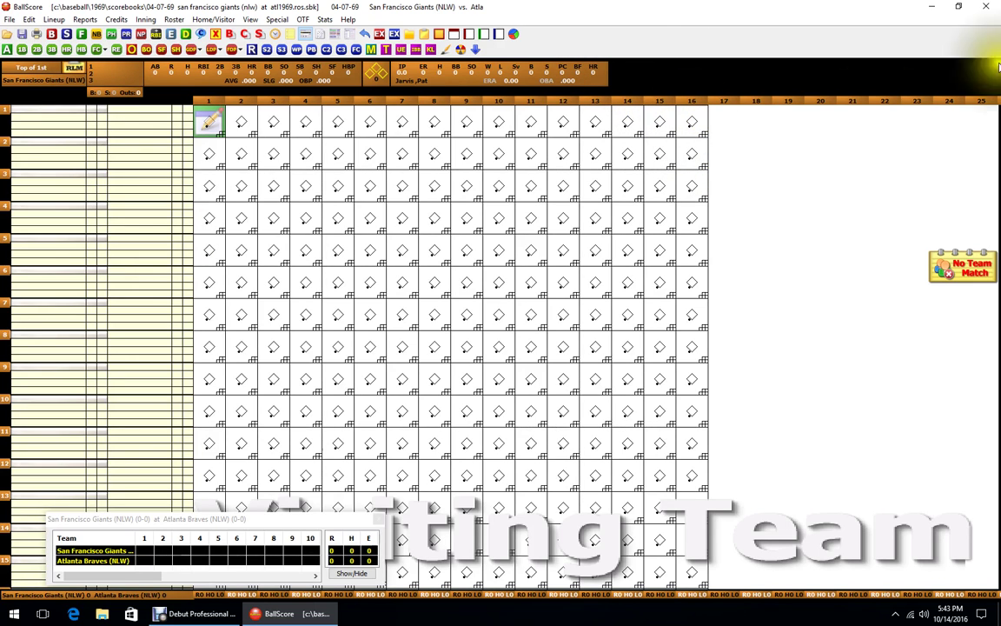
key(ctrl+s)
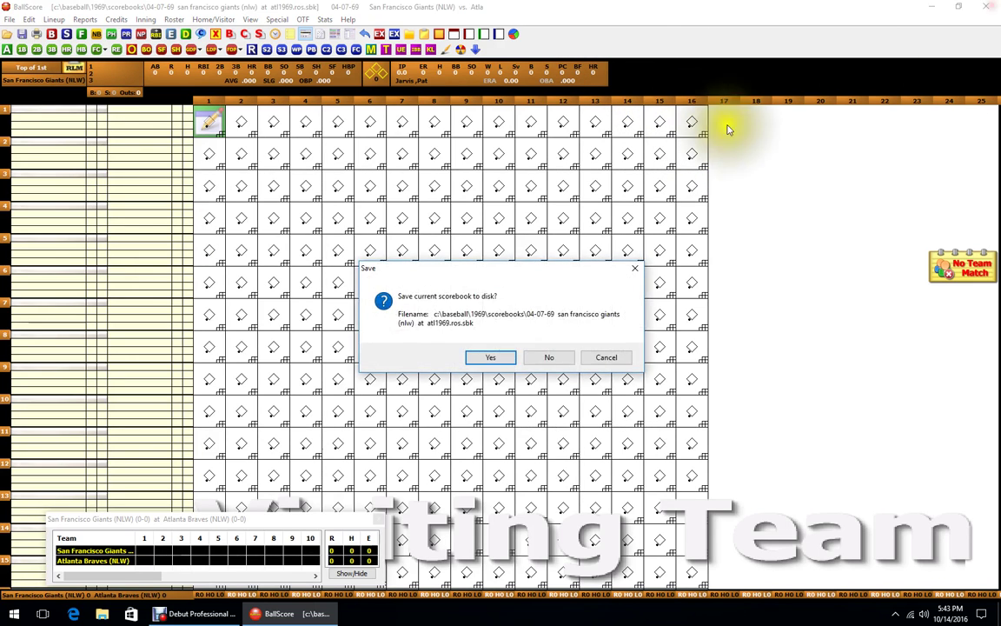
click(492, 358)
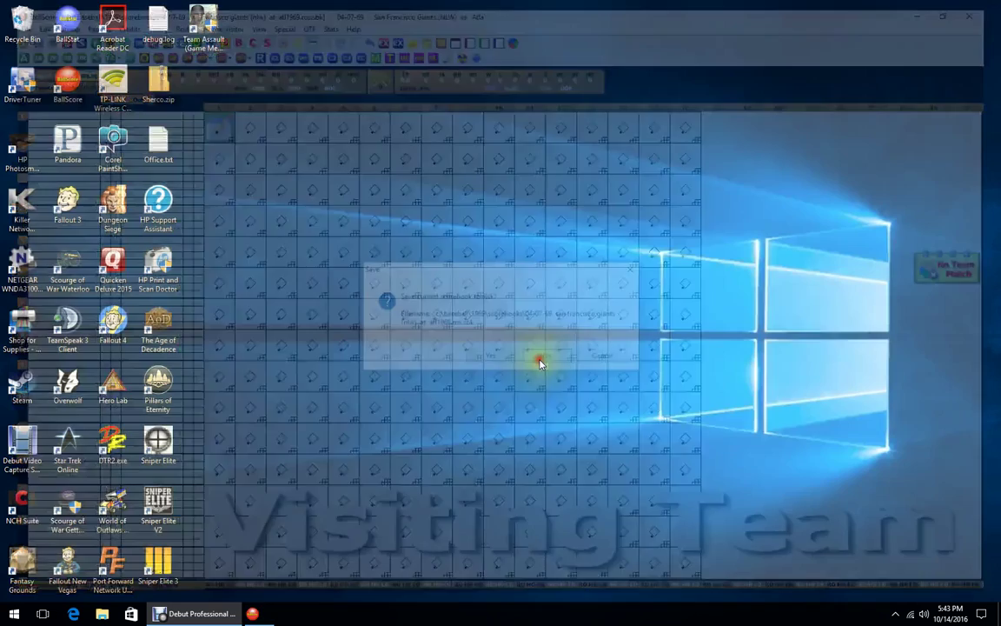
click(236, 613)
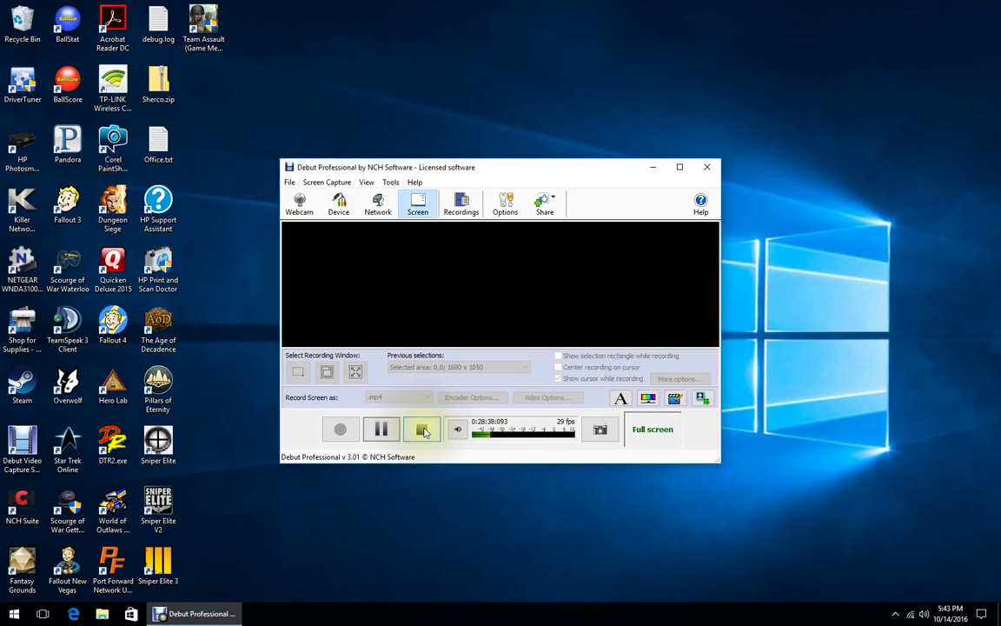